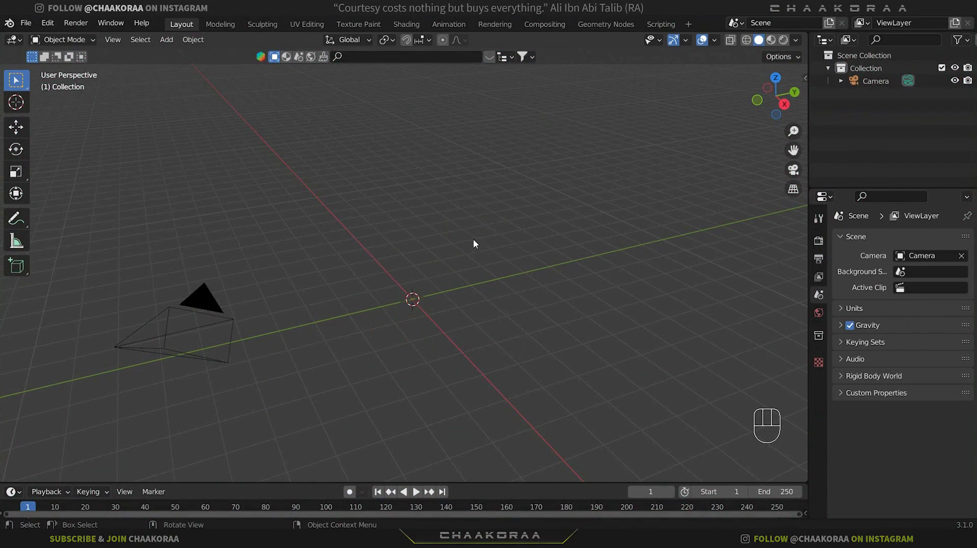
Step: Add a torus mesh at the origin and set its X rotation to 90°
key(shift+a)
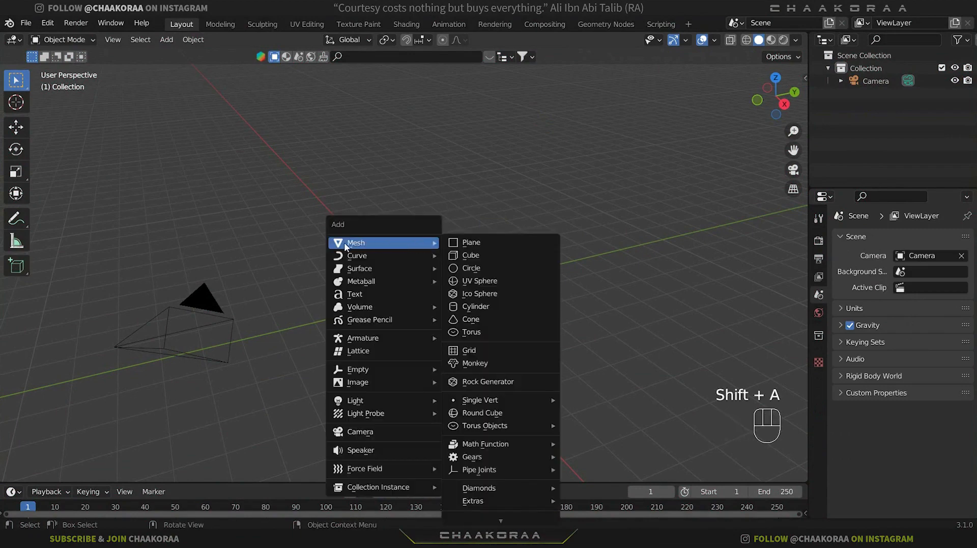
mouse_move(355, 245)
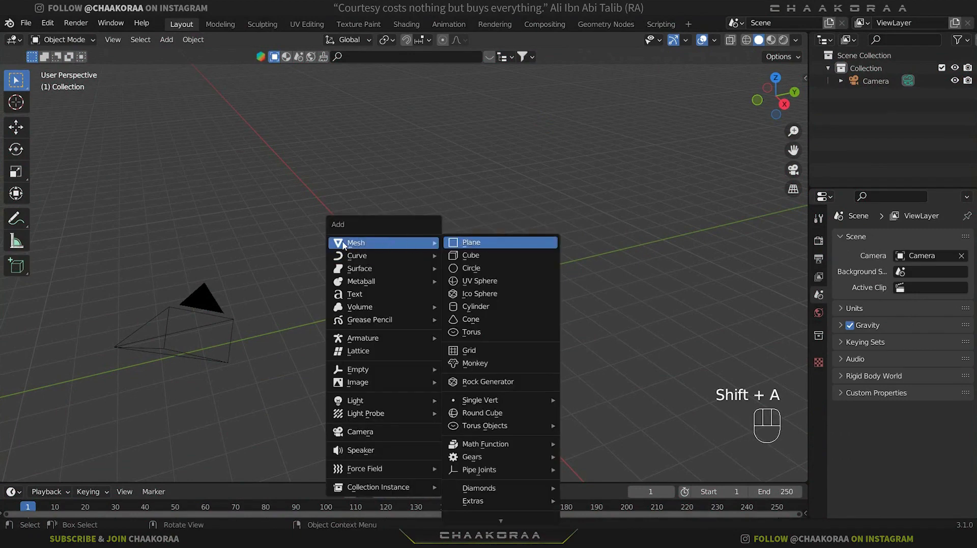
click(490, 331)
scroll(434, 319, up, 1)
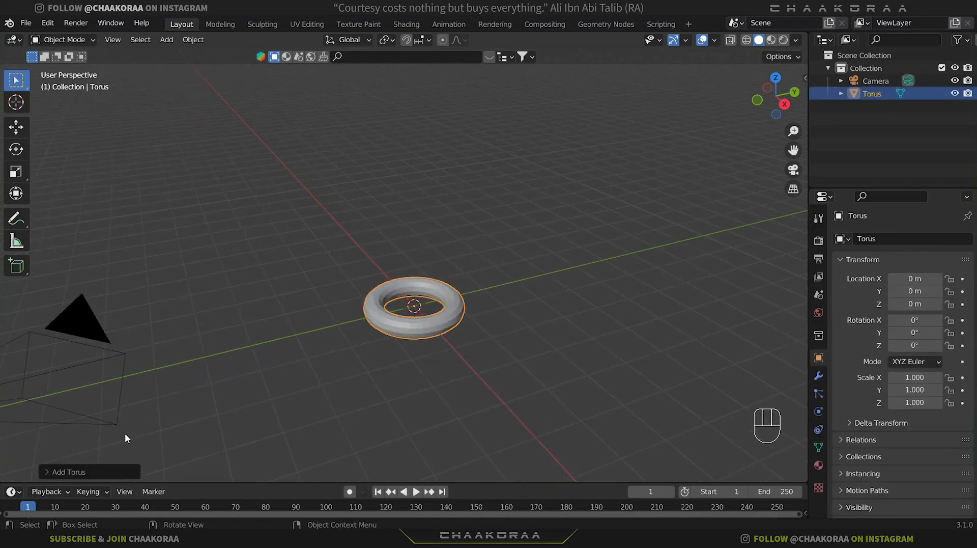
click(46, 472)
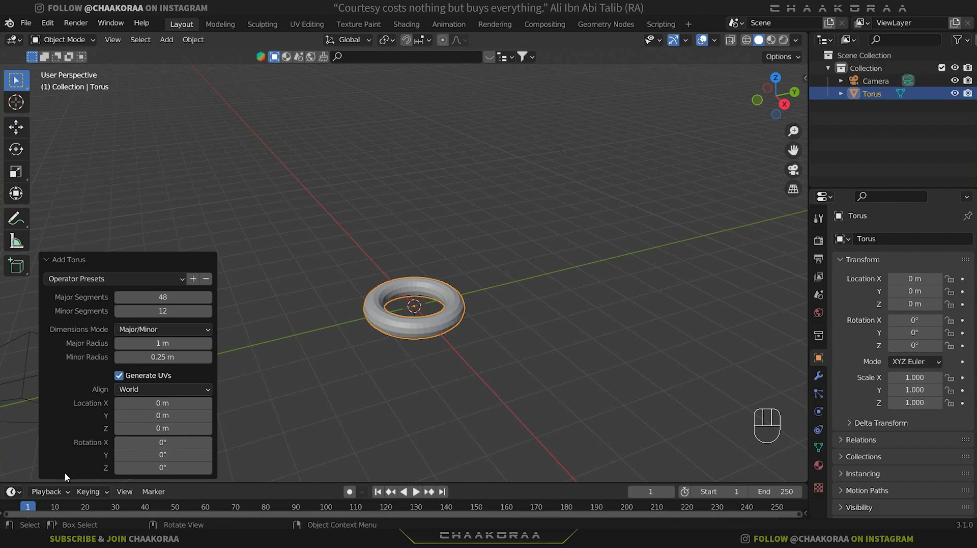
click(135, 447)
text(90)
key(Return)
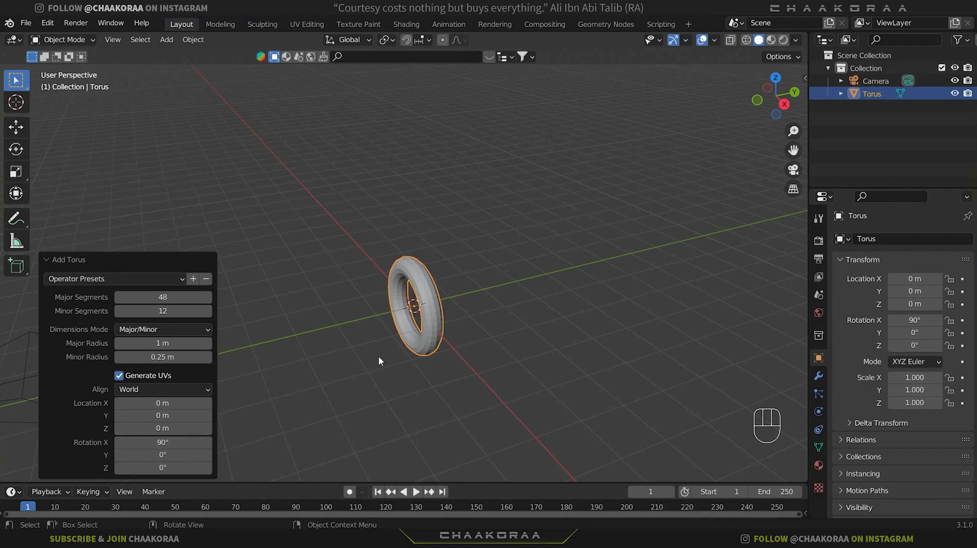
Step: Set the torus to 32 major segments and 8 minor segments
key(KP_1)
scroll(415, 313, up, 4)
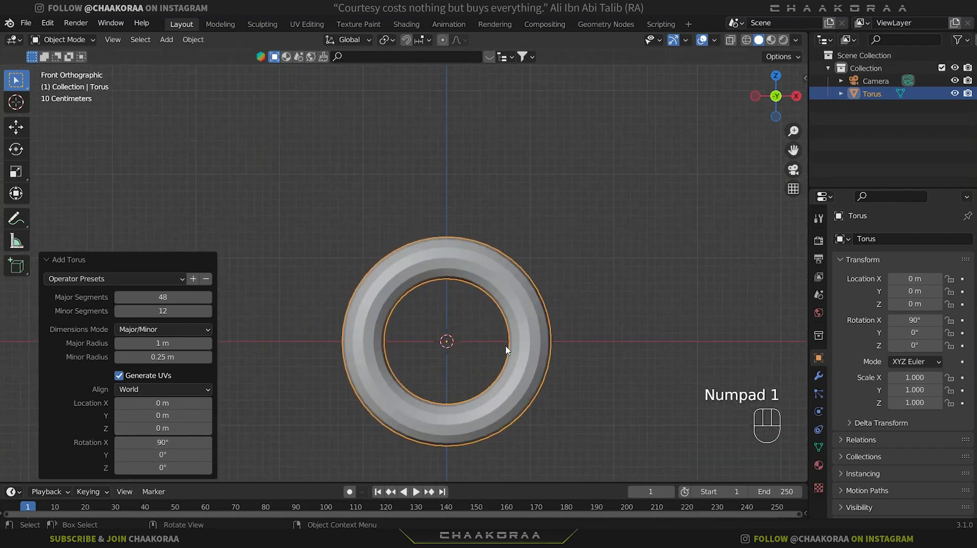
shift+scroll(506, 349, down, 1)
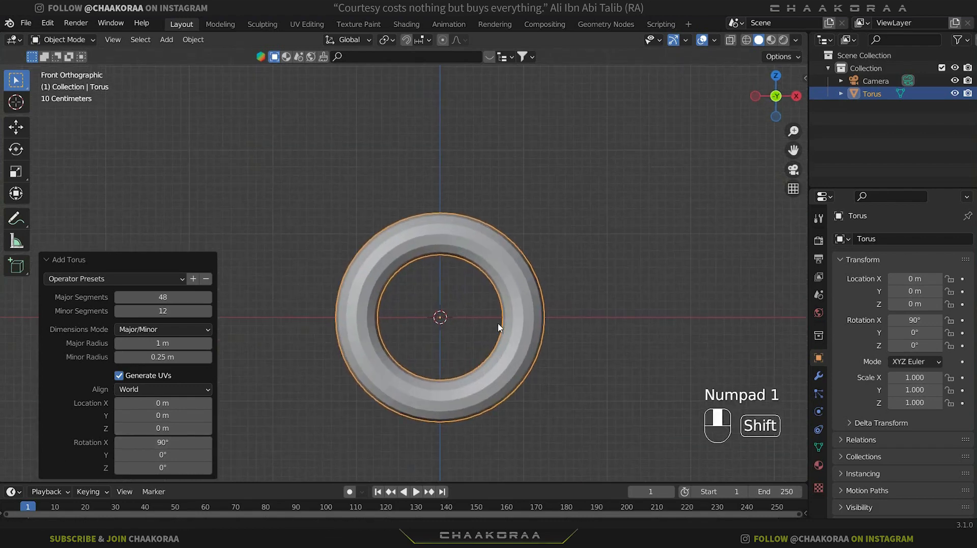
click(156, 300)
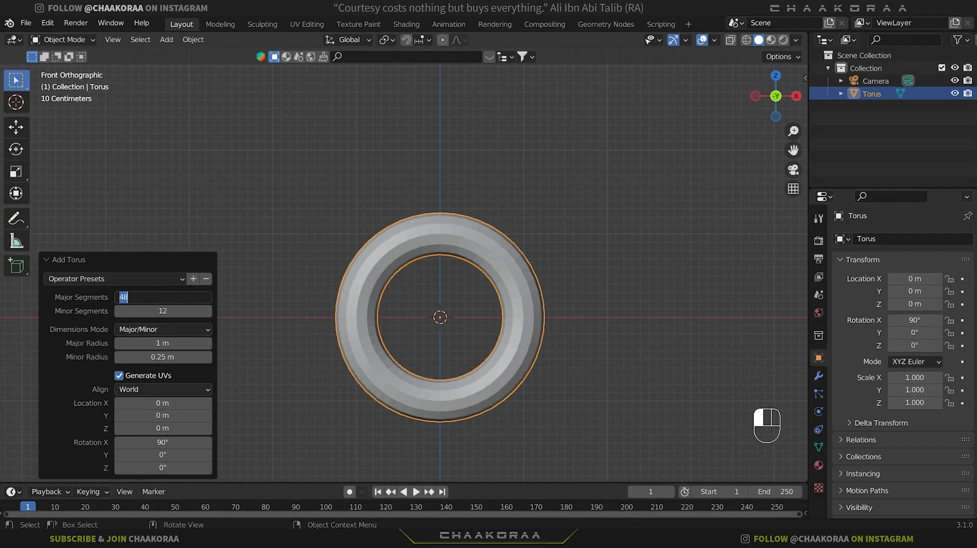
text(32)
key(Return)
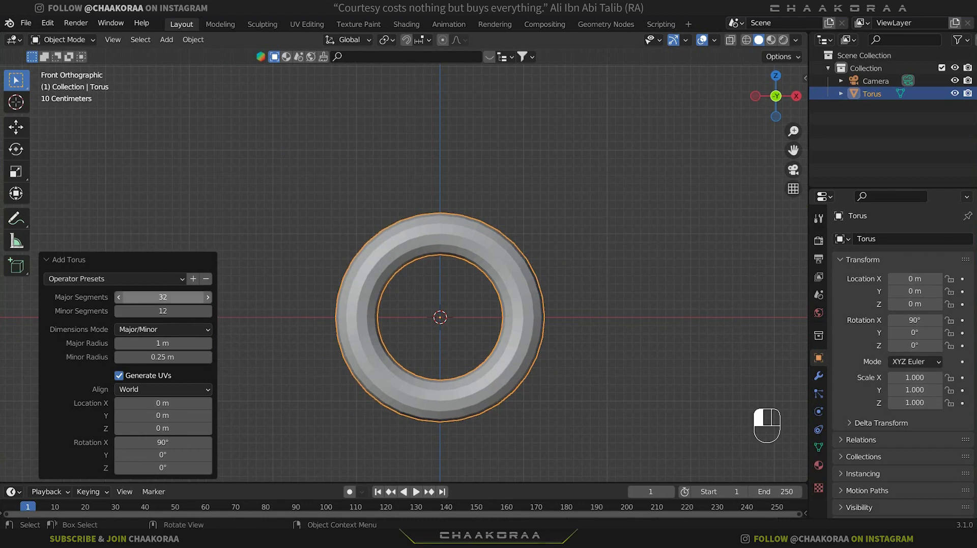
click(161, 311)
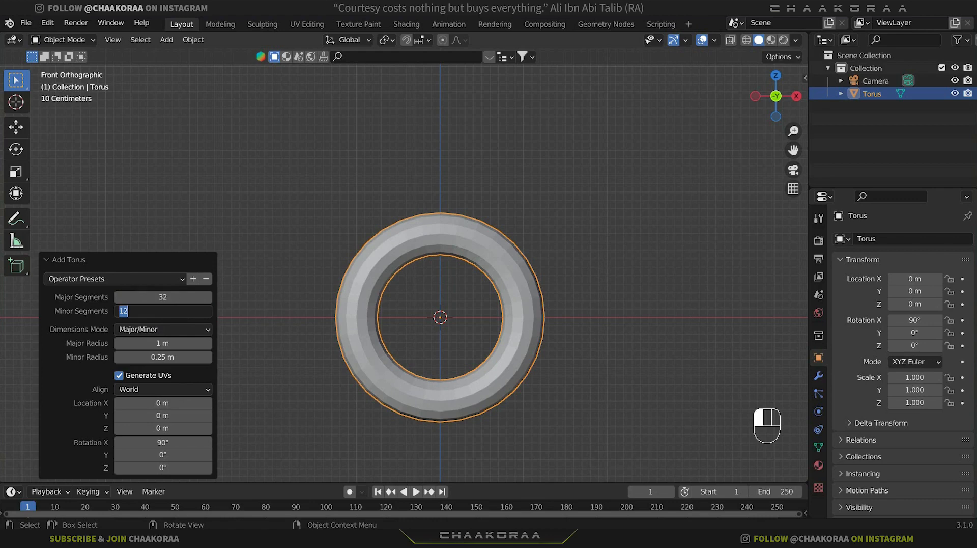
text(8)
key(Return)
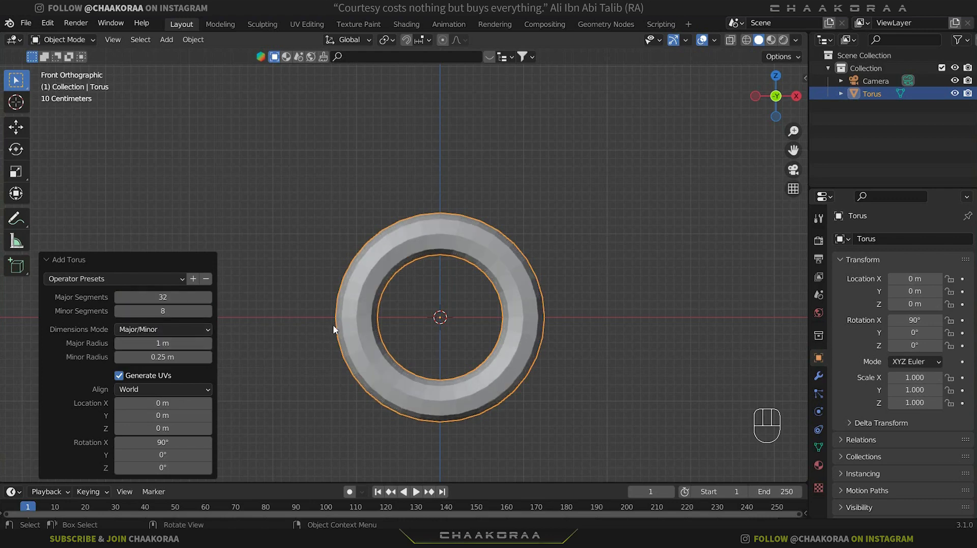
Step: Thin the torus ring by reducing its minor radius to 0.086 m
middle_drag(333, 325, 520, 292)
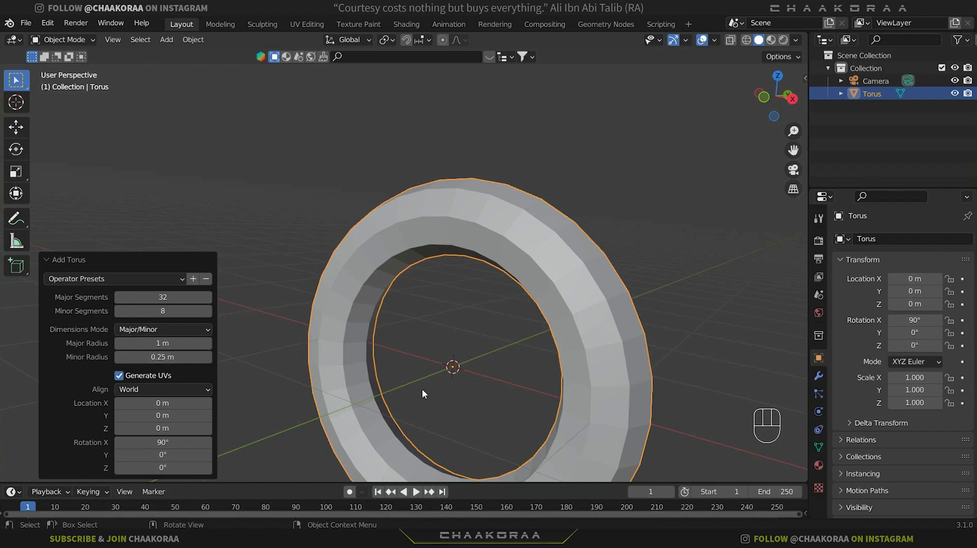
shift+middle_drag(422, 389, 334, 371)
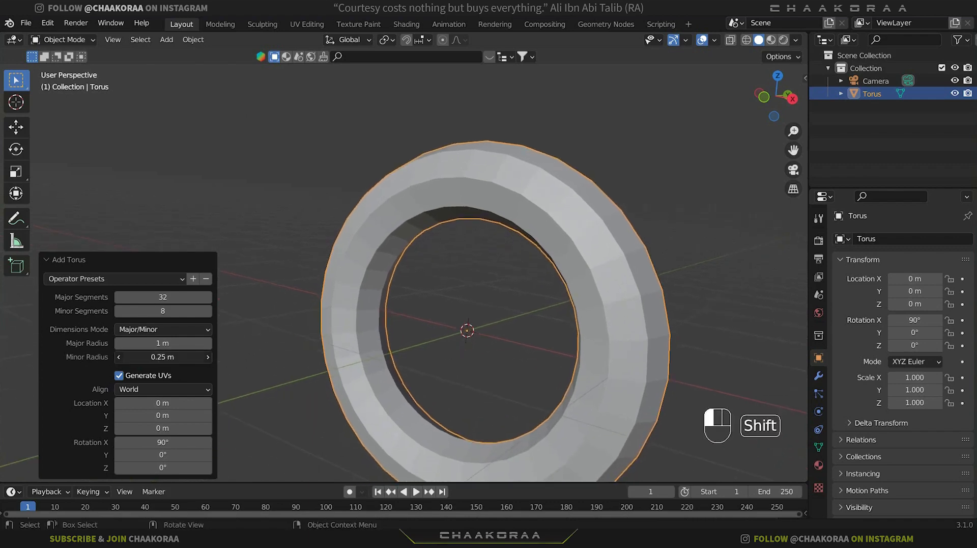
shift+drag(163, 357, 131, 356)
middle_drag(553, 367, 719, 321)
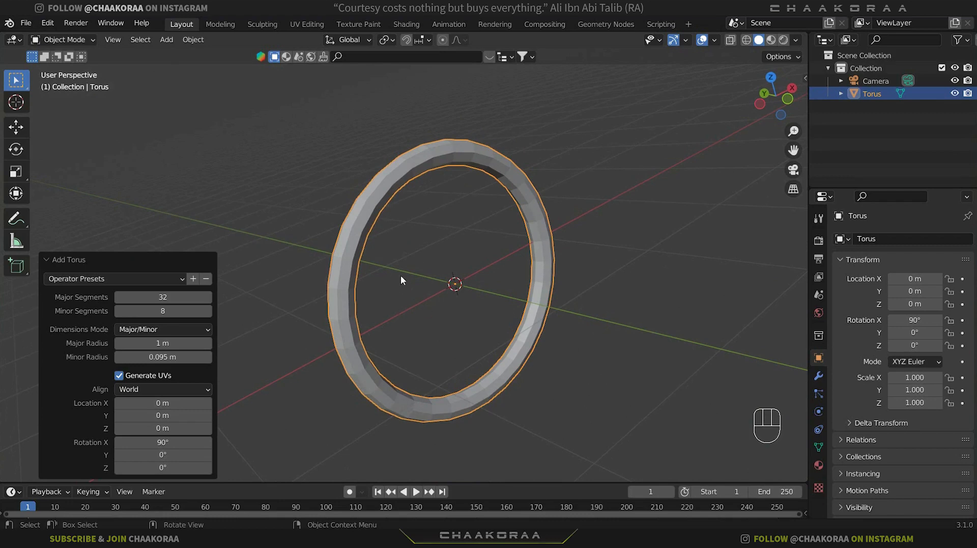
shift+drag(163, 356, 160, 356)
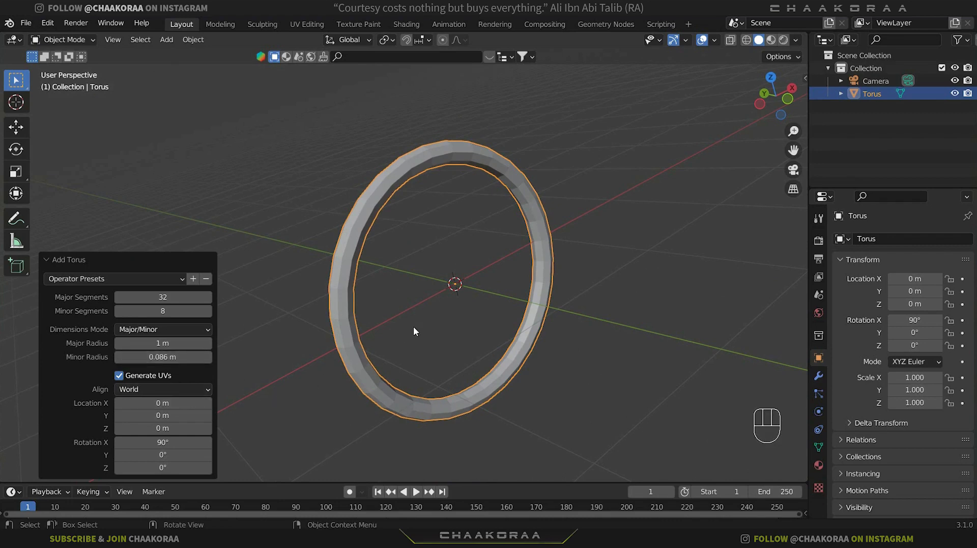
Step: Rotate the torus slightly about Y, to about -4.4°, so that an outer segment stands vertical across the X axis
scroll(413, 327, down, 2)
scroll(415, 329, up, 2)
key(KP_1)
scroll(435, 314, down, 1)
scroll(435, 315, up, 2)
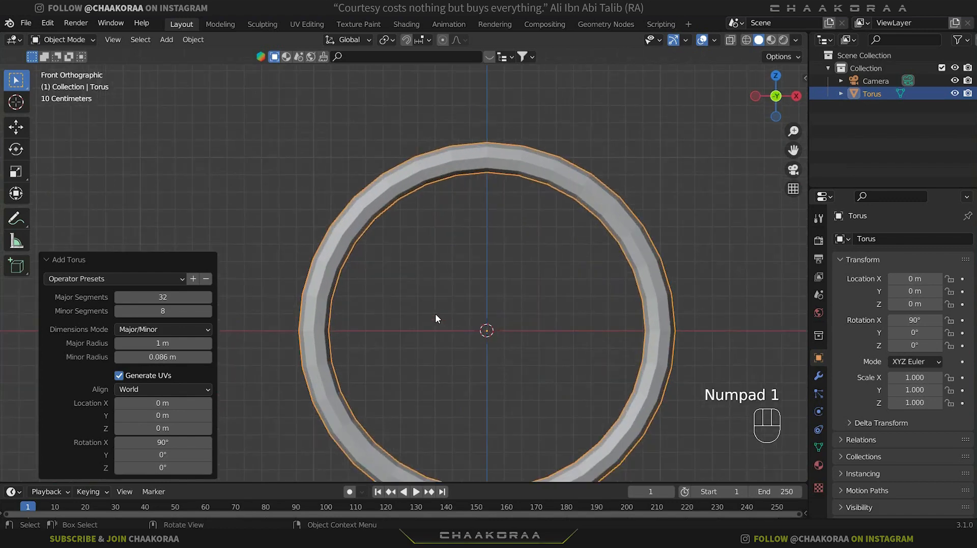
scroll(439, 316, up, 1)
shift+middle_drag(438, 322, 433, 262)
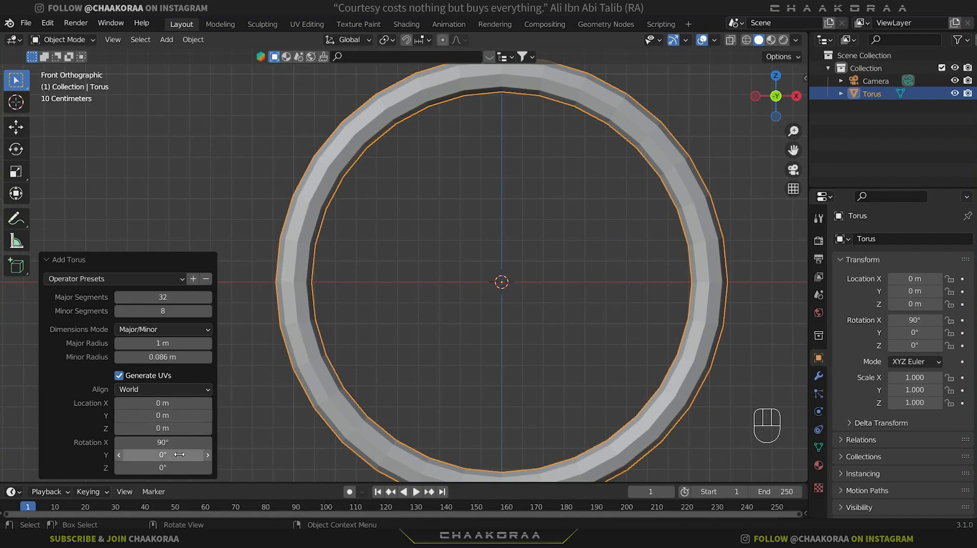
shift+drag(163, 454, 122, 454)
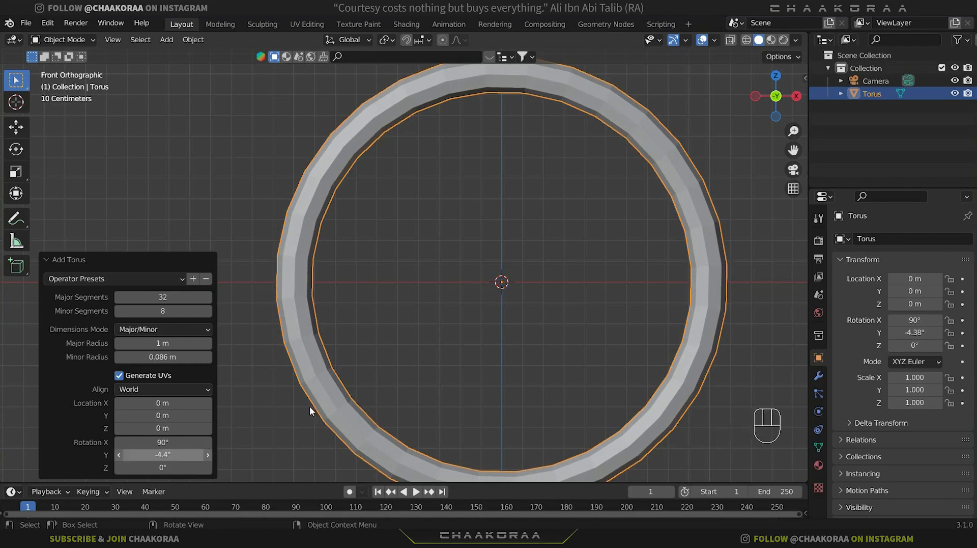
drag(274, 258, 272, 297)
right_drag(273, 253, 273, 305)
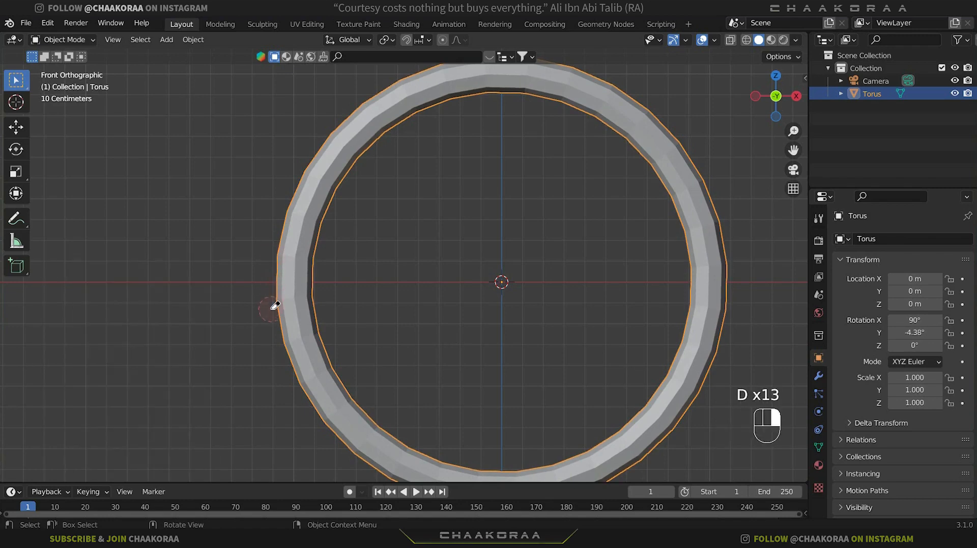
key(d)
Step: Move all of the torus's vertices about 2.06 m along the global X axis in Edit Mode, leaving its origin at the centre
mouse_move(429, 268)
middle_down()
mouse_move(478, 255)
mouse_move(354, 289)
mouse_move(550, 299)
mouse_move(504, 300)
middle_up()
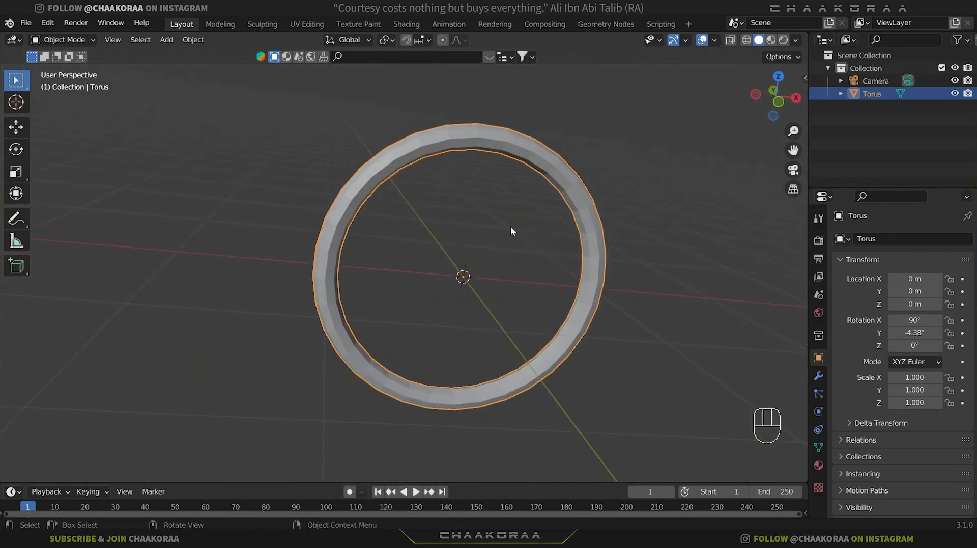
key(Tab)
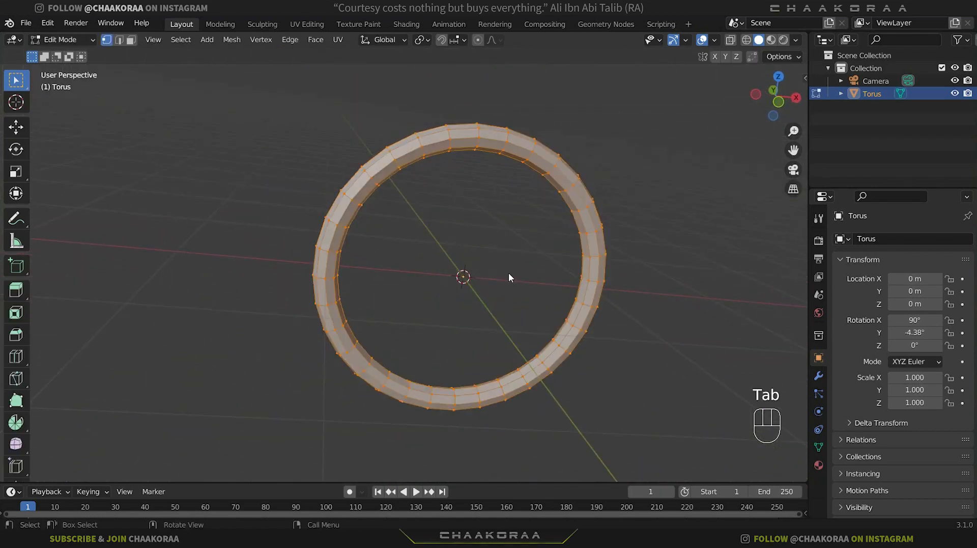
scroll(509, 278, down, 3)
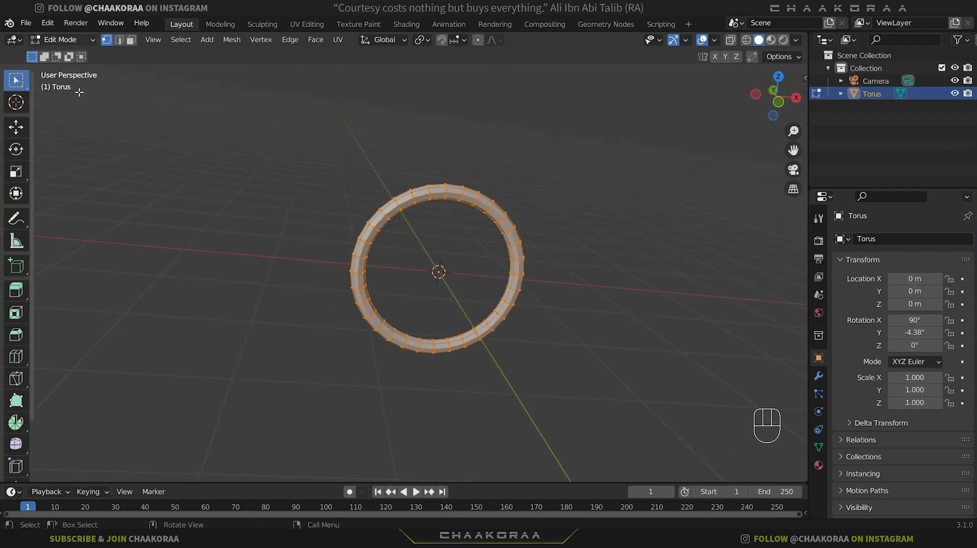
key(g)
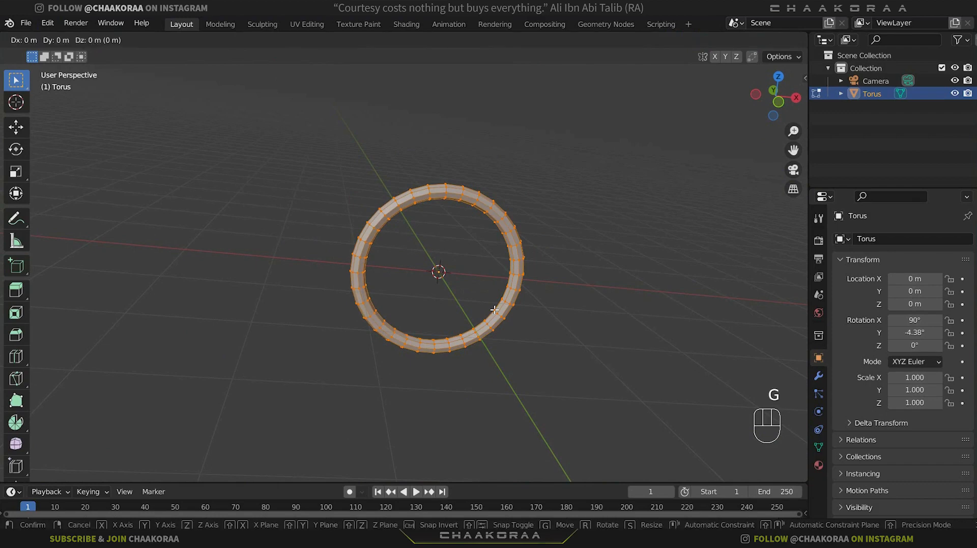
key(x)
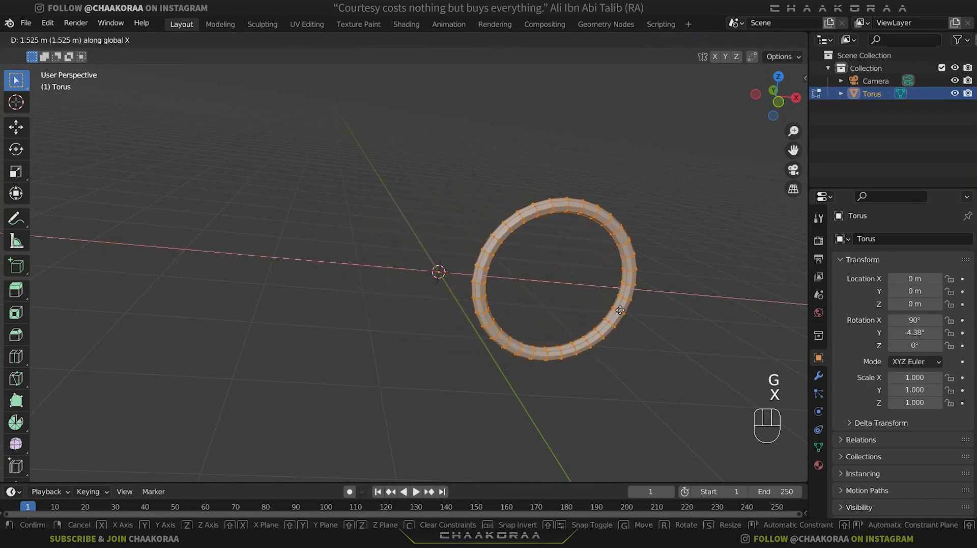
click(647, 311)
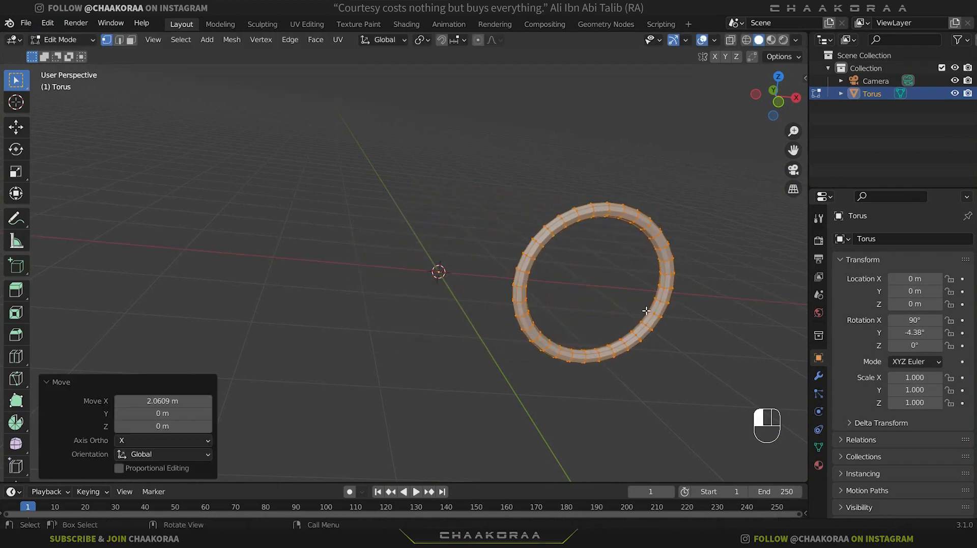
middle_drag(648, 311, 490, 270)
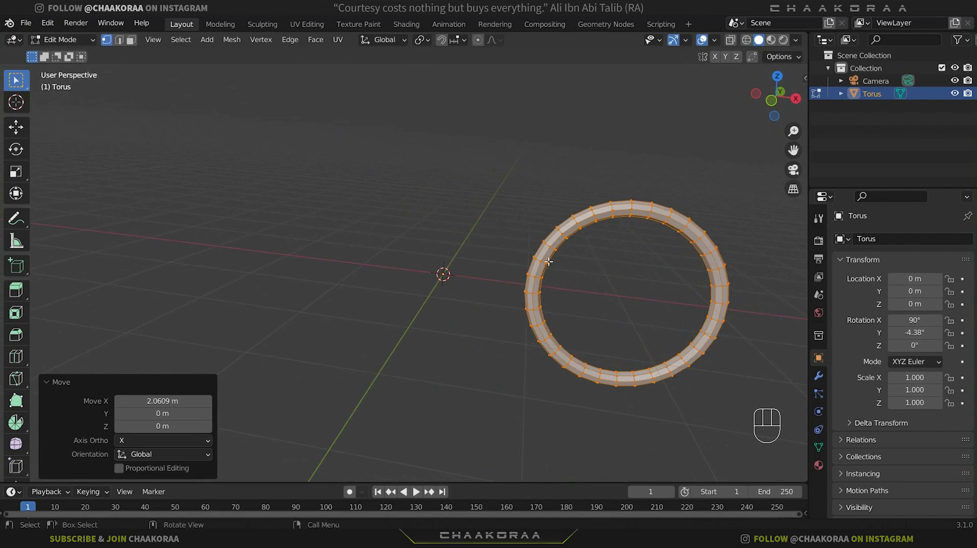
key(Tab)
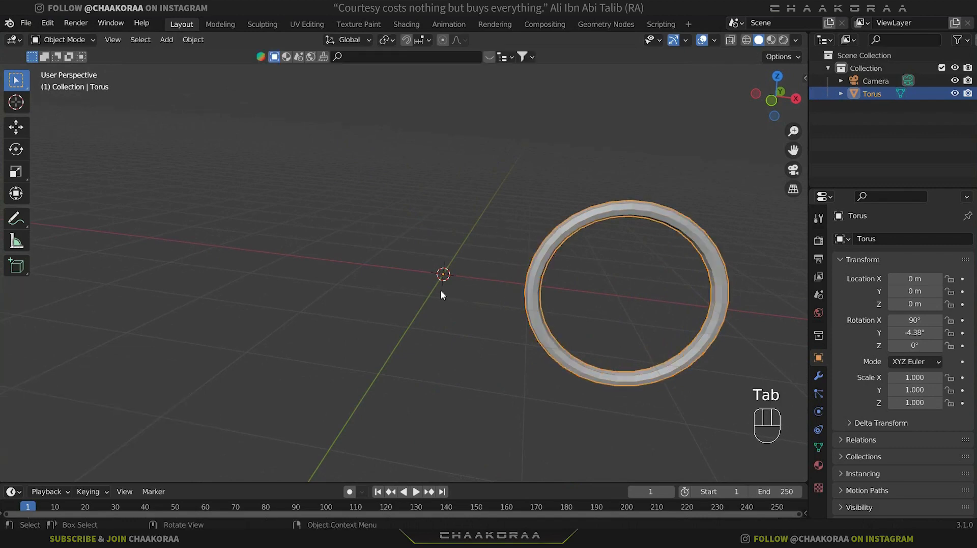
Step: Add a Mirror modifier on the X axis to the torus
click(819, 376)
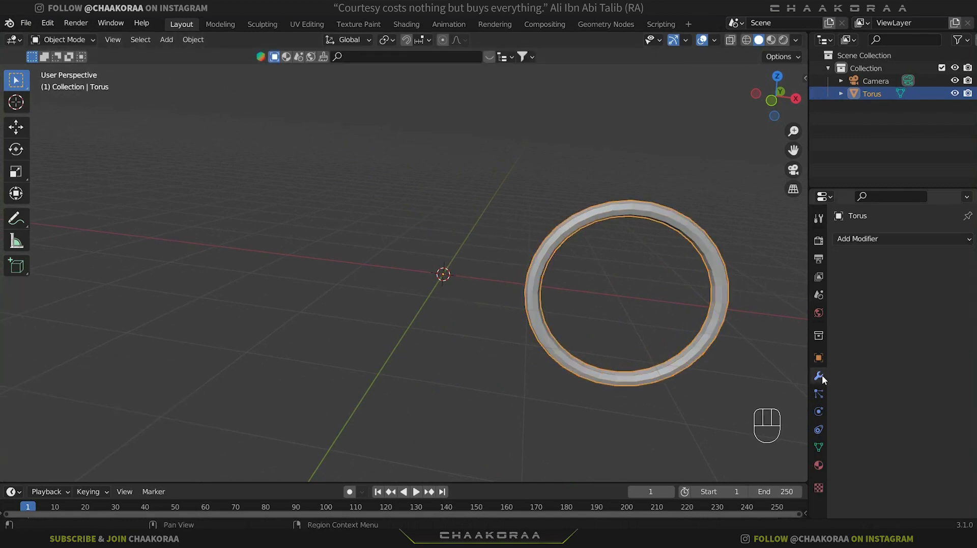
click(870, 239)
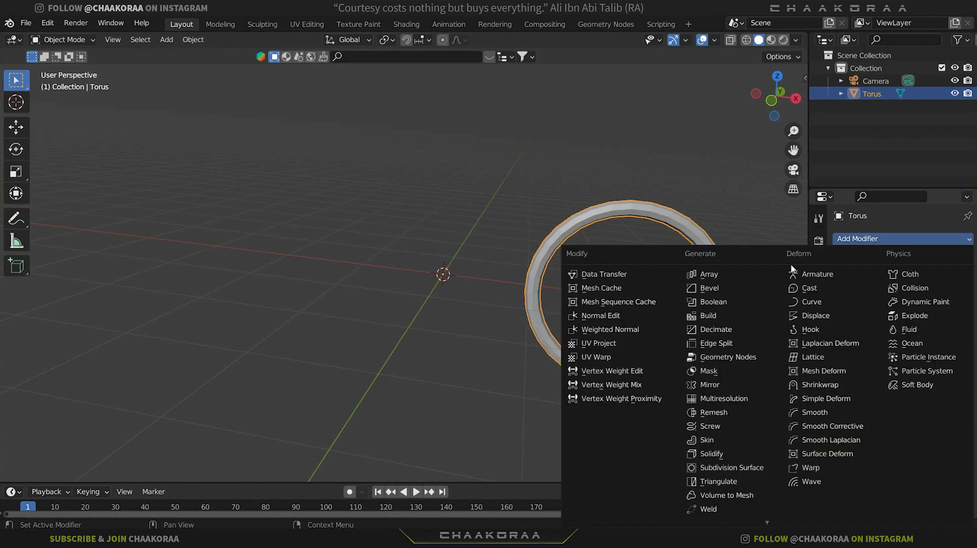
click(734, 383)
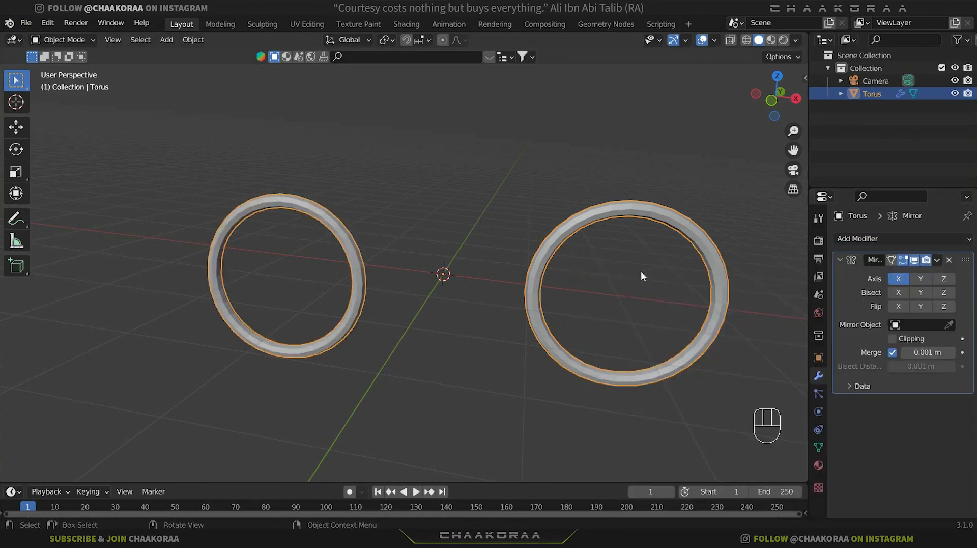
Step: Check the torus's transform values from the front and apply its rotation to level the mirrored rings
mouse_move(575, 273)
middle_down()
mouse_move(595, 257)
mouse_move(574, 268)
middle_up()
key(KP_1)
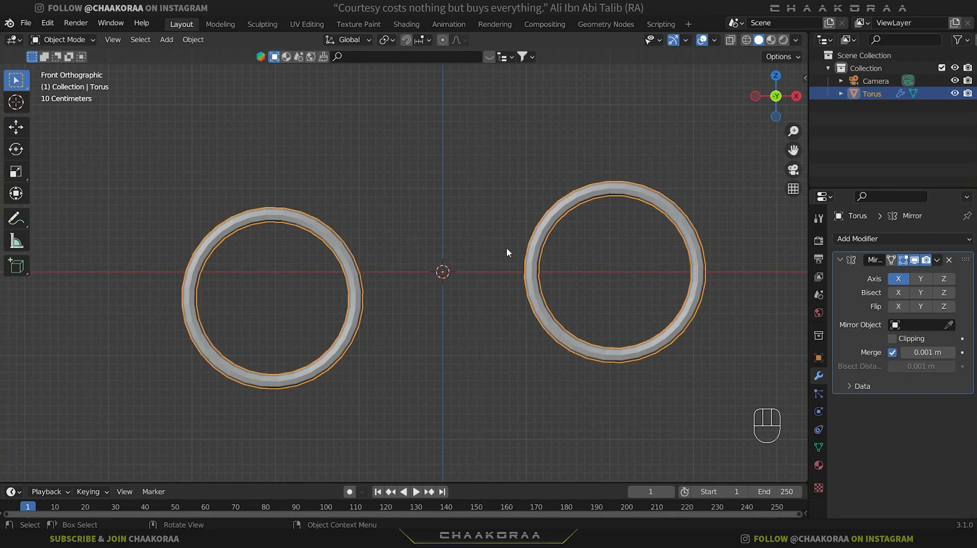
key(n)
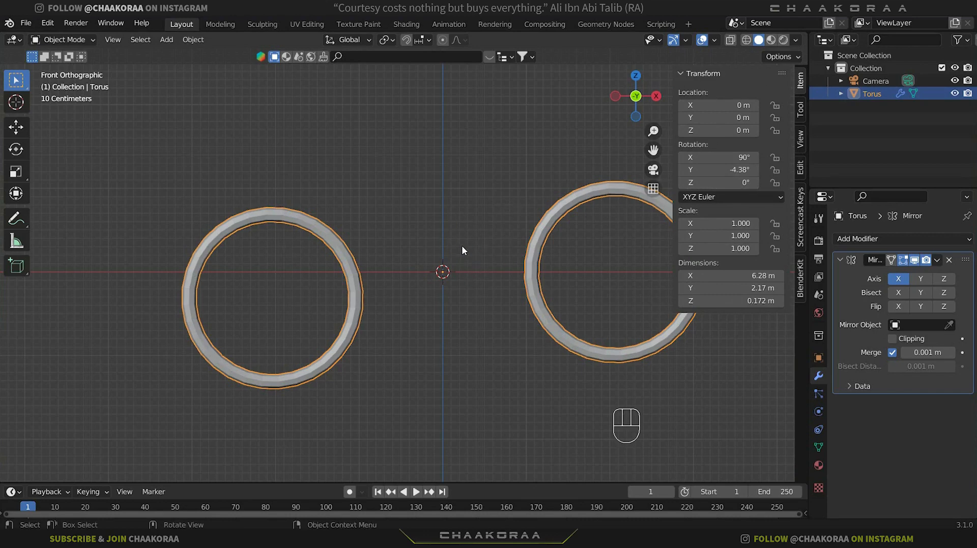
key(n)
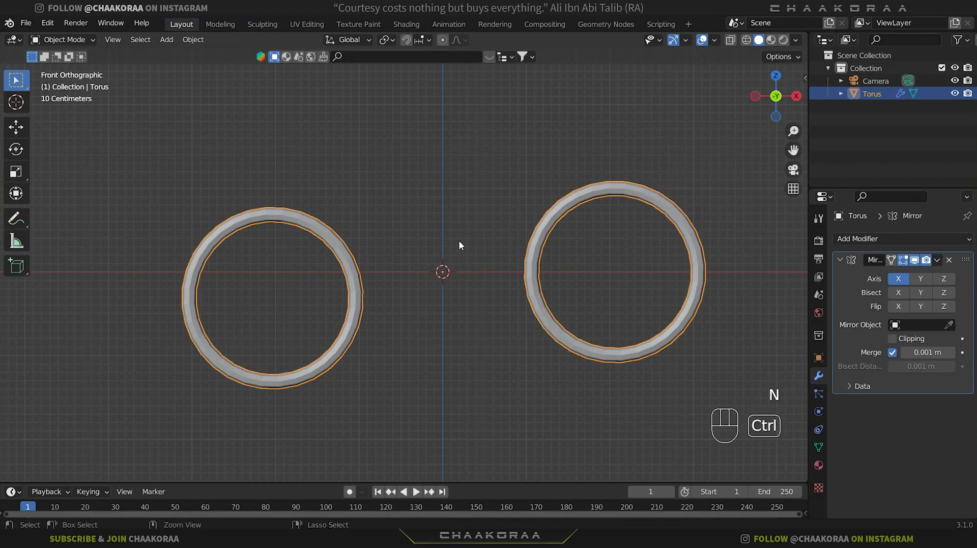
key(ctrl+a)
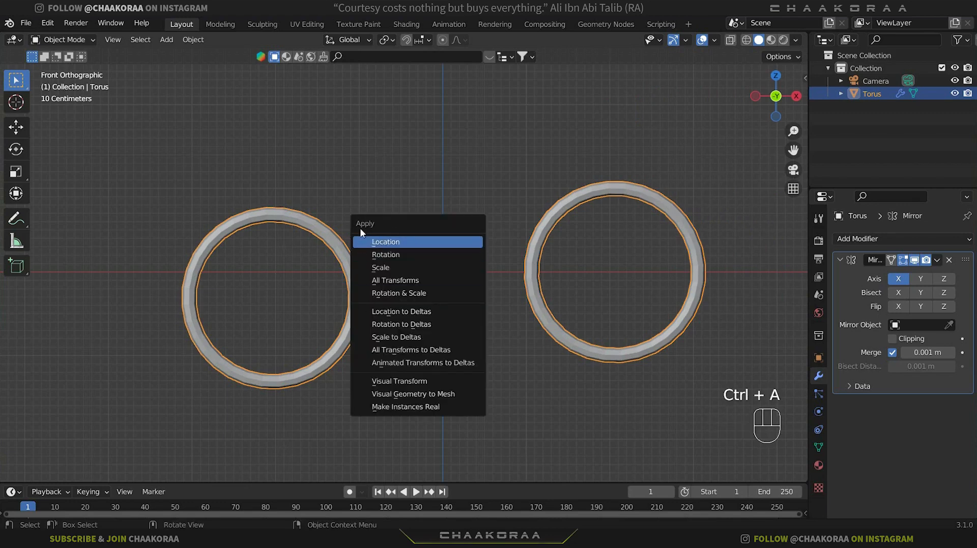
click(393, 256)
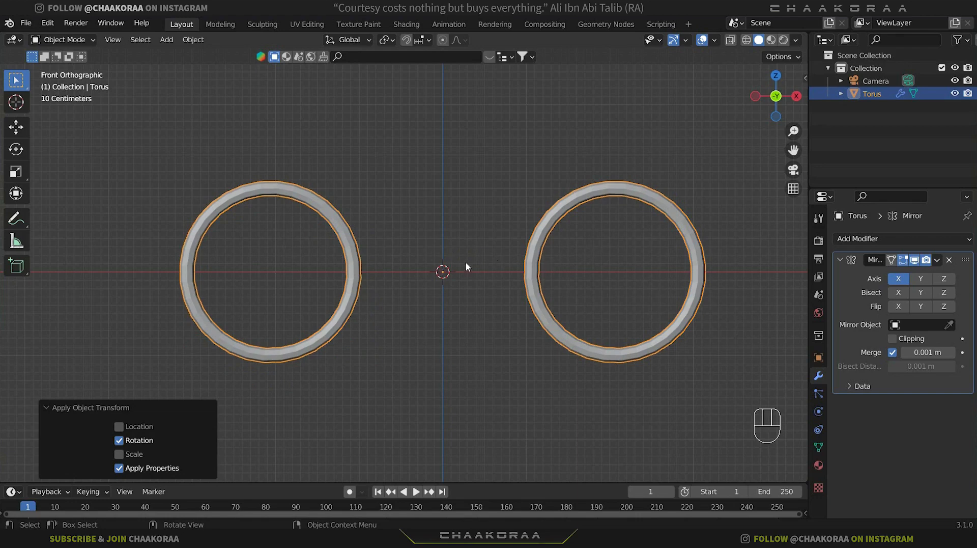
Step: Move all of the torus's vertices about -0.62 m along the global X axis in Edit Mode, bringing the mirrored rings closer together
key(Tab)
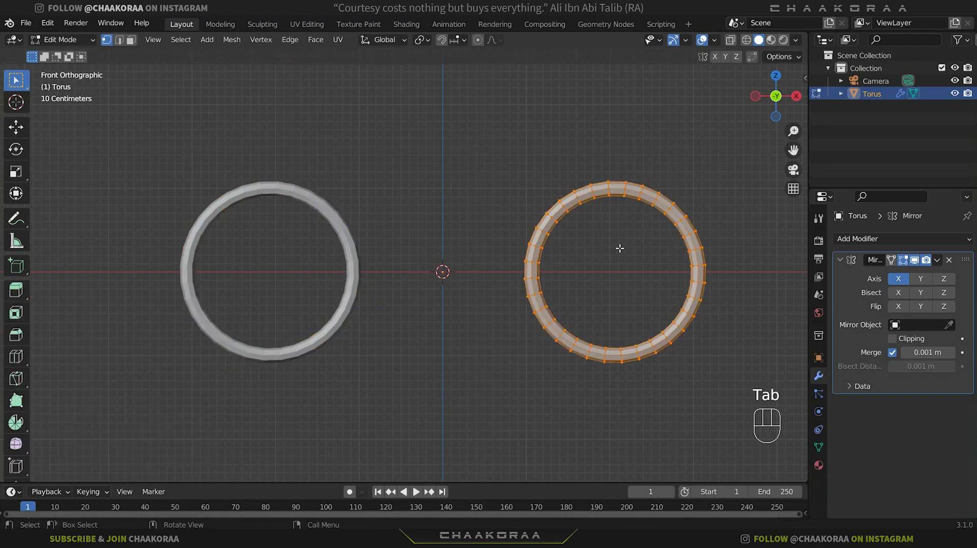
key(g)
key(x)
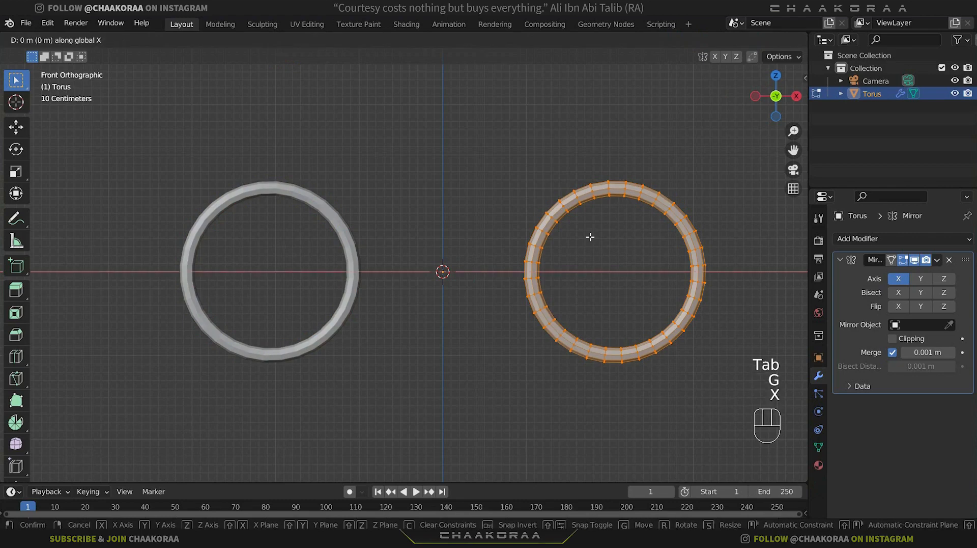
click(538, 245)
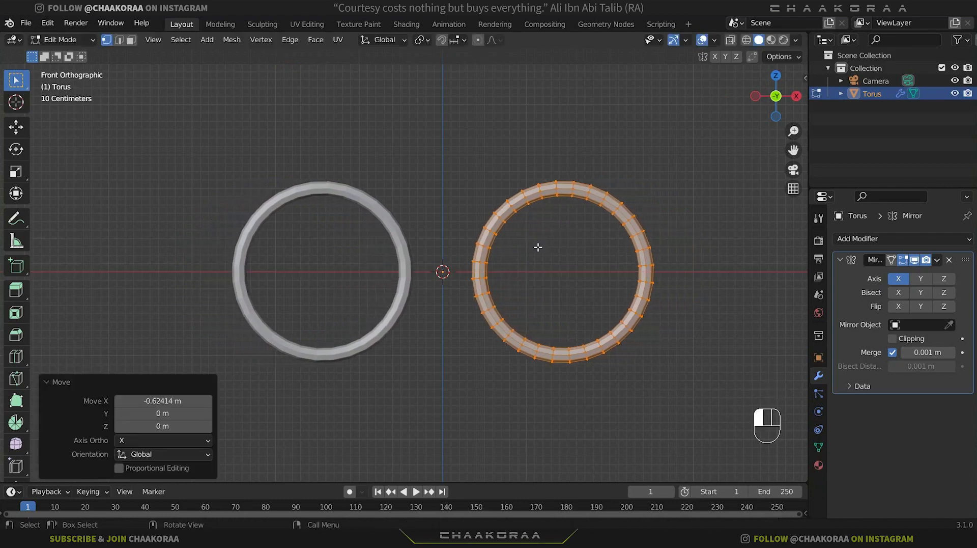
key(Tab)
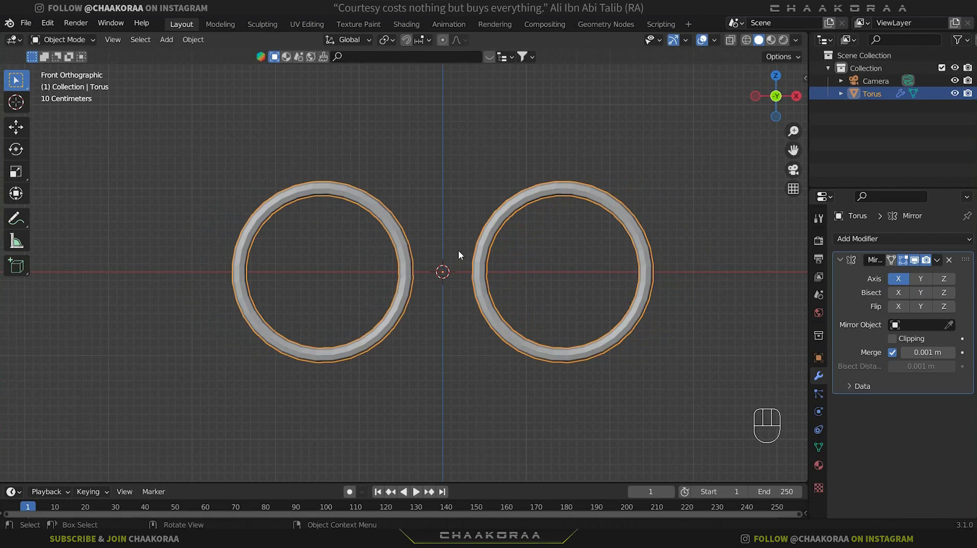
key(Tab)
key(Tab)
key(g)
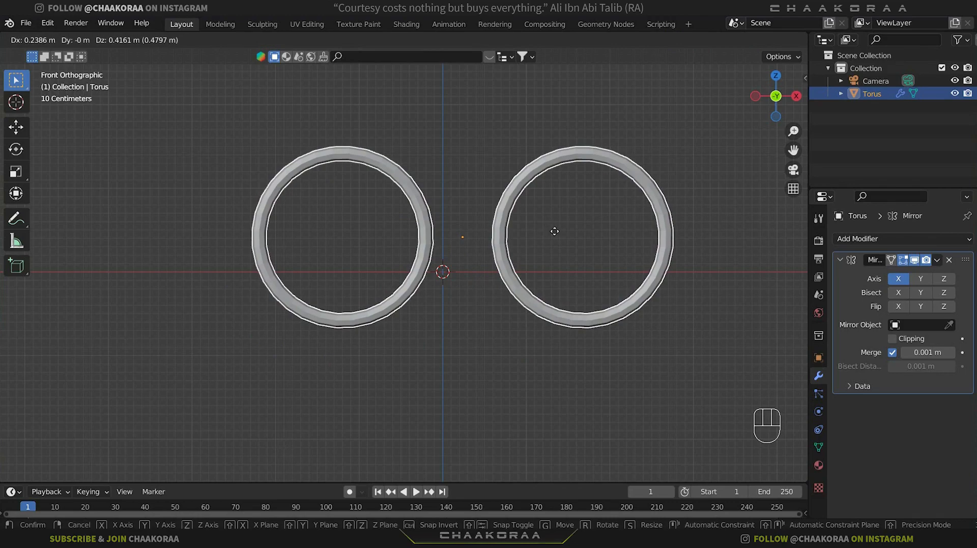
right_click(597, 228)
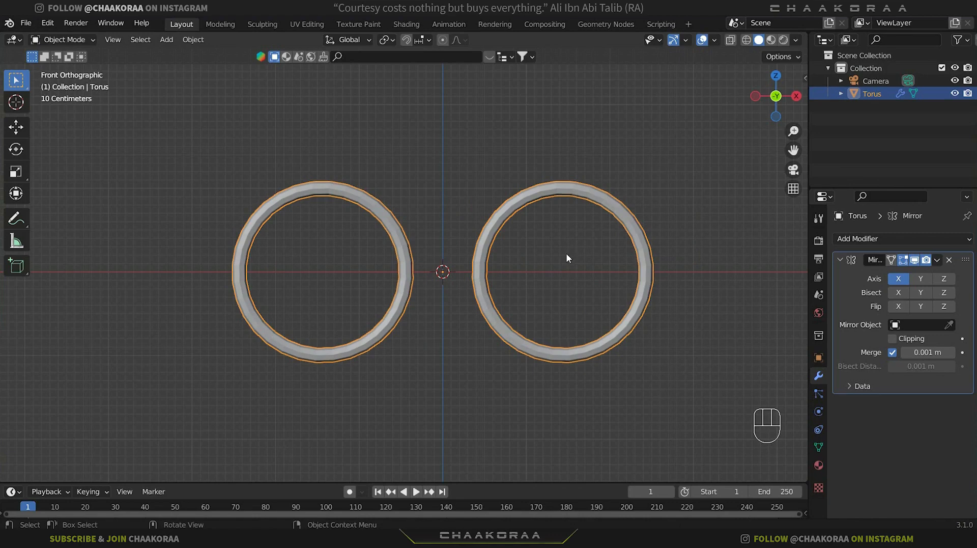
key(Tab)
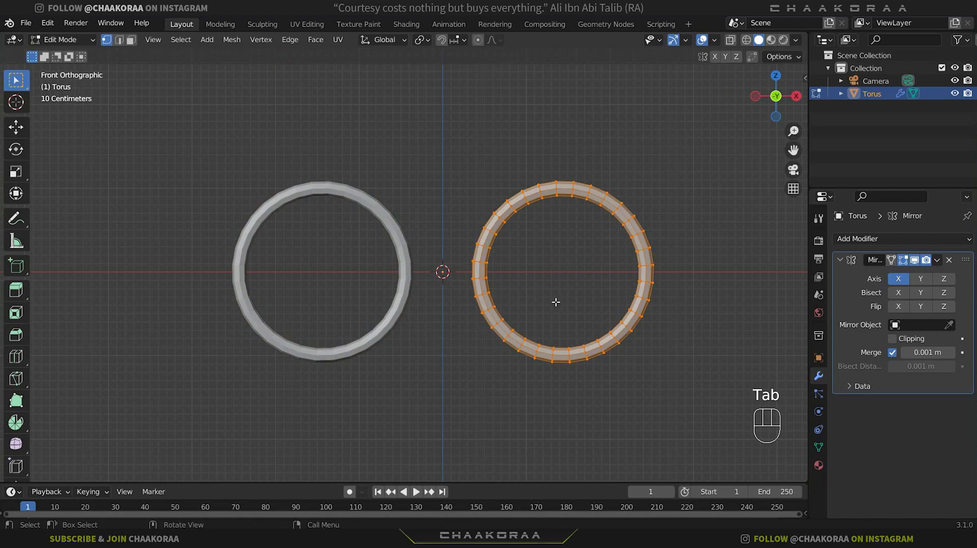
key(g)
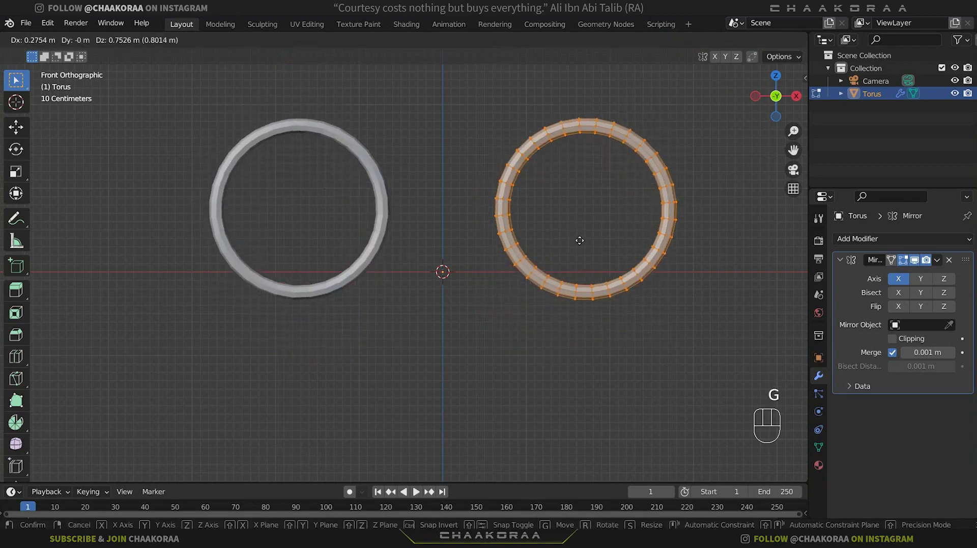
right_click(565, 246)
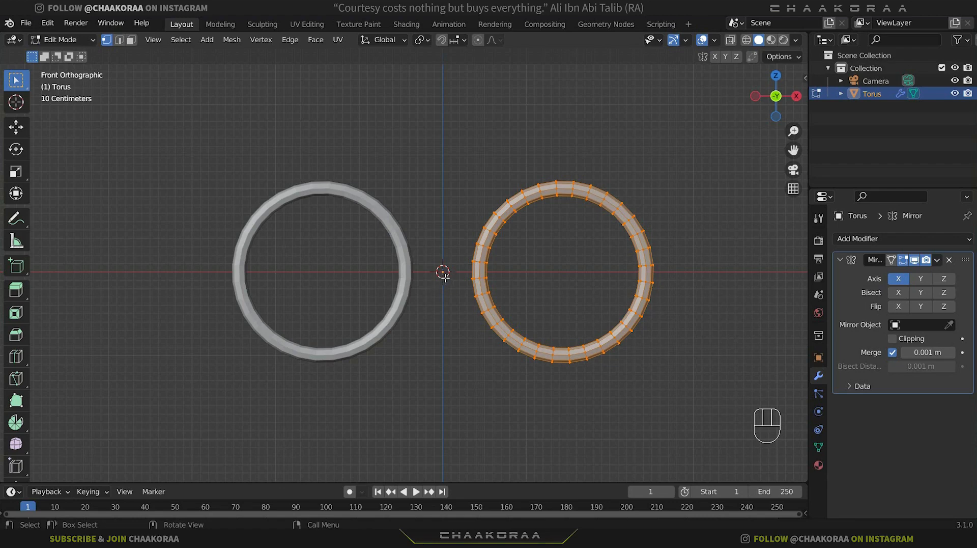
key(Tab)
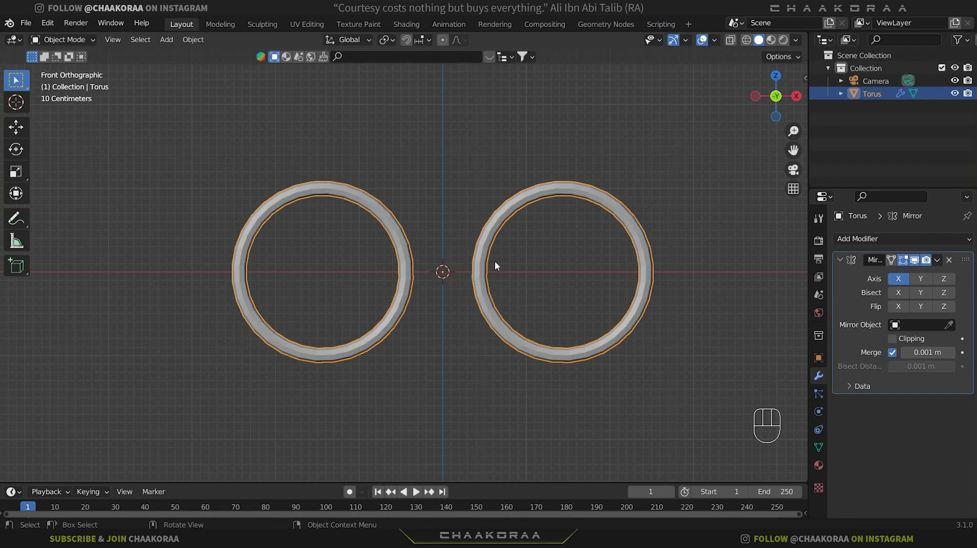
Step: In Edit Mode with face selection, pick a face on the torus's side facing the mirror plane and check its position from the front
middle_drag(488, 268, 522, 273)
scroll(526, 249, up, 5)
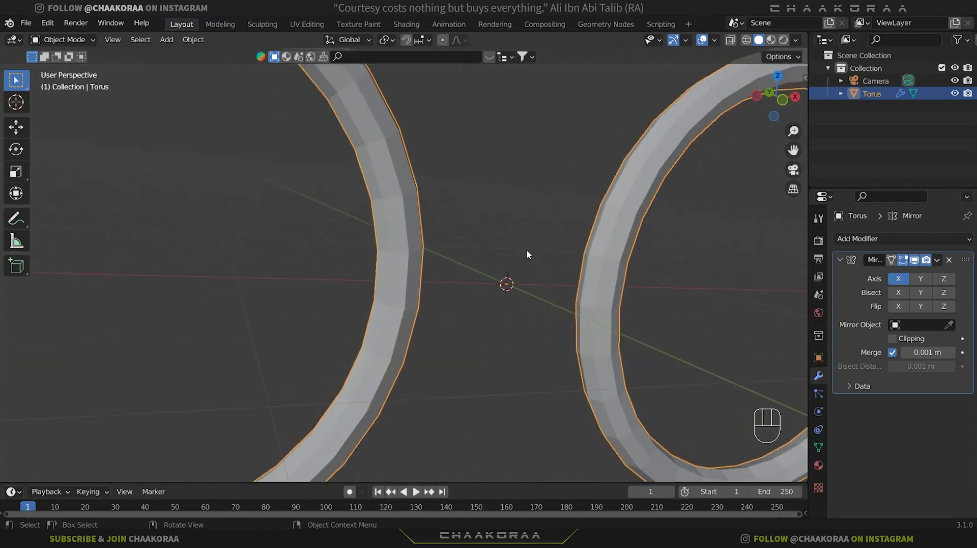
key(Tab)
shift+middle_drag(556, 243, 447, 377)
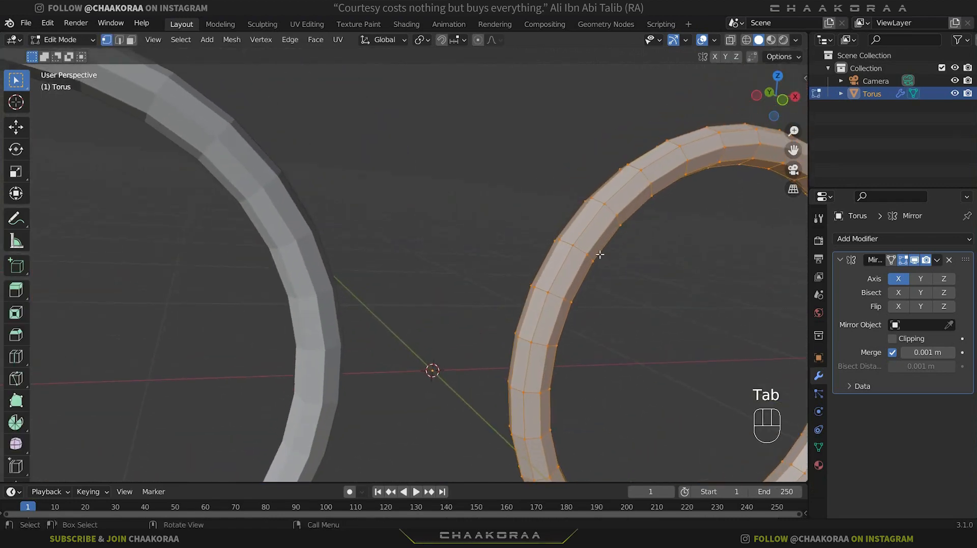
middle_drag(600, 254, 624, 286)
key(3)
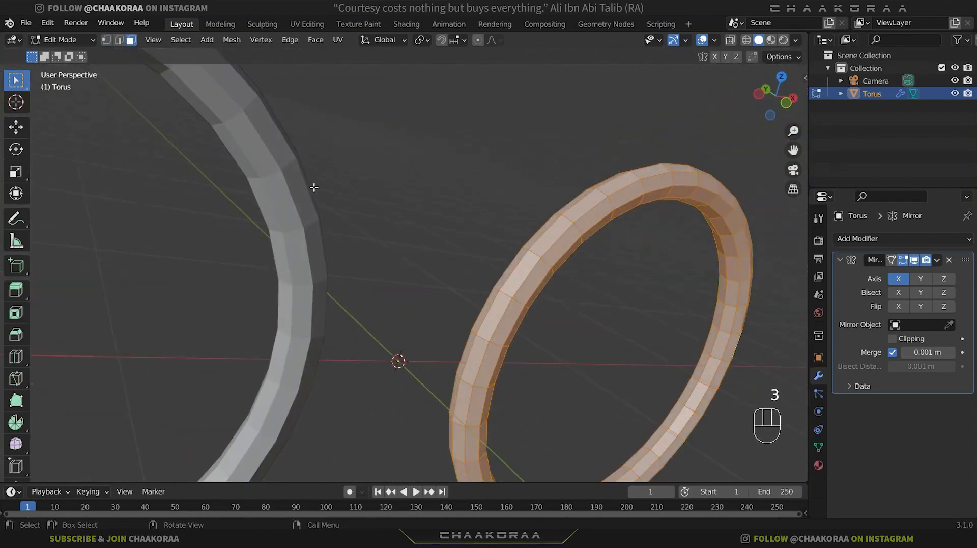
middle_drag(448, 268, 487, 250)
click(505, 220)
key(KP_1)
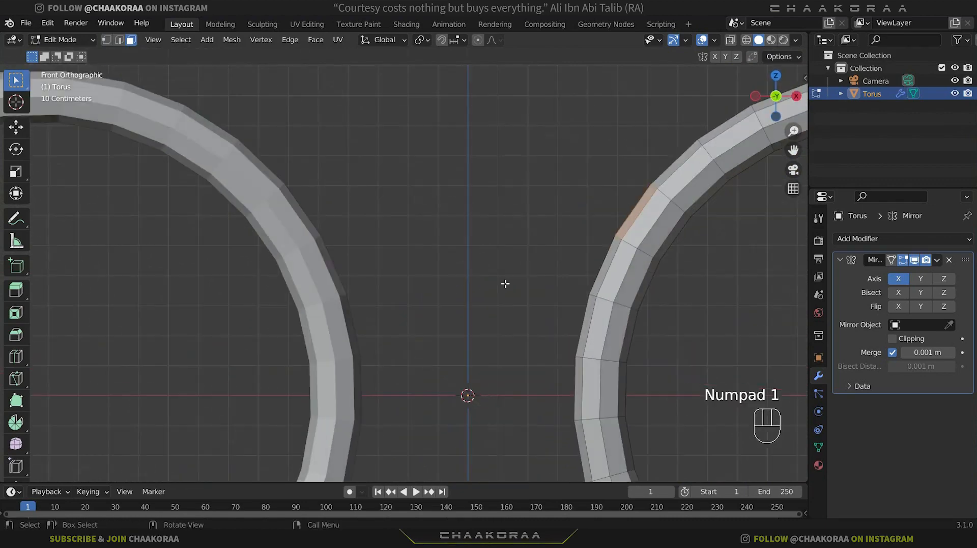
shift+middle_drag(506, 285, 393, 220)
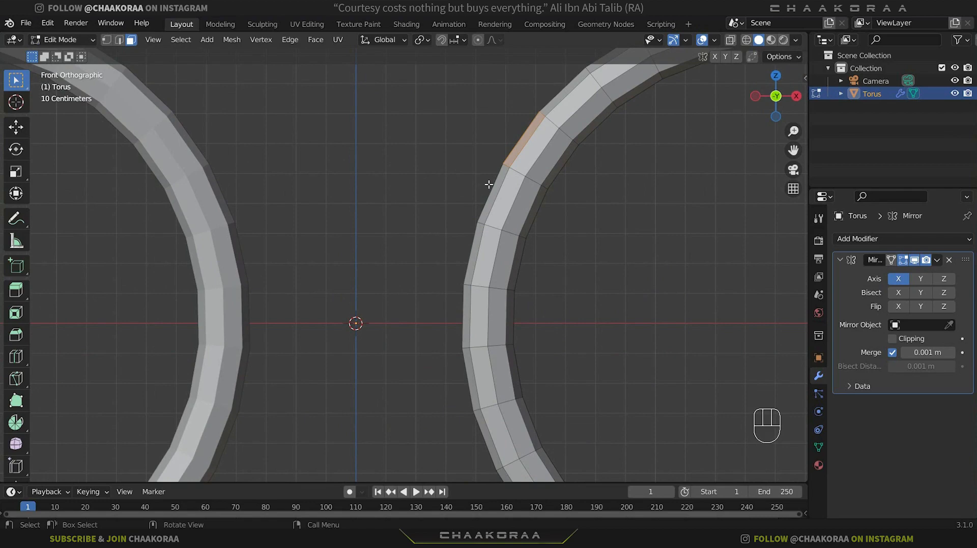
Step: Select the two adjacent faces facing the mirror plane on the third segment up from the X axis and inset them about 0.018 m
middle_drag(489, 184, 467, 202)
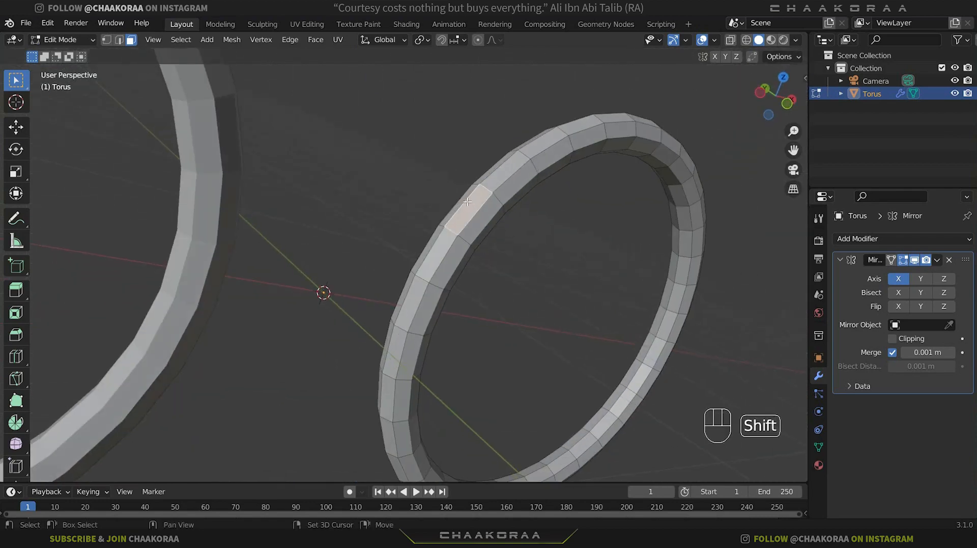
key(KP_1)
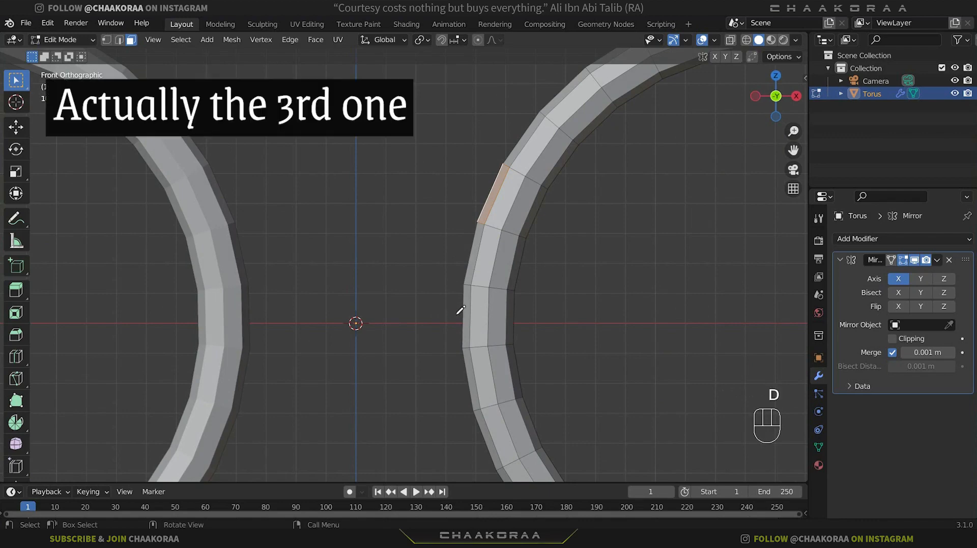
drag(450, 315, 484, 315)
mouse_move(472, 266)
right_down()
mouse_move(472, 309)
mouse_move(443, 312)
right_up()
mouse_move(443, 312)
middle_down()
mouse_move(482, 306)
mouse_move(514, 321)
mouse_move(530, 310)
middle_up()
scroll(488, 310, up, 5)
key(i)
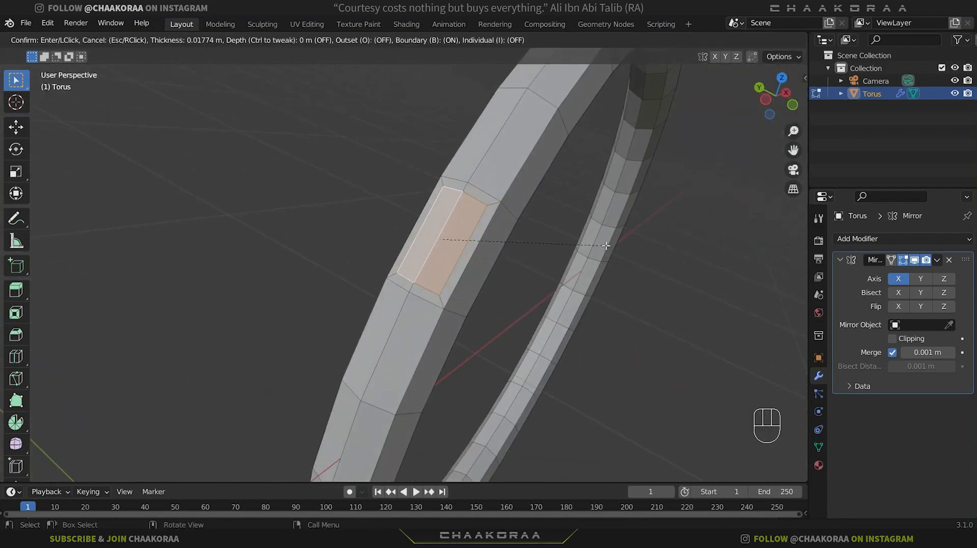
click(606, 245)
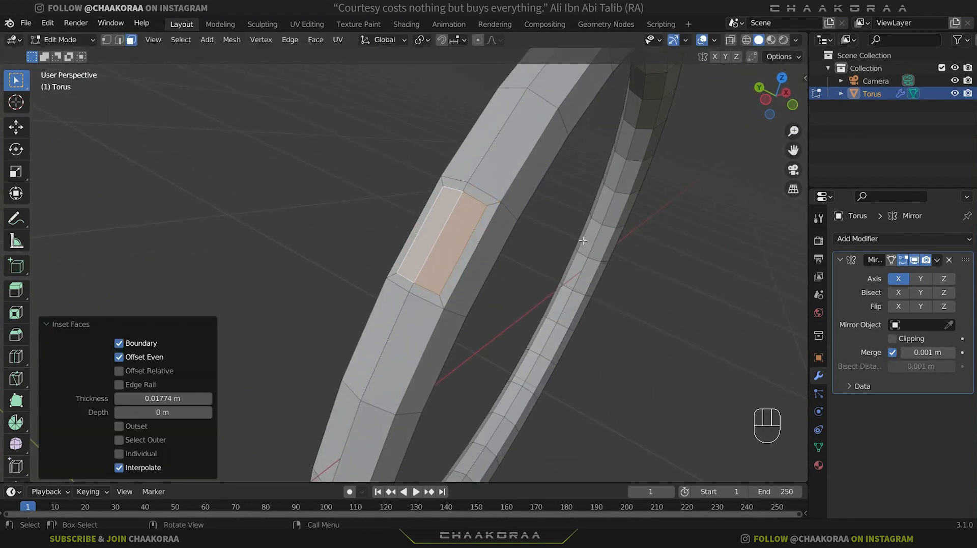
Step: Edge-slide the inset's upper three vertices toward its lower row by a factor of about -0.09
key(1)
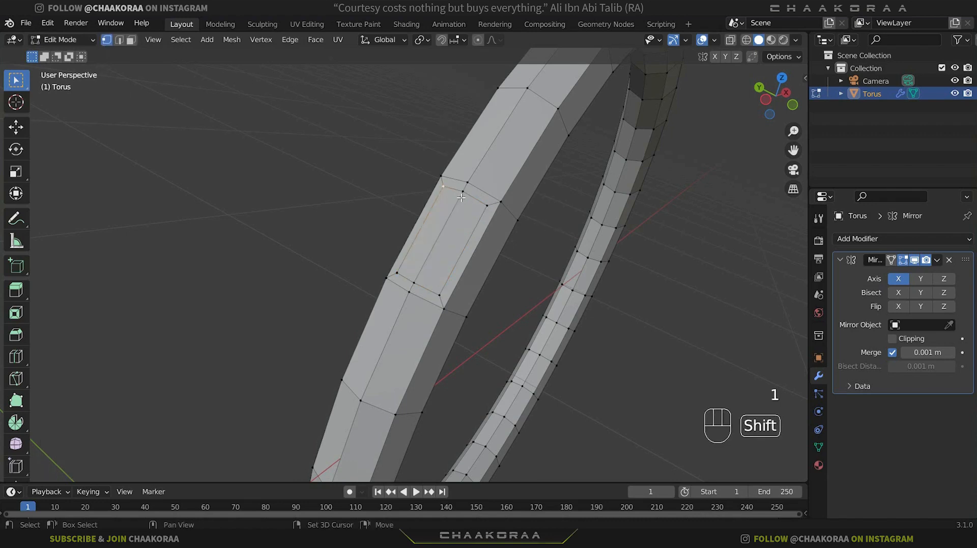
shift+click(490, 208)
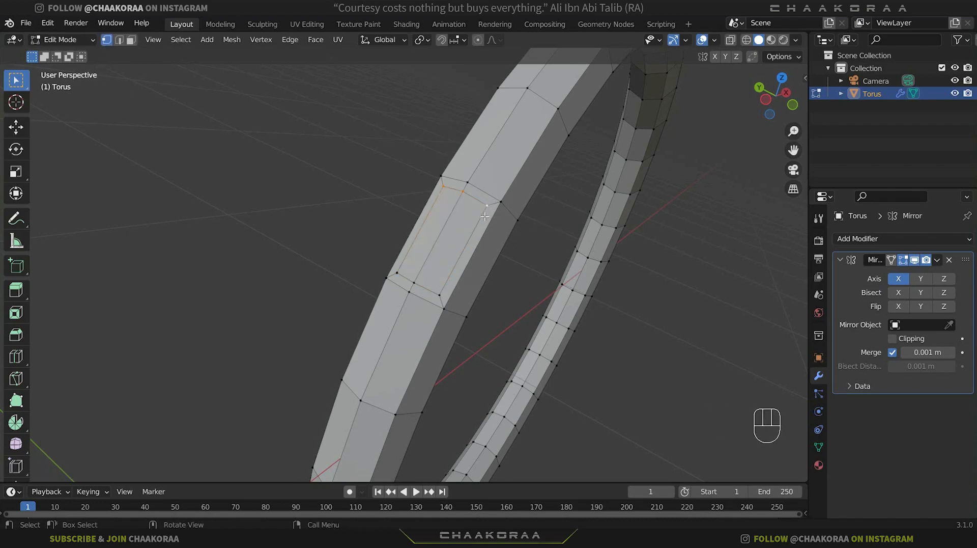
key(g)
key(g)
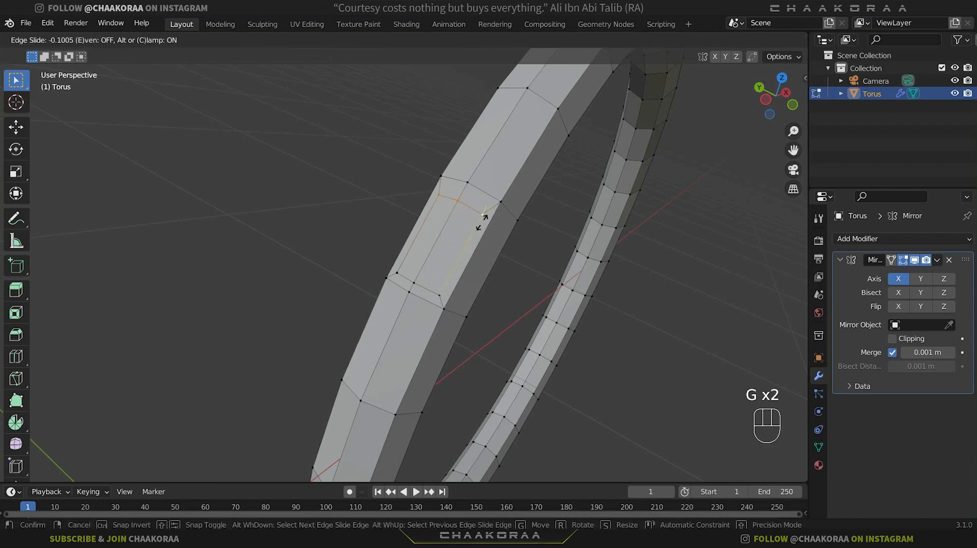
click(478, 218)
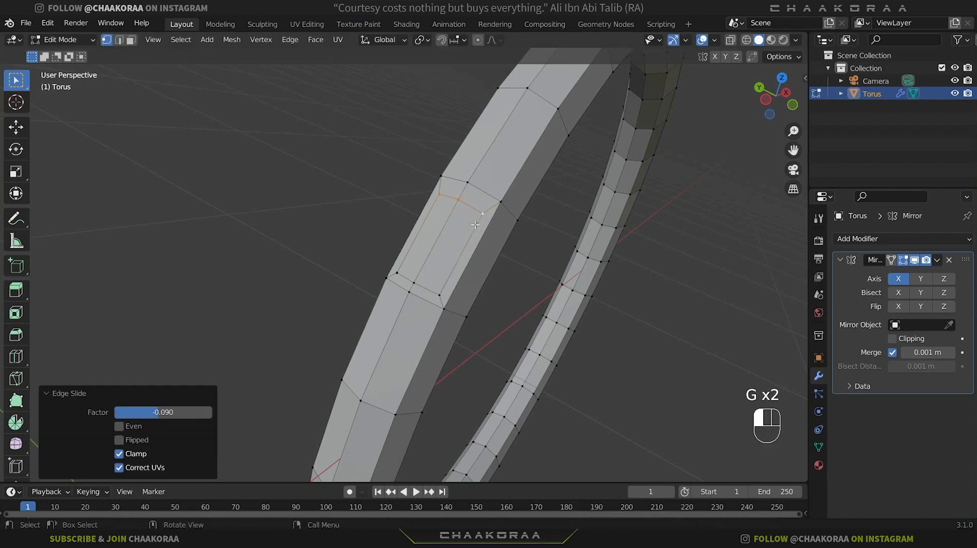
Step: Edge-slide the inset's lower three vertices toward the upper row by a factor of about -0.2
shift+click(413, 283)
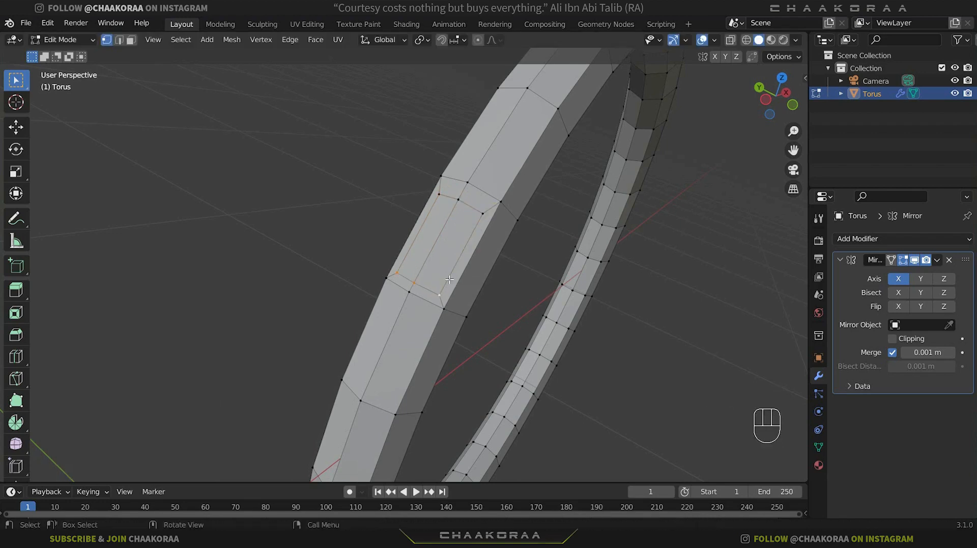
key(g)
key(g)
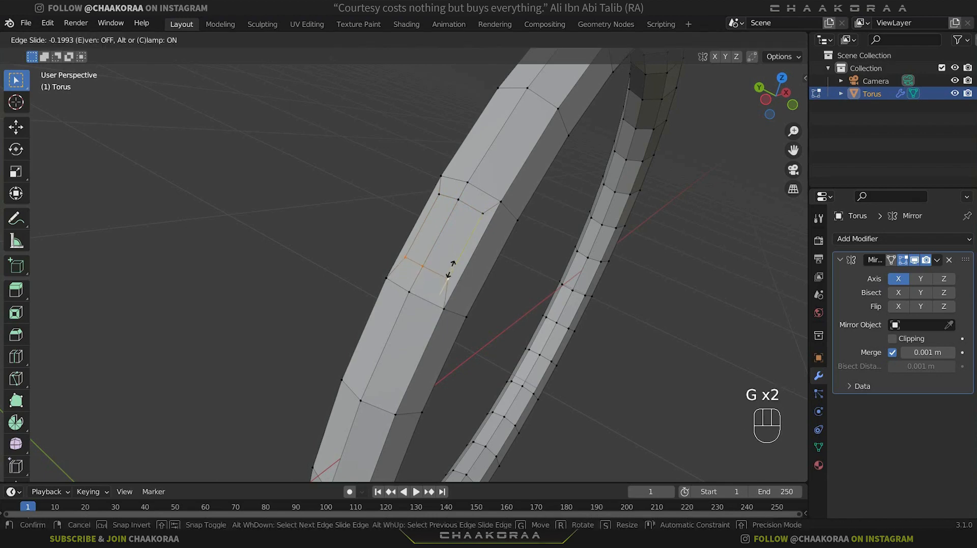
click(451, 269)
Step: Edge-slide the inset's upper three vertices slightly further down by a factor of about -0.077
click(482, 215)
shift+click(460, 201)
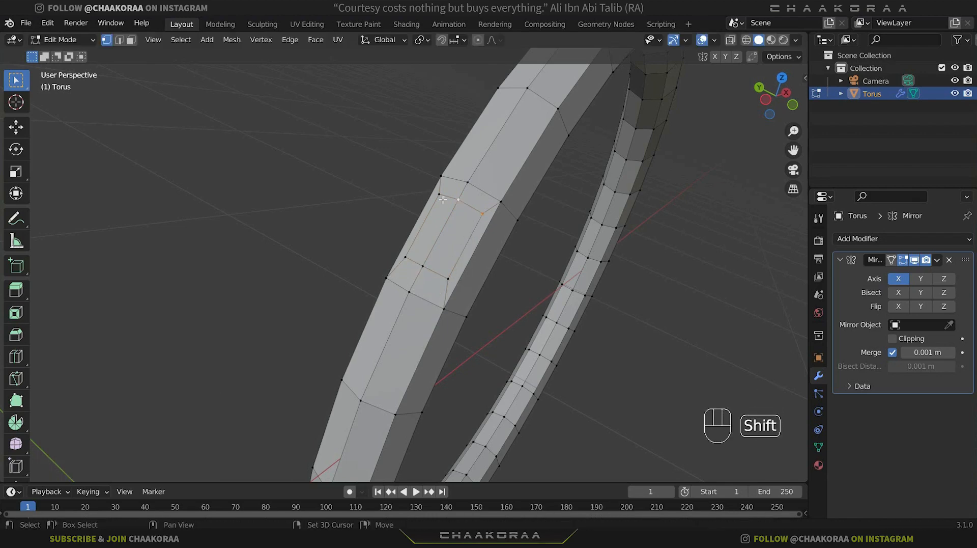
shift+click(440, 196)
key(g)
key(g)
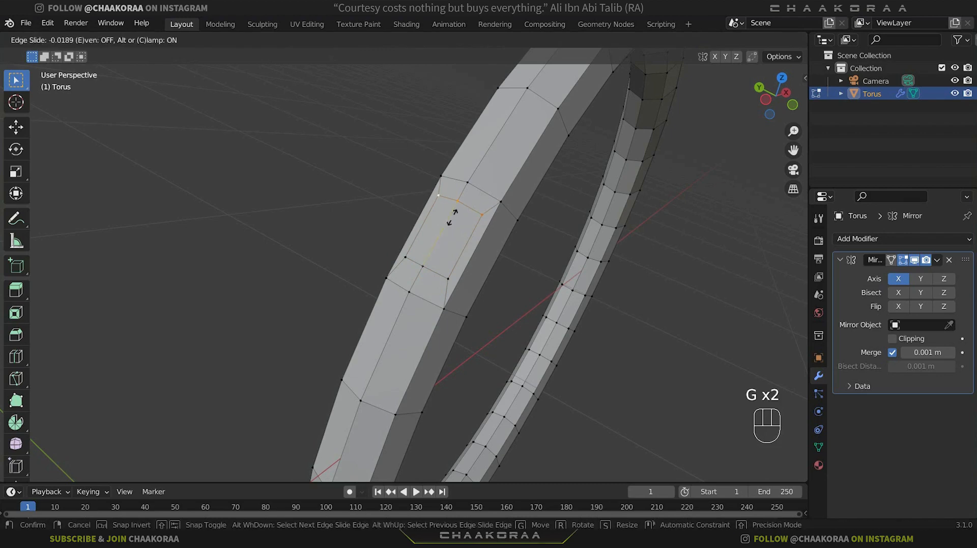
click(451, 219)
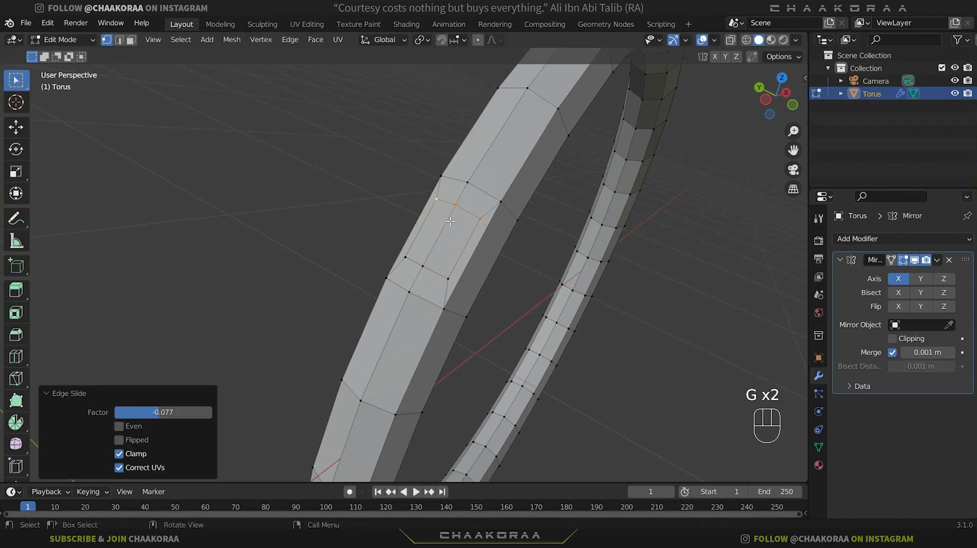
Step: Shape the inset's six vertices into a circle with LoopTools and scale the result to about 0.912
shift+click(405, 257)
shift+click(422, 266)
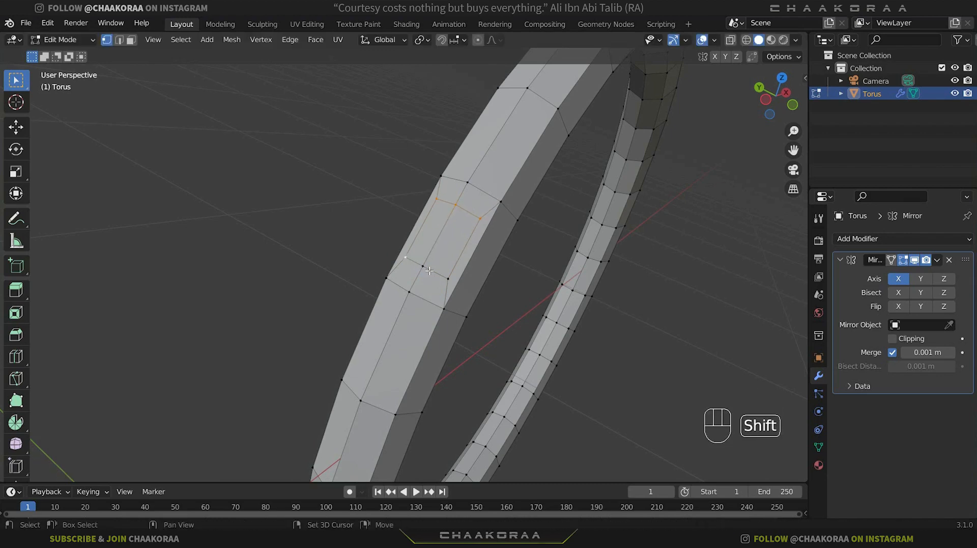
shift+click(447, 278)
right_click(466, 228)
mouse_move(406, 212)
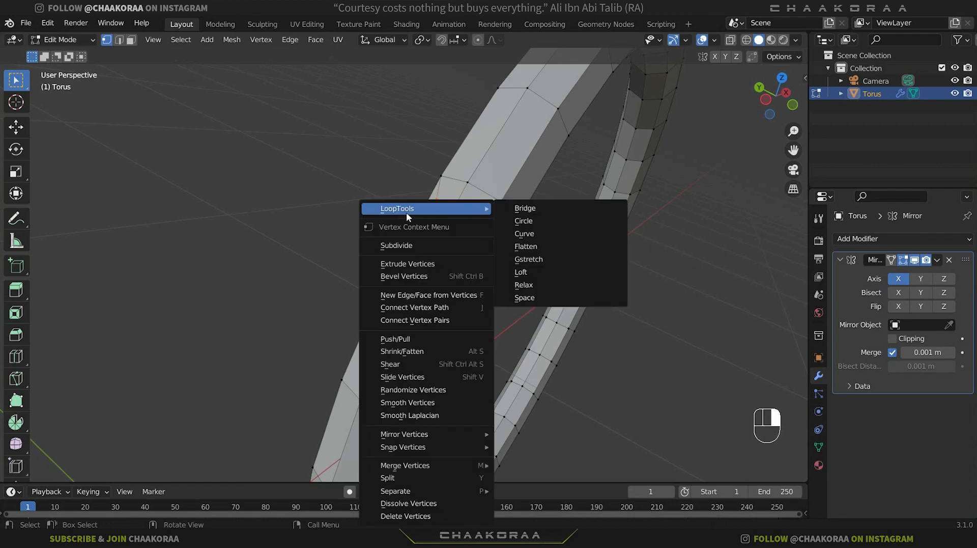
click(542, 221)
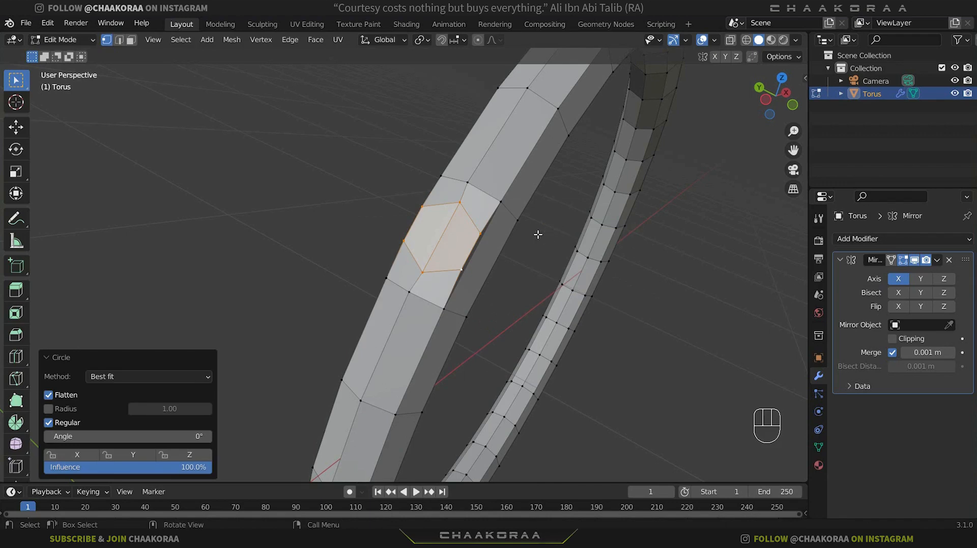
key(s)
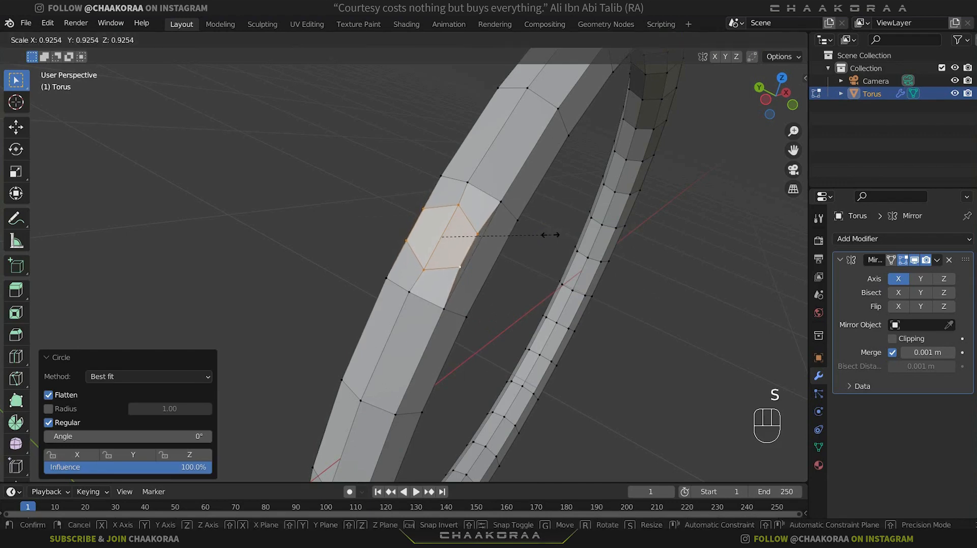
click(549, 235)
Step: In front view, move the circular patch off the ring's inner side by about -0.012 m in X and 0.0063 m in Z
key(KP_1)
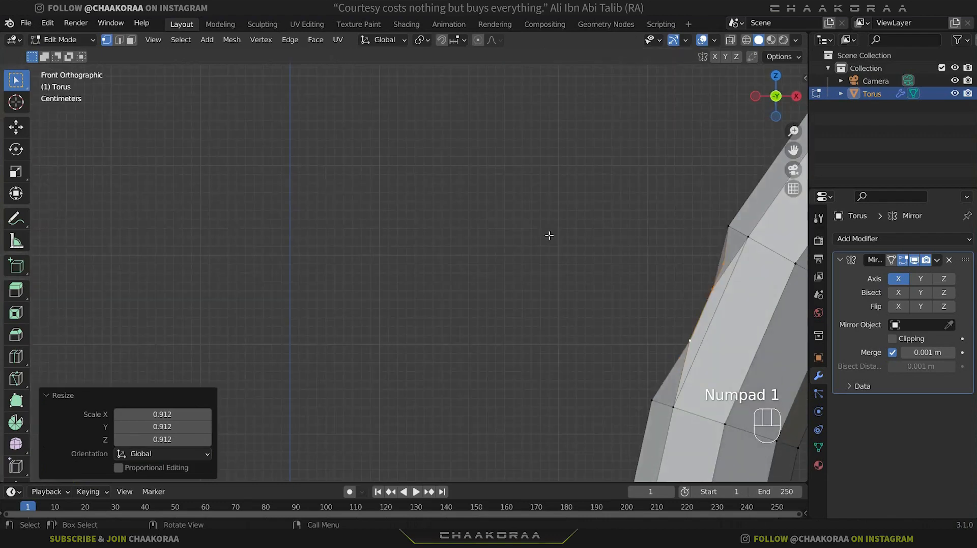
shift+middle_drag(574, 282, 433, 222)
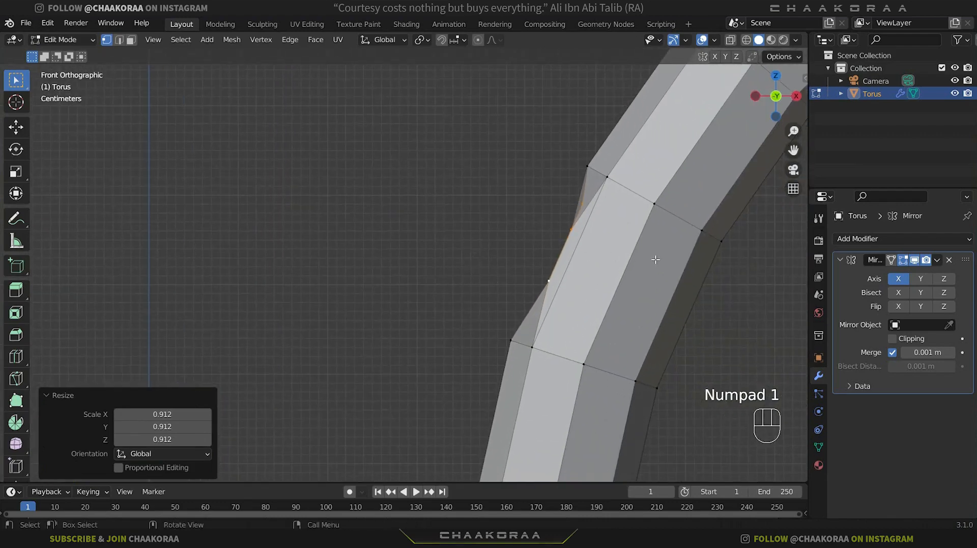
key(g)
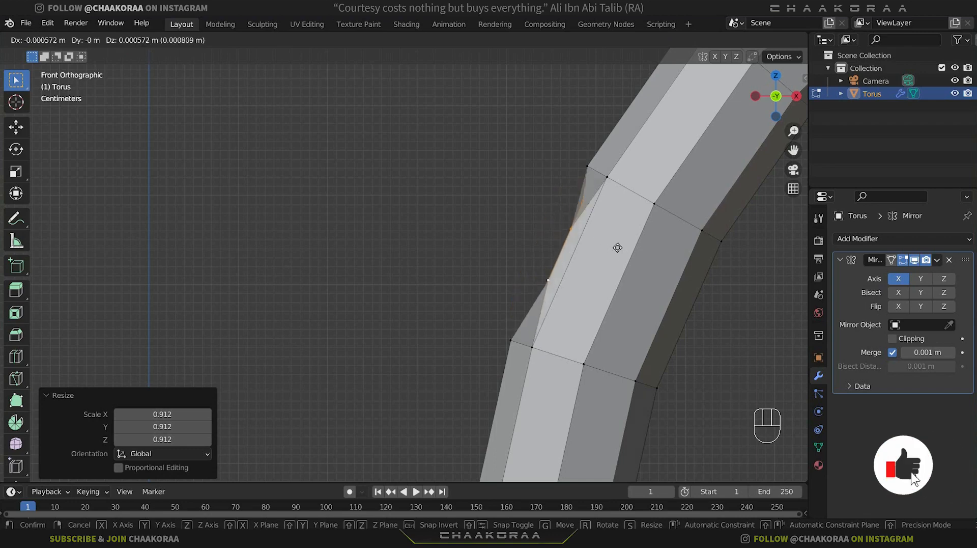
click(613, 246)
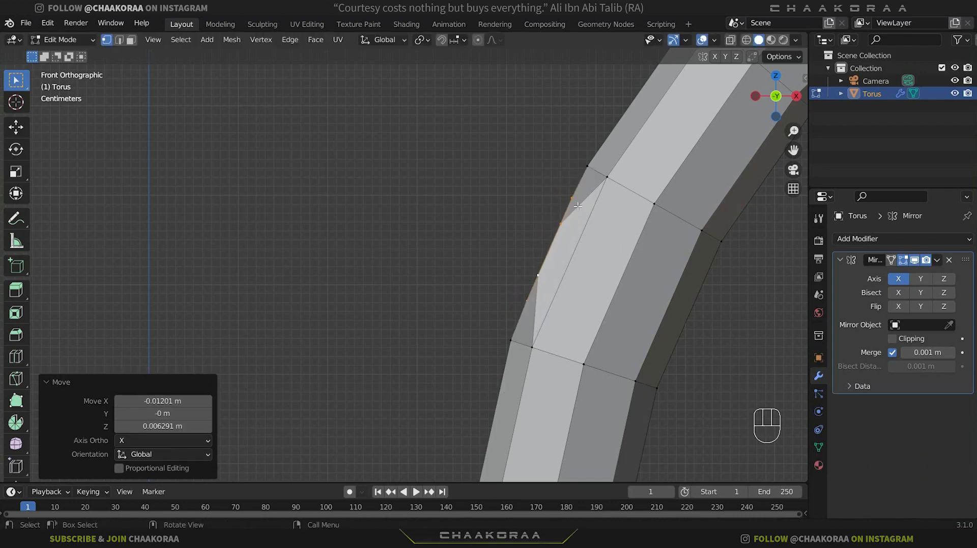
Step: Check the LoopTools commands and look up the add-on in the preferences by searching for "loop"
scroll(578, 206, down, 2)
middle_drag(537, 217, 495, 203)
right_click(494, 203)
mouse_move(452, 207)
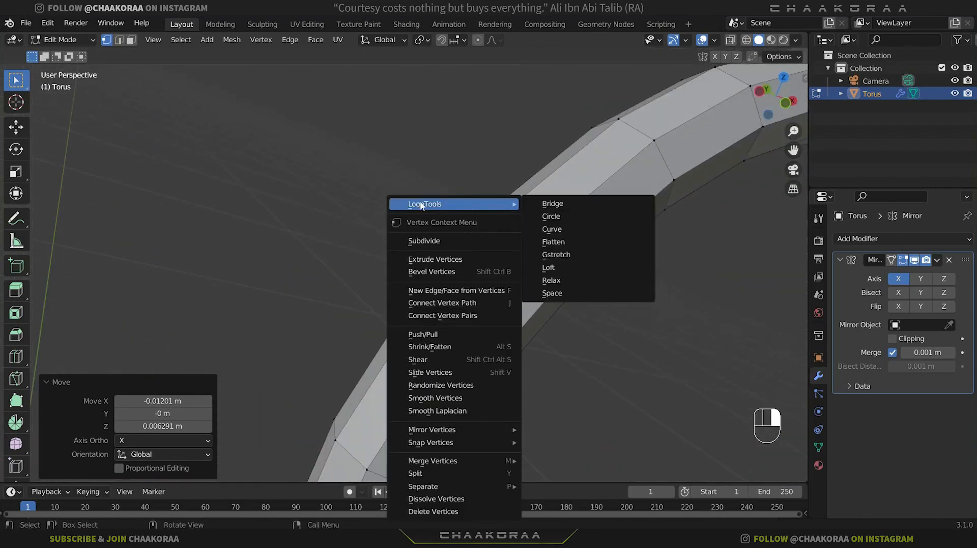
click(44, 27)
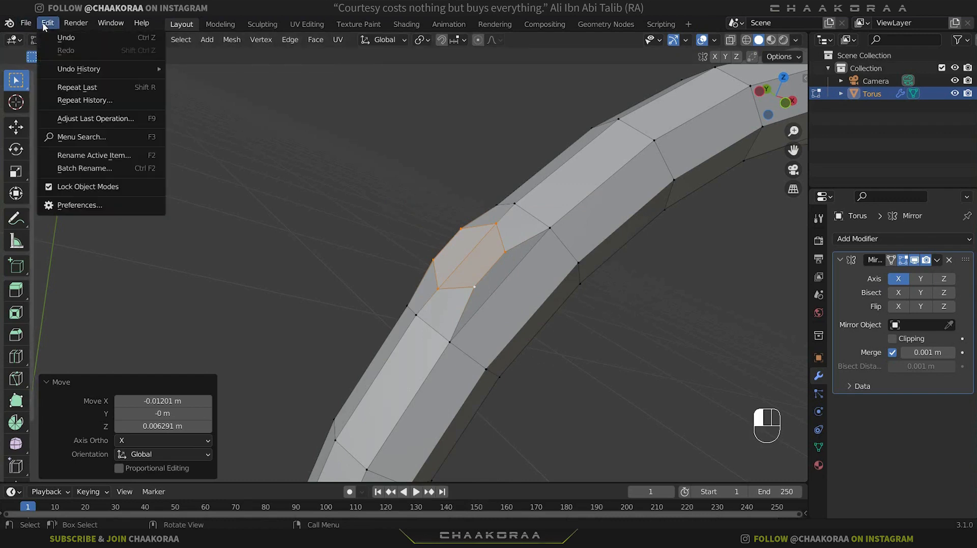
click(87, 204)
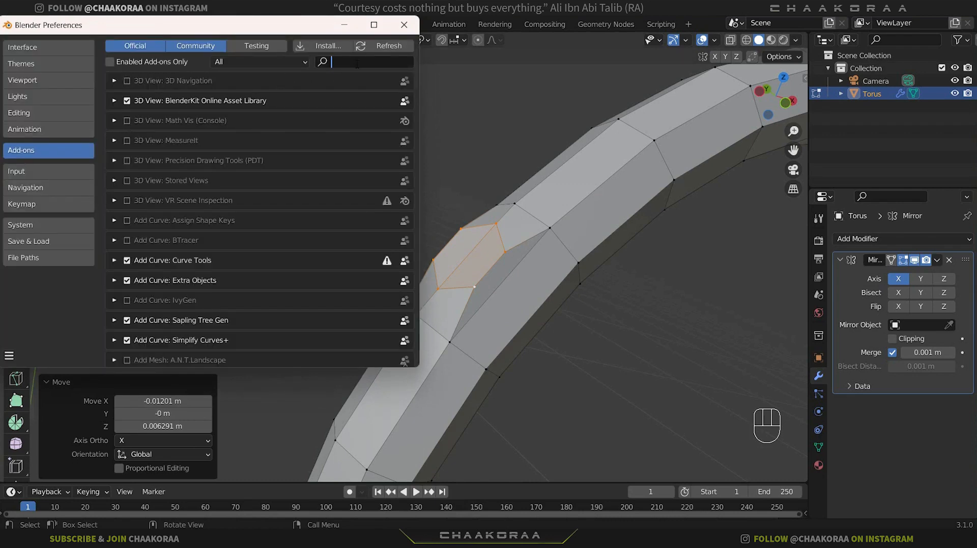
text(loop)
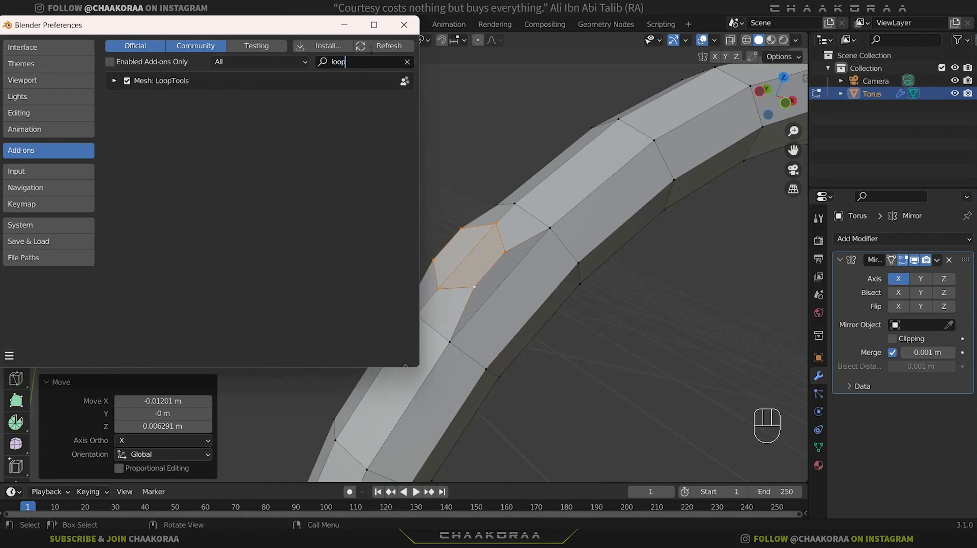
click(404, 24)
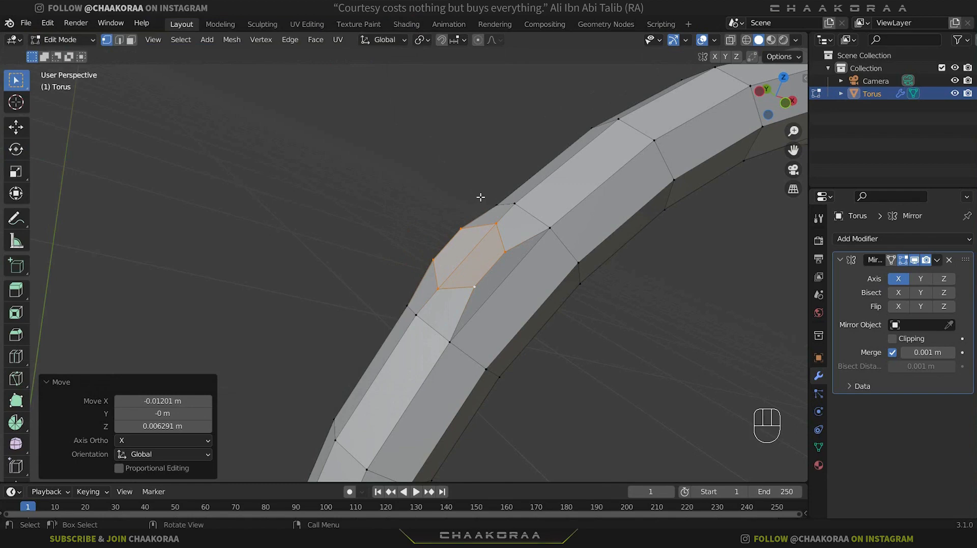
Step: Extrude the circular patch about 0.452 m along its normal toward the mirror centre line
key(KP_1)
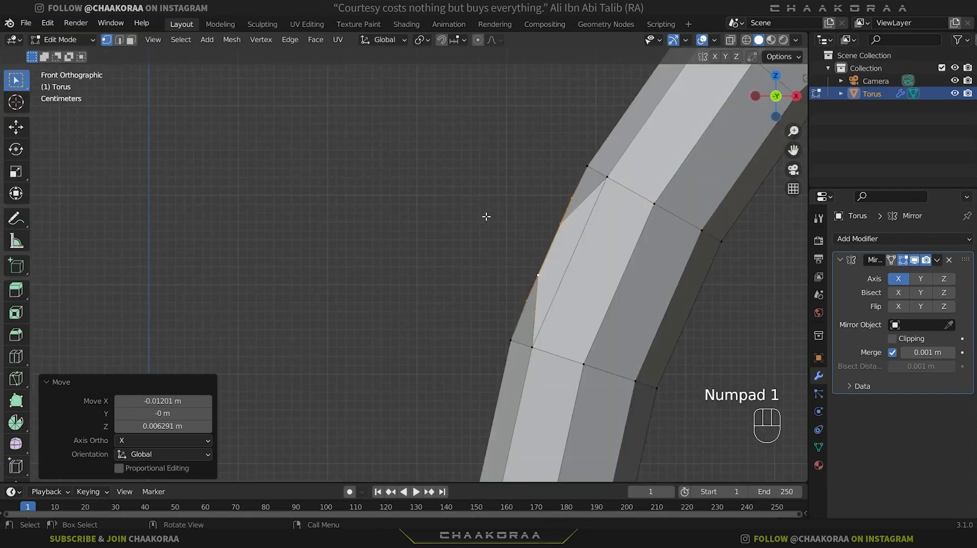
scroll(479, 227, down, 1)
shift+middle_drag(432, 228, 514, 266)
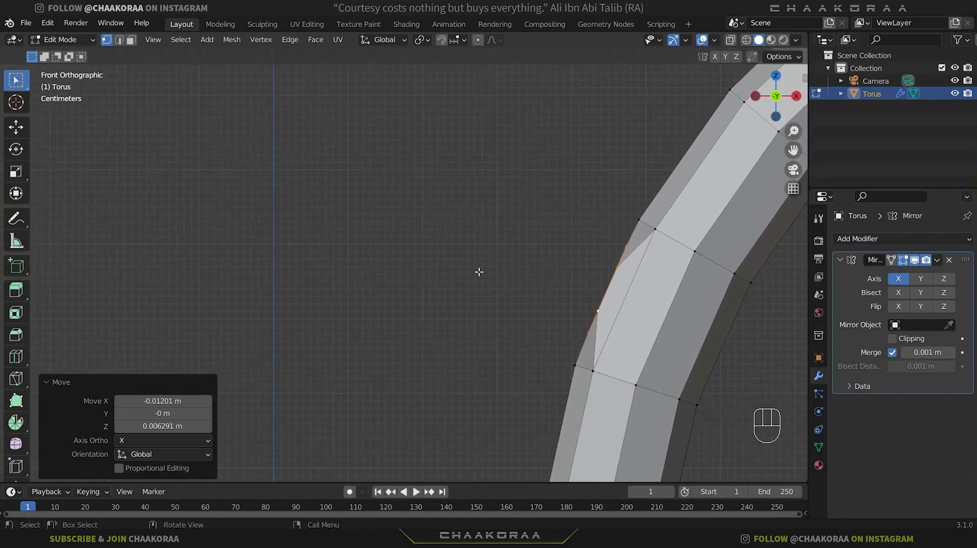
key(e)
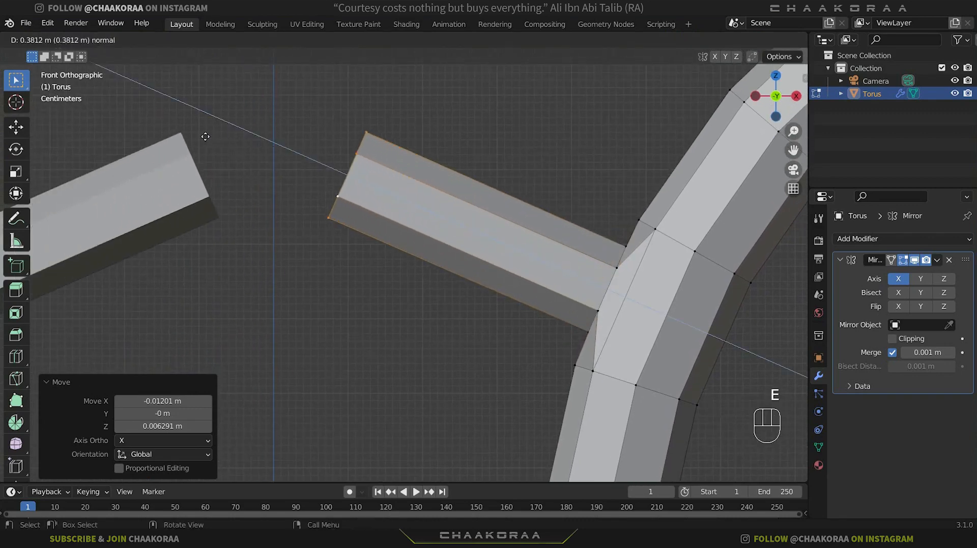
click(166, 132)
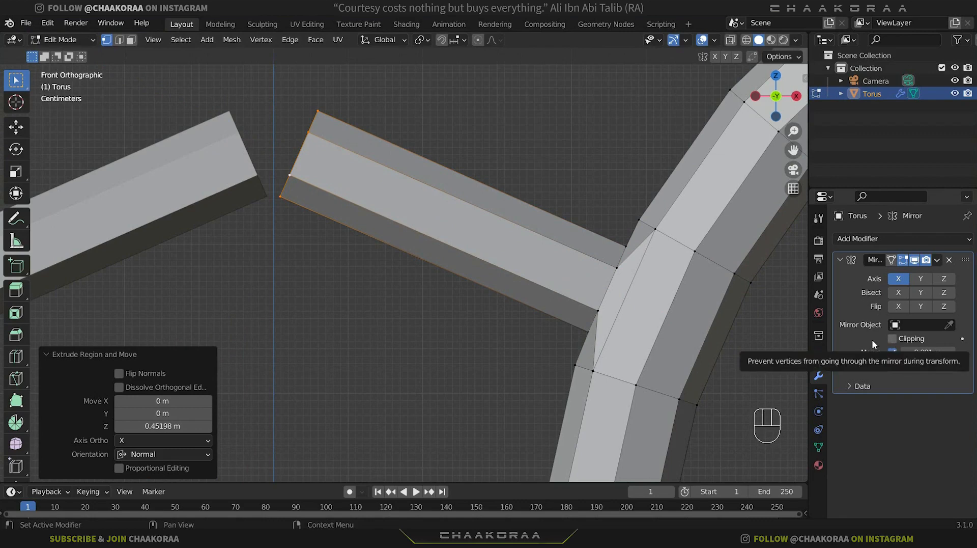
Step: Move the extruded end about 0.027 m in X and 0.041 m in Z, and enable clipping on the Mirror modifier
key(g)
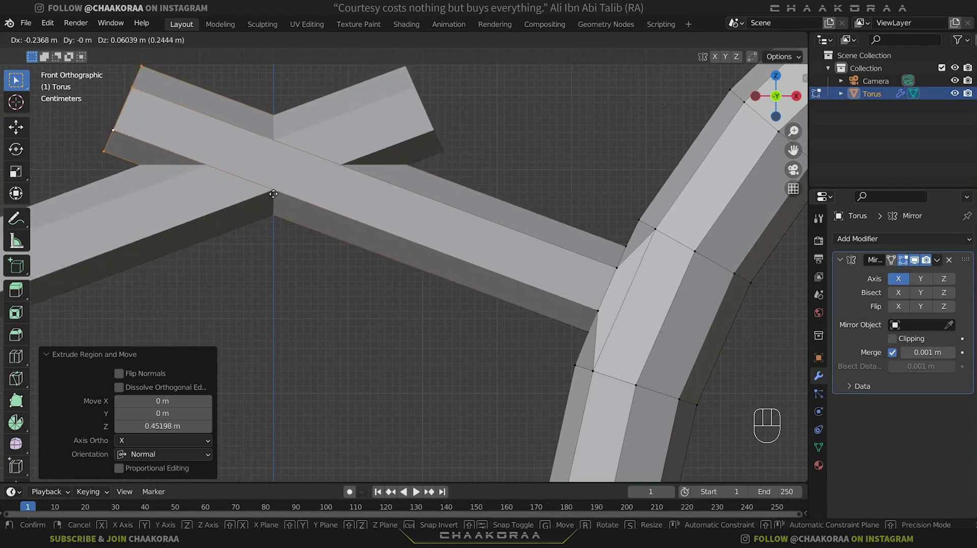
click(468, 207)
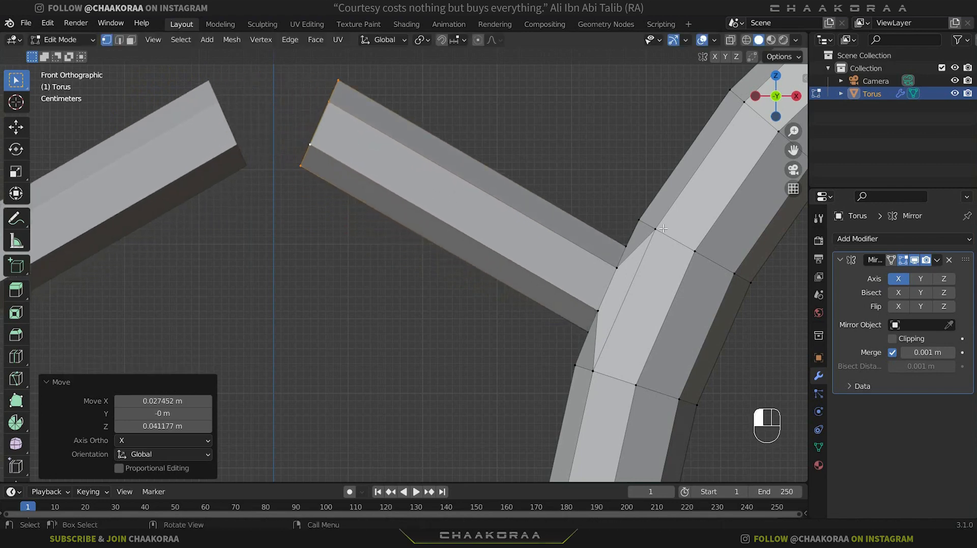
click(901, 337)
Step: Delete the faces capping the free end of the extruded bar
middle_drag(346, 192, 389, 198)
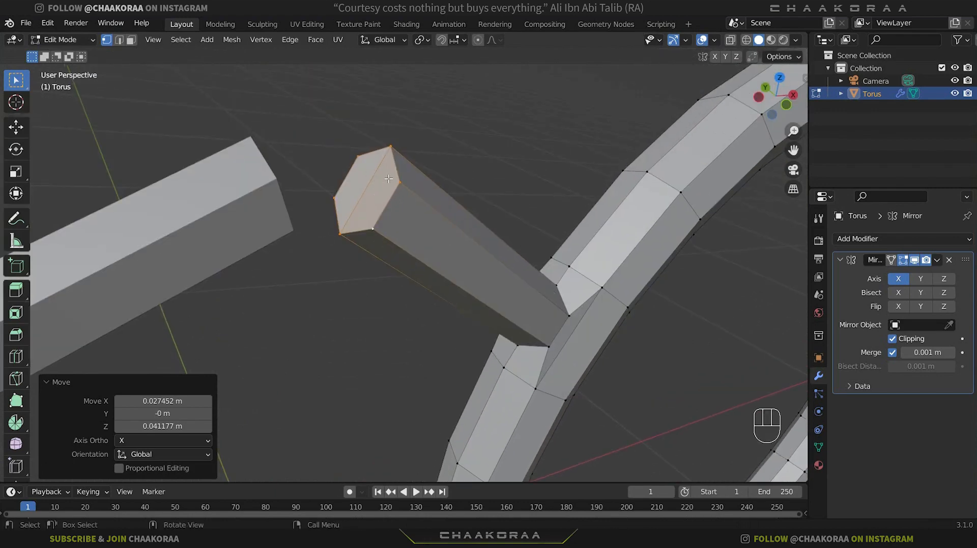
key(x)
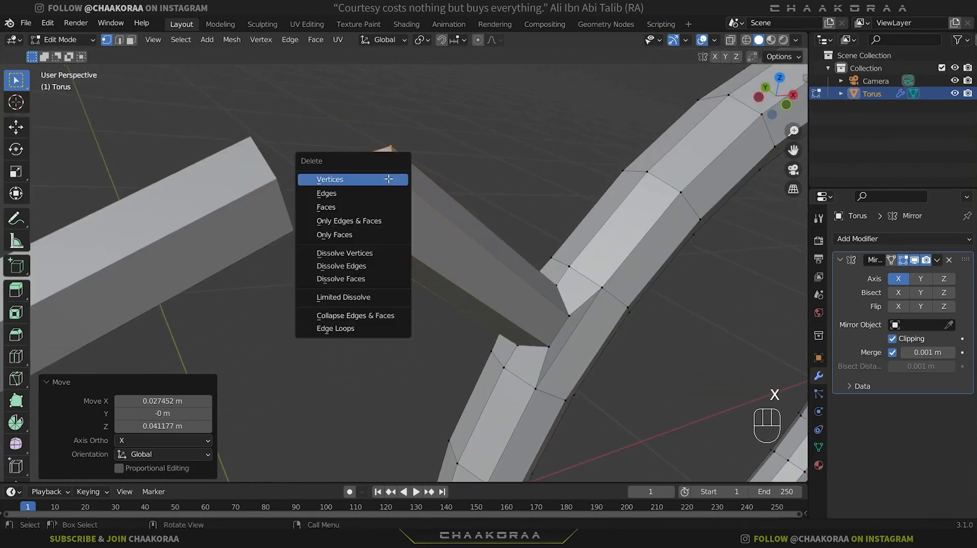
click(343, 207)
Step: Move the bar's open end vertices onto the mirror plane, raising them about 0.073 m and then lowering them about 0.043 m
drag(407, 132, 334, 235)
key(KP_1)
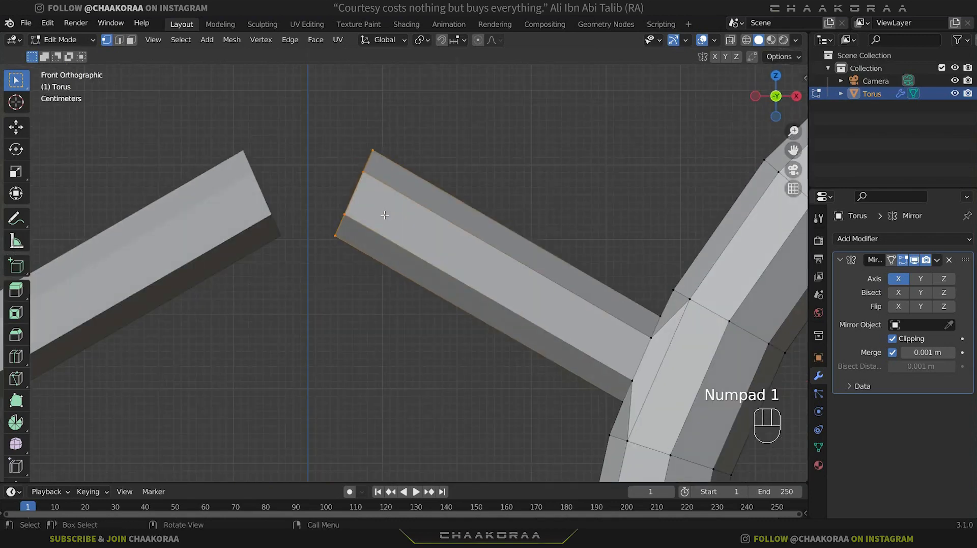
shift+middle_drag(385, 215, 429, 250)
key(g)
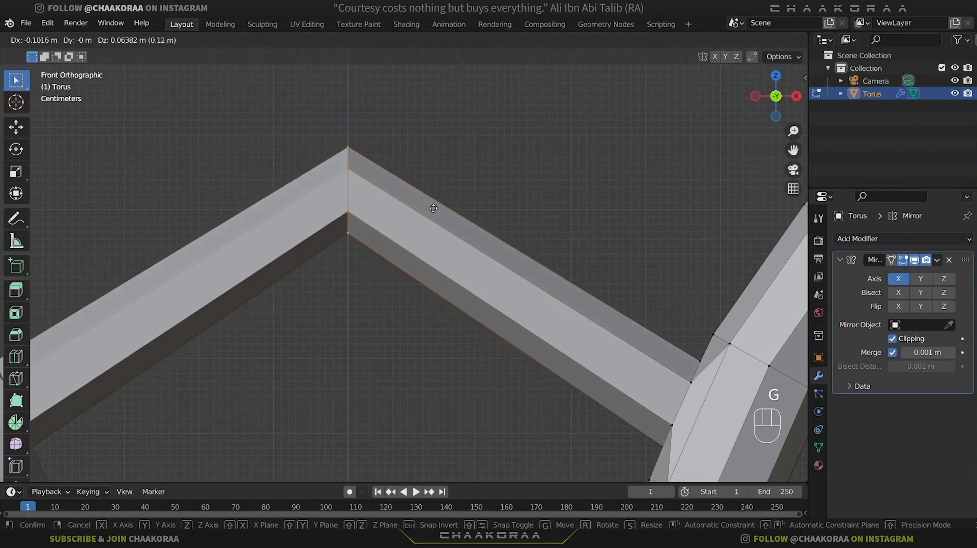
click(413, 202)
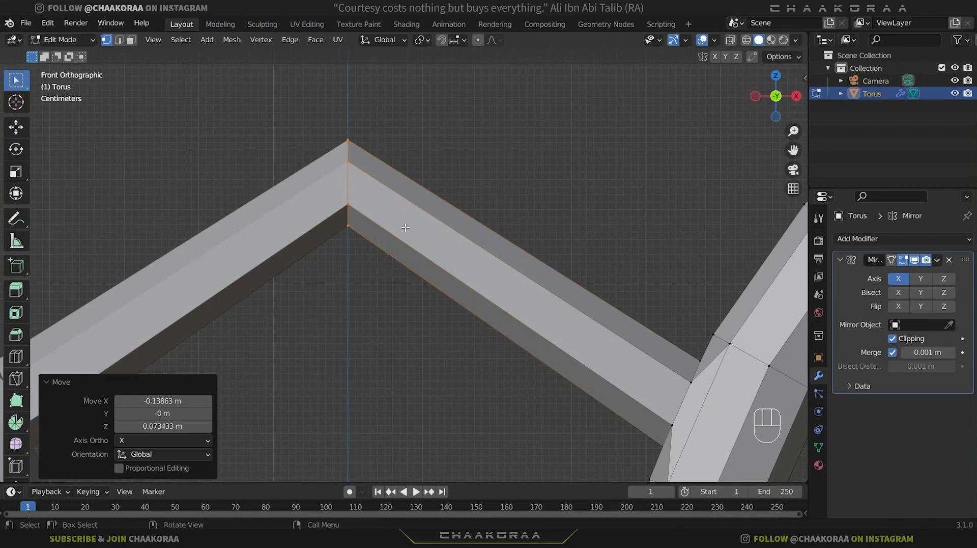
key(g)
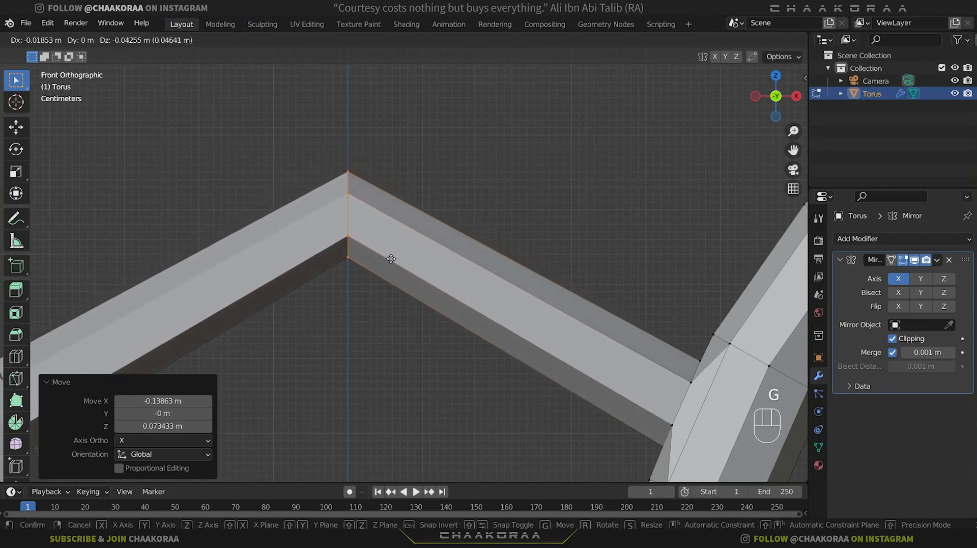
click(391, 259)
Step: Add one centred loop cut across the bridge bar between the mirror plane and the ring
shift+middle_drag(390, 258, 466, 222)
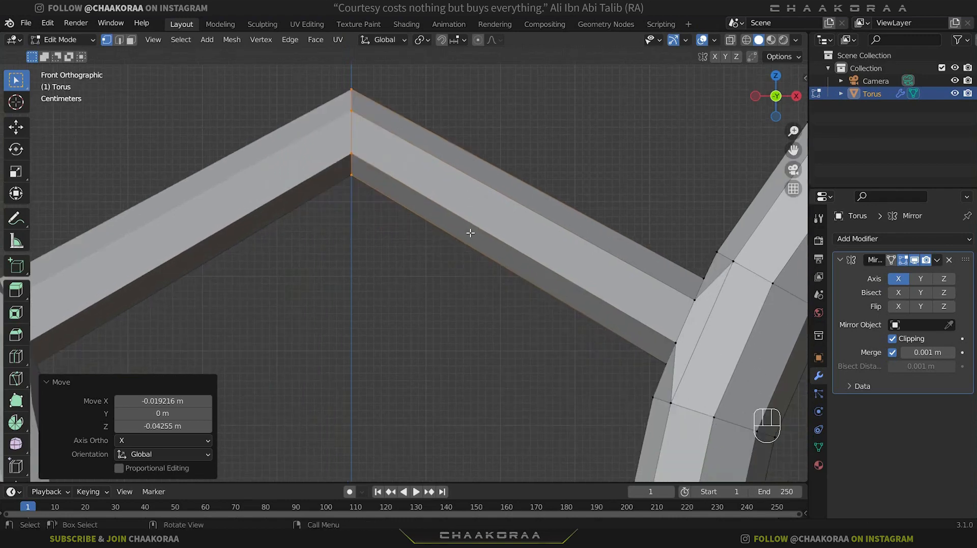
key(ctrl+r)
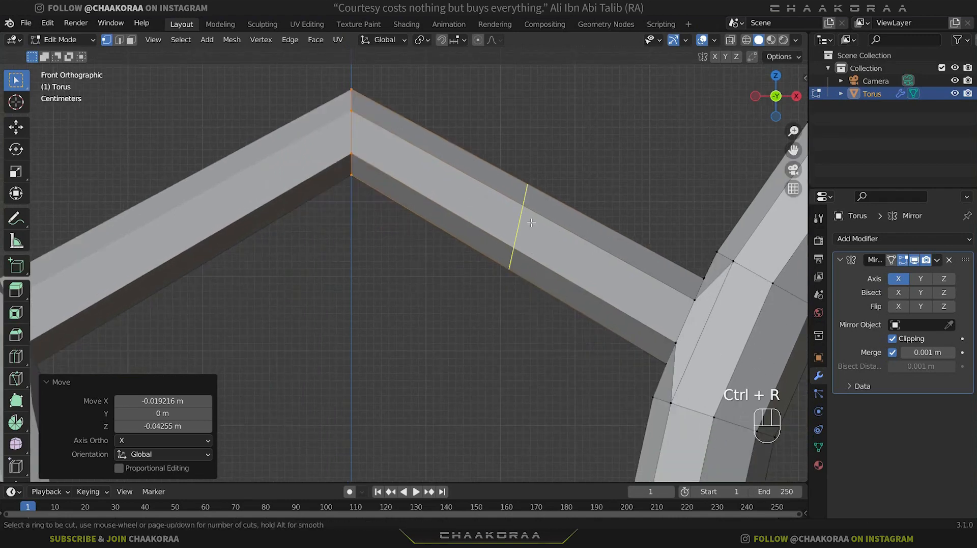
click(531, 222)
right_click(525, 221)
Step: Rotate the new edge loop about 12.3° and move it about 0.043 m in X and 0.058 m in Z to arch the bridge
key(r)
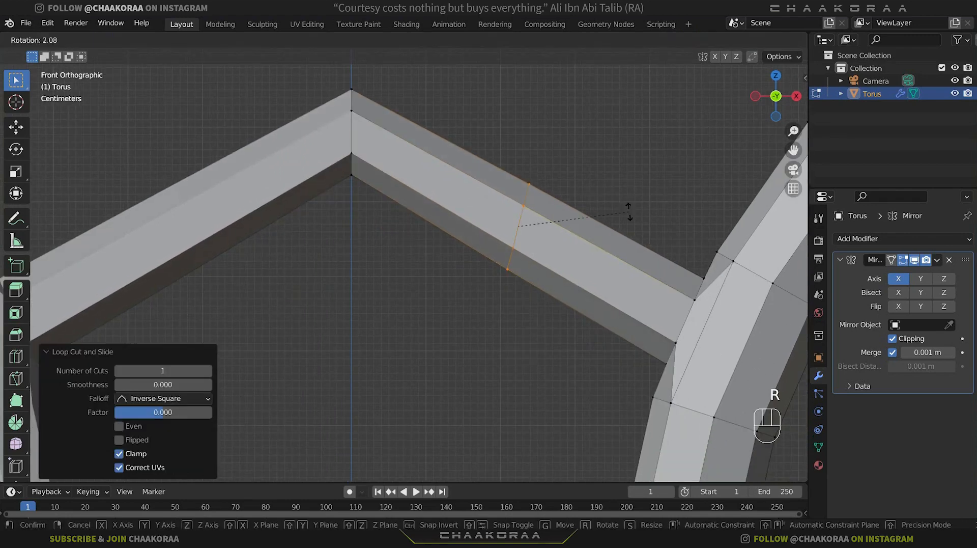
click(634, 230)
key(g)
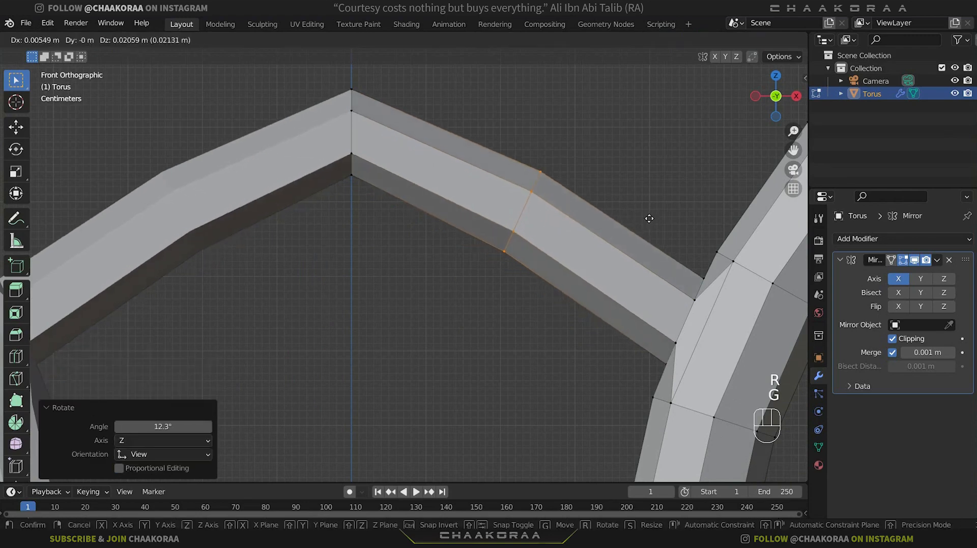
click(672, 200)
scroll(481, 244, down, 1)
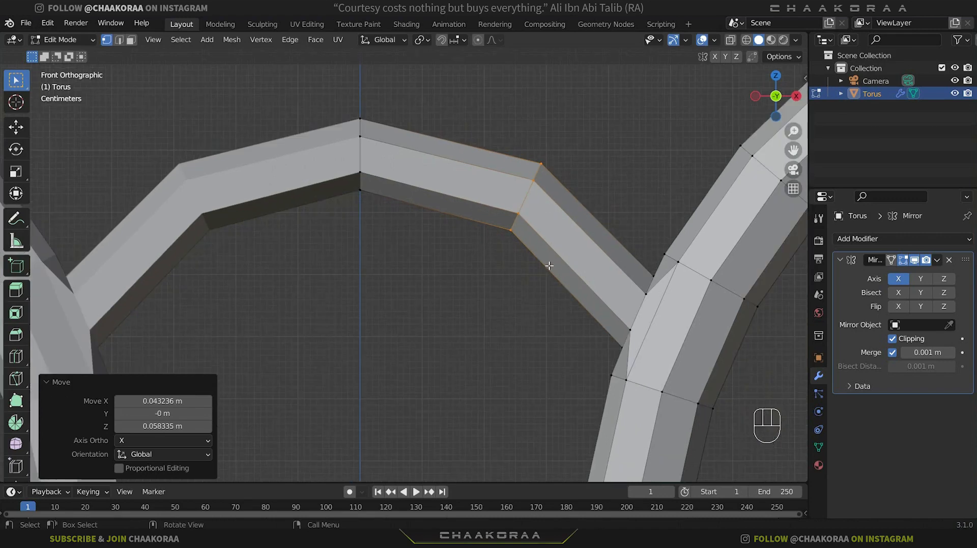
key(d)
mouse_move(554, 328)
mouse_down()
mouse_move(456, 239)
mouse_move(292, 242)
mouse_move(258, 273)
mouse_up()
mouse_move(254, 278)
right_down()
mouse_move(323, 242)
mouse_move(482, 254)
mouse_move(552, 321)
right_up()
Step: Examine the arched bridge and both rings in Object Mode and from several angles around the model
scroll(549, 320, down, 3)
key(Tab)
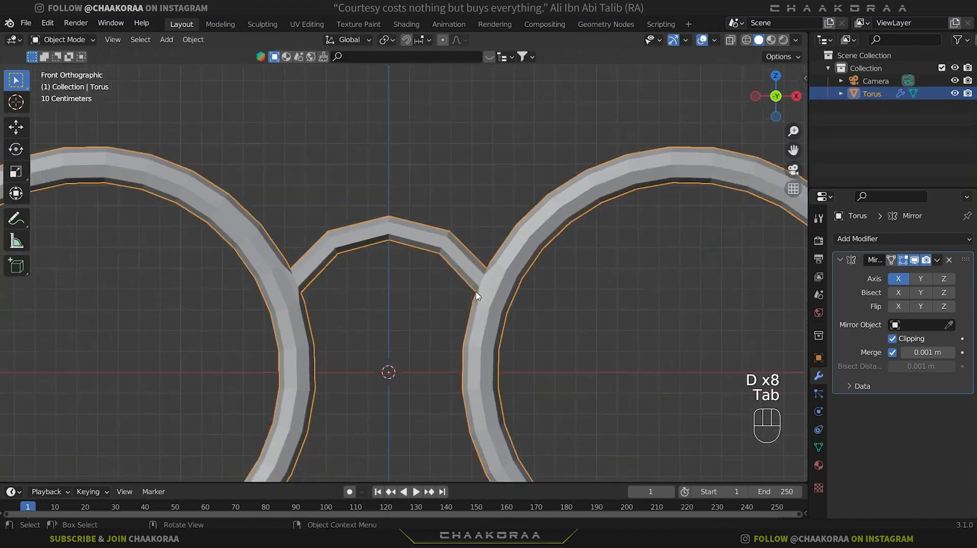
scroll(540, 320, down, 2)
middle_drag(540, 320, 390, 317)
key(Tab)
middle_drag(512, 331, 379, 331)
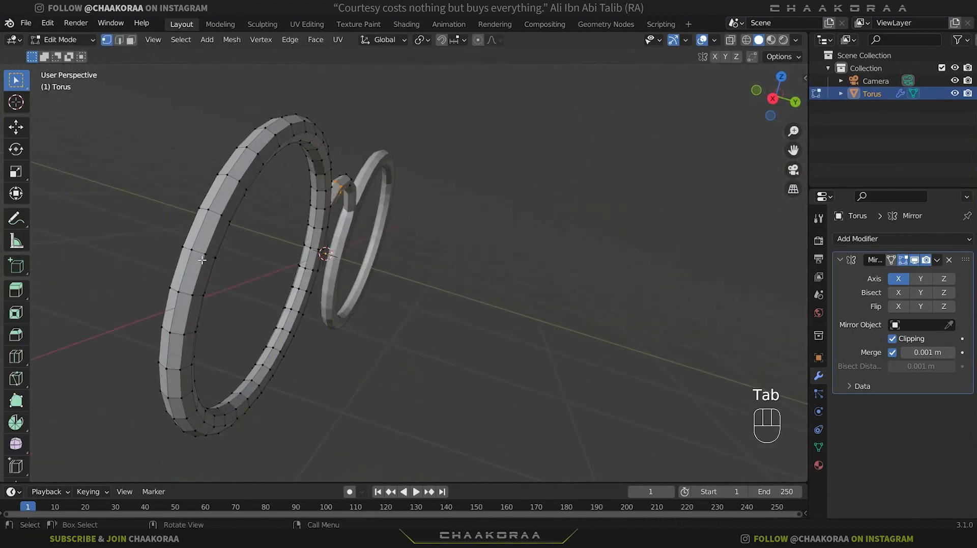
middle_drag(229, 284, 154, 229)
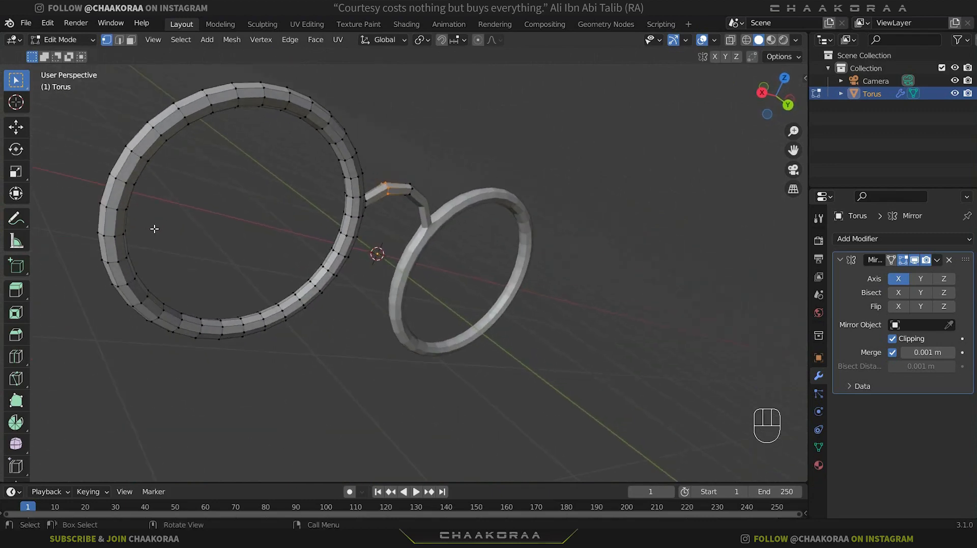
Step: Inset the four back faces on the outermost side of the ring by about 0.019 m
key(KP_1)
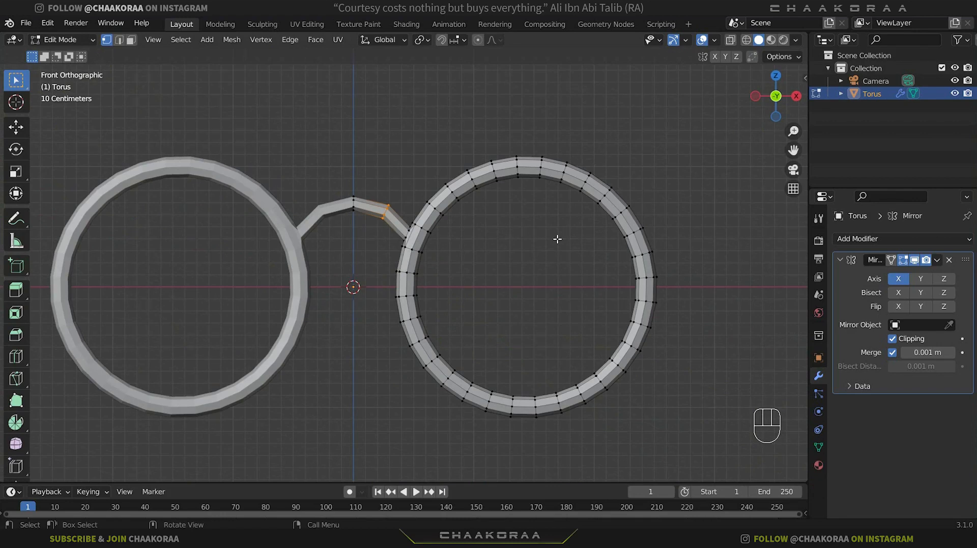
key(ctrl+KP_1)
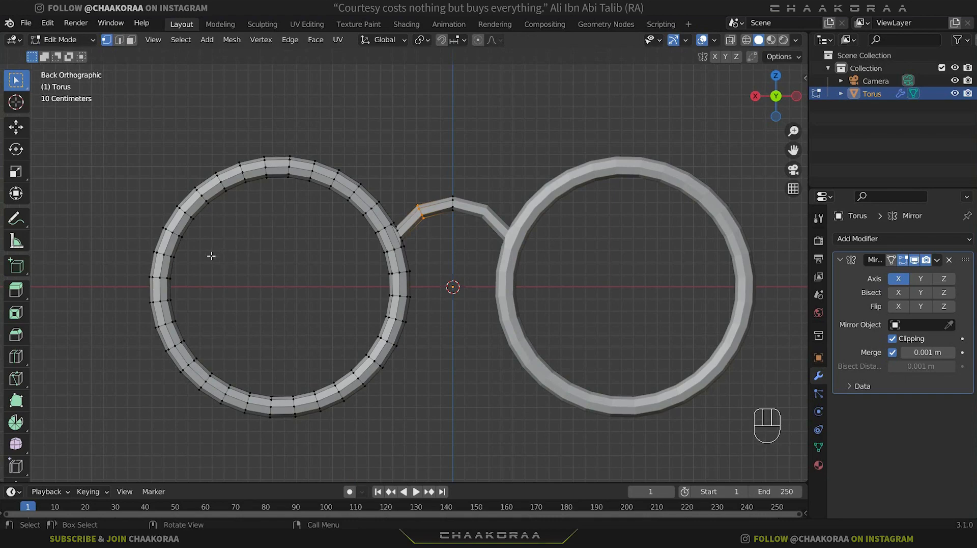
click(164, 270)
drag(164, 265, 159, 283)
click(131, 40)
click(162, 277)
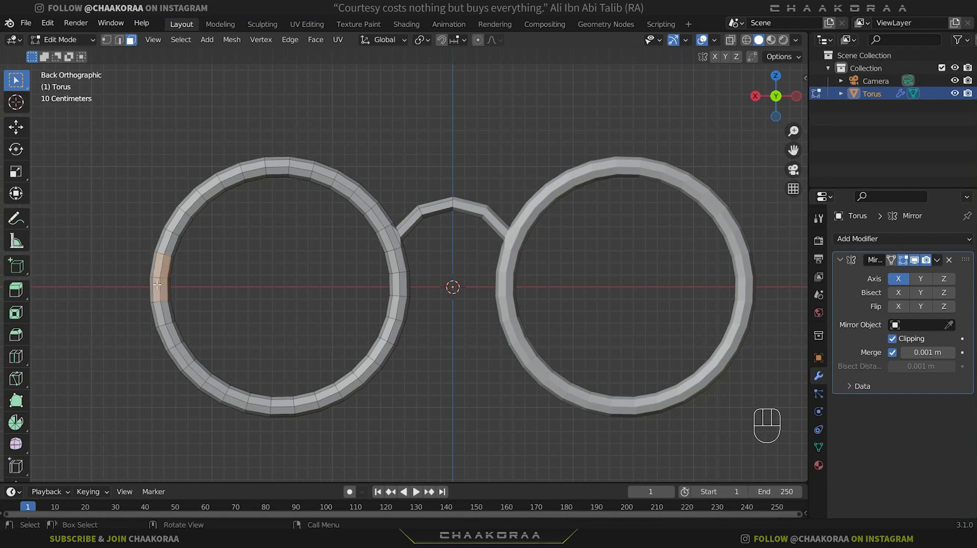
scroll(152, 286, up, 3)
shift+middle_drag(153, 286, 512, 278)
scroll(375, 280, up, 4)
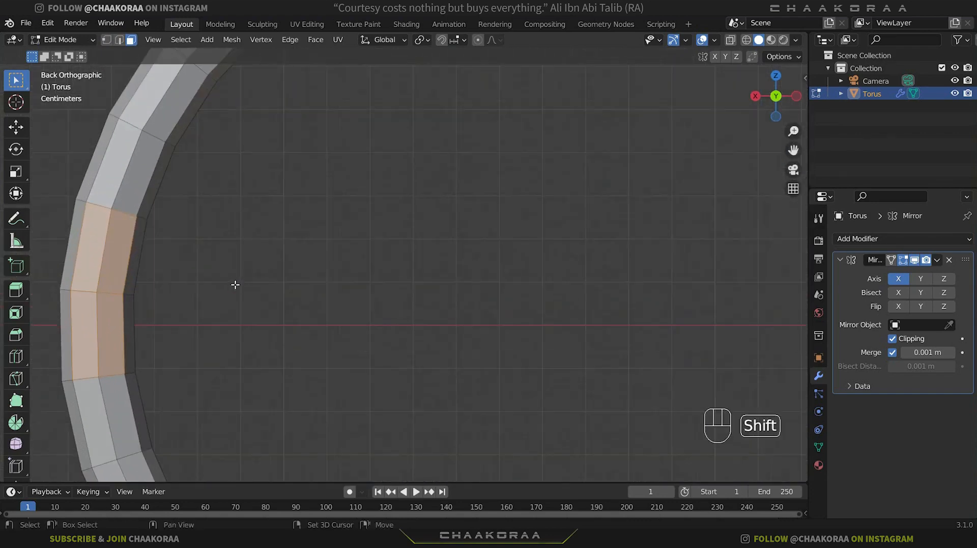
shift+middle_drag(233, 284, 408, 253)
scroll(367, 254, up, 2)
shift+middle_drag(334, 256, 429, 249)
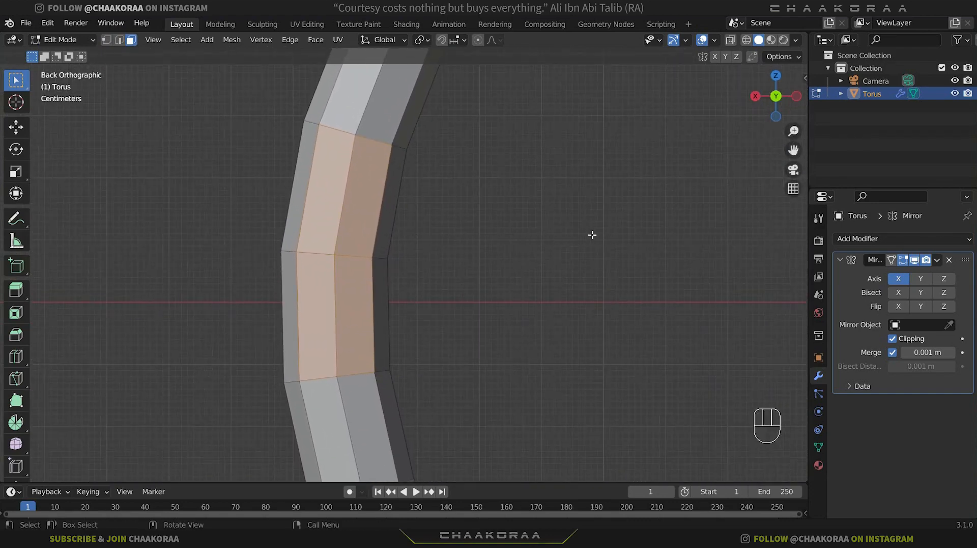
key(i)
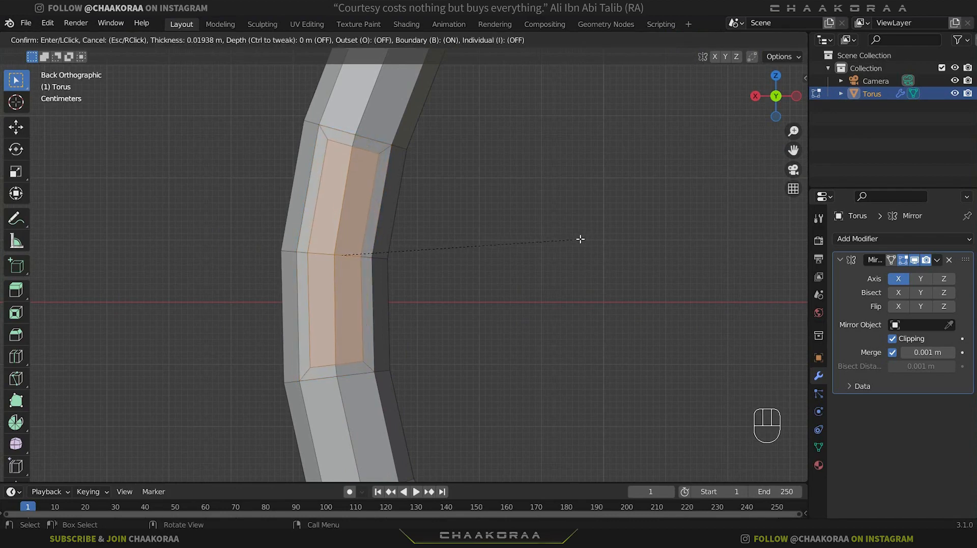
click(581, 239)
Step: Edge-slide the inset patch's upper edge toward the patch centre with a factor of about -0.472
key(1)
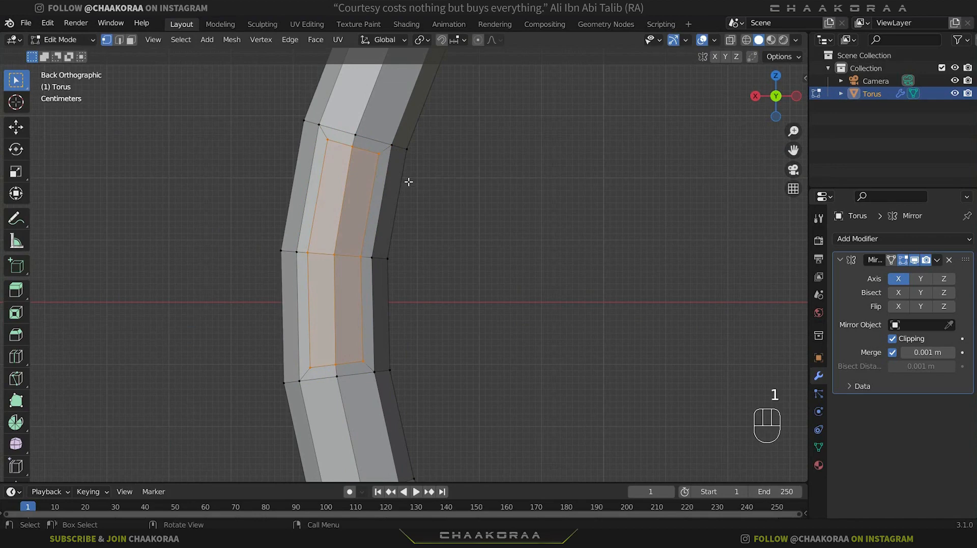
shift+click(376, 154)
key(g)
key(g)
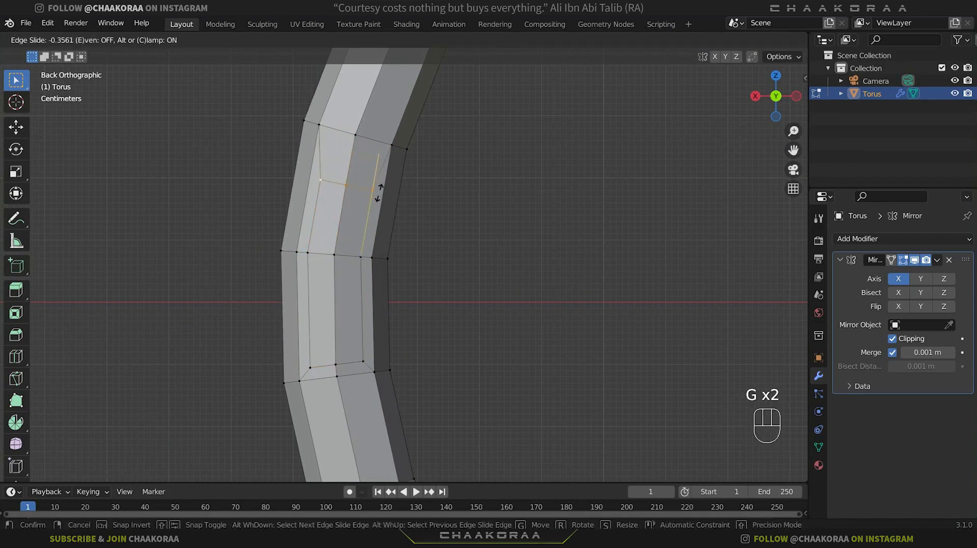
click(379, 218)
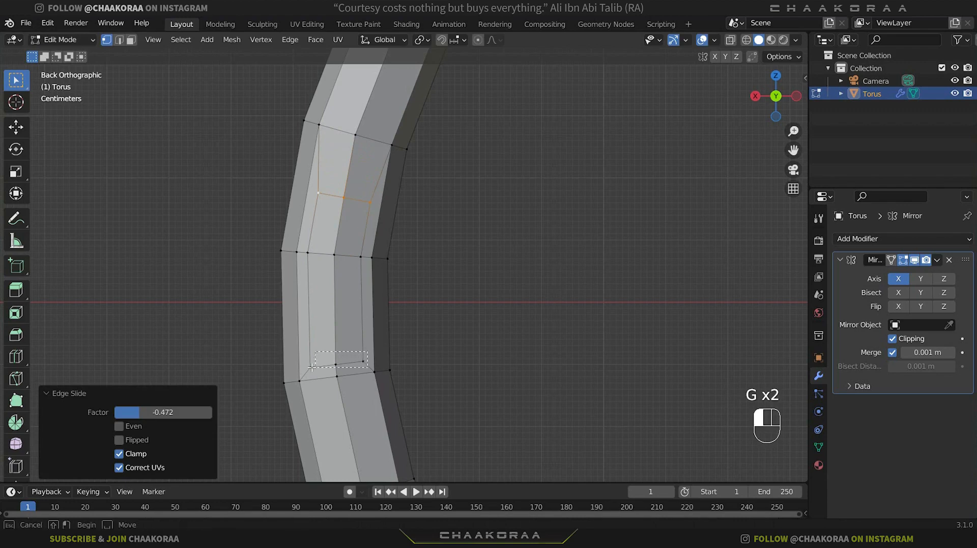
Step: Edge-slide the inset patch's lower edge toward the patch centre with a factor of about -0.520
shift+click(362, 360)
key(g)
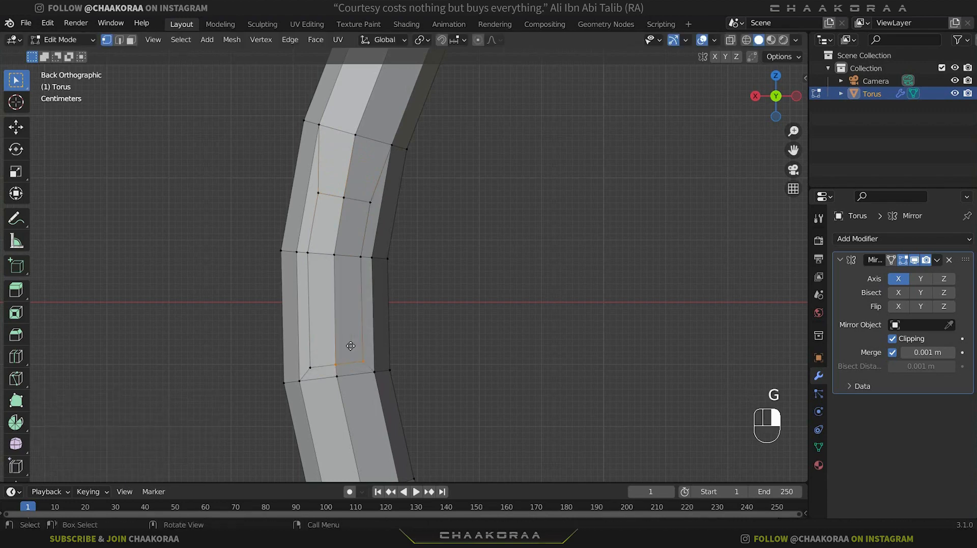
shift+click(317, 362)
key(g)
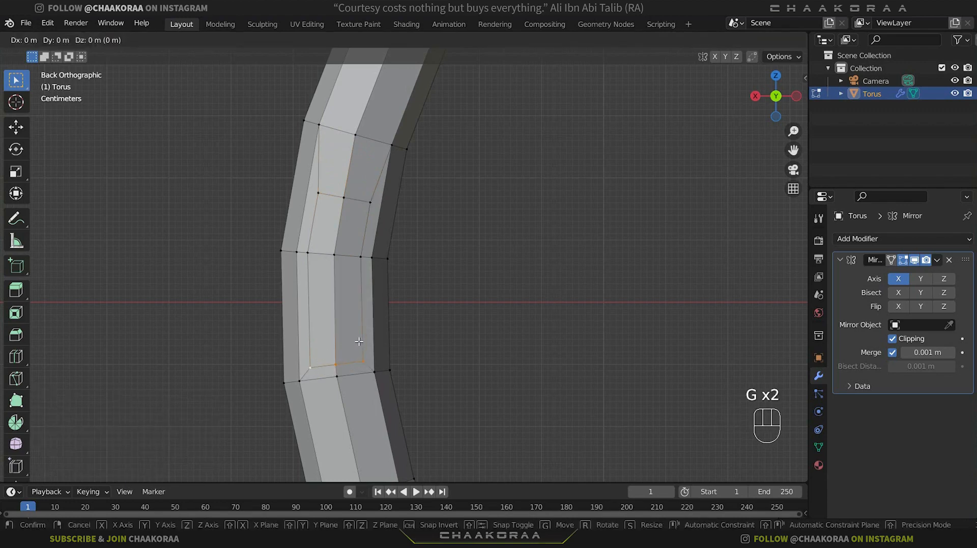
key(g)
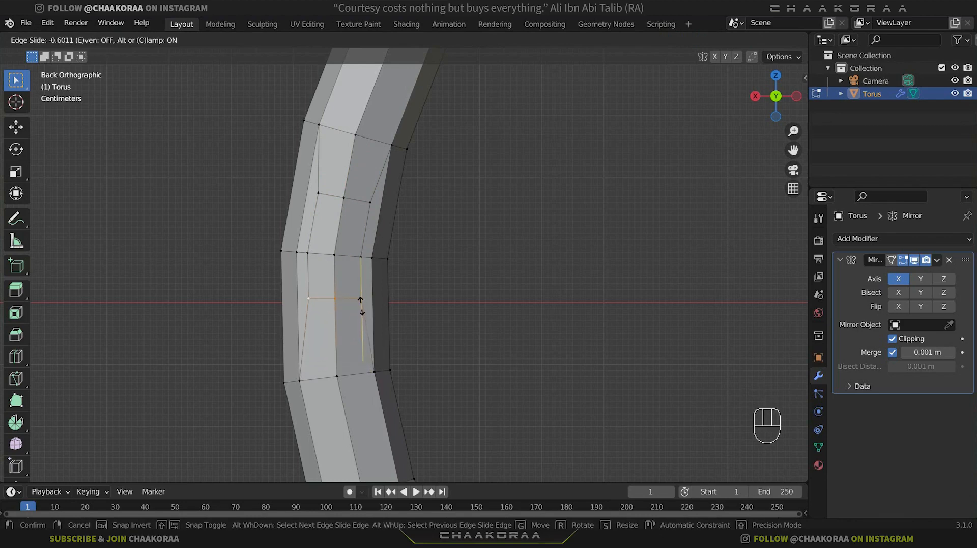
click(363, 300)
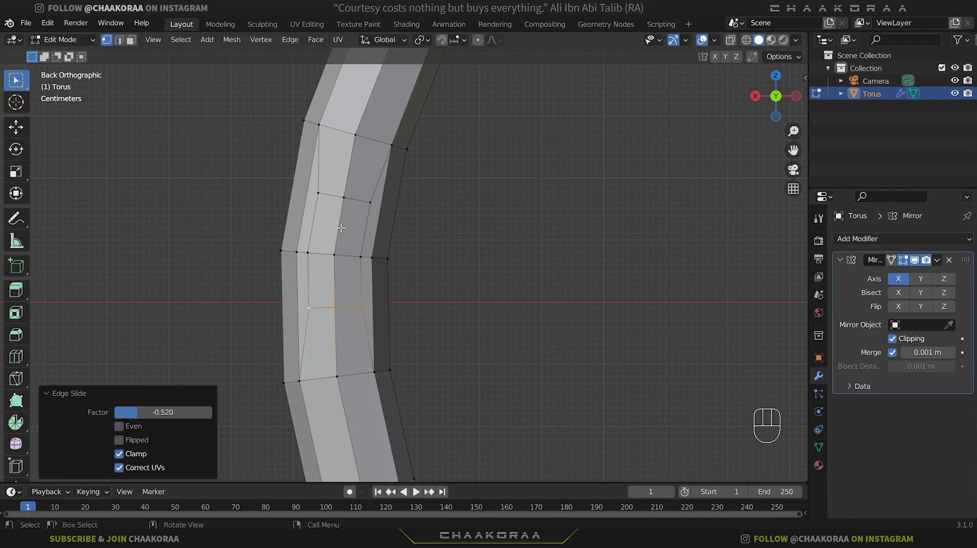
Step: Shape the four inset faces into a circle with LoopTools and rotate them about -6.17° in the back view
key(3)
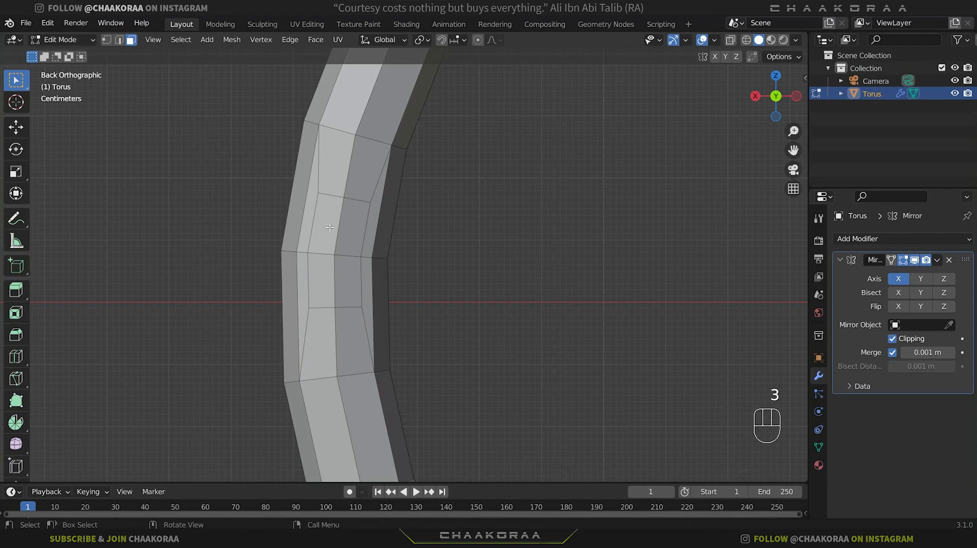
drag(348, 237, 329, 256)
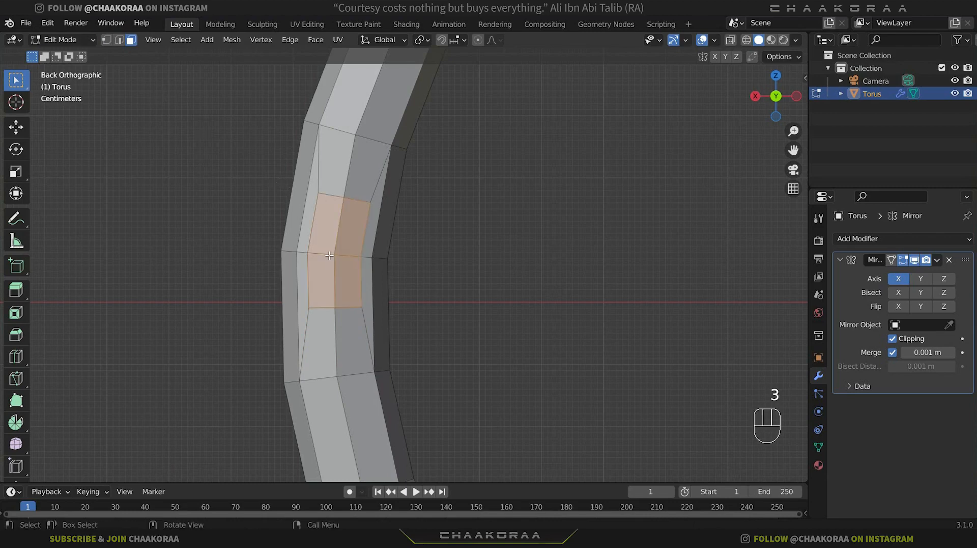
right_click(353, 223)
mouse_move(355, 227)
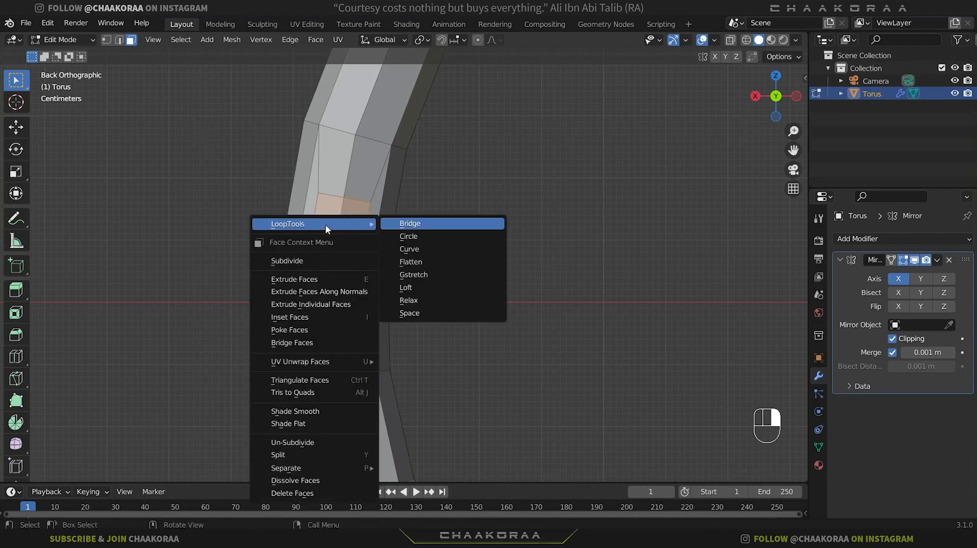
click(440, 237)
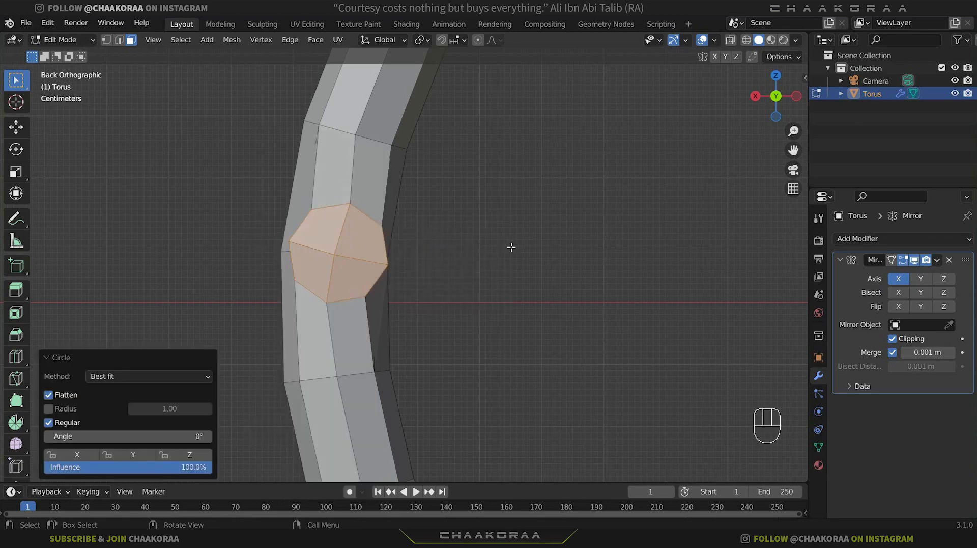
key(r)
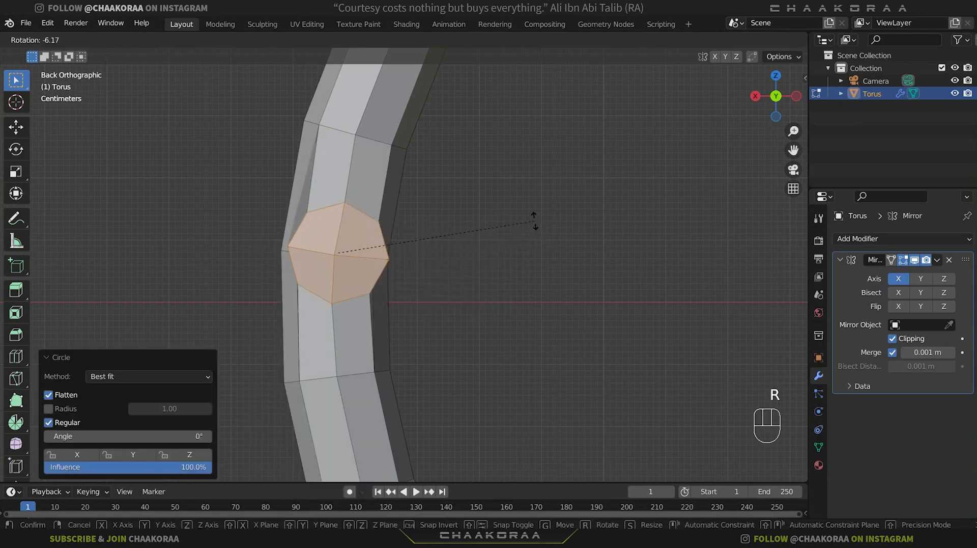
click(534, 219)
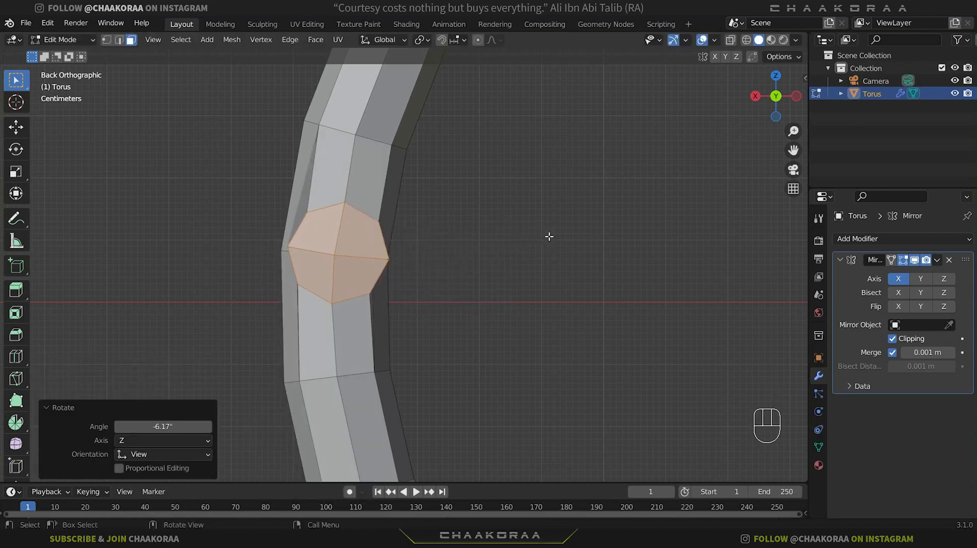
Step: Scale the circular patch to about 0.741 and move it about 0.0058 m in X and 0.0008 m in Z
key(s)
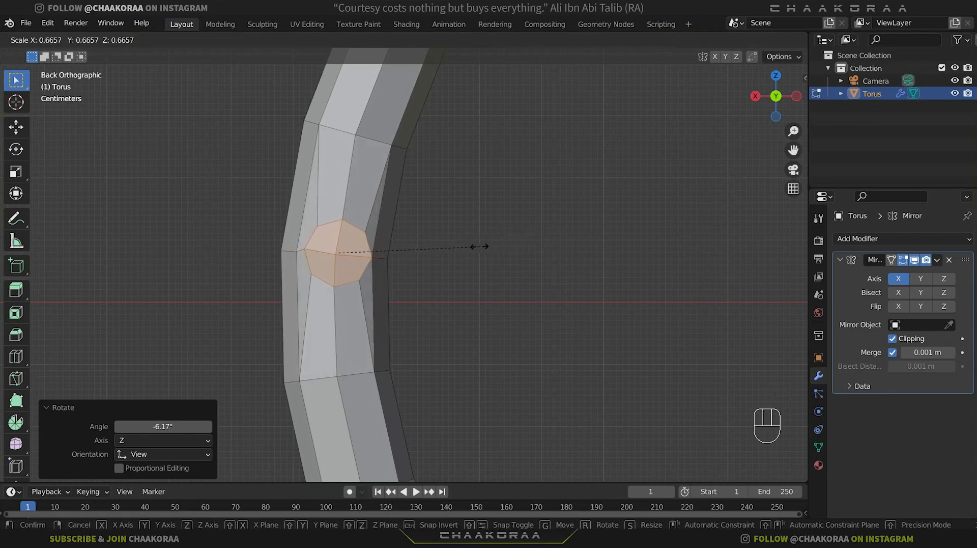
click(493, 243)
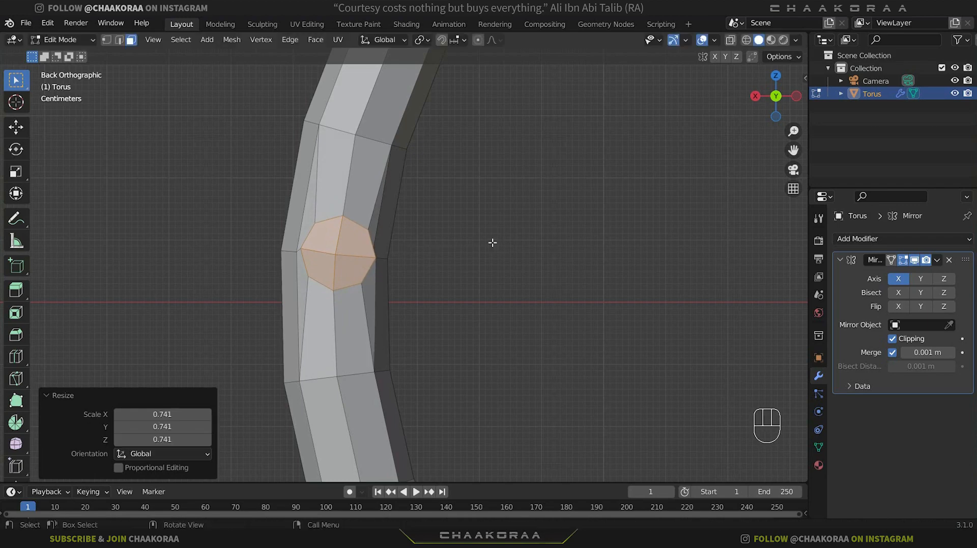
key(g)
click(489, 241)
Step: Move the circular patch outward from the ring's back about 0.004 m in Y and 0.002 m in Z
mouse_move(488, 240)
middle_down()
mouse_move(480, 255)
mouse_move(492, 256)
middle_up()
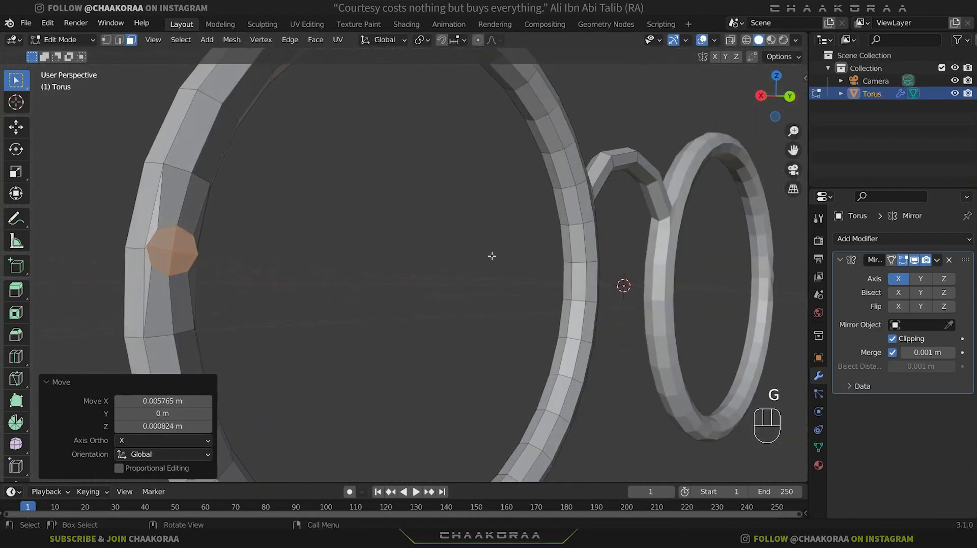
key(KP_3)
scroll(454, 253, down, 5)
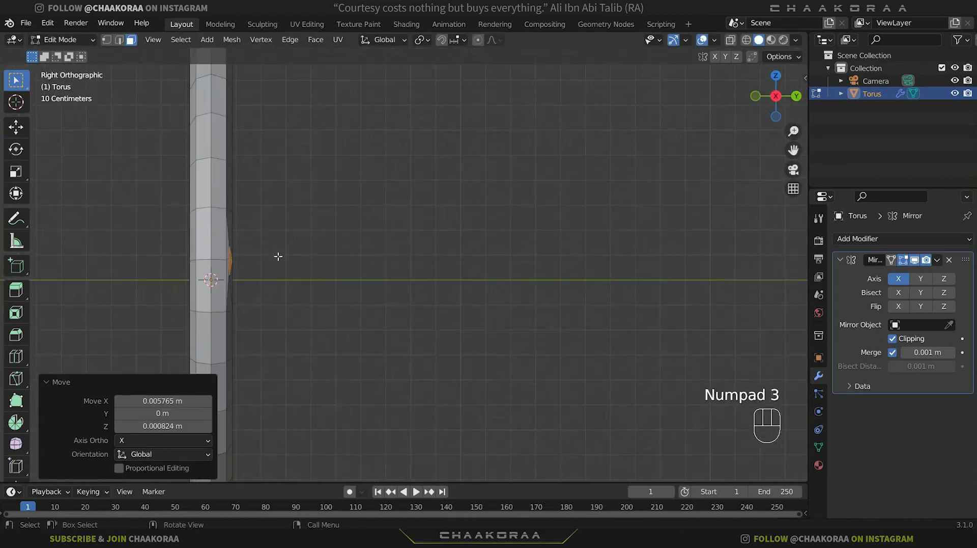
scroll(245, 259, up, 5)
scroll(203, 262, down, 1)
shift+middle_drag(219, 266, 509, 271)
scroll(354, 262, up, 2)
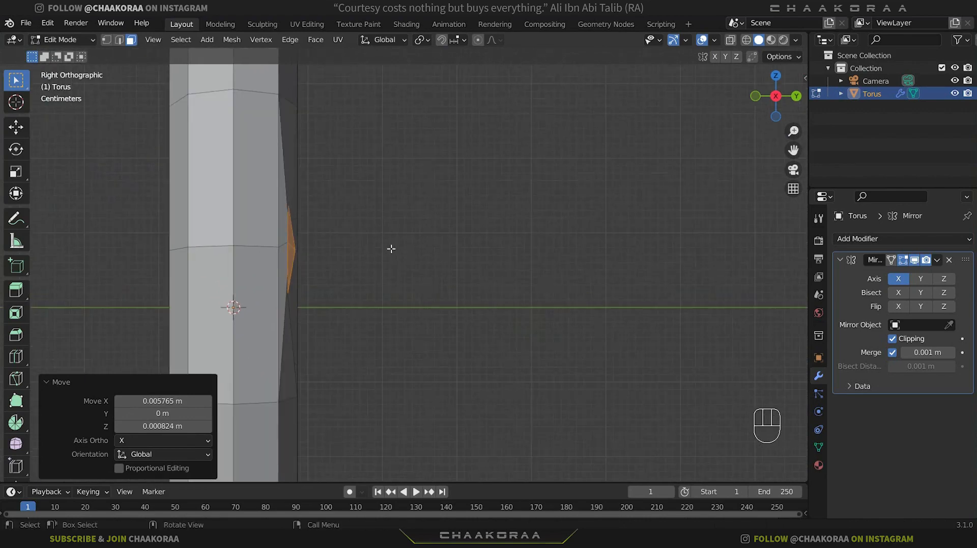
key(g)
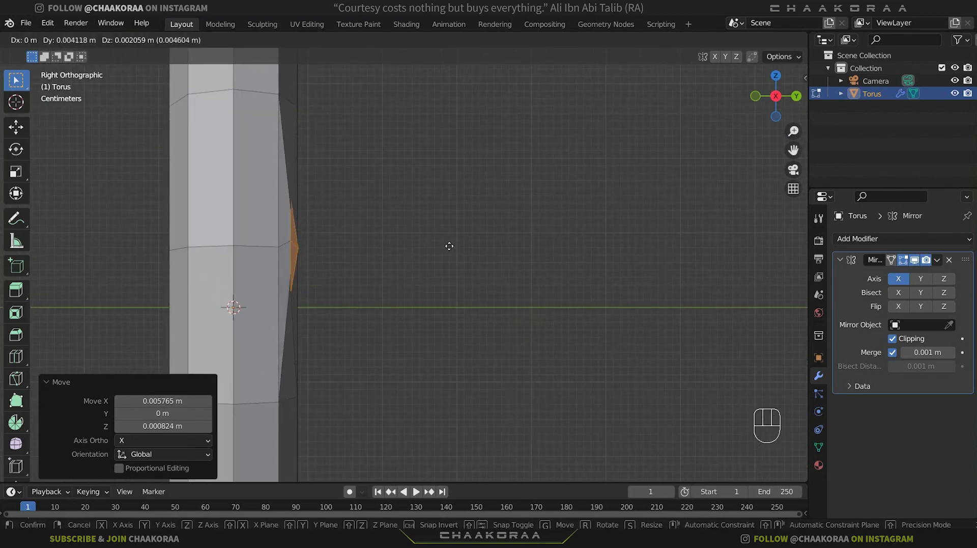
click(391, 247)
Step: Extrude the circular patch about 2.07 m backward along its normal to form the temple arm
middle_drag(390, 246, 433, 267)
scroll(339, 276, down, 5)
key(e)
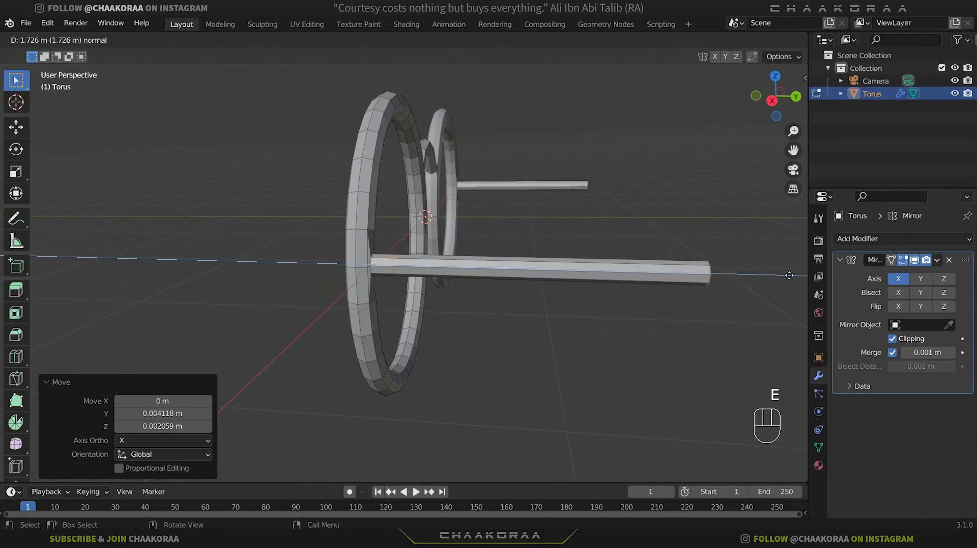
click(52, 275)
scroll(393, 286, down, 4)
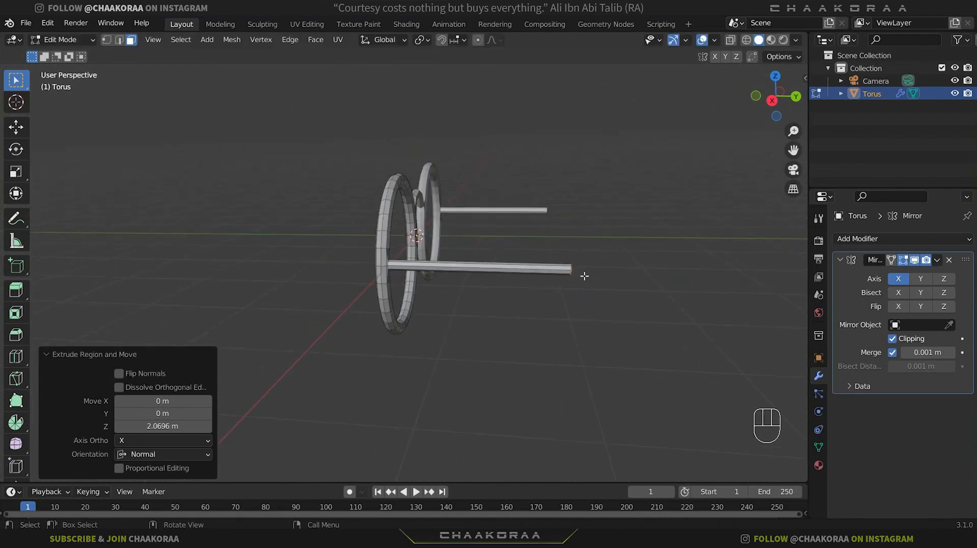
Step: Lengthen the temple arm by moving its end faces about 0.165 m along Y
middle_drag(584, 276, 542, 293)
middle_drag(407, 306, 465, 316)
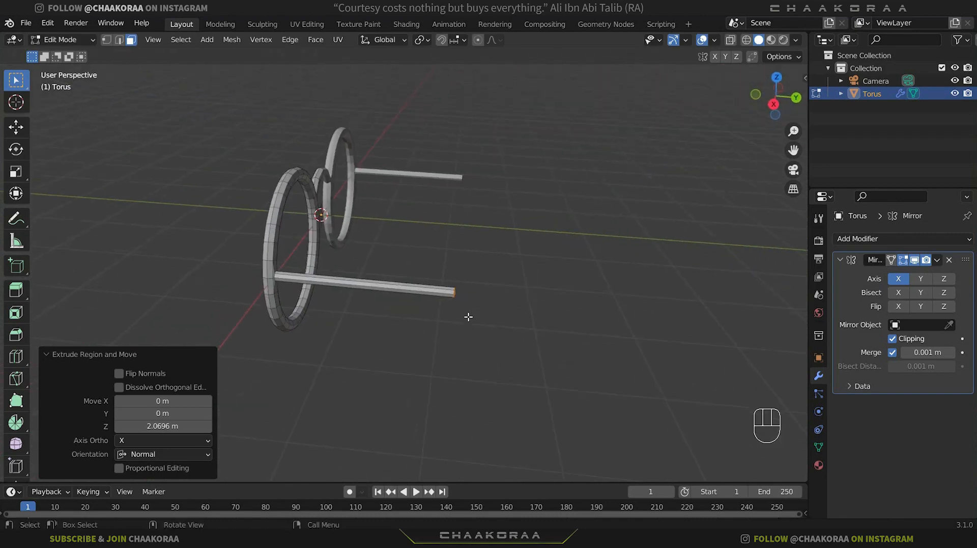
key(g)
key(y)
click(484, 290)
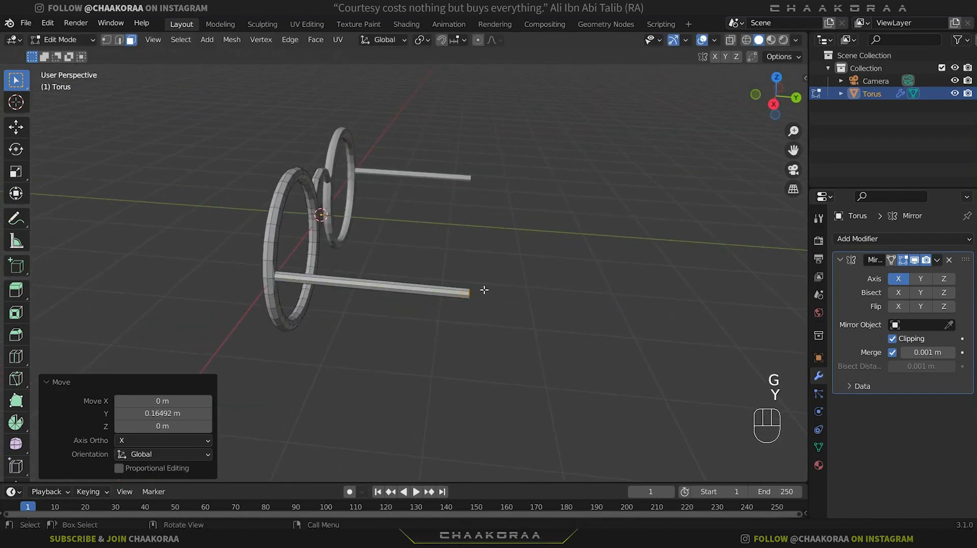
Step: Extrude the temple arm's end faces about 0.584 m further along their normal as a new rear segment
key(KP_3)
scroll(484, 290, up, 3)
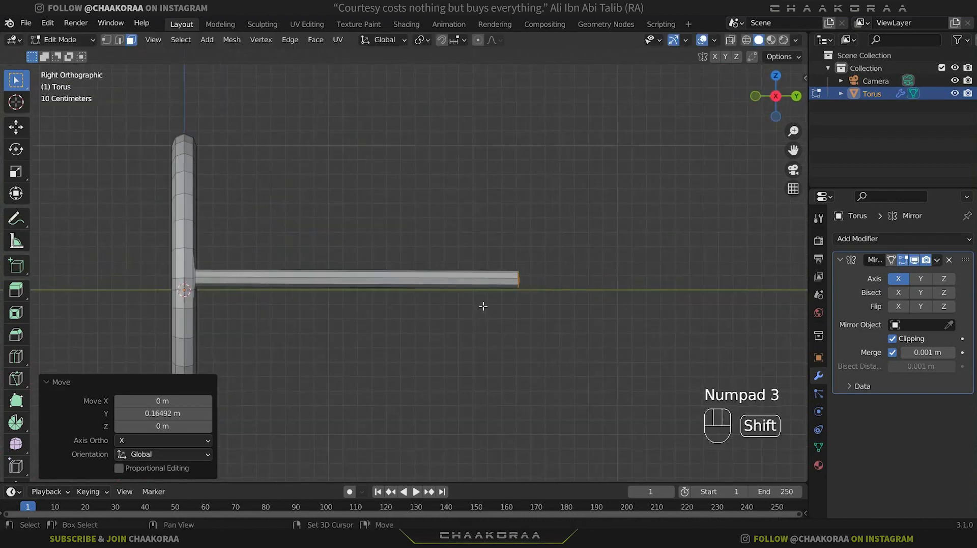
shift+middle_drag(484, 290, 343, 257)
scroll(393, 255, up, 2)
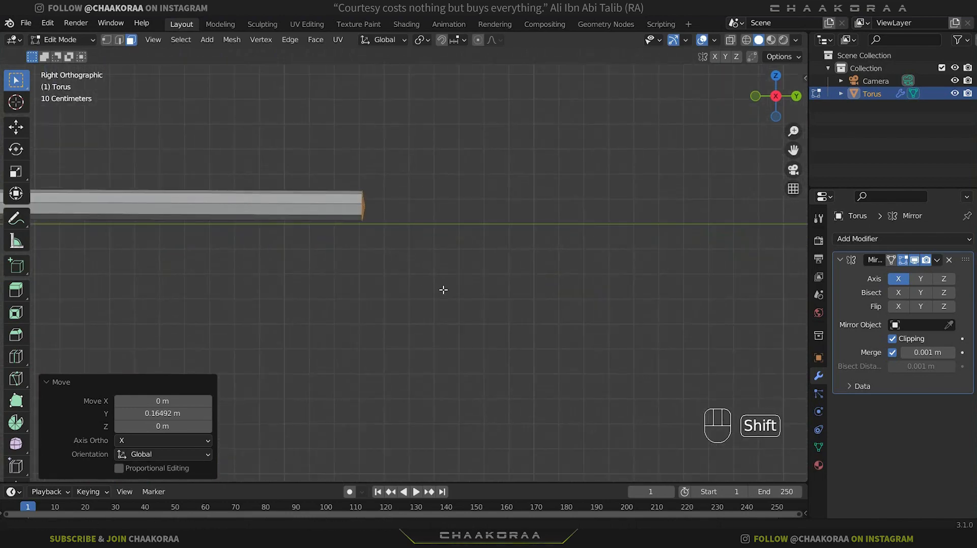
shift+middle_drag(443, 288, 531, 325)
key(e)
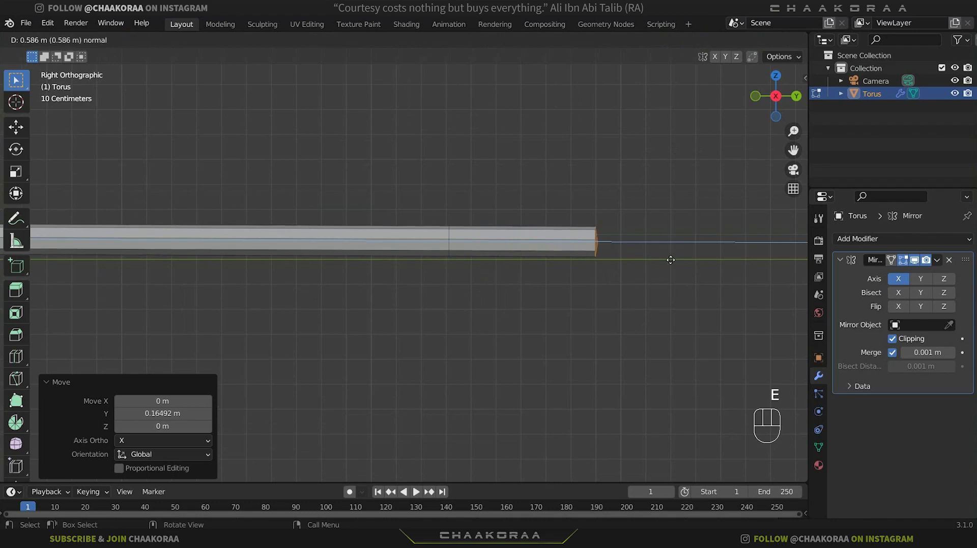
click(671, 260)
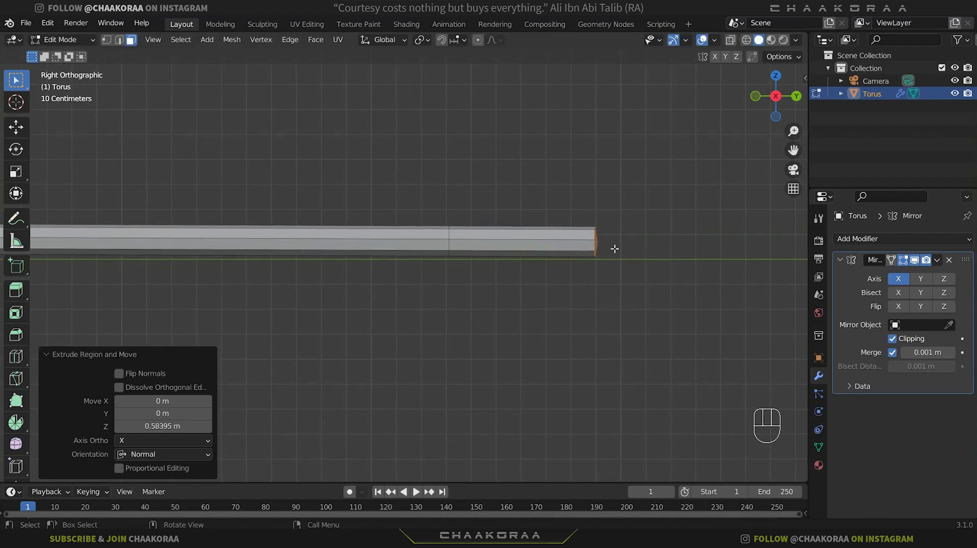
Step: Scale the temple arm's end faces about 1.53 along Z and lower them about 0.064 m
key(s)
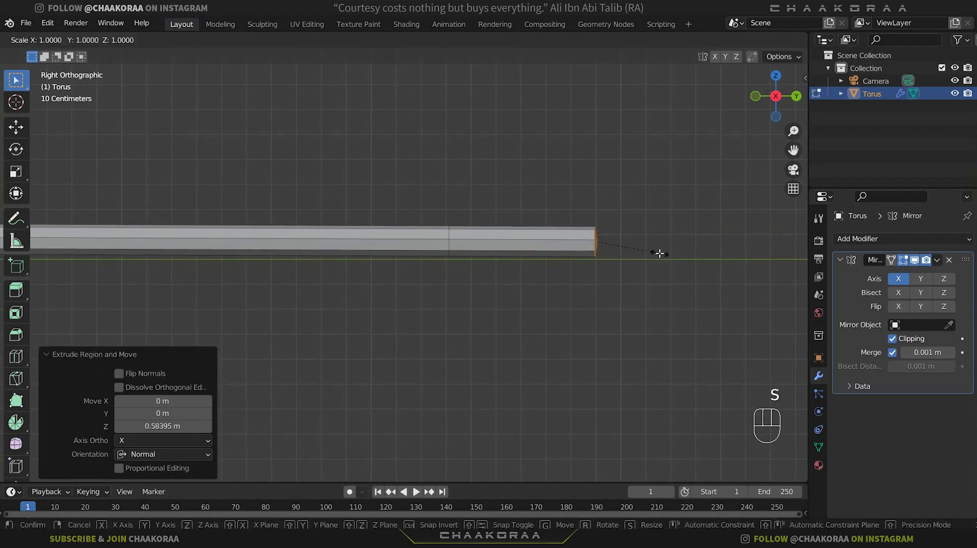
key(z)
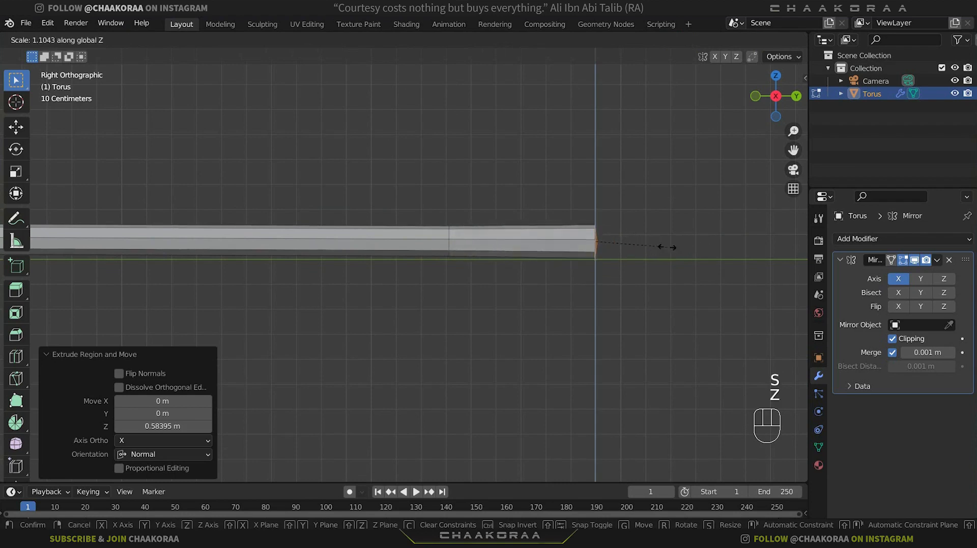
click(695, 240)
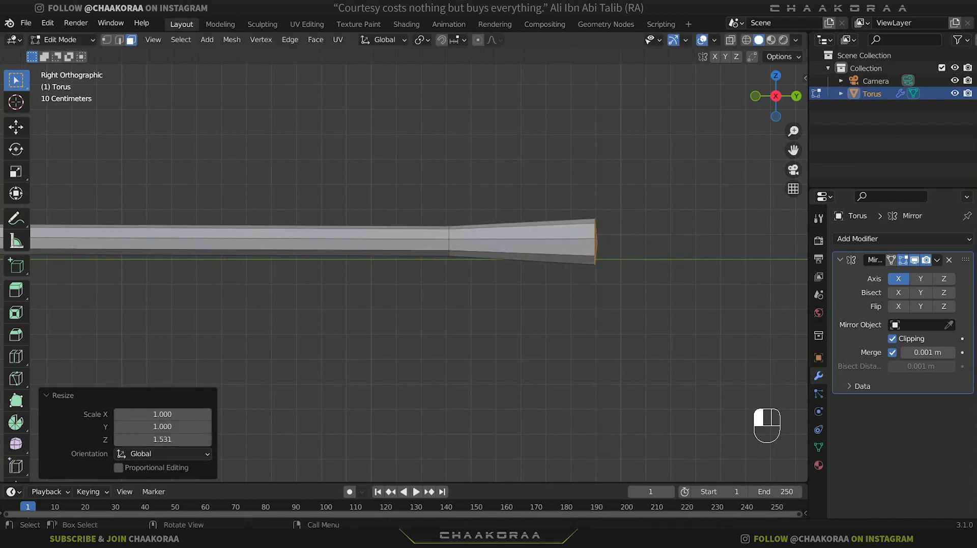
key(g)
click(694, 259)
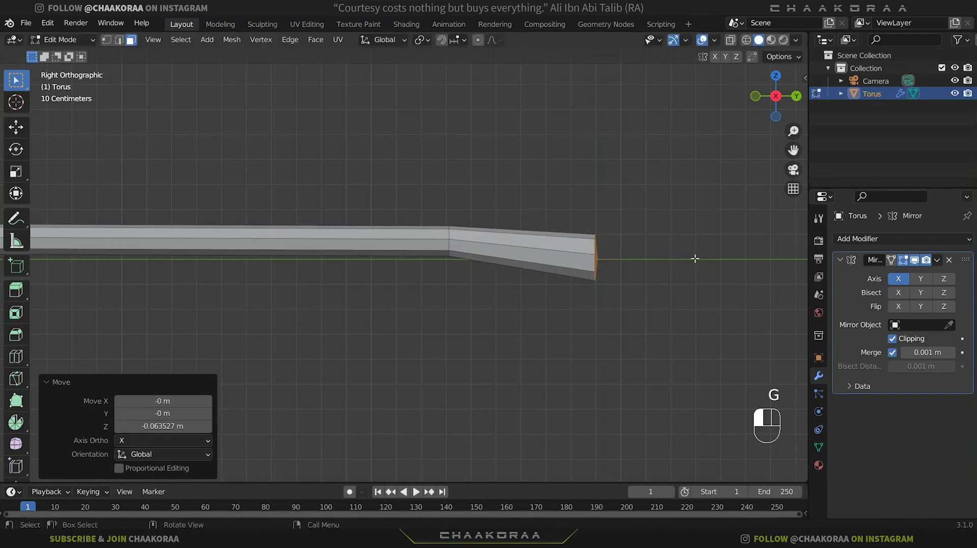
Step: Tilt the lowered end faces to follow the downward bend and shift them about -0.002 m in Y and -0.008 m in Z
key(r)
click(693, 277)
key(g)
click(692, 278)
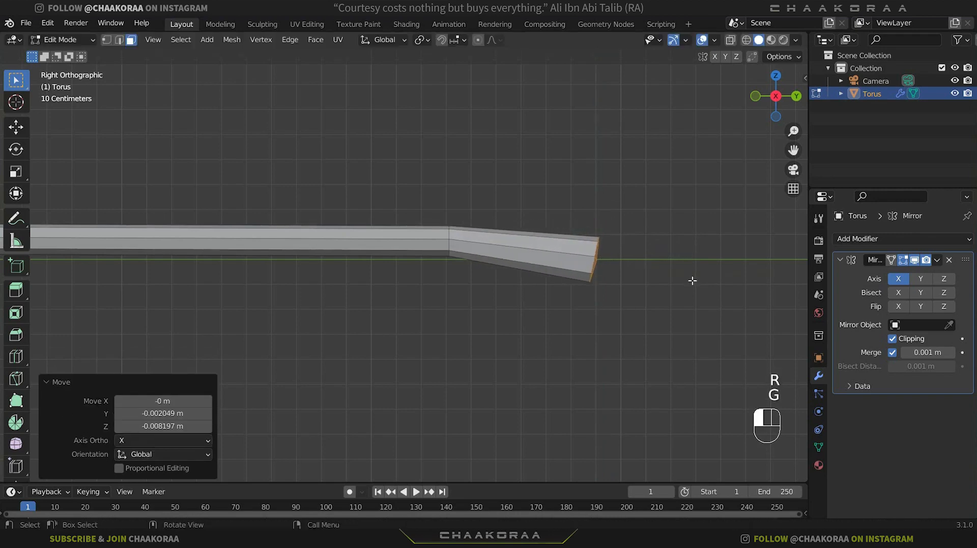
Step: Extrude the end faces about 0.523 m along their normal and scale them about 2.07 along Z
shift+middle_drag(692, 279, 553, 284)
key(e)
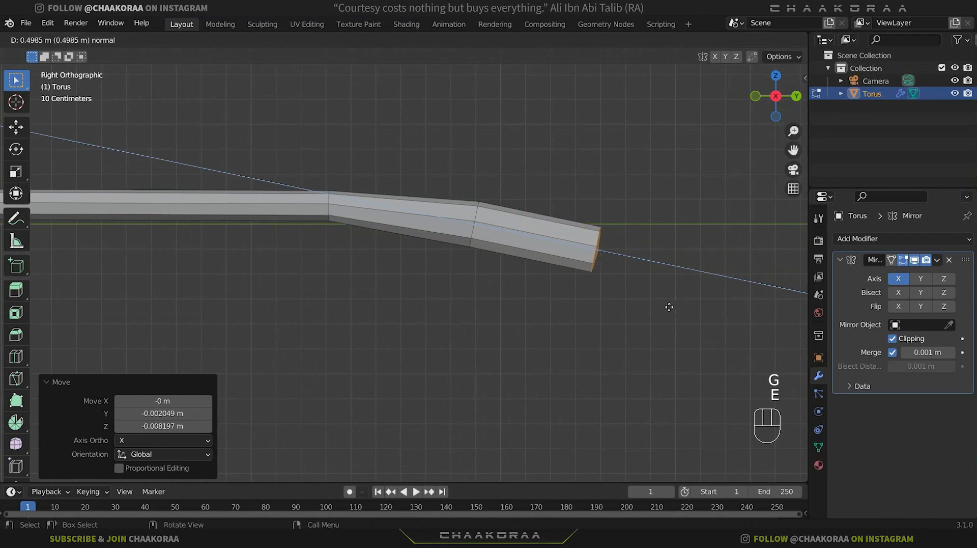
click(671, 301)
key(s)
key(z)
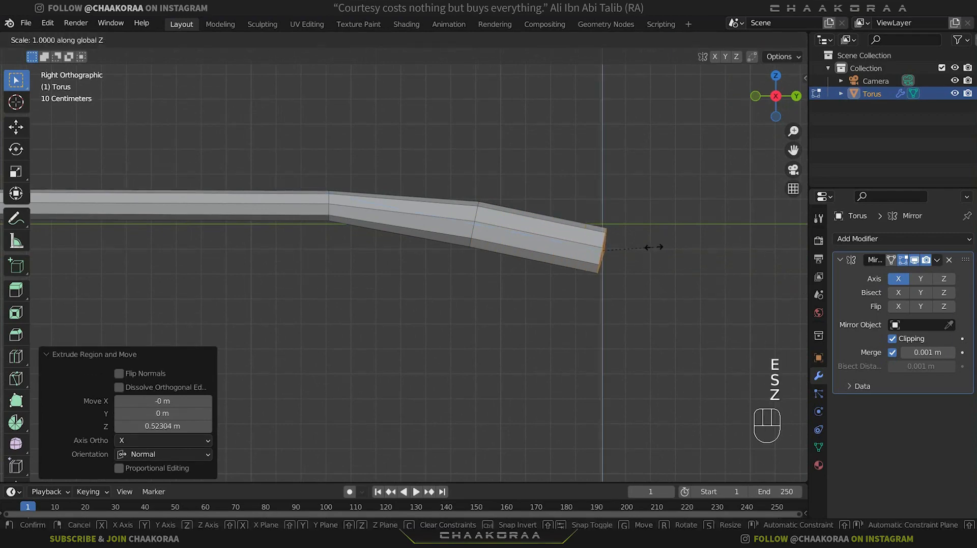
click(709, 243)
Step: Lower the flared end faces about 0.148 m, rotate them about 33.6°, and shift them about -0.051 m in Y and -0.043 m in Z
key(g)
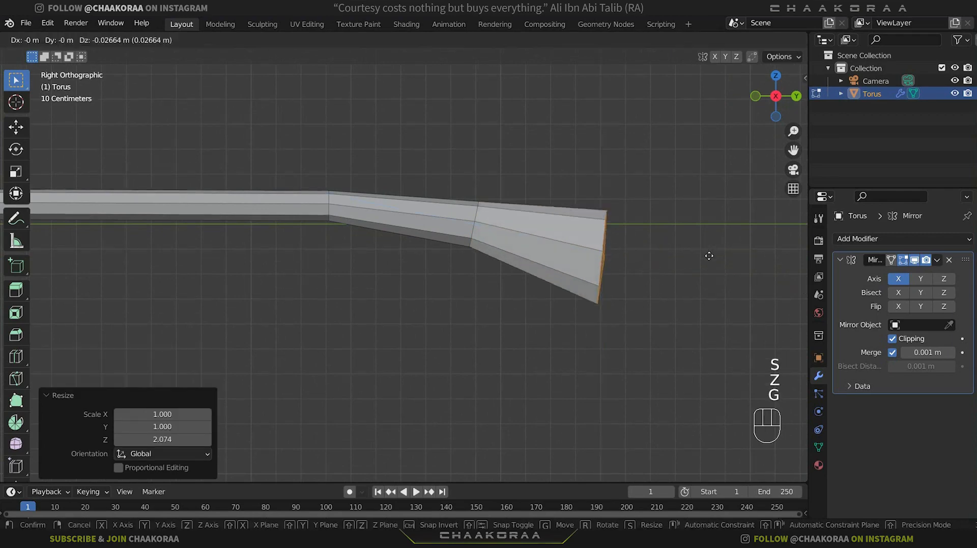
click(706, 283)
key(r)
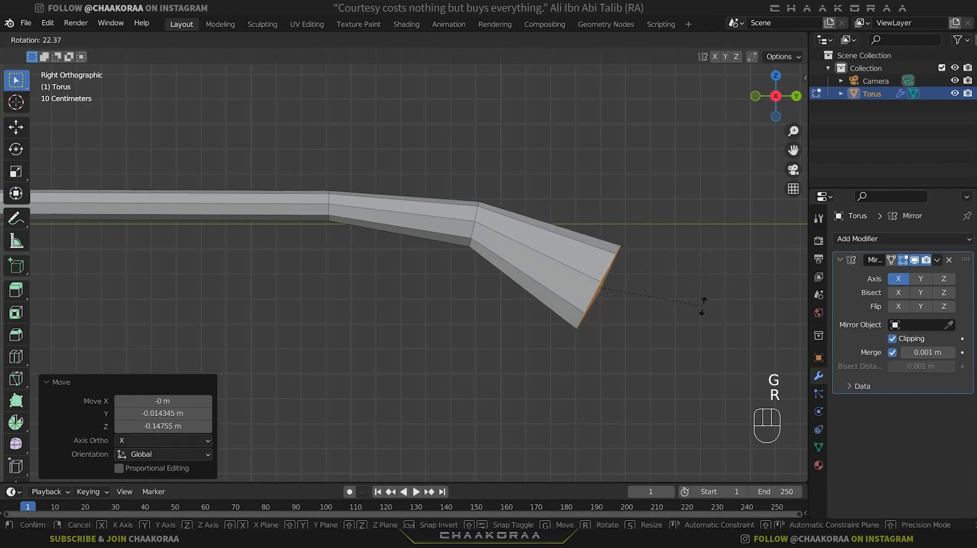
click(682, 321)
key(g)
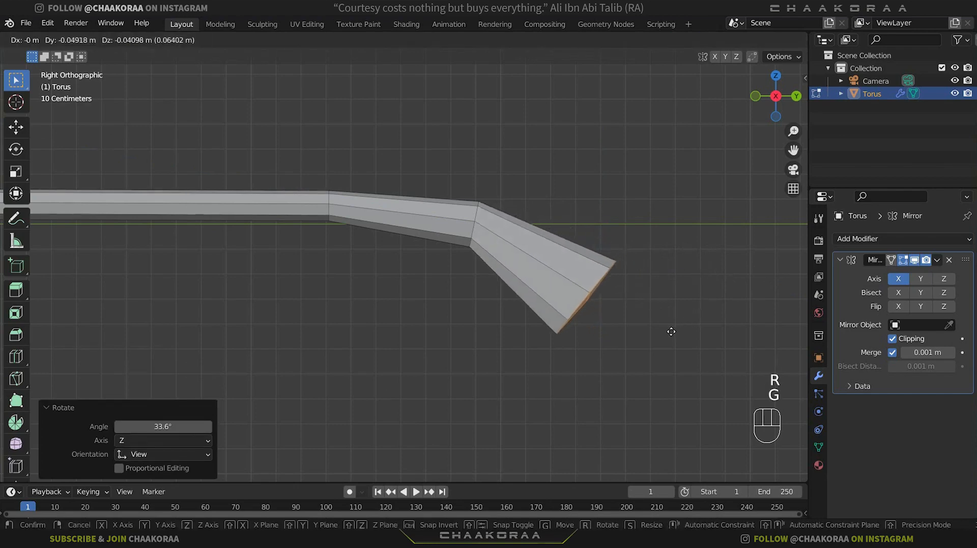
click(653, 330)
Step: Lengthen the earpiece tip by moving its end faces about 0.106 m in Y and -0.015 m in Z
scroll(511, 311, down, 4)
middle_drag(509, 312, 451, 264)
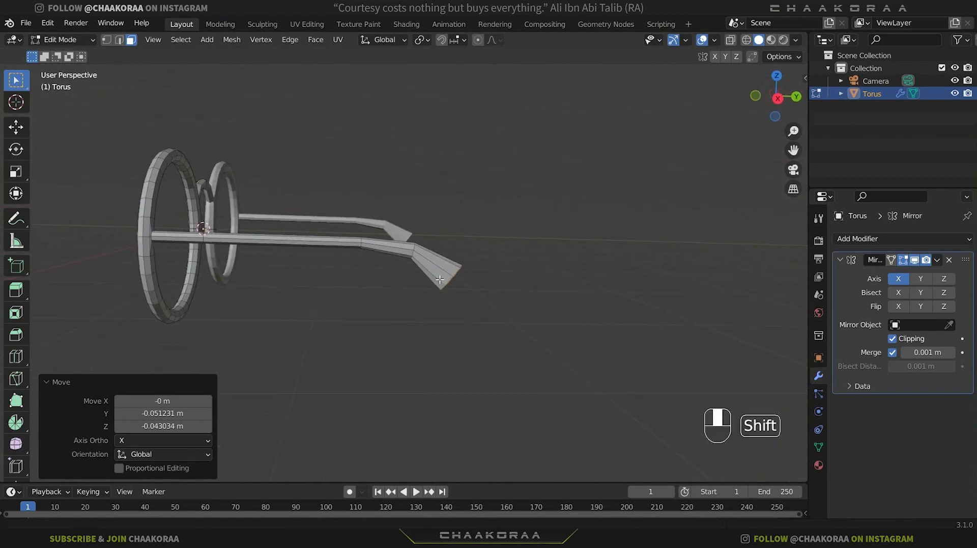
key(KP_3)
scroll(437, 277, up, 3)
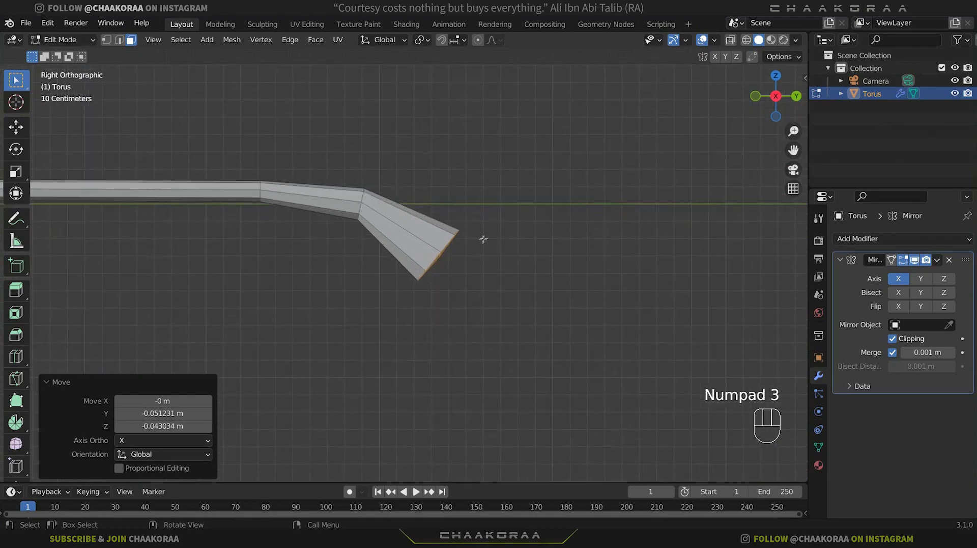
key(g)
click(504, 242)
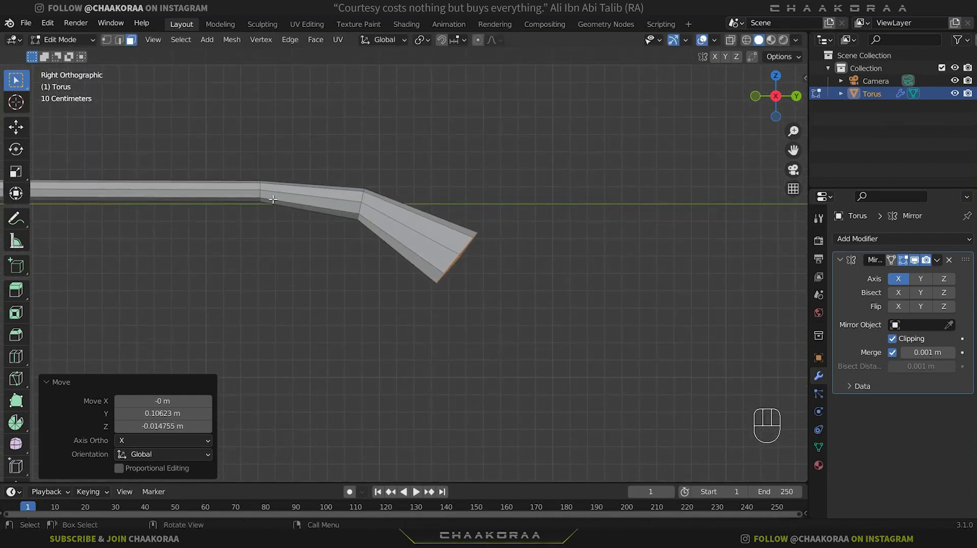
Step: Add one loop cut to the temple arm's long straight section, slid toward the rear bend with a factor of about -0.637
shift+middle_drag(300, 199, 348, 209)
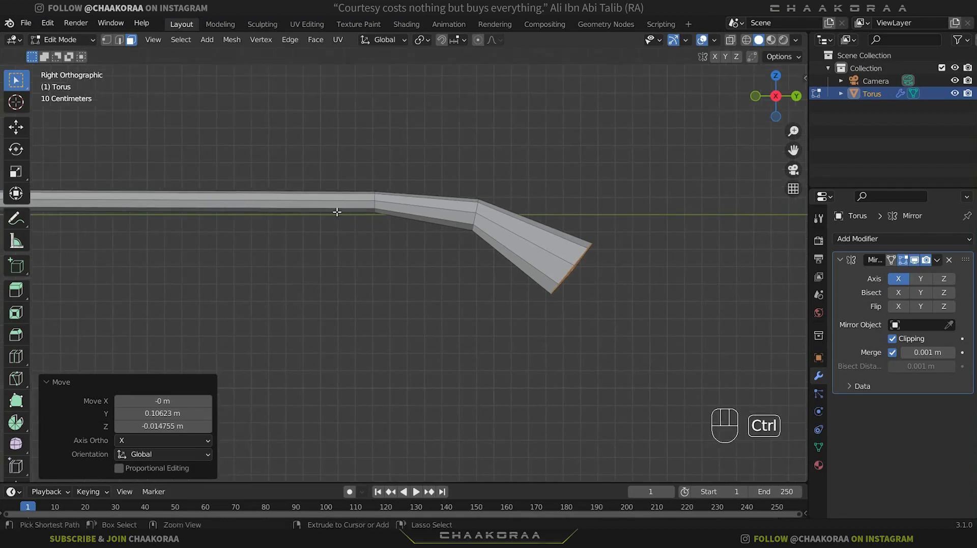
key(ctrl+r)
click(316, 200)
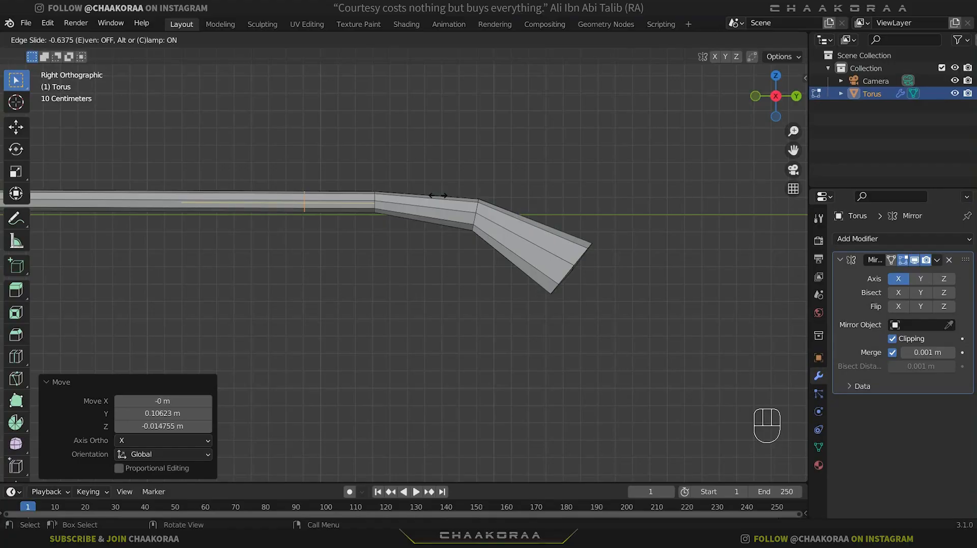
click(438, 195)
scroll(362, 222, down, 2)
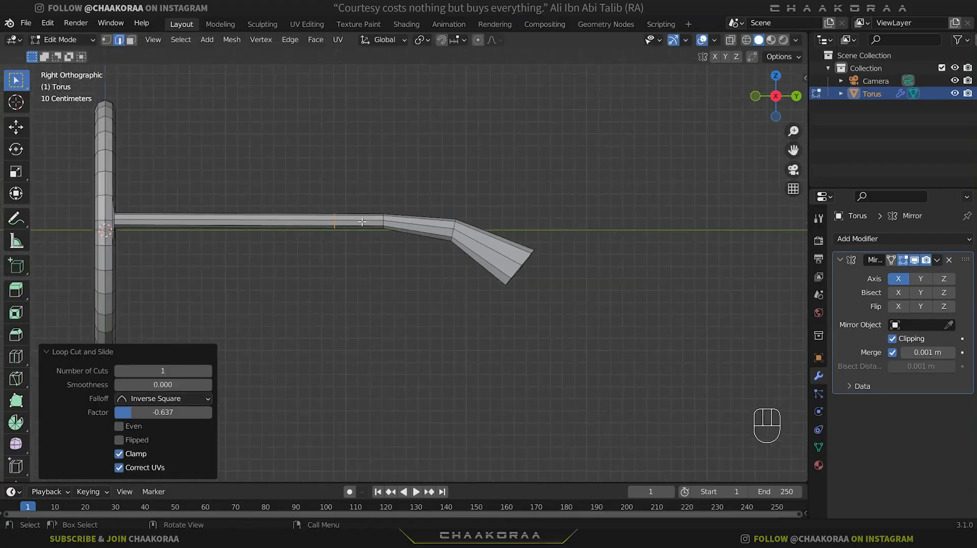
Step: Select the earpiece tip's end faces in face selection mode and enable proportional editing
middle_drag(441, 229, 410, 165)
drag(416, 151, 384, 229)
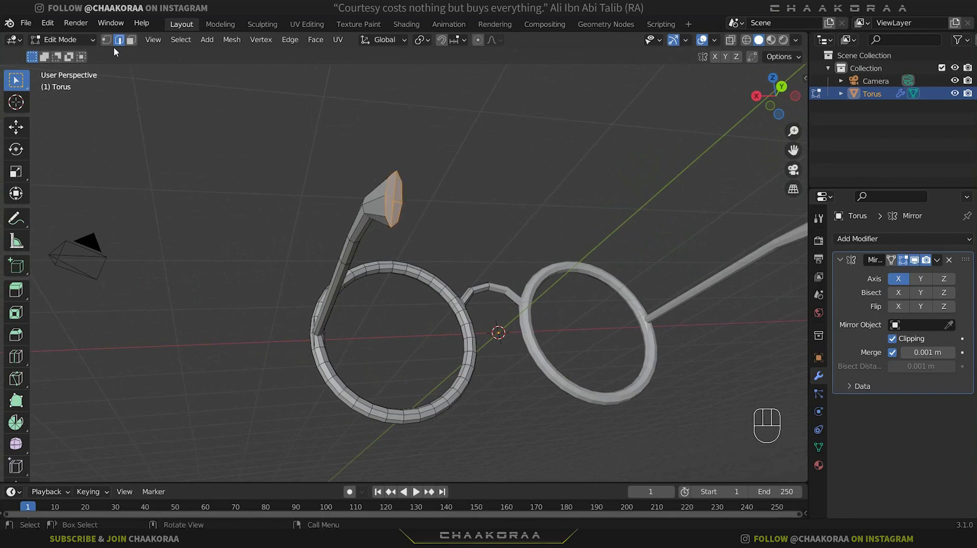
click(131, 40)
key(o)
key(o)
key(o)
key(o)
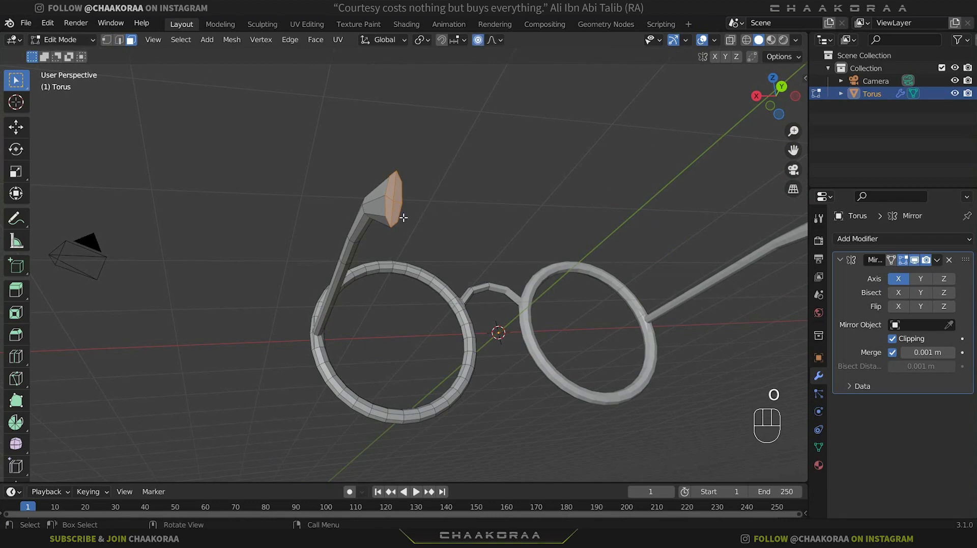
Step: Scale the tip's end faces about 1.195 along X with a smooth proportional size of about 1.33
middle_drag(396, 215, 569, 294)
key(s)
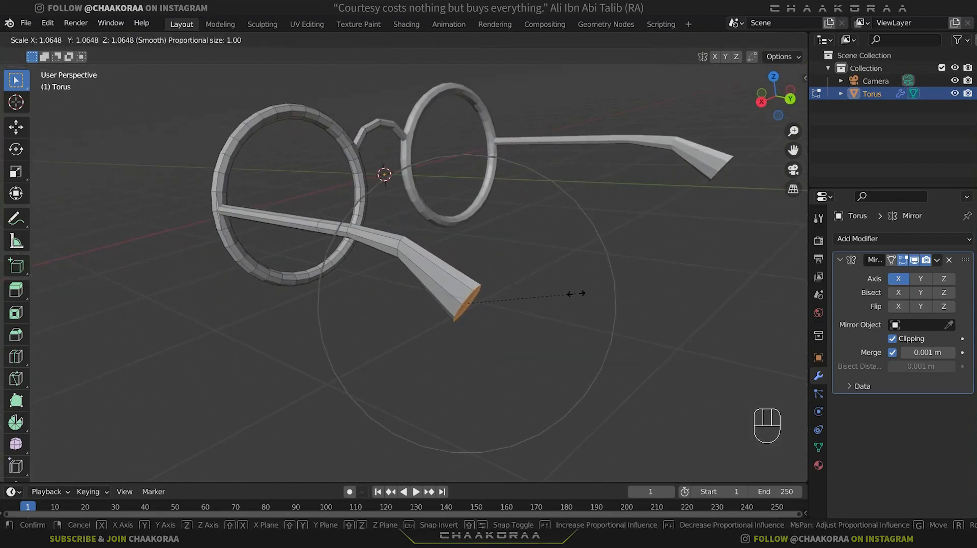
scroll(562, 296, down, 2)
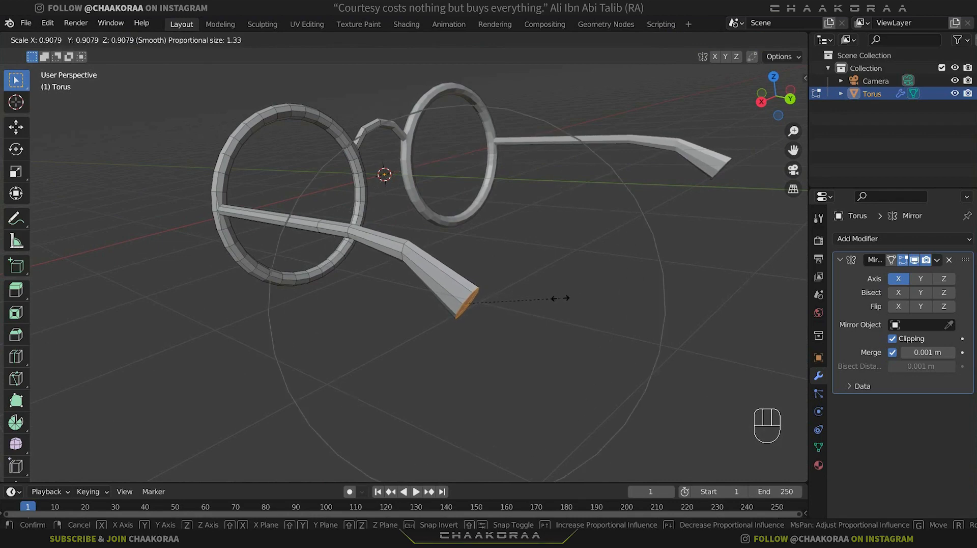
scroll(563, 298, down, 1)
key(x)
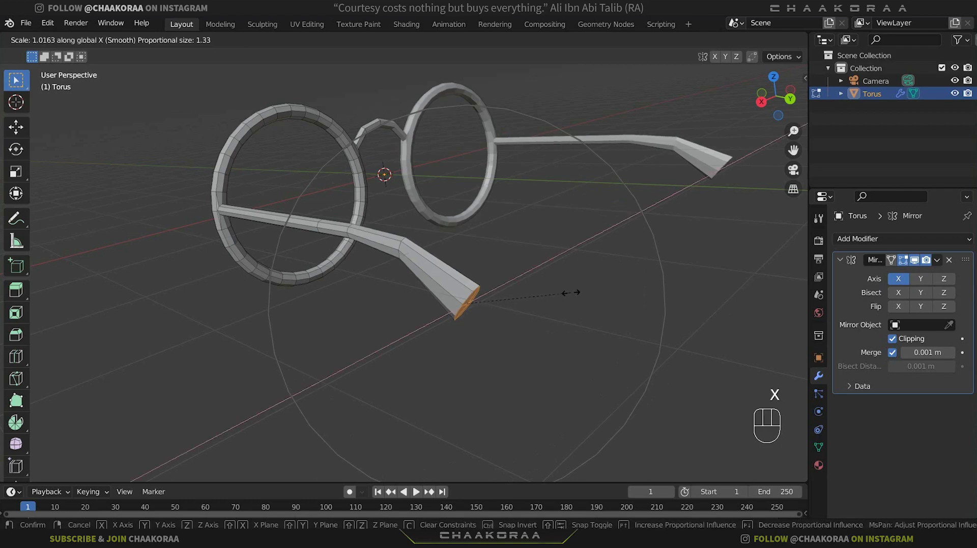
click(589, 283)
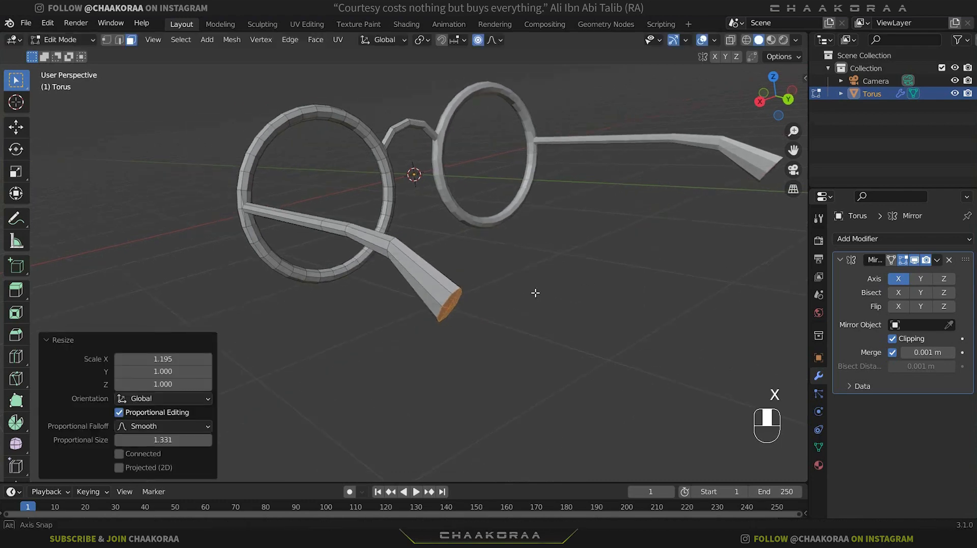
Step: Widen the tip further along X with two proportional scalings of about 1.327 and 1.212
middle_drag(534, 290, 502, 285)
key(s)
key(x)
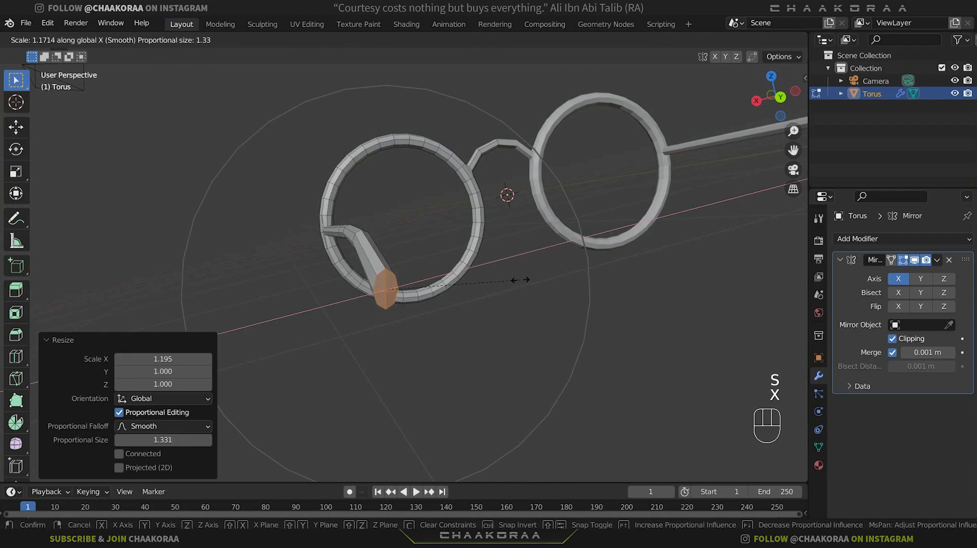
click(536, 274)
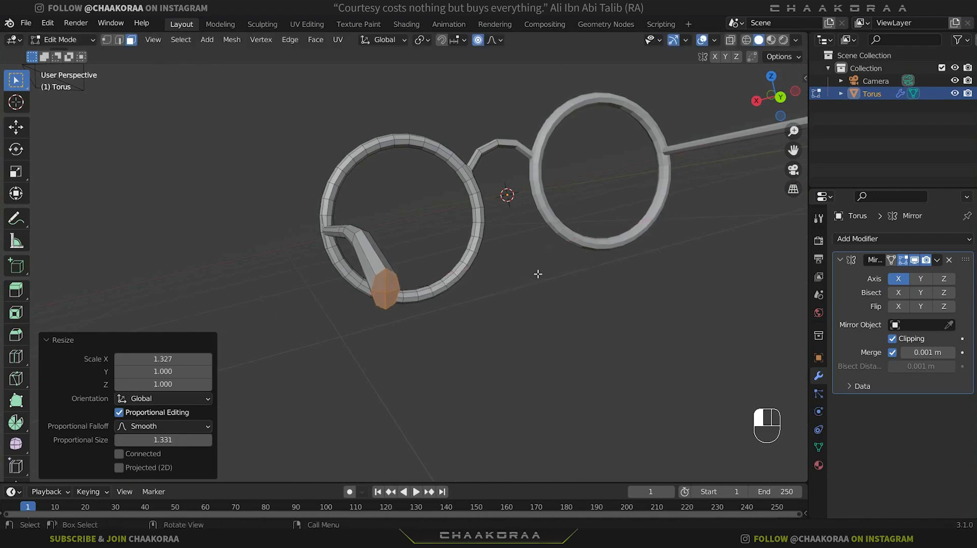
key(s)
click(484, 283)
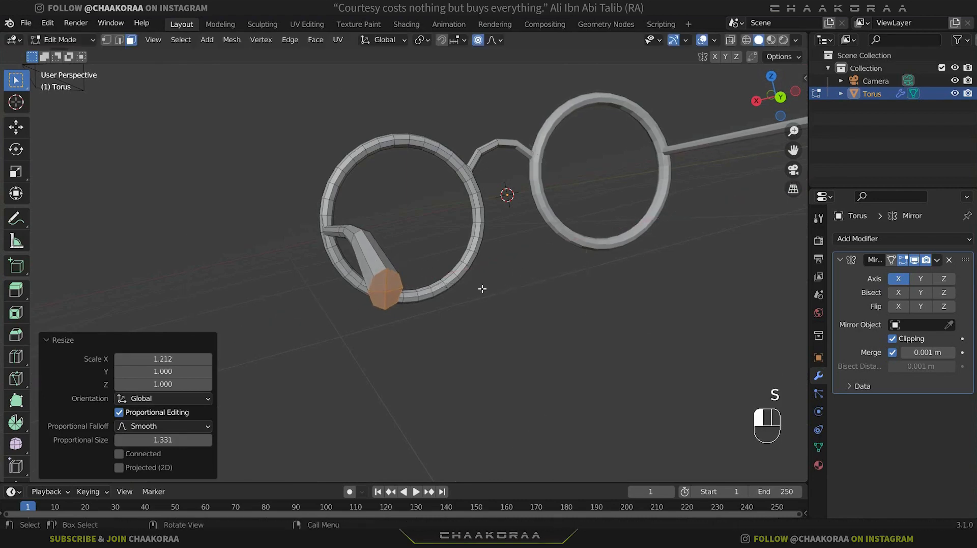
Step: Narrow the tip's end faces along X by a proportional scale of about 0.875
middle_drag(484, 283, 307, 277)
scroll(509, 285, down, 4)
key(s)
key(x)
click(473, 279)
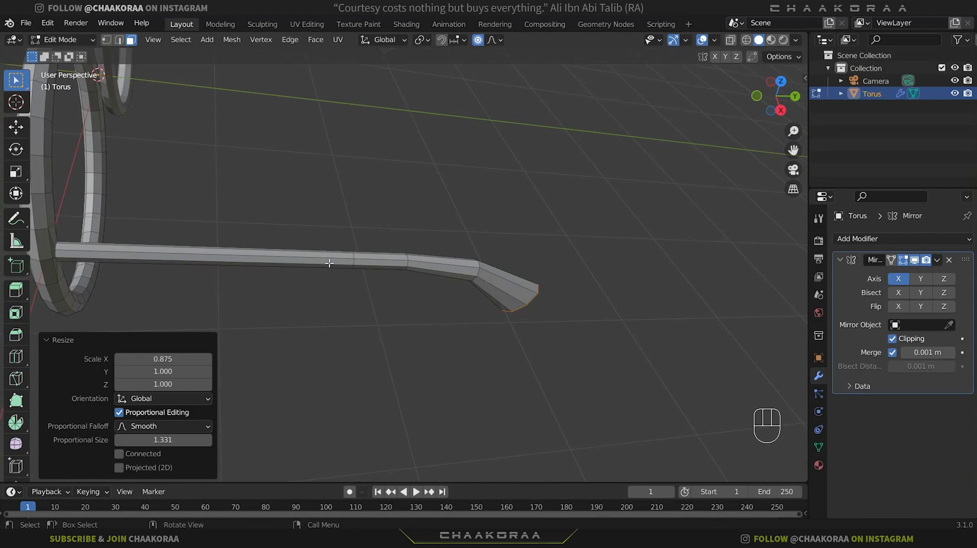
Step: Switch to edge selection and select the cross-section edge loop at the cut on the temple arm's straight section
alt+click(357, 270)
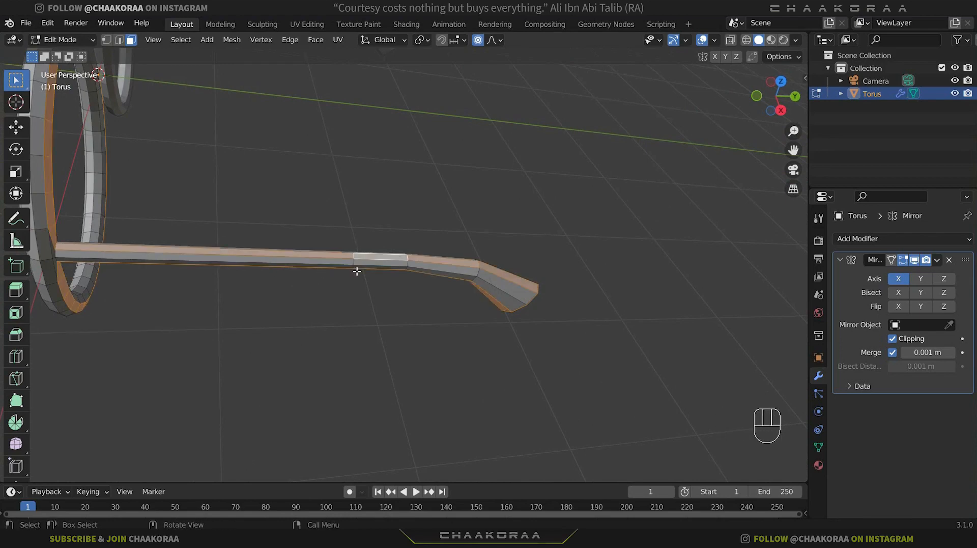
key(1)
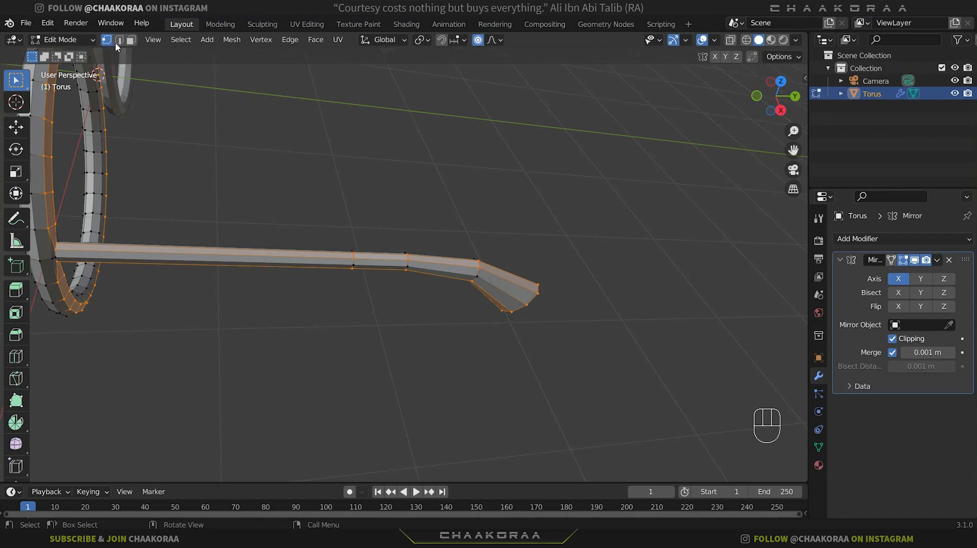
click(120, 41)
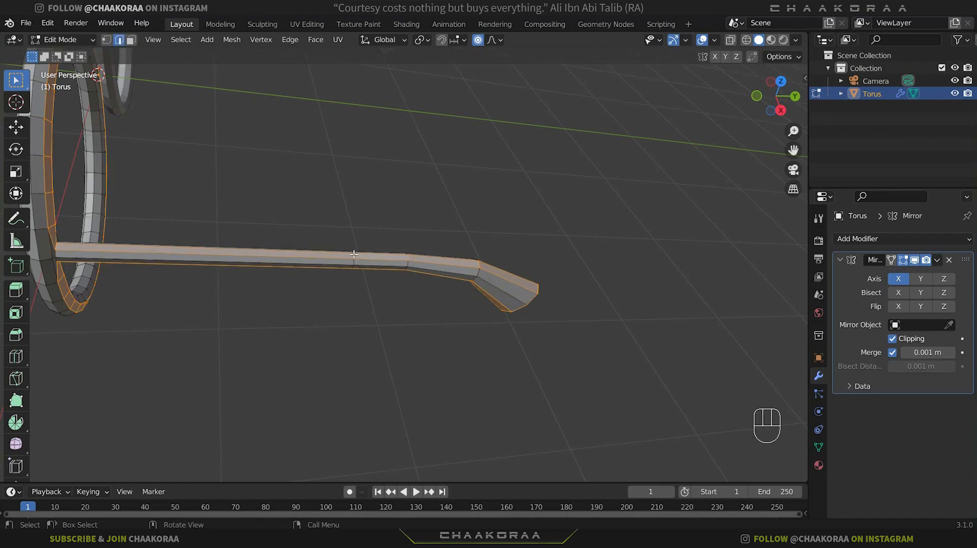
key(alt)
alt+click(354, 264)
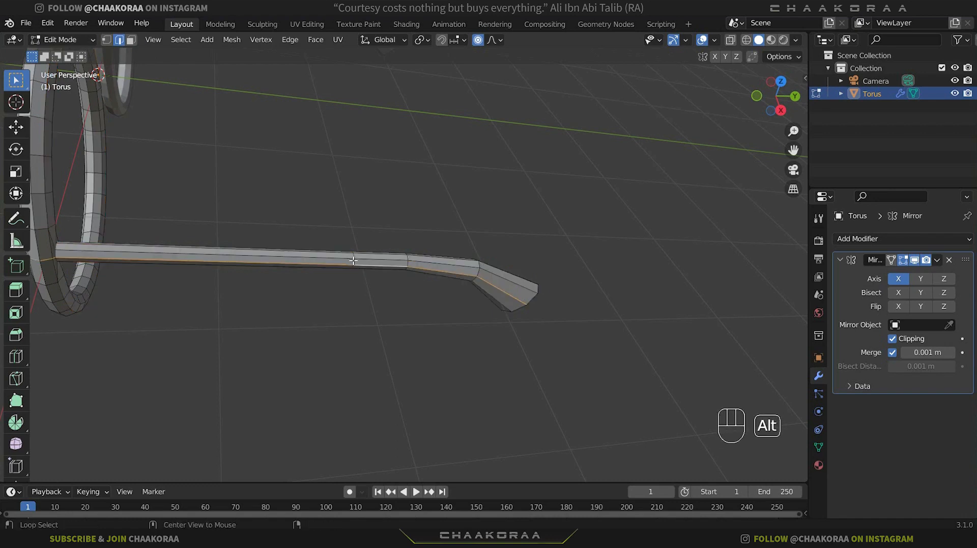
alt+scroll(361, 270, down, 1)
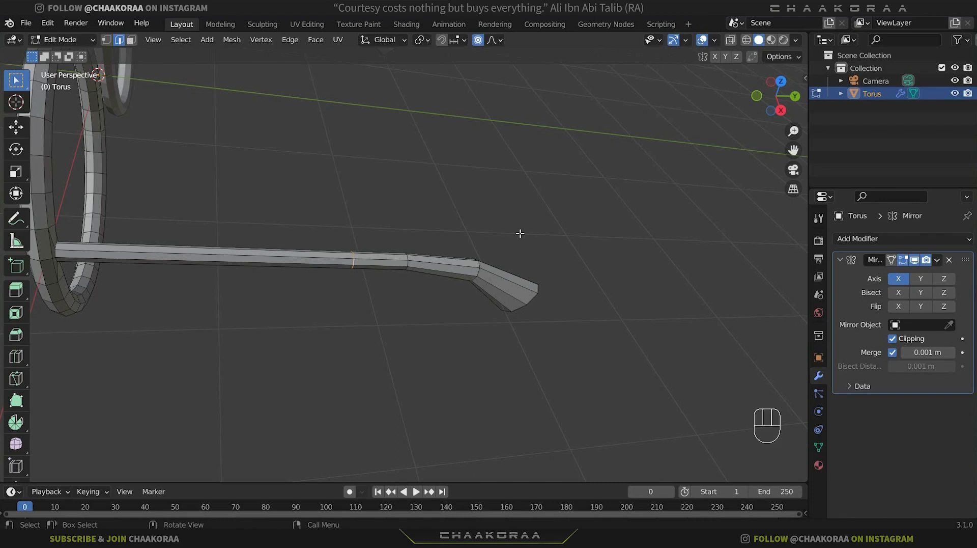
Step: Scale the selected edge loop along X with proportional editing in two passes, the last by about 0.985
key(s)
key(x)
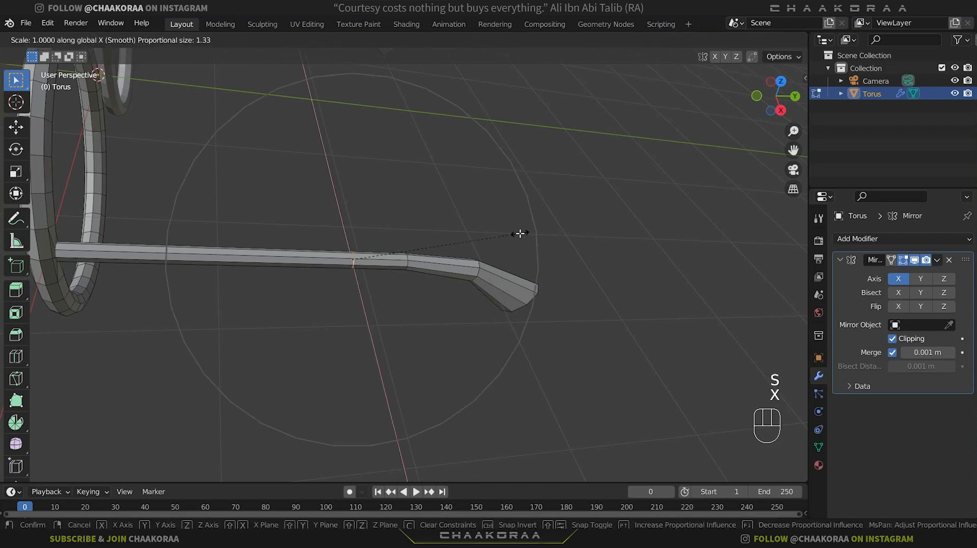
click(485, 245)
middle_drag(441, 293, 593, 286)
key(s)
key(x)
click(558, 287)
scroll(558, 287, up, 4)
middle_drag(281, 270, 422, 228)
scroll(335, 281, down, 3)
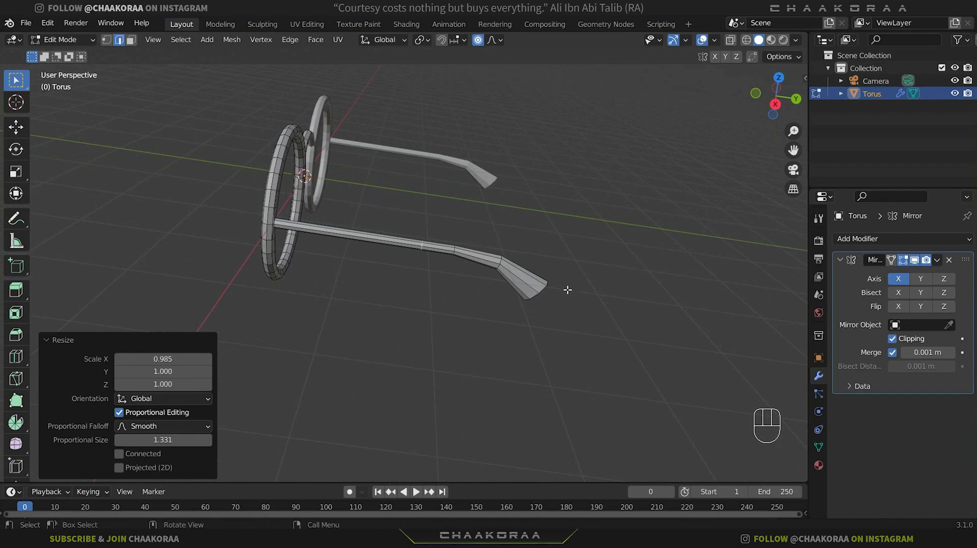
Step: Select the rear section of the temple arm through the mesh and move it about 0.411 m along Y with proportional editing
click(734, 41)
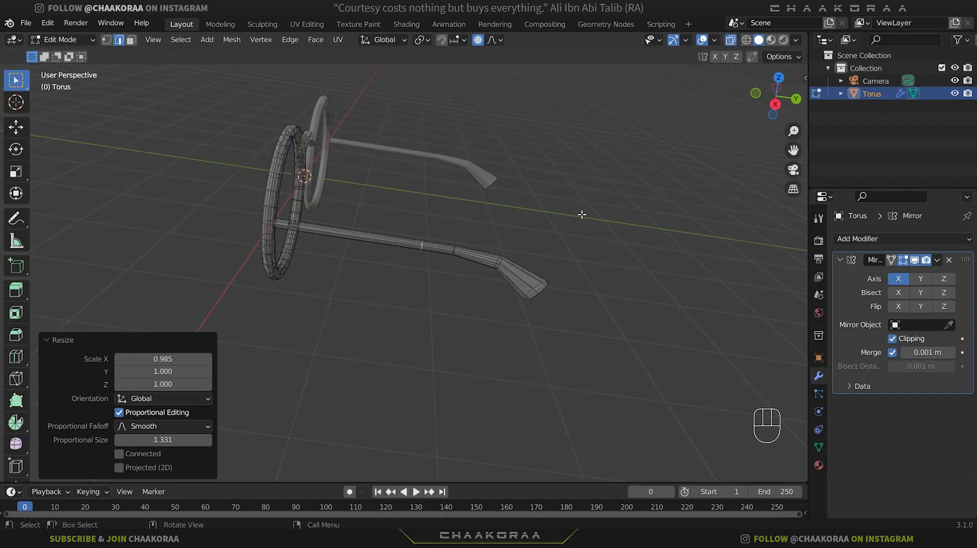
drag(582, 214, 406, 351)
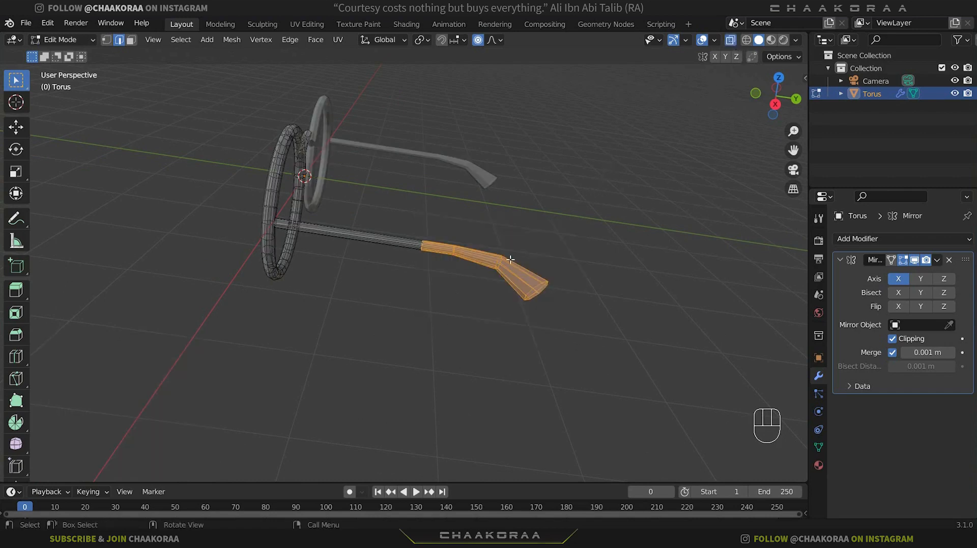
key(g)
key(y)
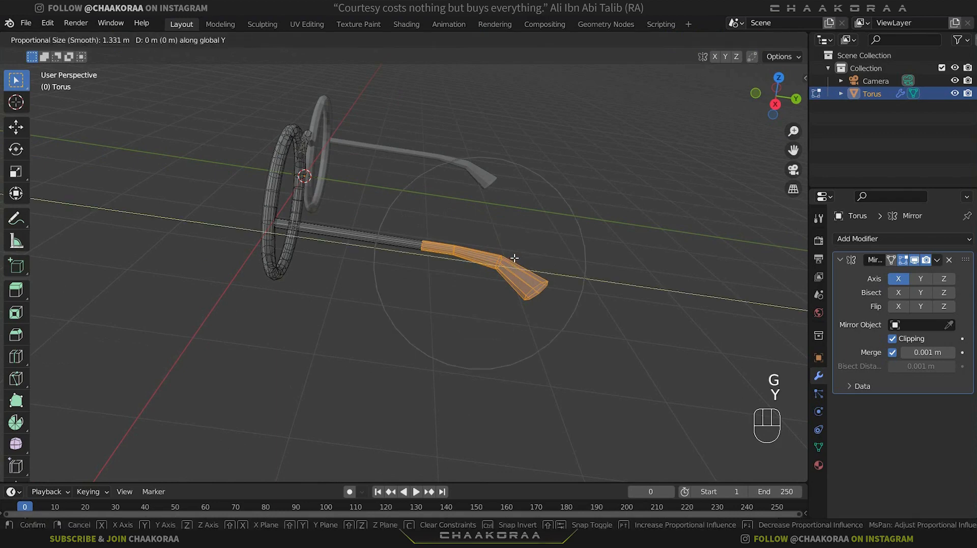
click(546, 259)
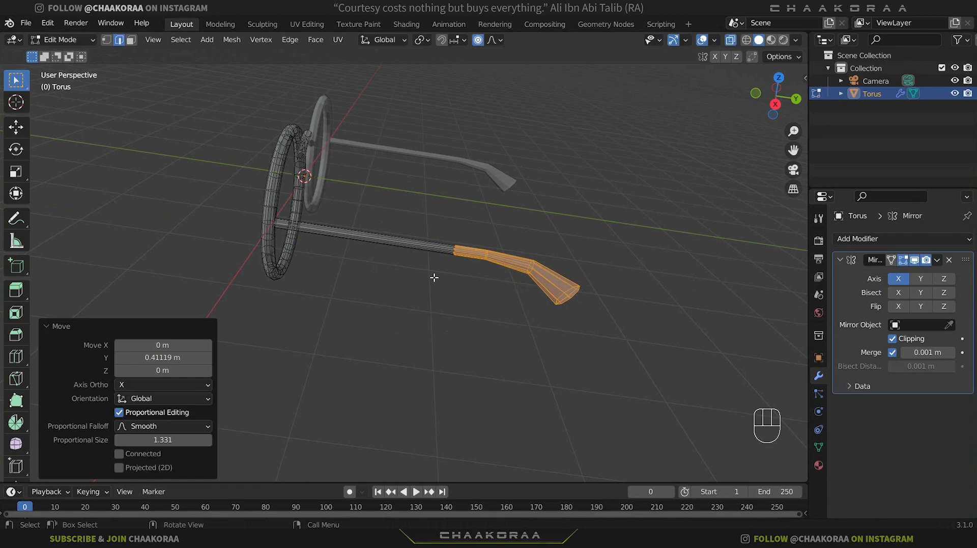
click(733, 40)
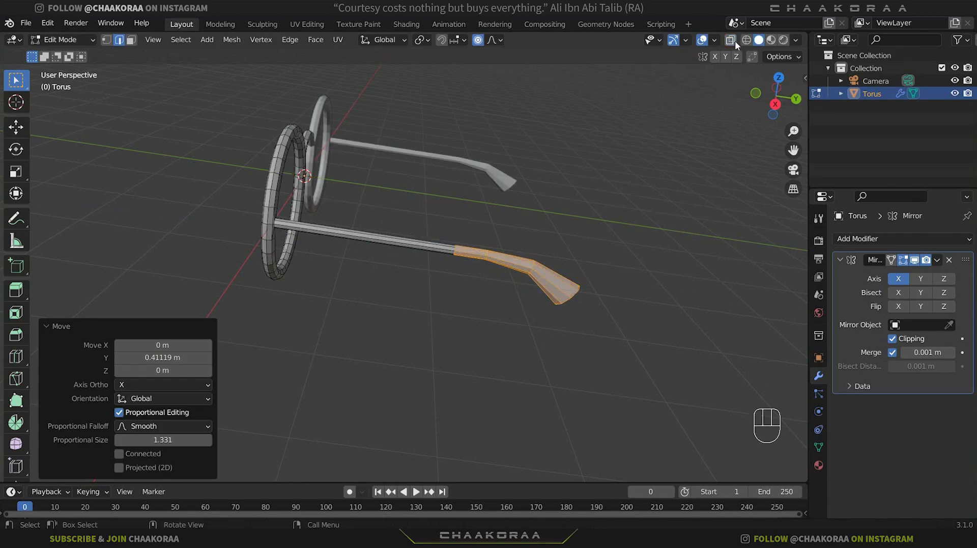
middle_drag(496, 221, 499, 255)
key(Tab)
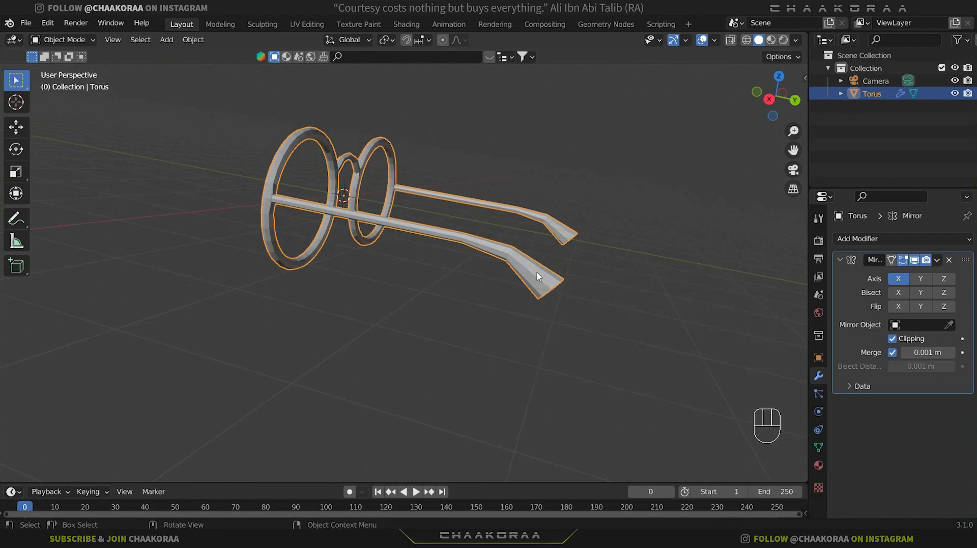
Step: Return to mesh editing, switch to face selection and select the end faces of the temple arm's flared tip
key(Tab)
shift+middle_drag(534, 275, 469, 229)
middle_drag(469, 229, 423, 198)
click(416, 201)
scroll(416, 201, up, 2)
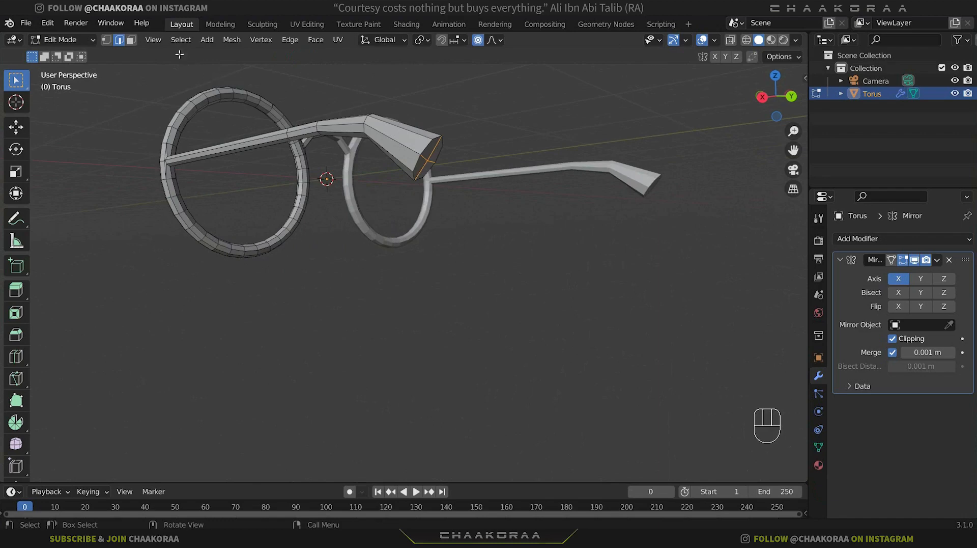
click(131, 39)
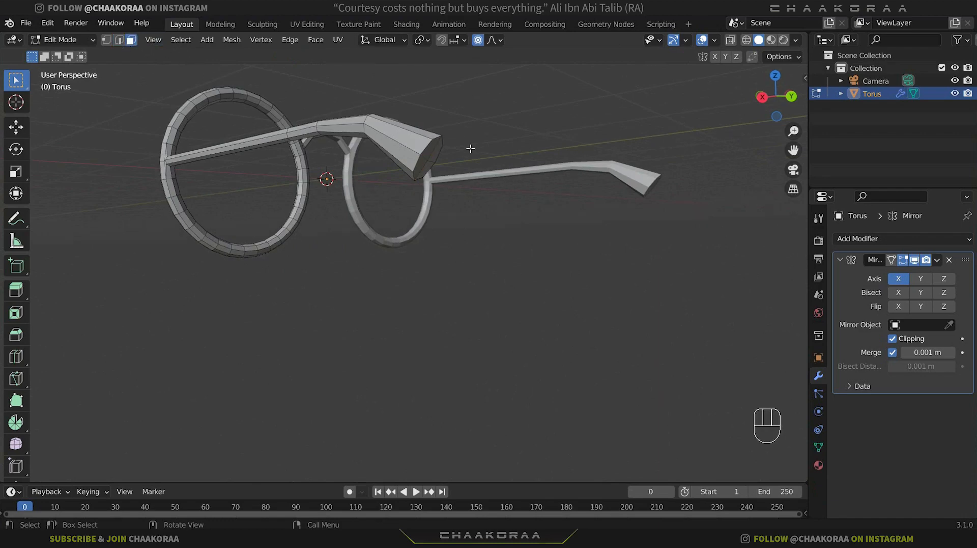
click(434, 150)
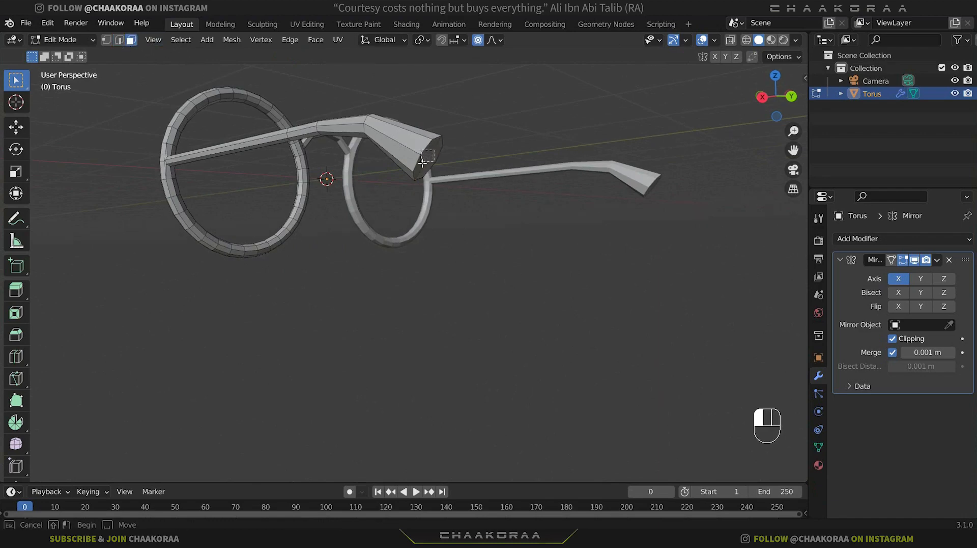
click(454, 149)
Step: In the right side view, move the tip's end faces about 0.319 m along Y and -0.145 m along Z with proportional editing
key(KP_3)
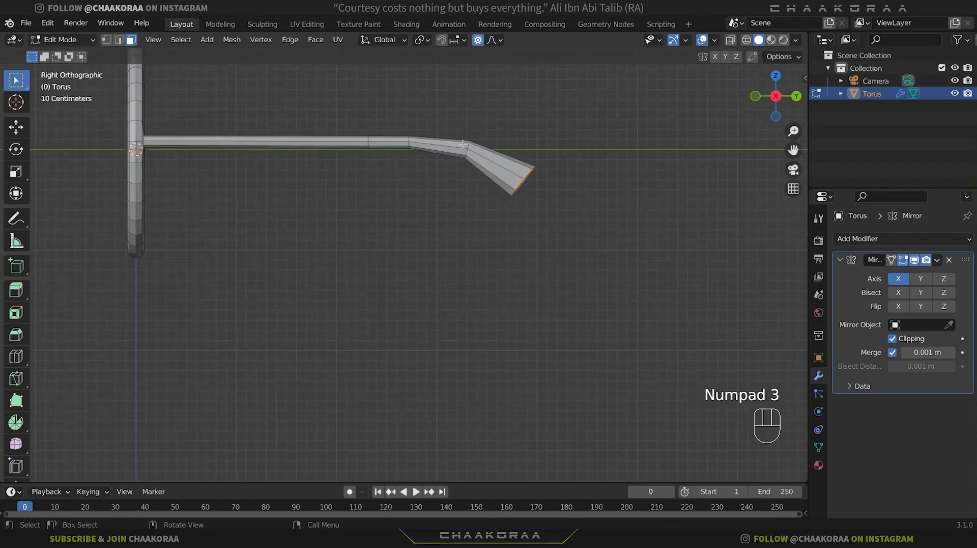
shift+middle_drag(524, 199, 473, 227)
scroll(468, 187, up, 3)
key(g)
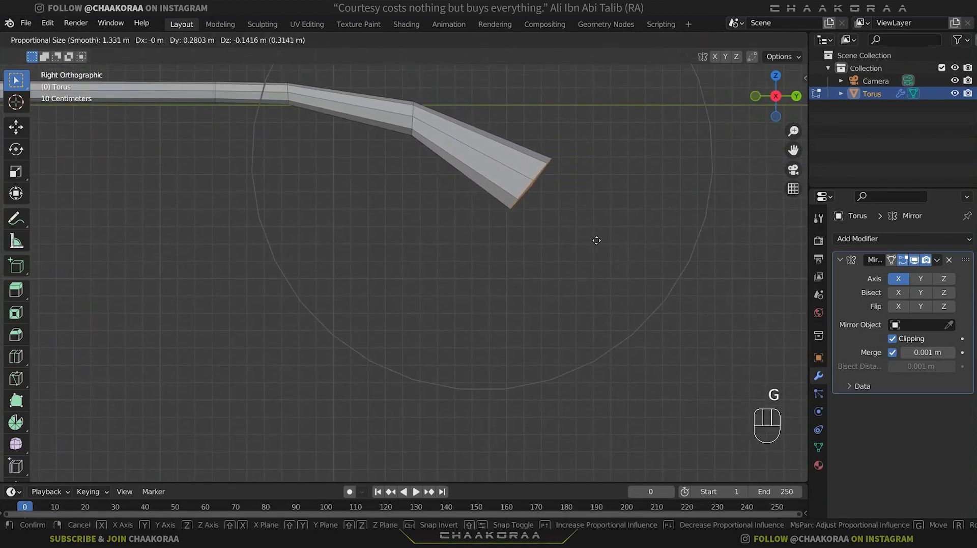
click(600, 240)
scroll(564, 214, down, 1)
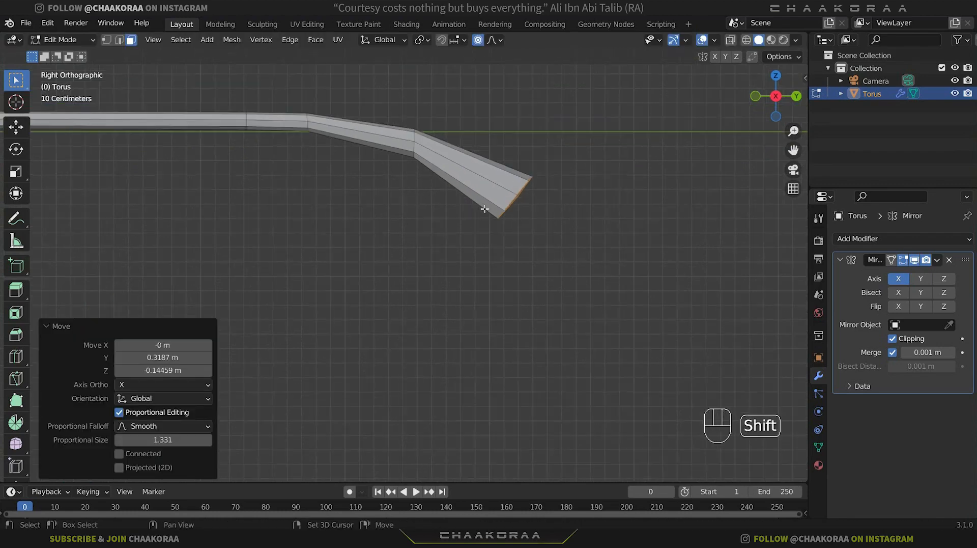
shift+middle_drag(482, 207, 621, 224)
scroll(498, 219, down, 3)
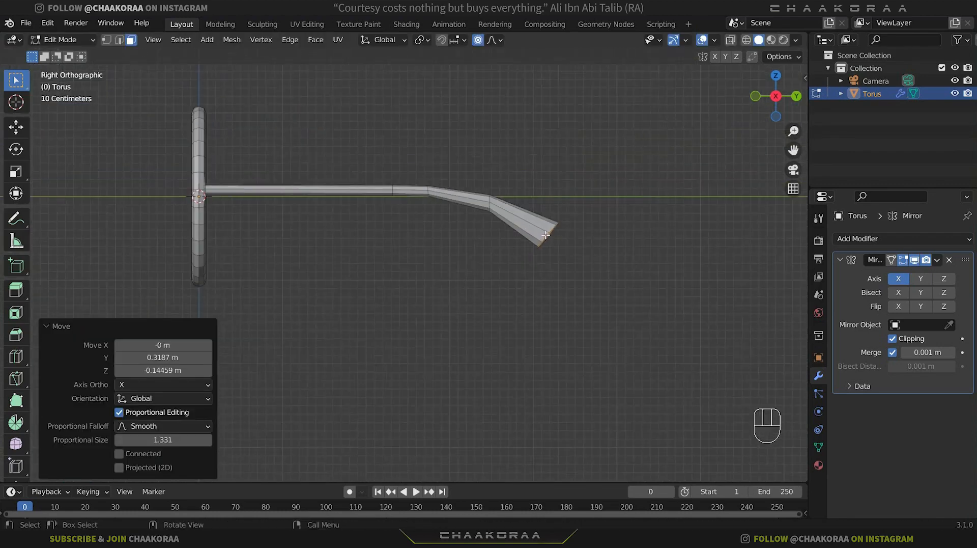
Step: Rotate the tip's end faces by about 14.1° and scale them up by about 1.13 with proportional editing
key(r)
click(581, 242)
key(s)
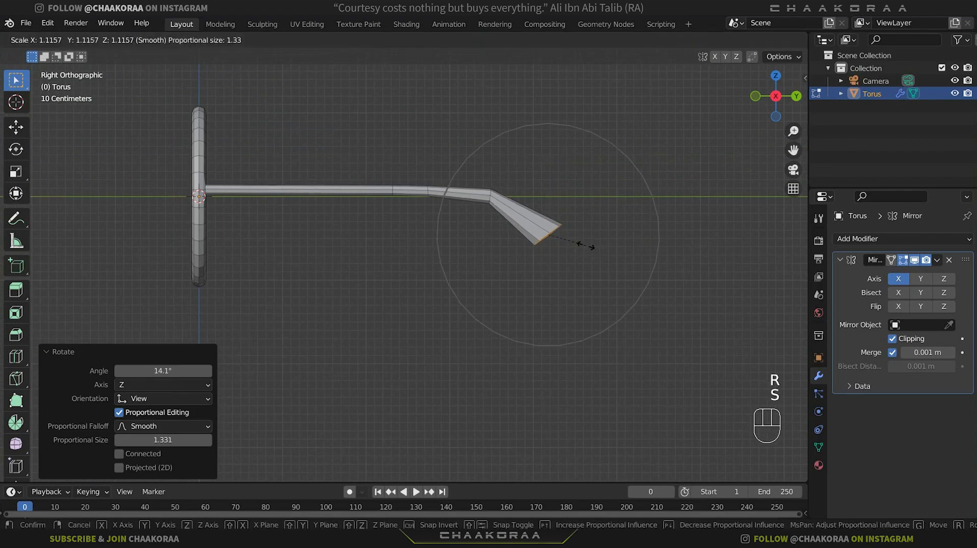
click(586, 245)
Step: Move the tip's end faces further back and down, about 0.1 m along Y and -0.14 m along Z, and leave mesh editing
key(g)
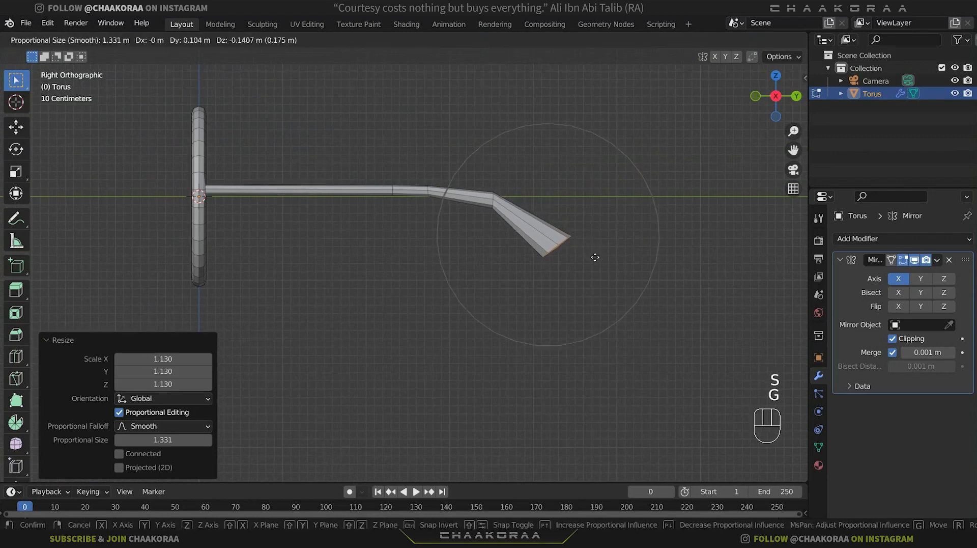
click(596, 258)
middle_drag(595, 259, 366, 235)
key(Tab)
Step: Return to mesh editing, switch to edge selection and select the edge loop around the inside of the lens rim
scroll(466, 266, up, 4)
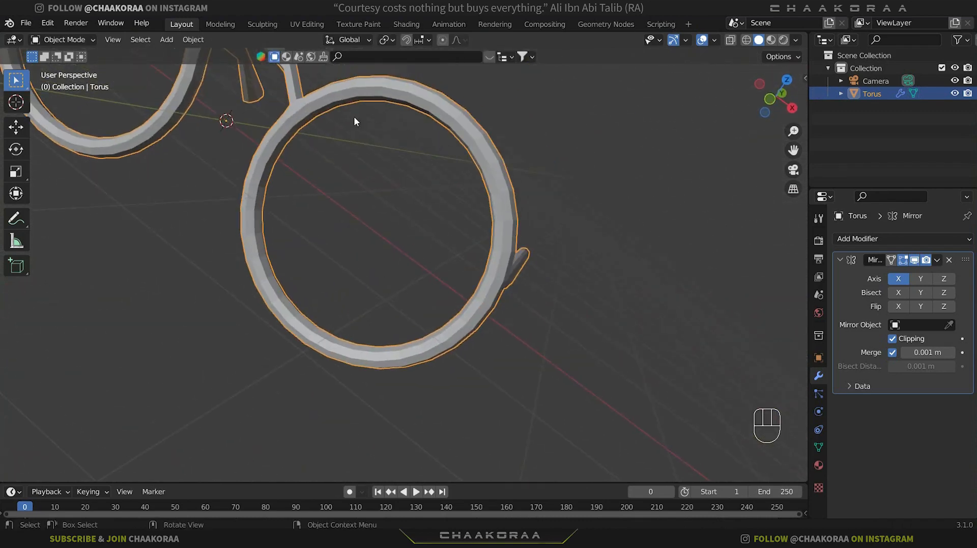
key(Tab)
middle_drag(342, 131, 478, 189)
scroll(407, 159, up, 3)
middle_drag(397, 161, 373, 173)
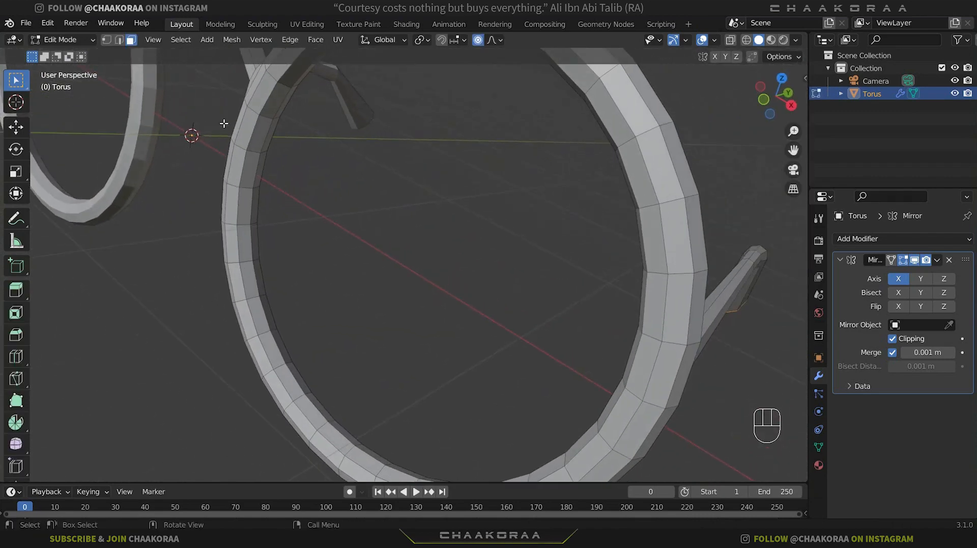
click(118, 42)
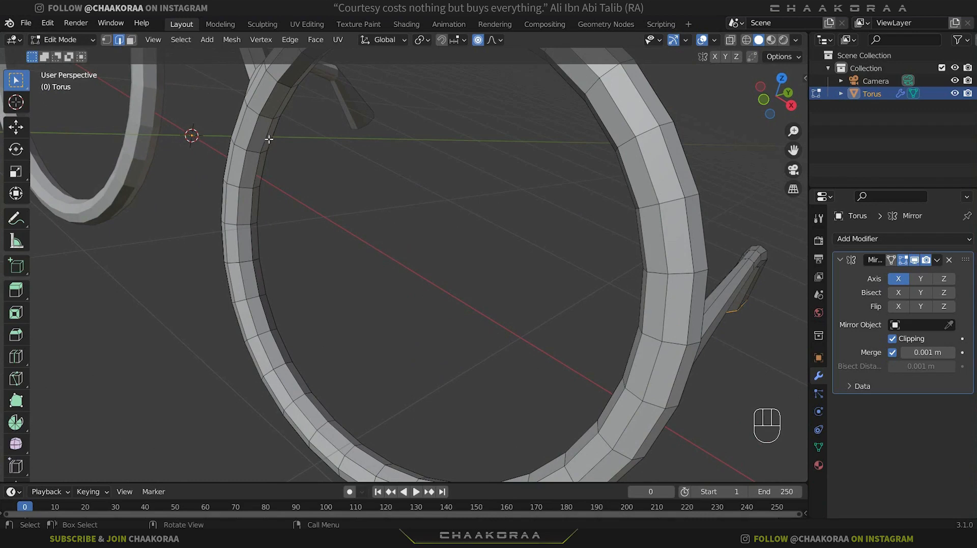
middle_drag(268, 138, 240, 147)
alt+click(231, 151)
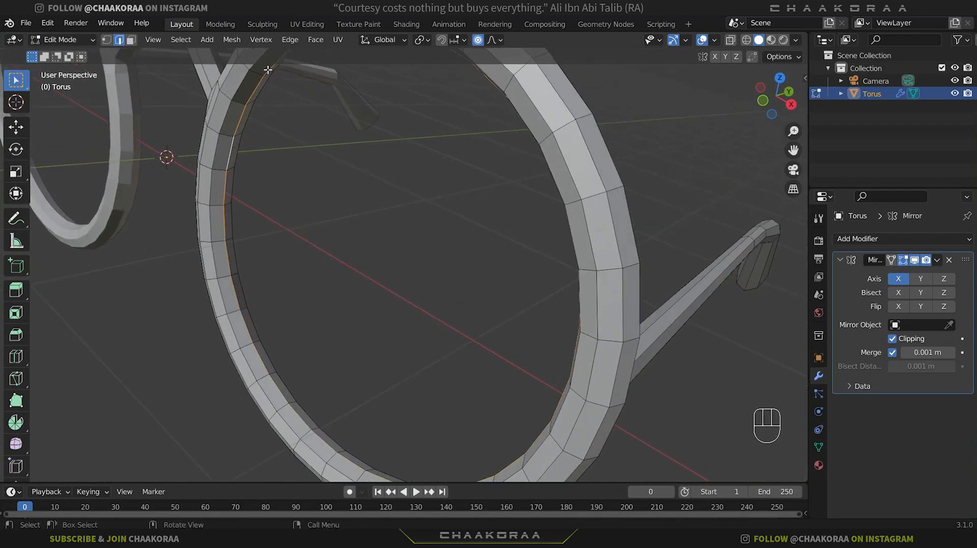
Step: Duplicate the inner rim loop in place, turn off proportional editing and scale the copy up by about 1.052
key(shift+d)
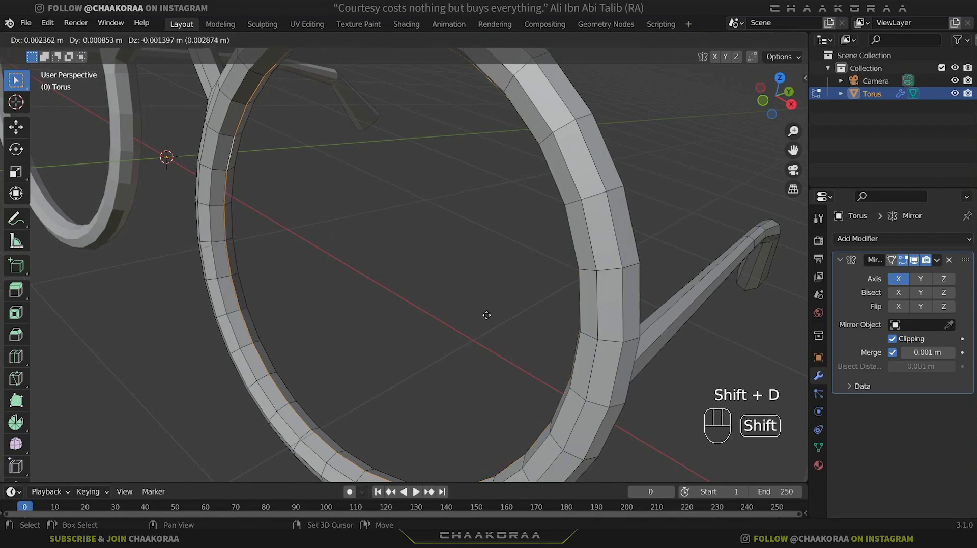
right_click(486, 264)
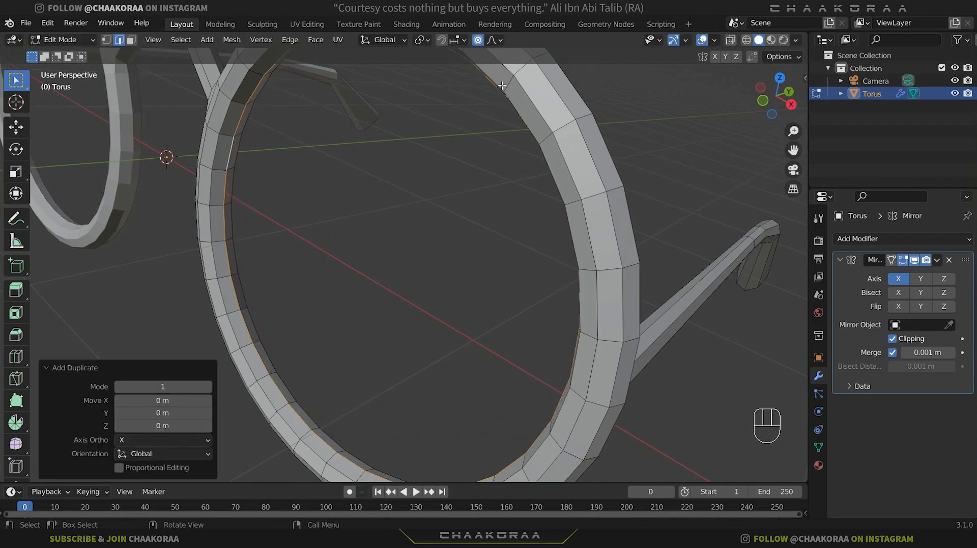
click(478, 41)
key(s)
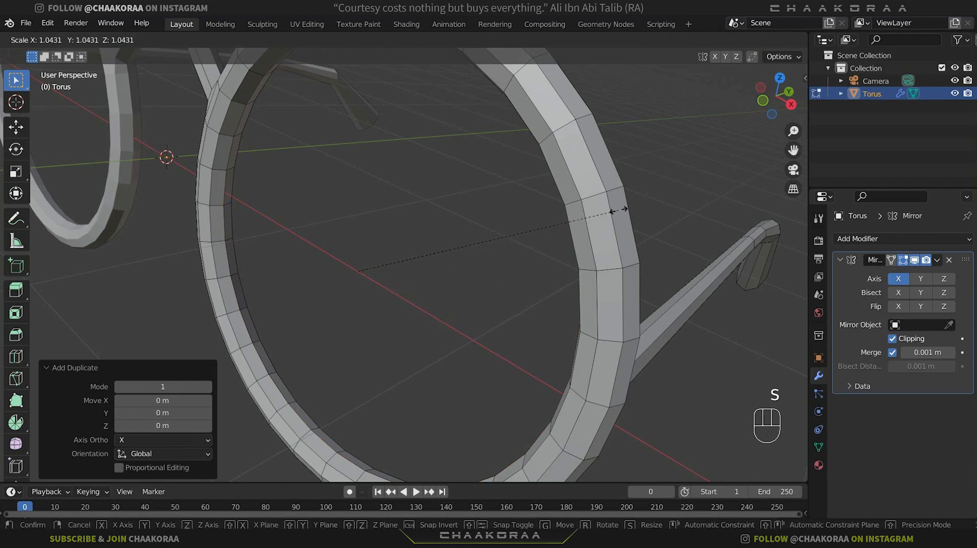
click(622, 208)
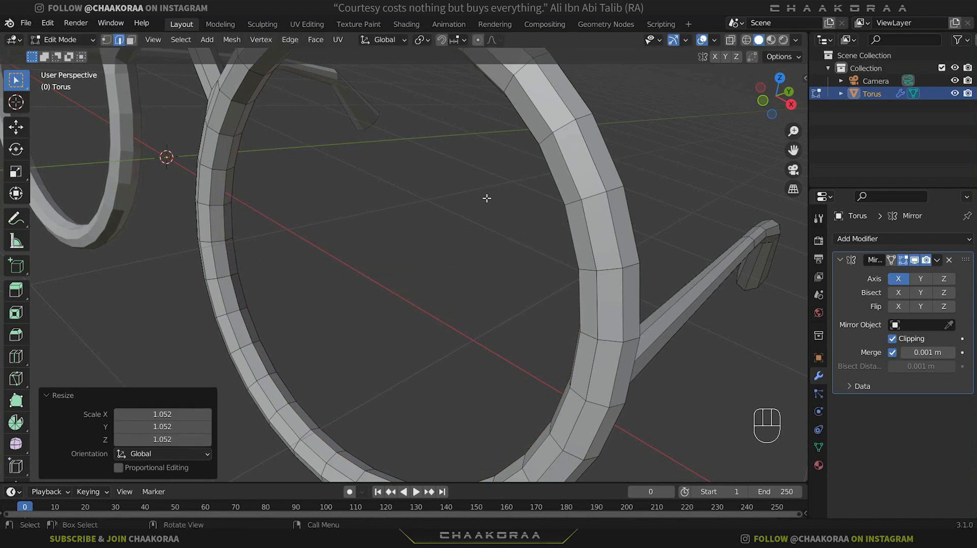
Step: Fill the duplicated loop with a lens face, separate it into its own object and leave mesh editing
key(f)
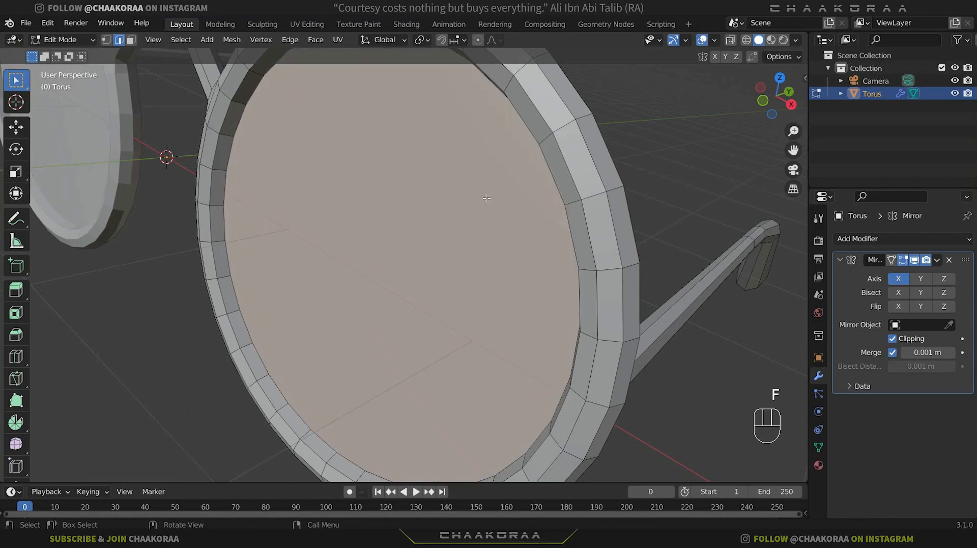
key(p)
click(486, 198)
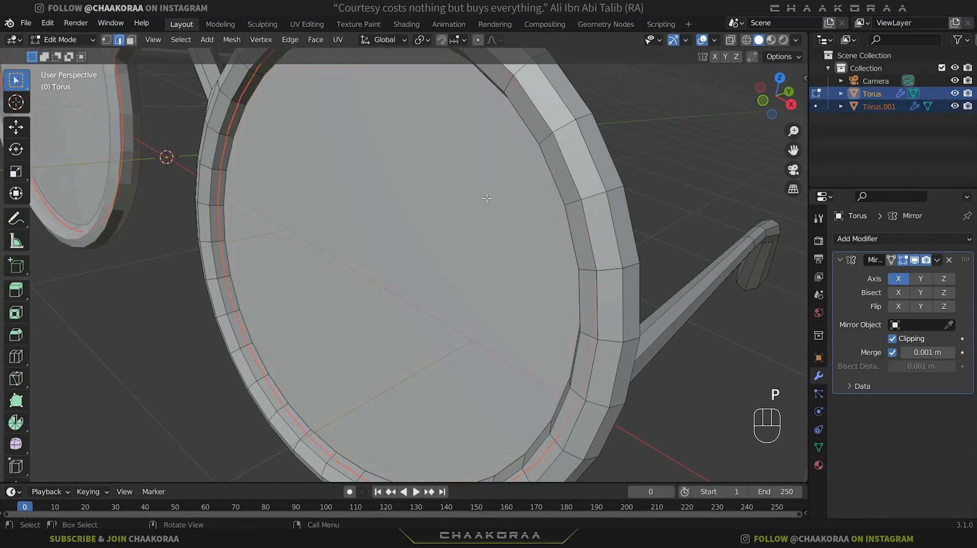
key(Tab)
click(486, 198)
scroll(485, 204, down, 6)
key(g)
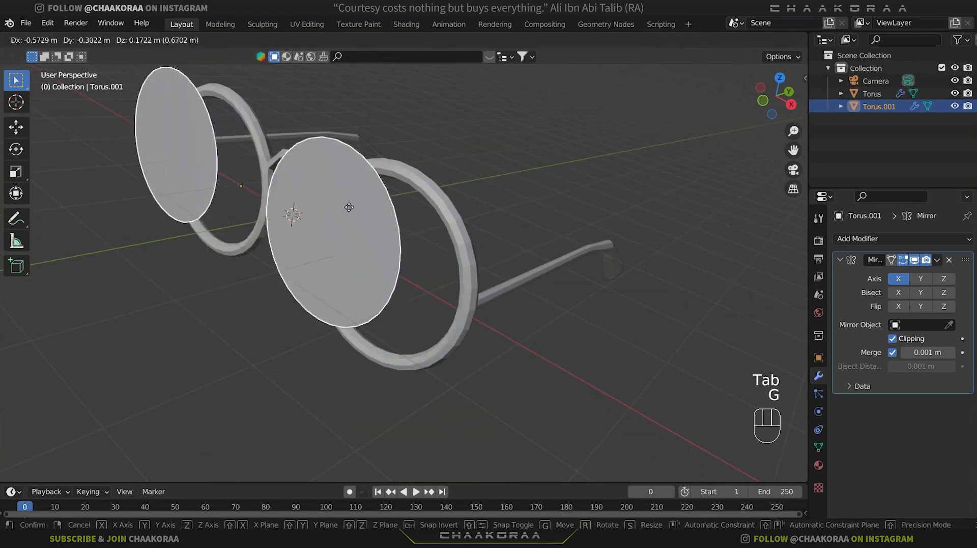
right_click(397, 211)
click(408, 189)
key(g)
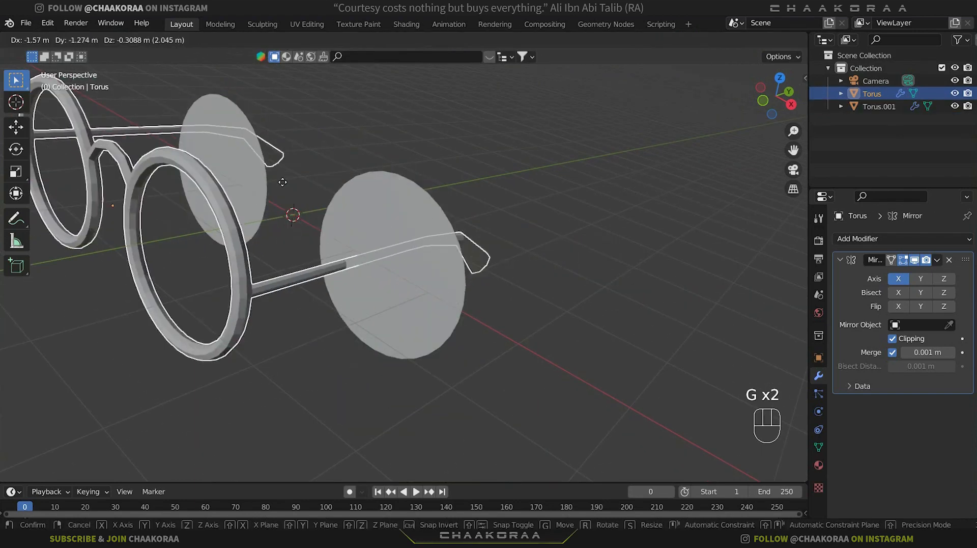
right_click(283, 187)
mouse_move(433, 237)
middle_down()
mouse_move(541, 270)
mouse_move(421, 236)
middle_up()
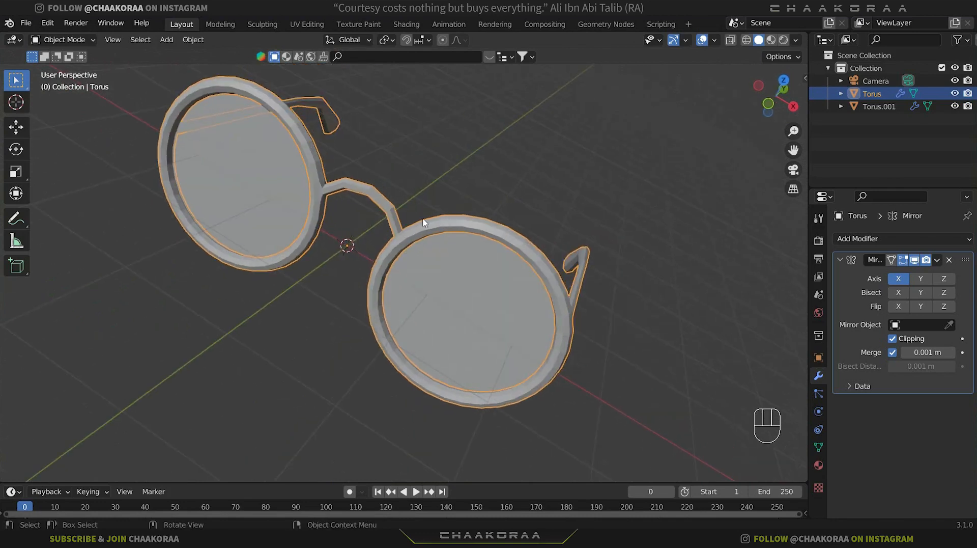
click(459, 268)
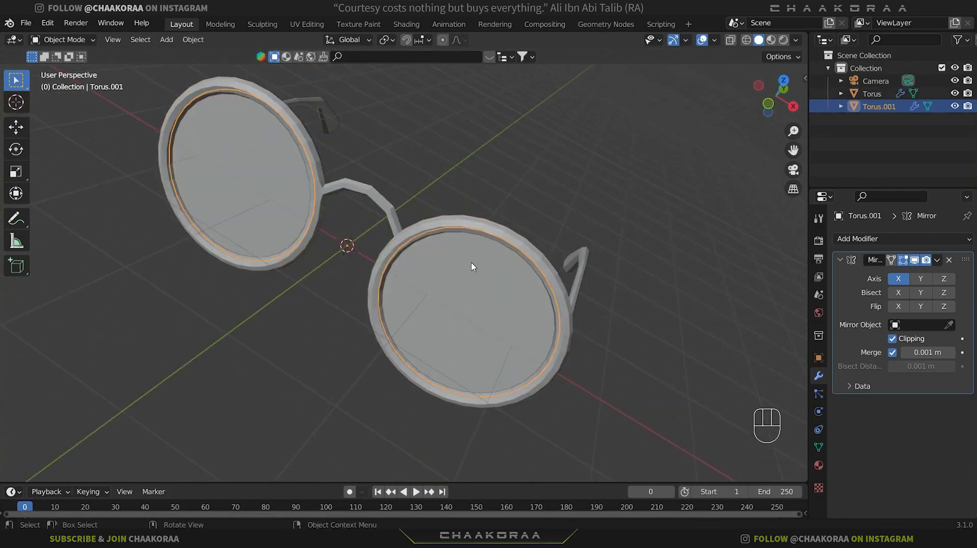
middle_drag(462, 264, 343, 206)
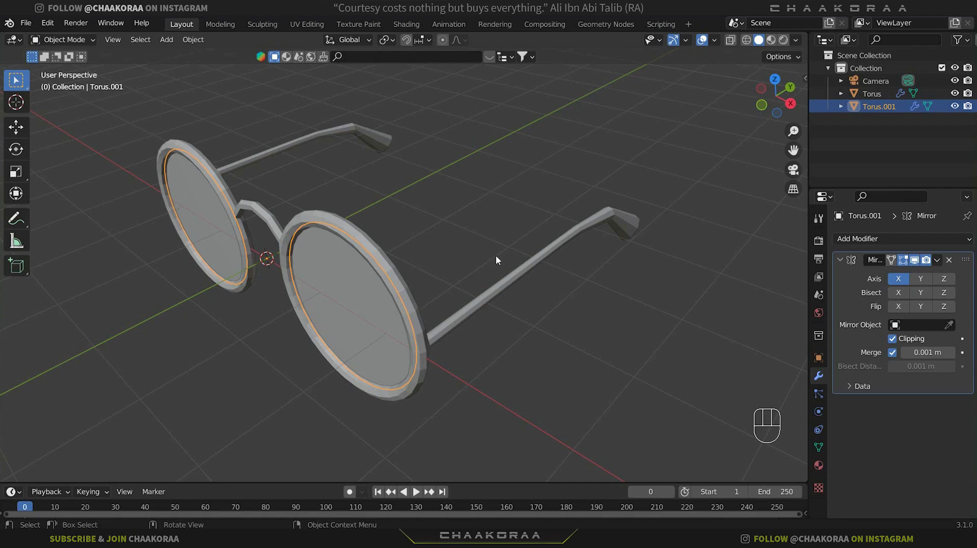
Step: Add a Subdivision Surface modifier to the glasses frame, trying level 2 and replacing it with one at viewport level 1
click(391, 282)
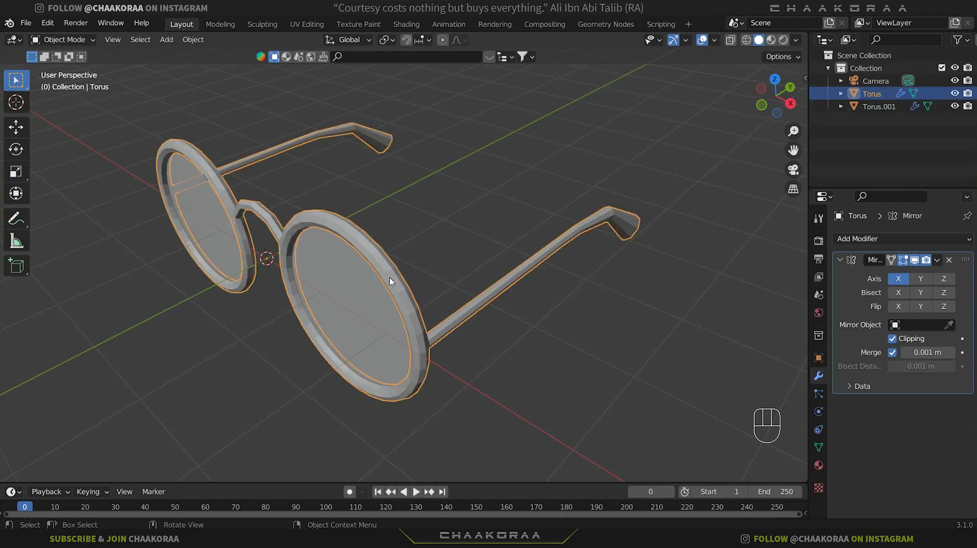
key(ctrl+2)
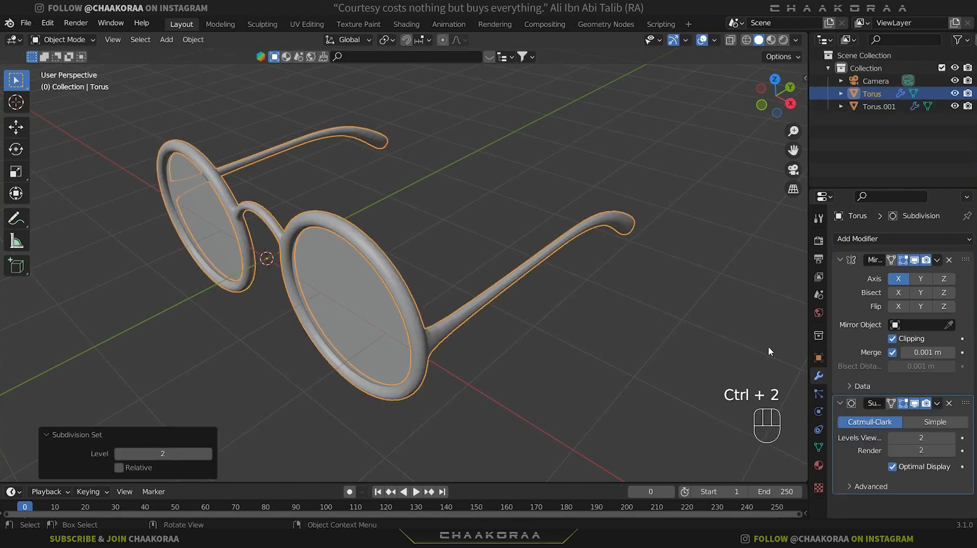
click(839, 260)
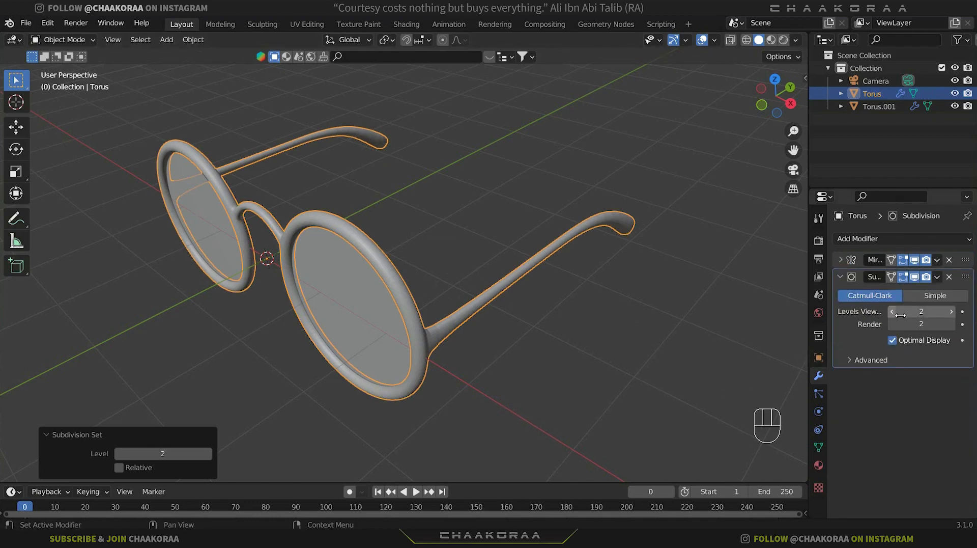
click(949, 277)
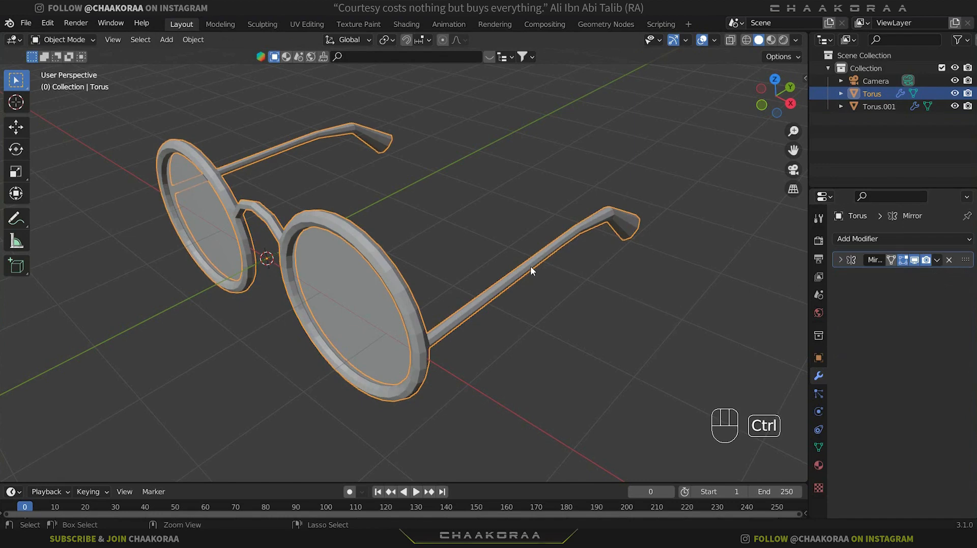
key(ctrl+1)
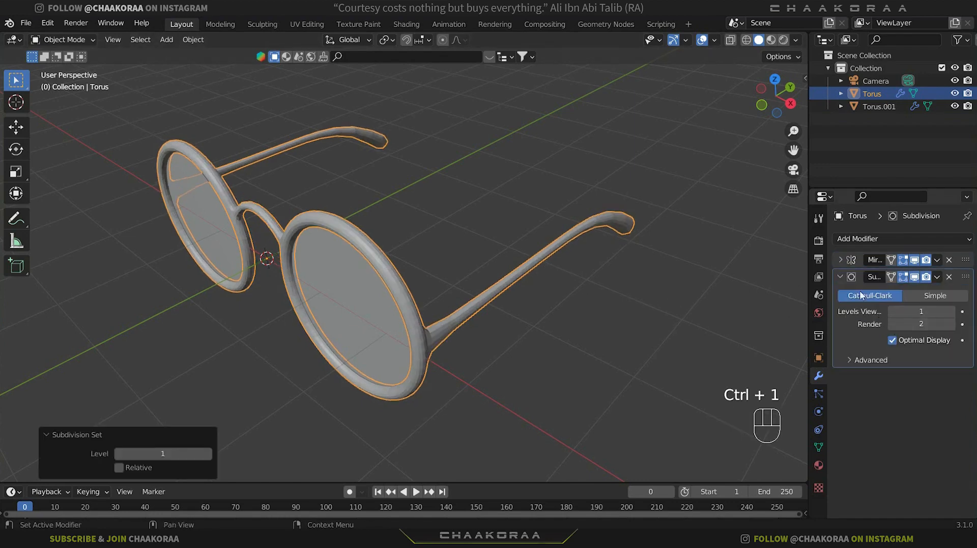
Step: Set the glasses frame's Subdivision viewport level to 2 and inspect the temple arm from the side
click(949, 311)
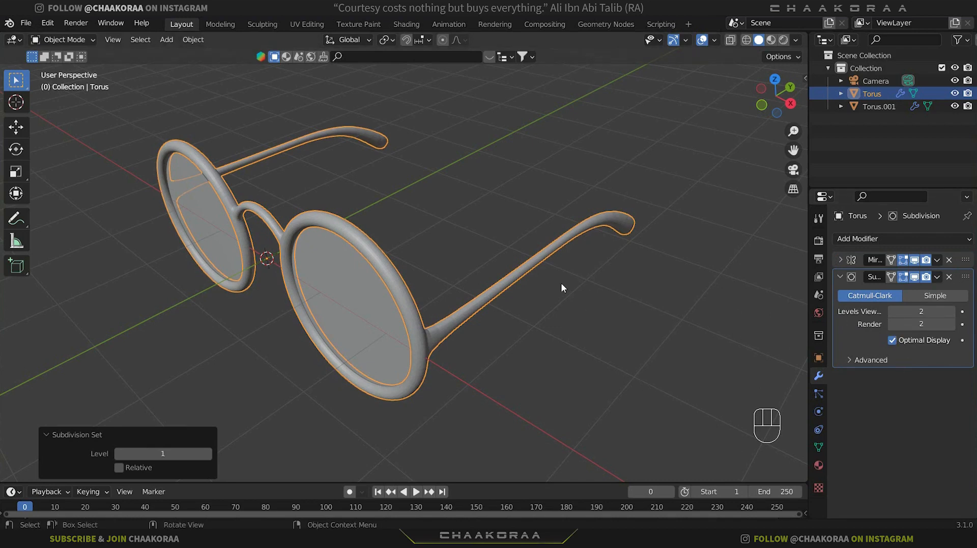
middle_drag(423, 284, 341, 251)
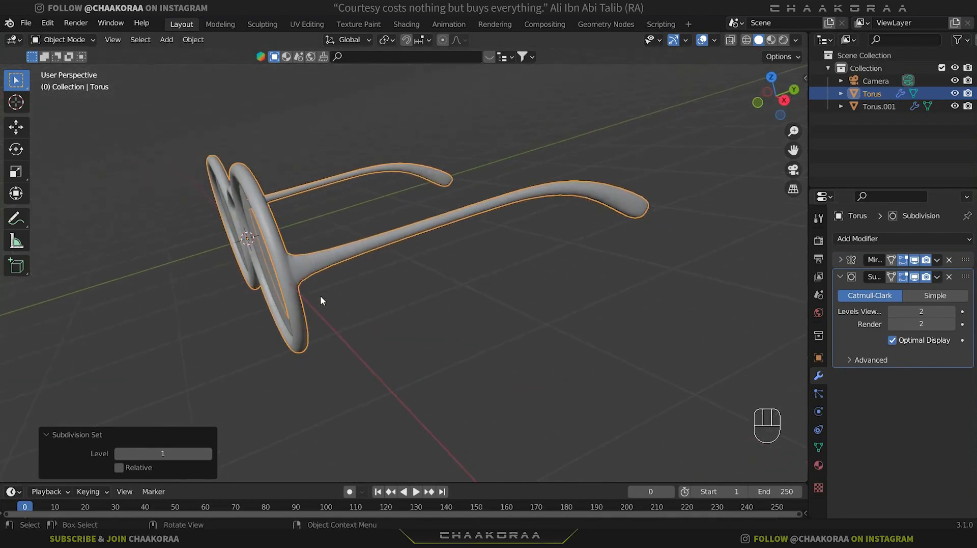
middle_drag(321, 298, 362, 311)
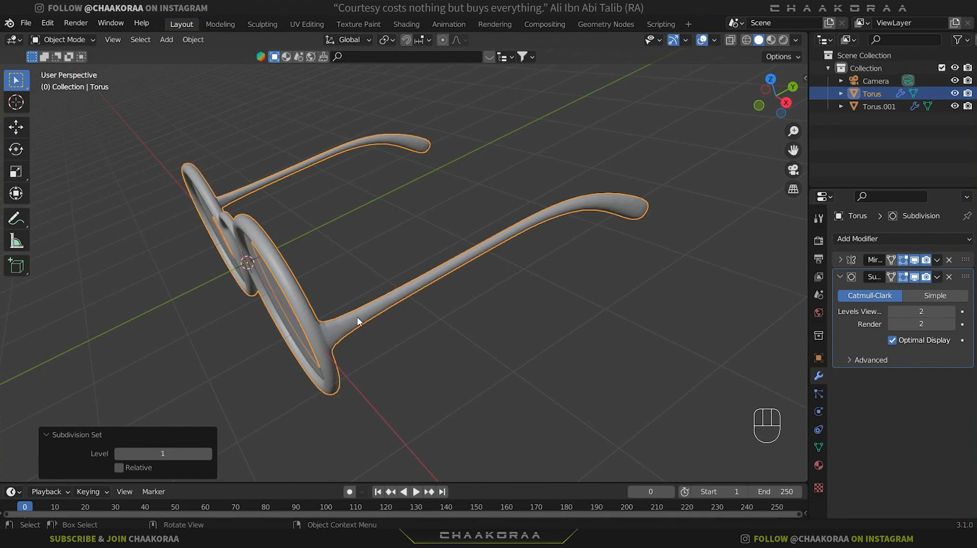
Step: Add a loop cut to the temple arm and slide it close to the rim joint, at a factor of about 0.959
key(Tab)
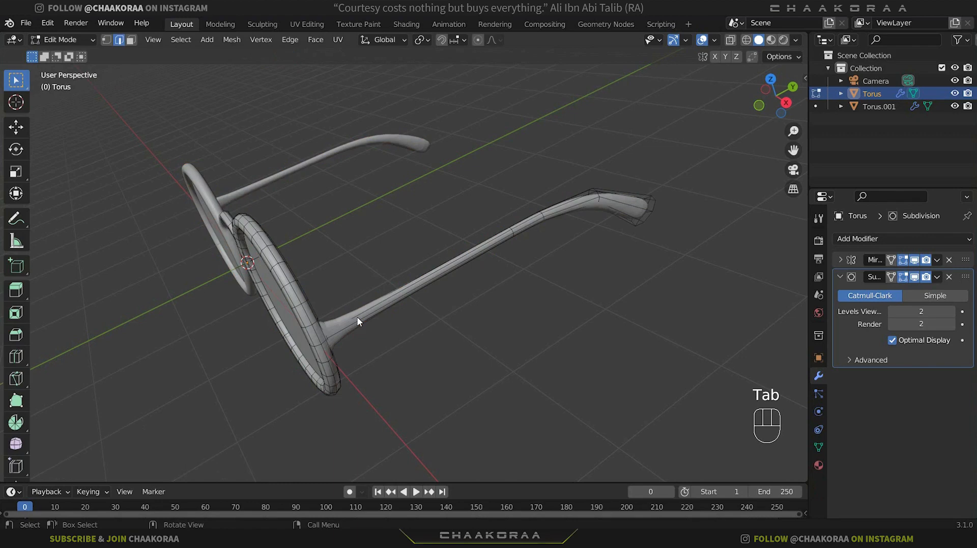
key(ctrl+r)
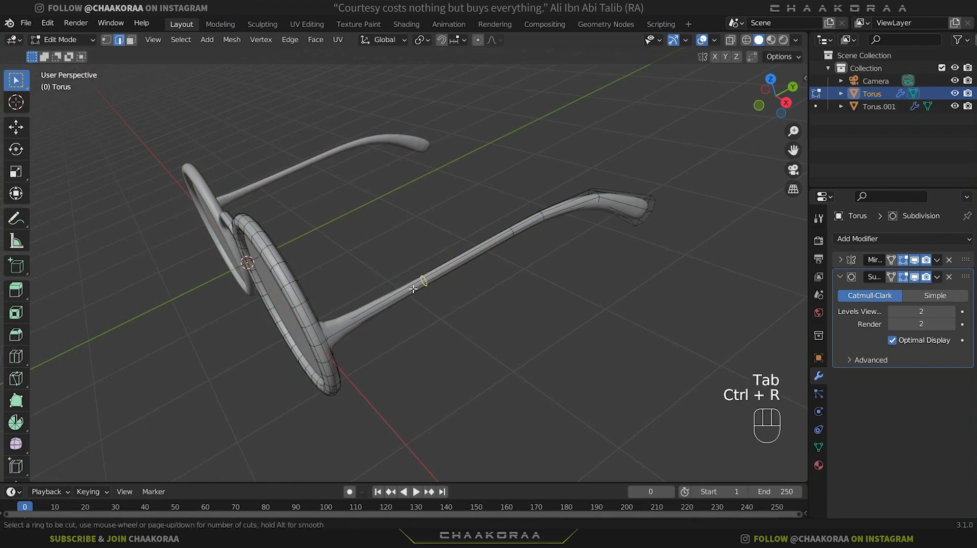
click(407, 294)
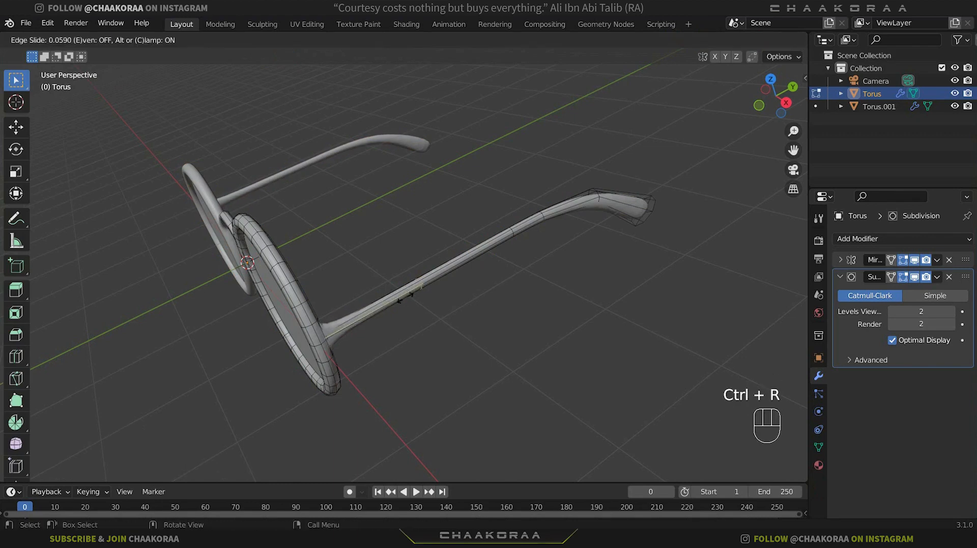
click(338, 360)
scroll(326, 356, up, 8)
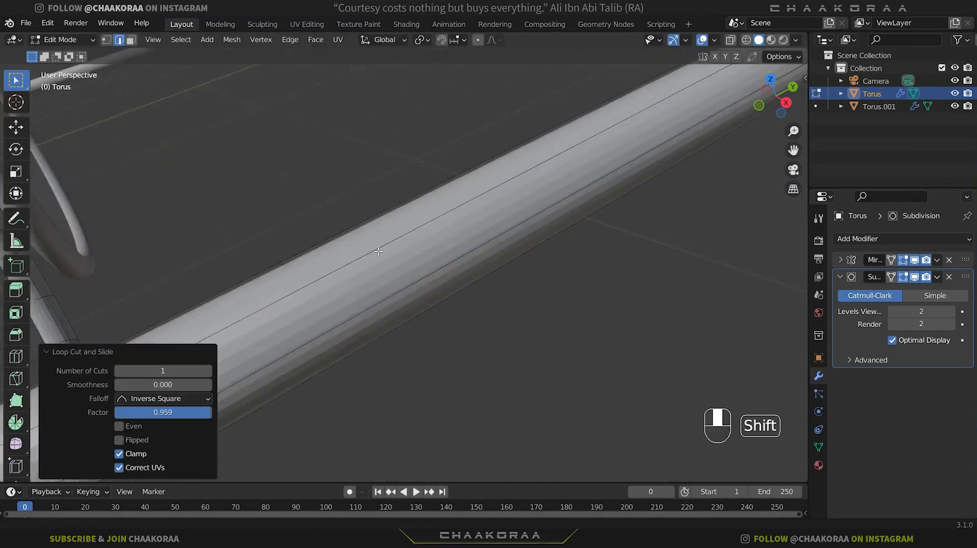
scroll(386, 291, down, 10)
Step: Add a loop cut to the bridge, slide it close to the lens rim and check the result outside mesh editing
middle_drag(359, 295, 544, 212)
scroll(407, 233, up, 3)
key(ctrl+r)
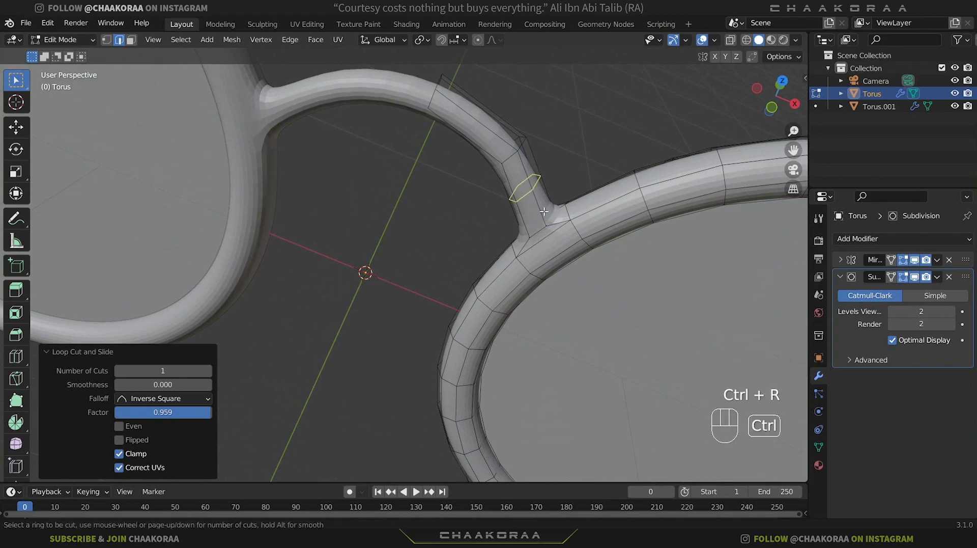
click(545, 218)
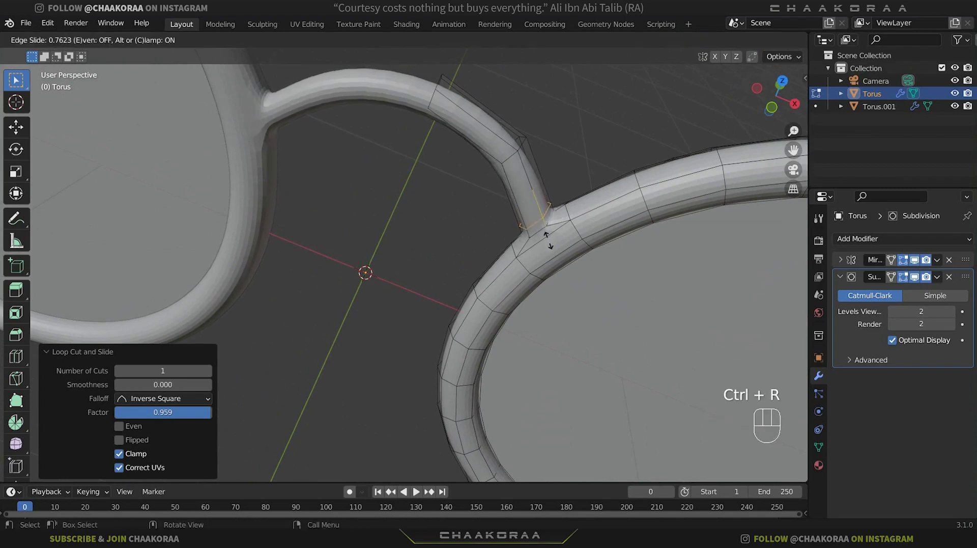
click(546, 211)
key(Tab)
scroll(548, 245, down, 2)
scroll(548, 246, down, 2)
middle_drag(607, 262, 554, 255)
Step: Add a loop cut to the flared end of the temple arm, slid by about -0.91 towards the tip, and check the shape
key(Tab)
scroll(646, 244, up, 2)
middle_drag(646, 244, 548, 270)
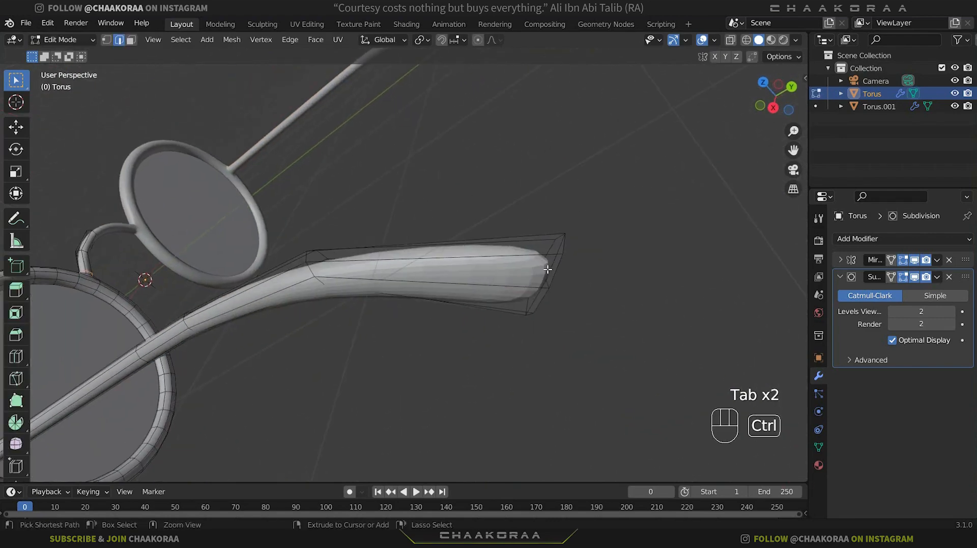
key(ctrl+r)
click(550, 264)
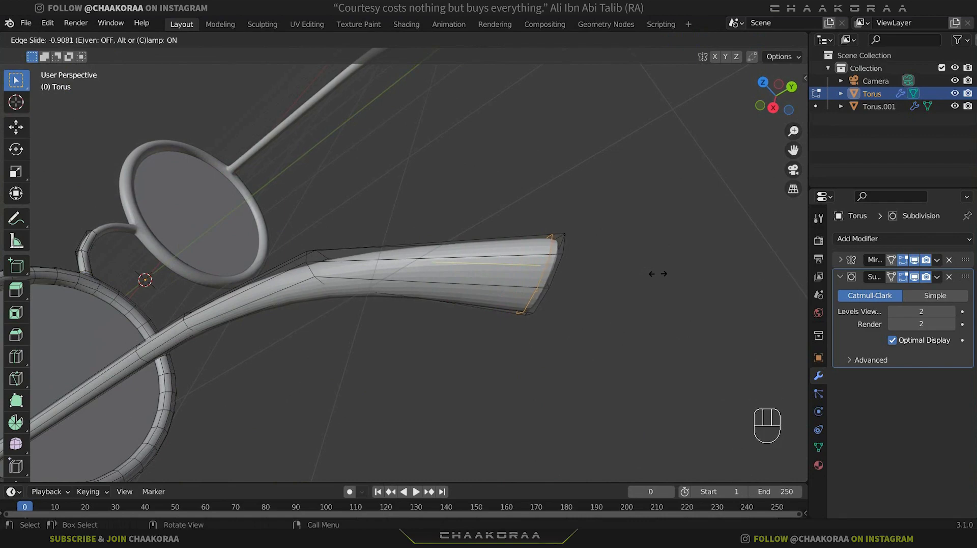
click(658, 273)
key(Tab)
middle_drag(469, 277, 510, 275)
Step: Switch to face selection, select the temple arm's end face and grow the selection four times to cover the curved ear section
key(Tab)
scroll(621, 255, up, 2)
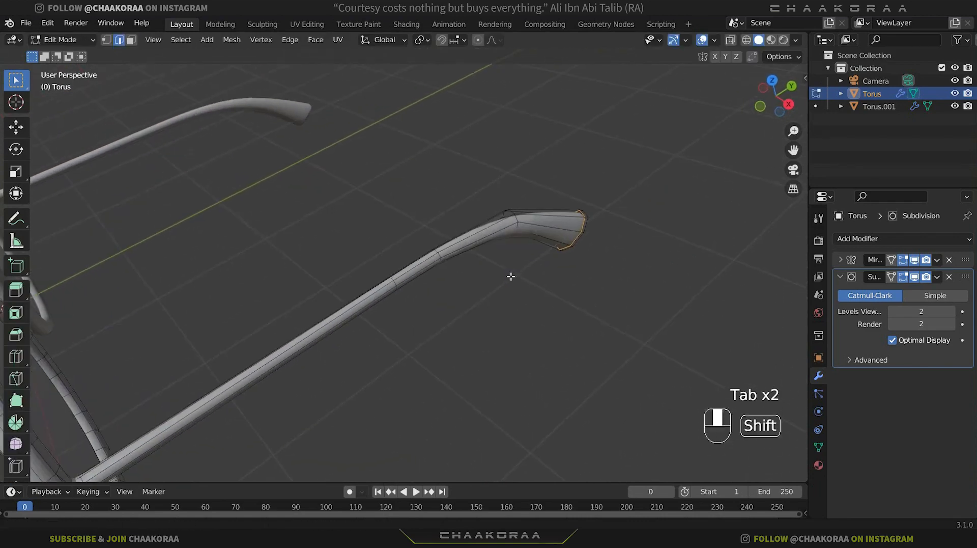
scroll(452, 276, up, 2)
middle_drag(571, 273, 405, 261)
key(3)
middle_drag(340, 237, 209, 195)
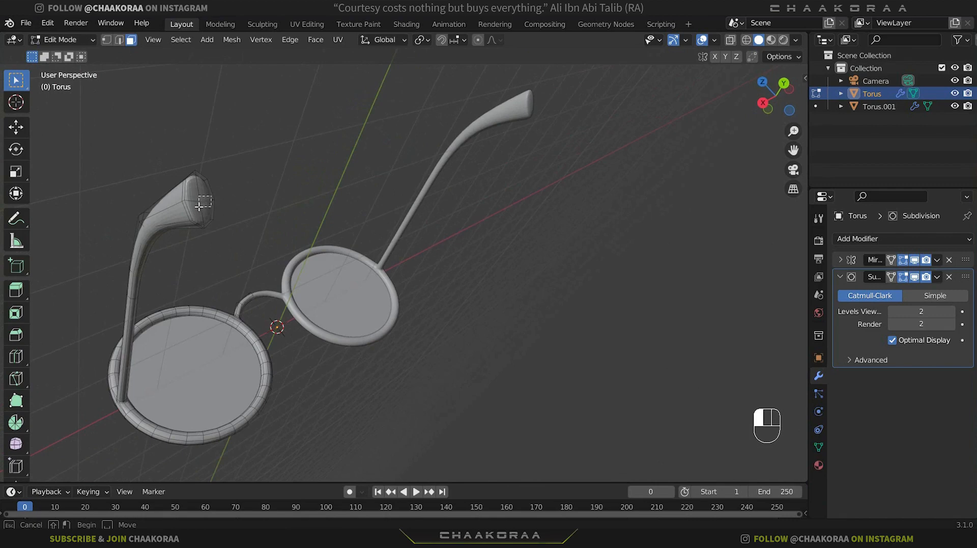
drag(199, 206, 197, 208)
middle_drag(229, 217, 385, 231)
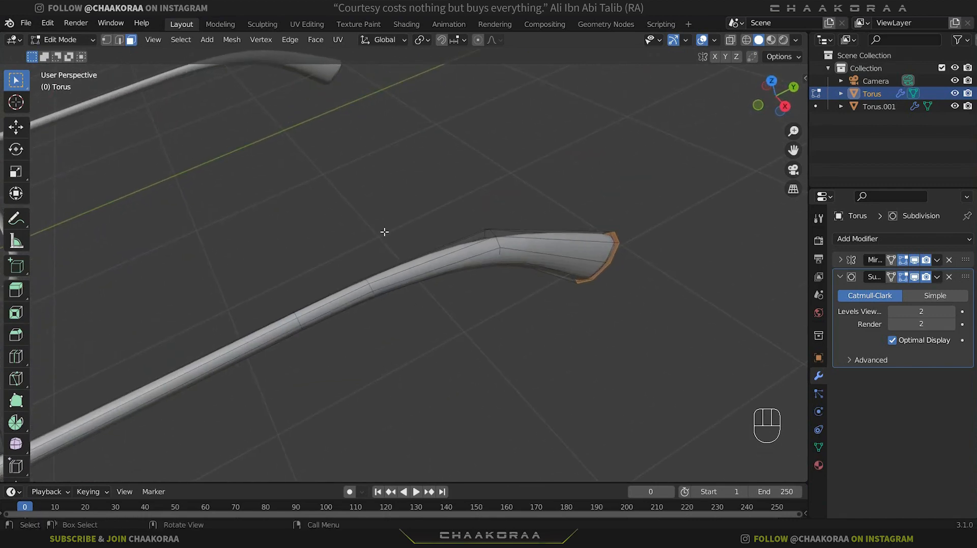
key(ctrl+KP_Add)
key(ctrl+KP_Add)
key(ctrl+KP_Add)
key(ctrl+KP_Add)
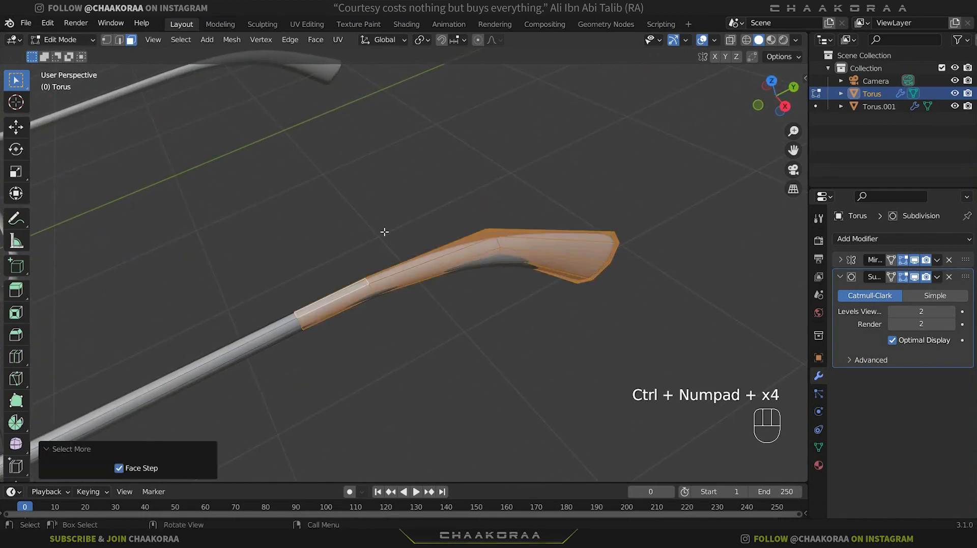
Step: Duplicate the selected ear section in place, separate the copy into its own object and leave mesh editing
middle_drag(363, 260, 411, 272)
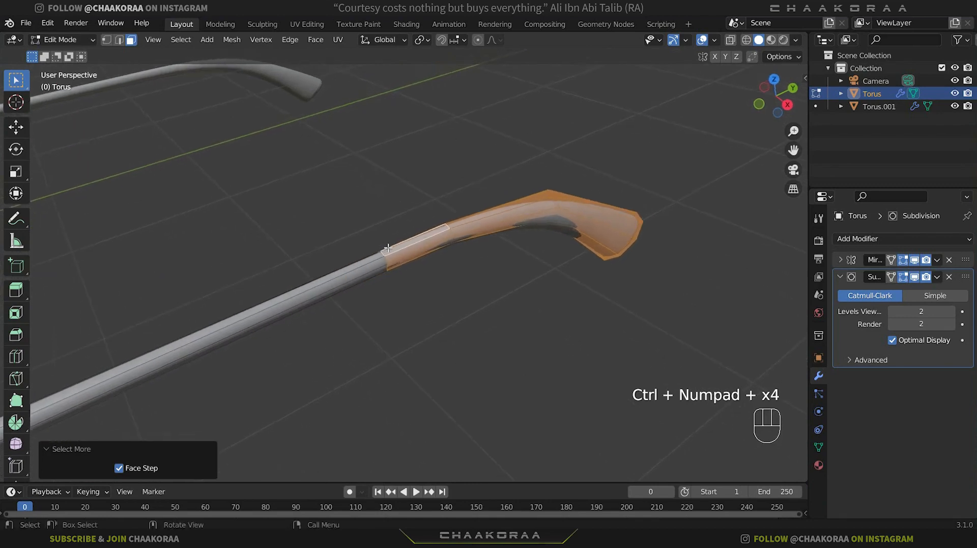
key(shift+d)
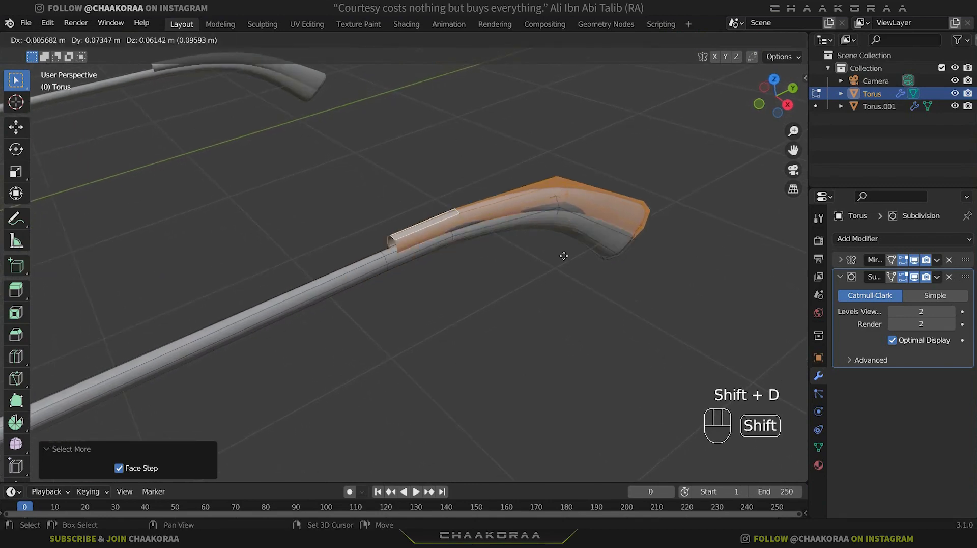
right_click(566, 266)
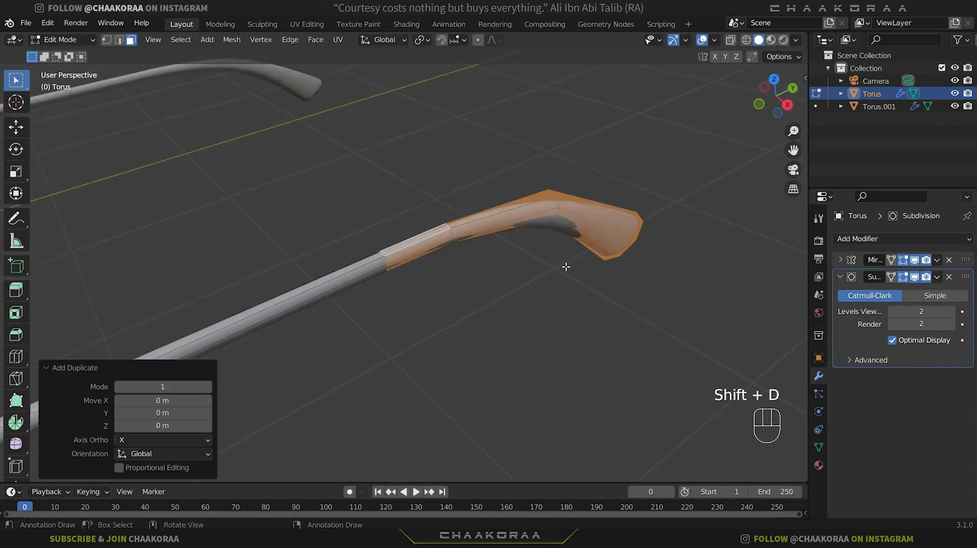
key(p)
click(566, 266)
key(Tab)
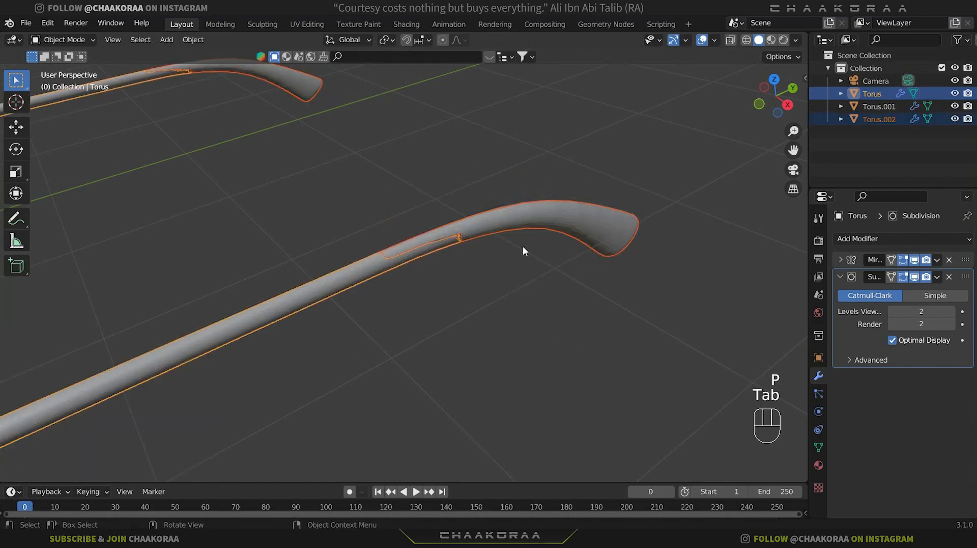
Step: Select the separated ear piece and scale its whole mesh to about 0.962
click(500, 228)
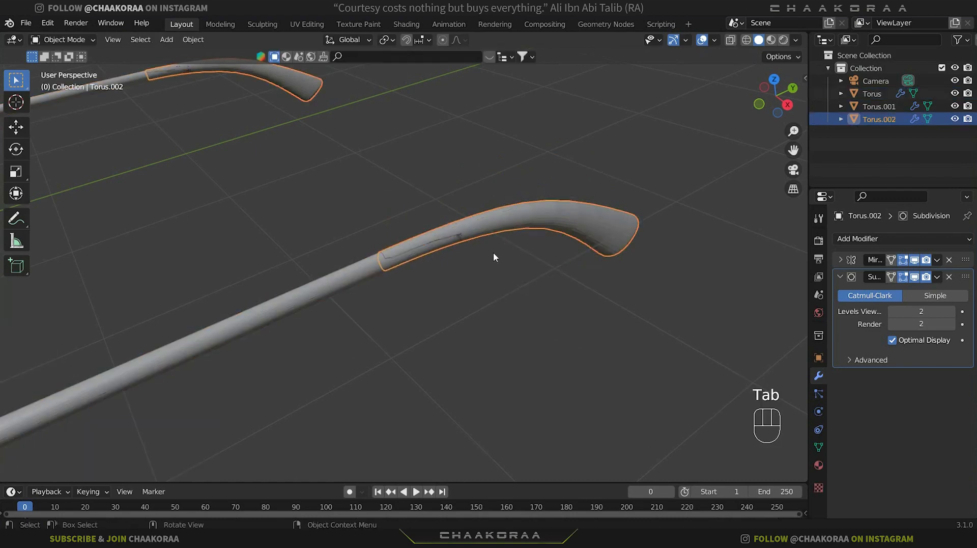
key(Tab)
middle_drag(475, 261, 593, 248)
key(a)
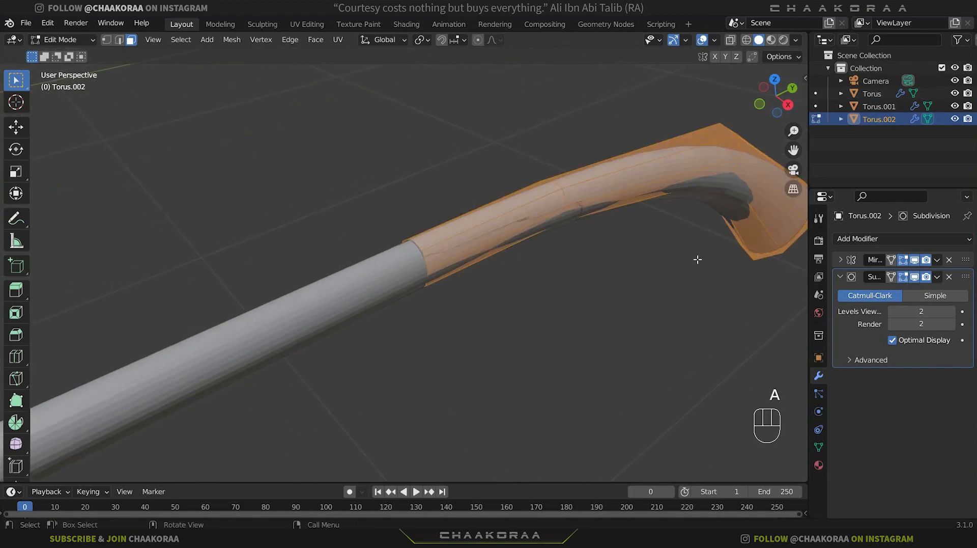
key(s)
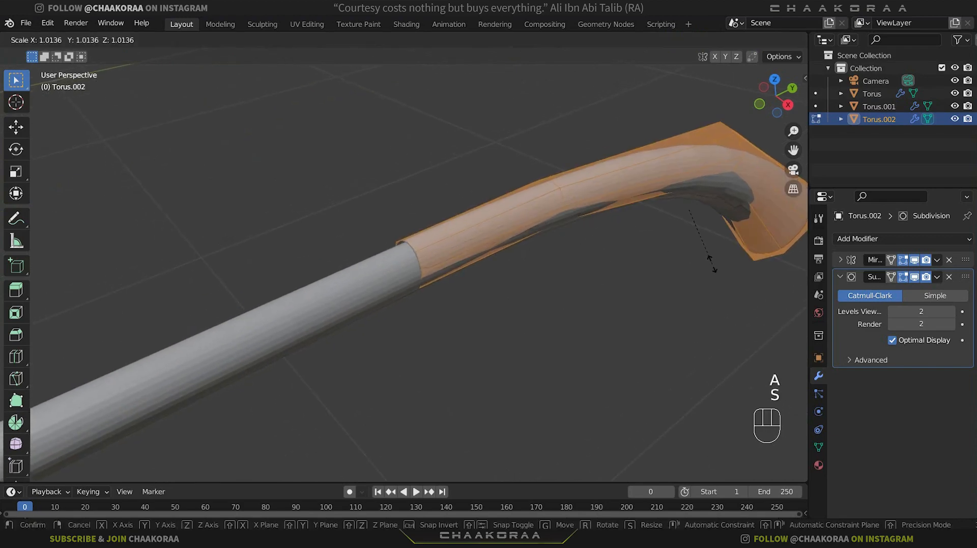
right_click(707, 279)
key(s)
key(shift)
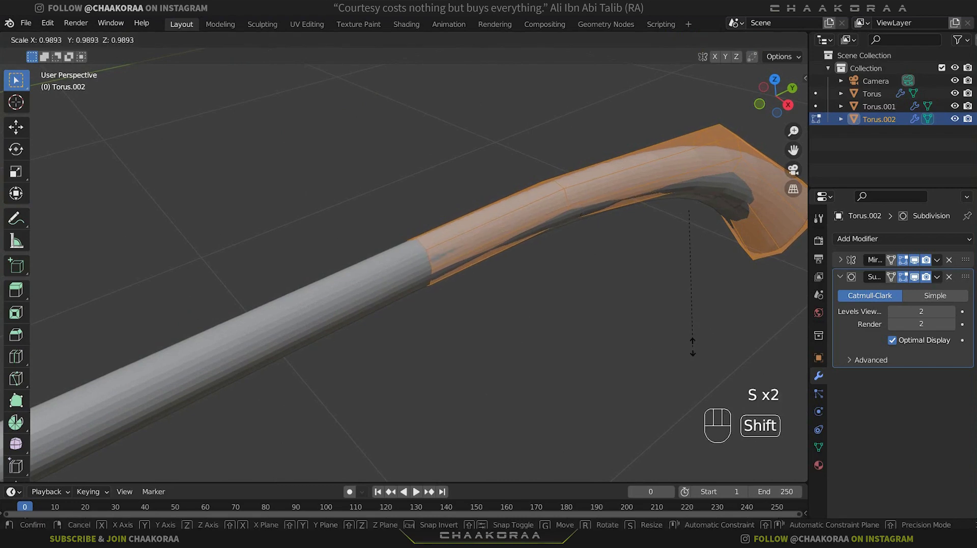
click(677, 308)
scroll(652, 302, down, 2)
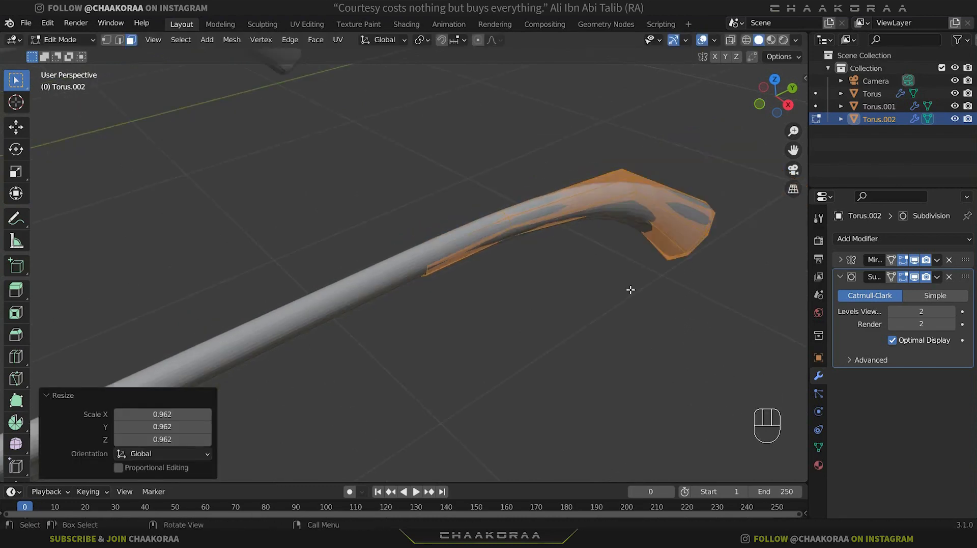
Step: Extrude the ear piece's faces along their normals by about 0.0266 m to form a thick sleeve around the arm
key(alt+e)
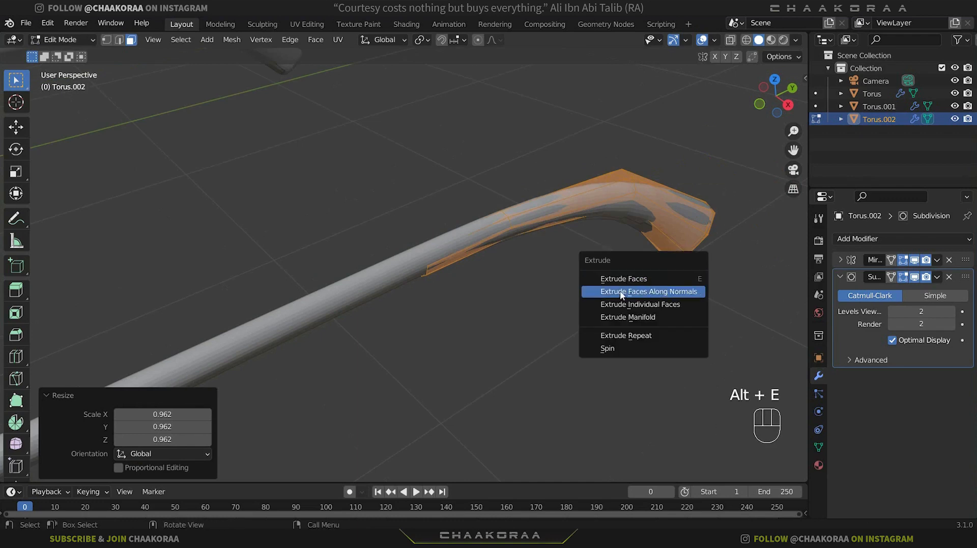
click(682, 293)
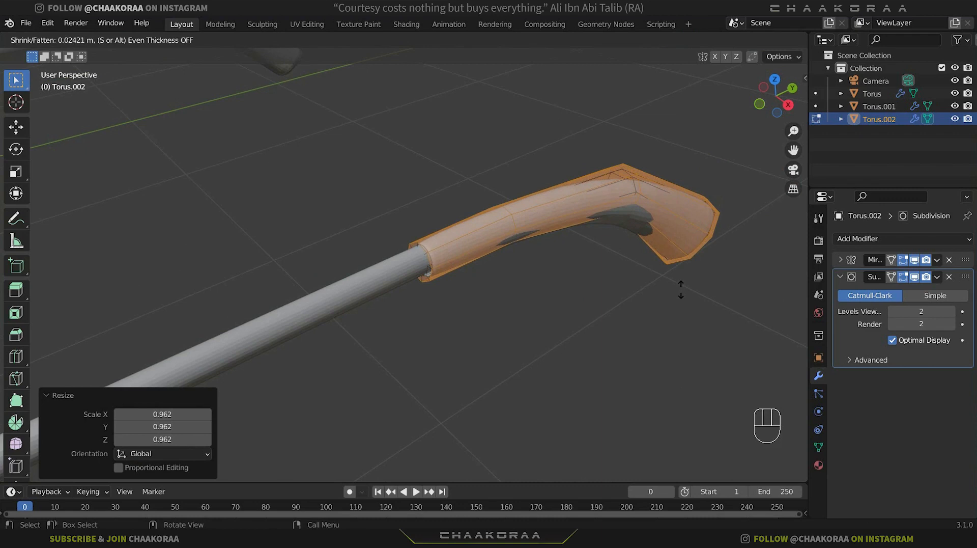
key(shift)
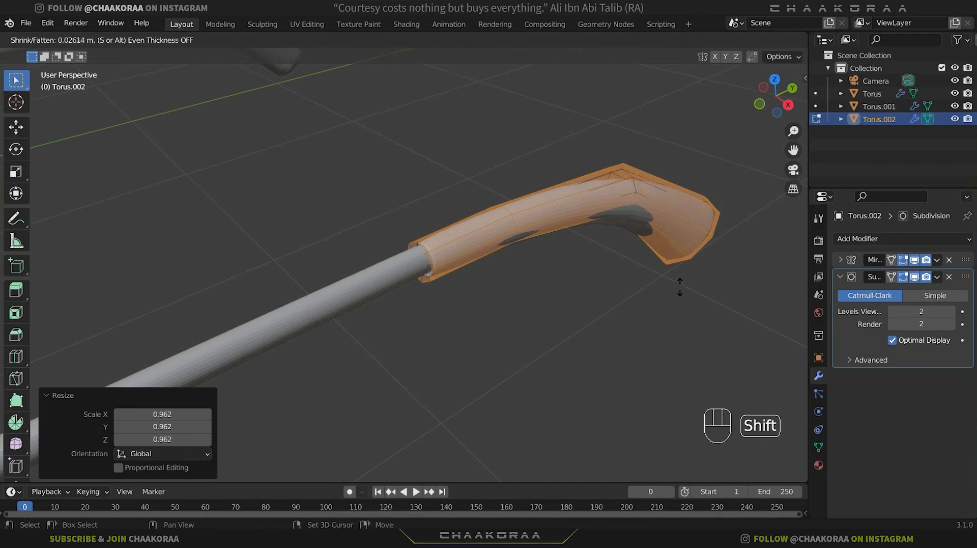
shift+click(680, 287)
middle_drag(561, 292, 593, 292)
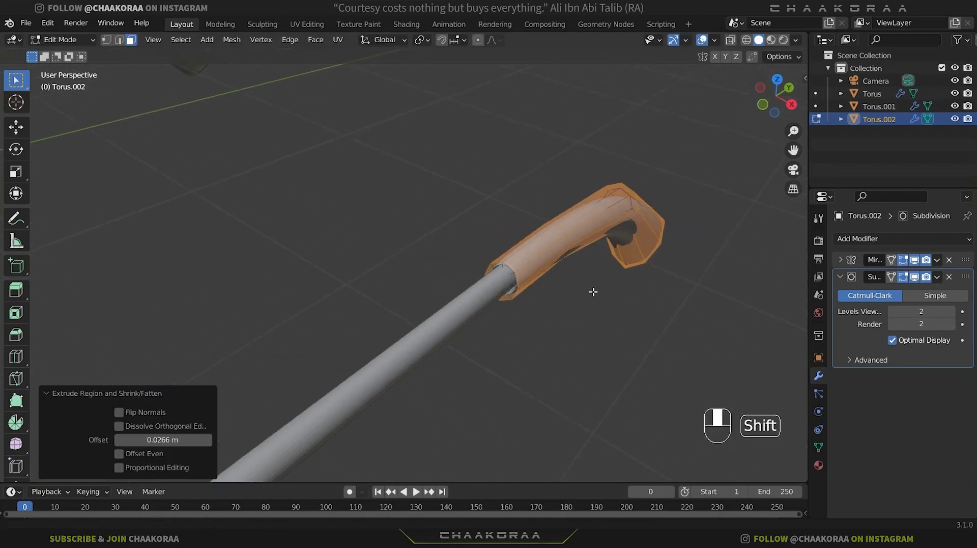
scroll(560, 289, up, 4)
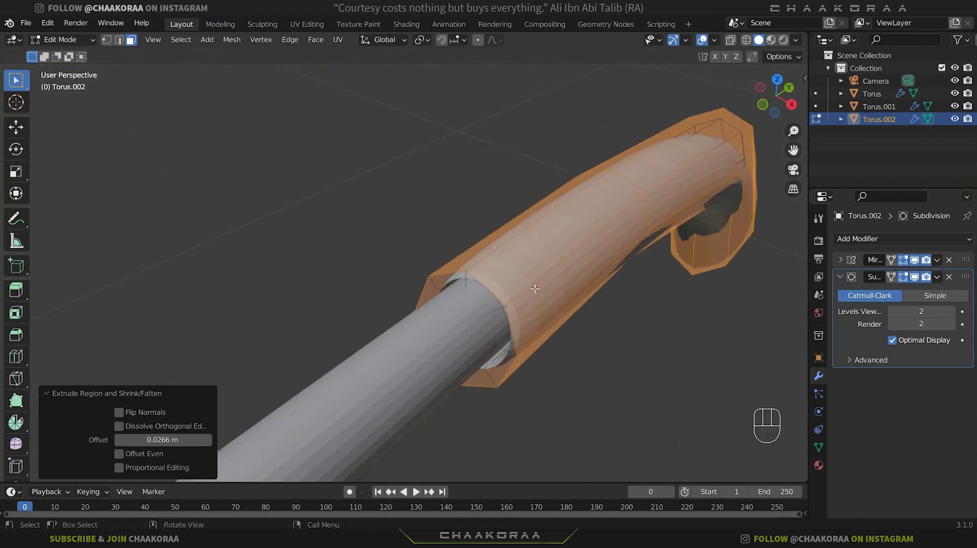
Step: Add a loop cut around the wall at the sleeve's opening and slide it outward to a factor of about -0.667
shift+middle_drag(535, 288, 523, 265)
key(ctrl)
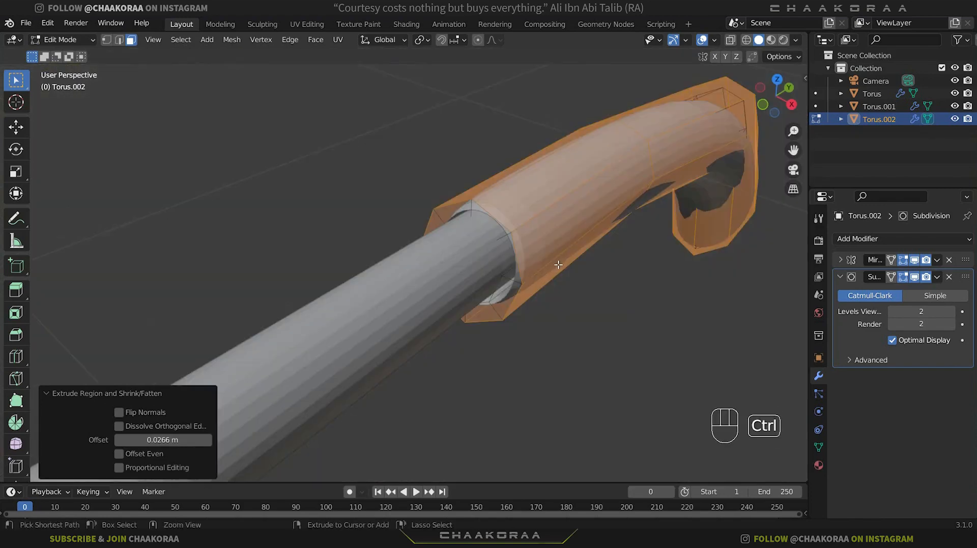
key(ctrl)
key(ctrl+r)
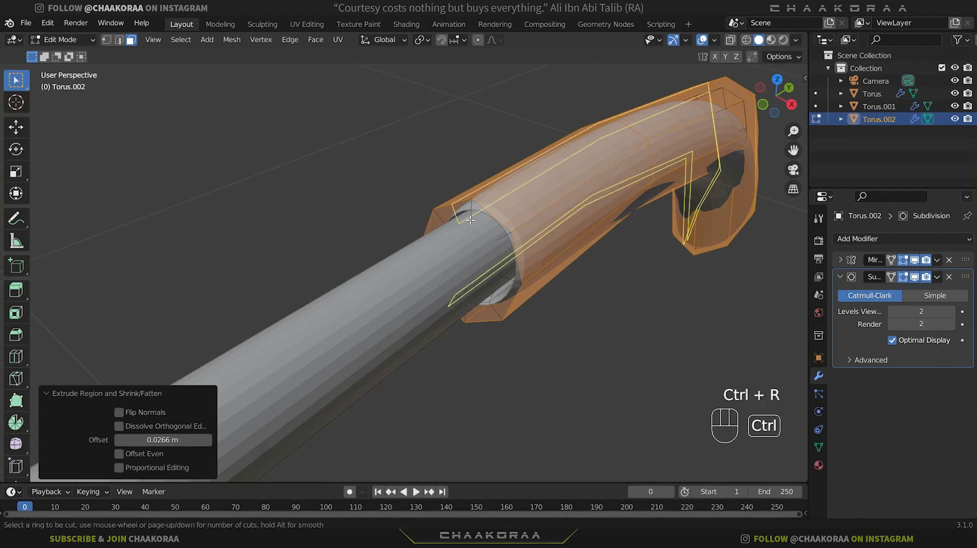
click(468, 214)
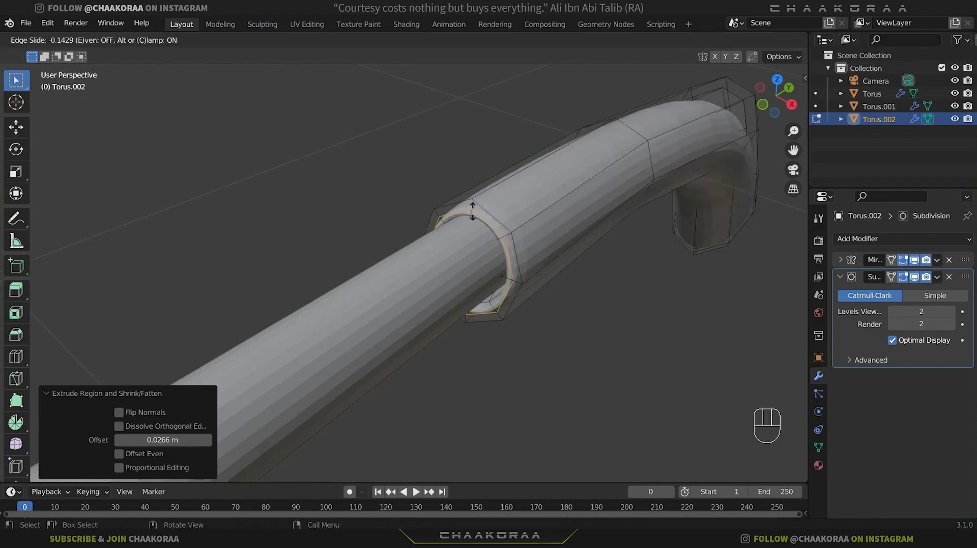
click(477, 206)
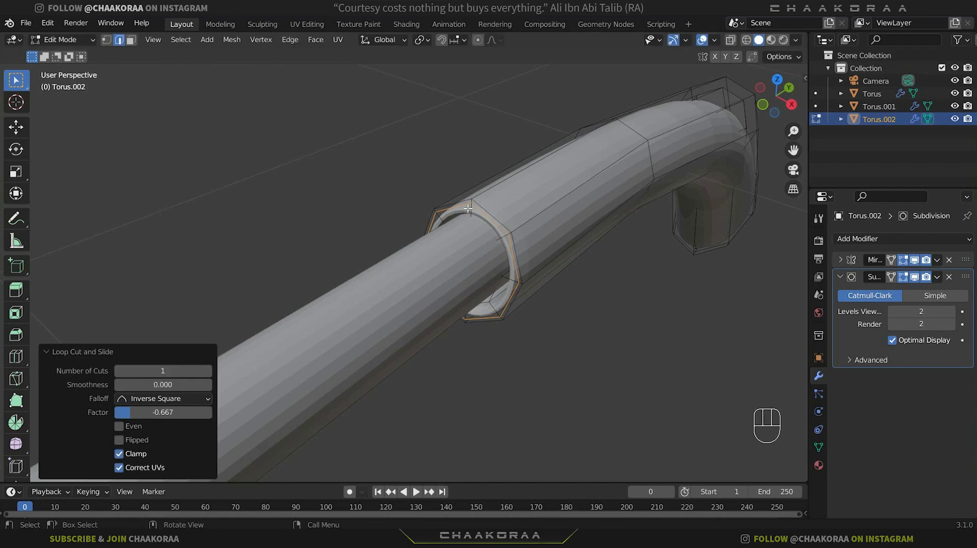
Step: Add a second loop cut around the sleeve's opening, slide it to the inner edge and check the result outside mesh editing
key(ctrl+r)
click(468, 215)
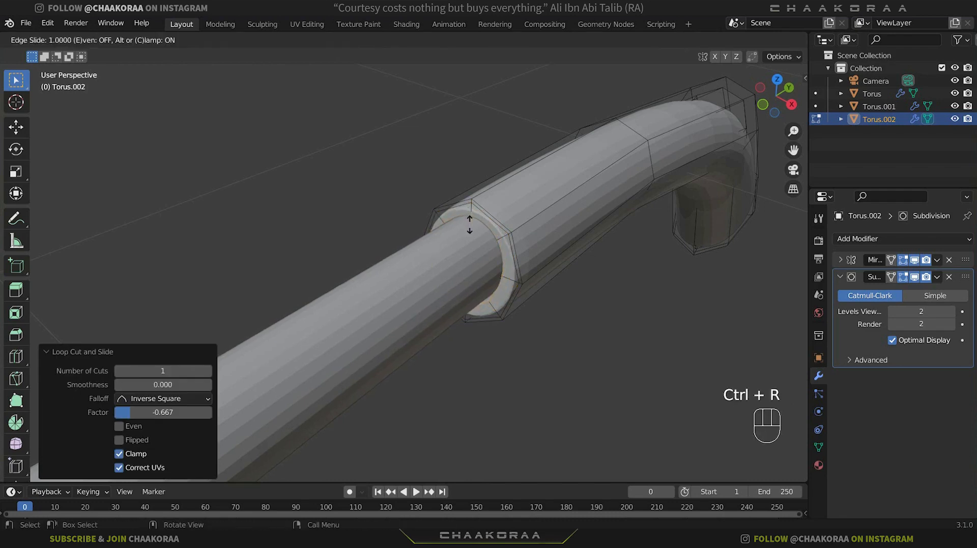
click(470, 226)
key(Tab)
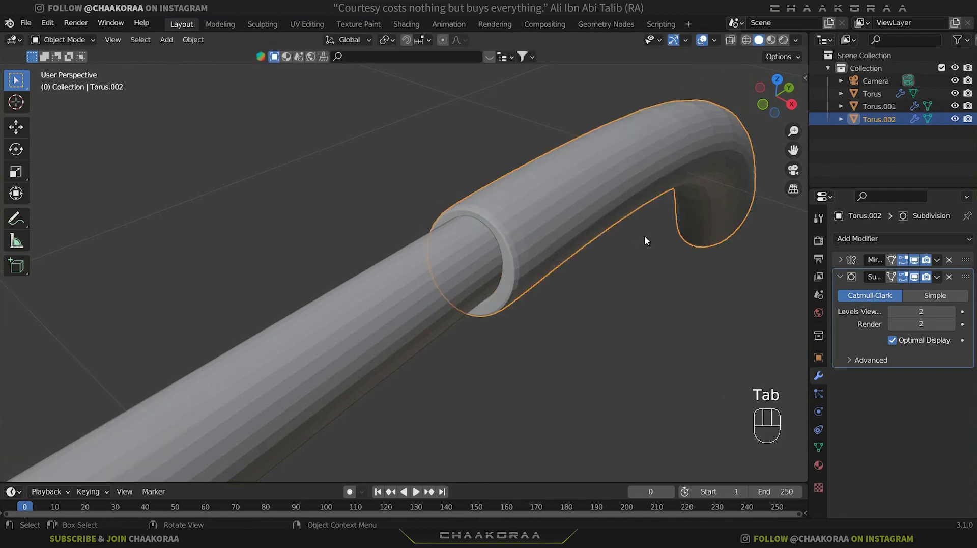
middle_drag(660, 256, 365, 255)
scroll(646, 227, down, 4)
Step: Select the edge at the sleeve's tip and show the mesh in the right orthographic view with X-ray on
key(Tab)
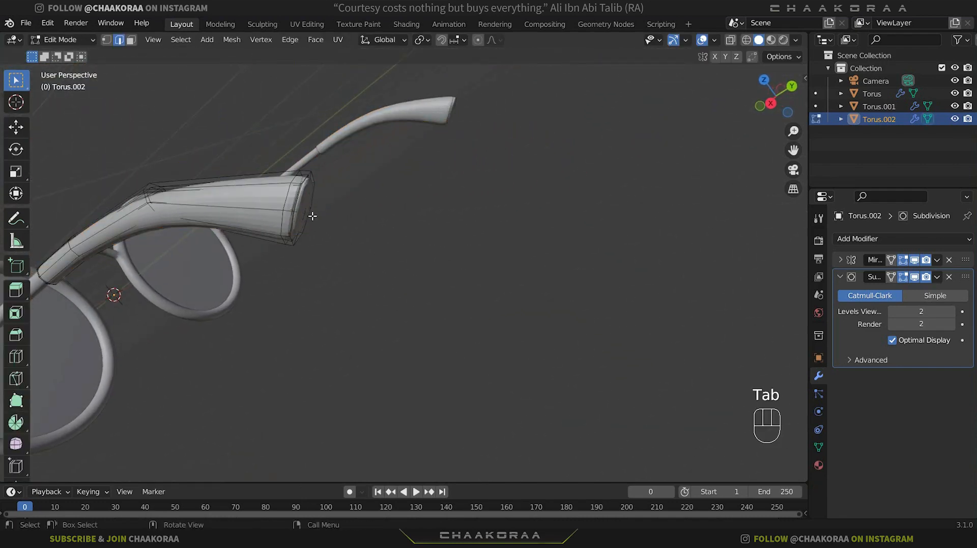
click(305, 217)
key(KP_3)
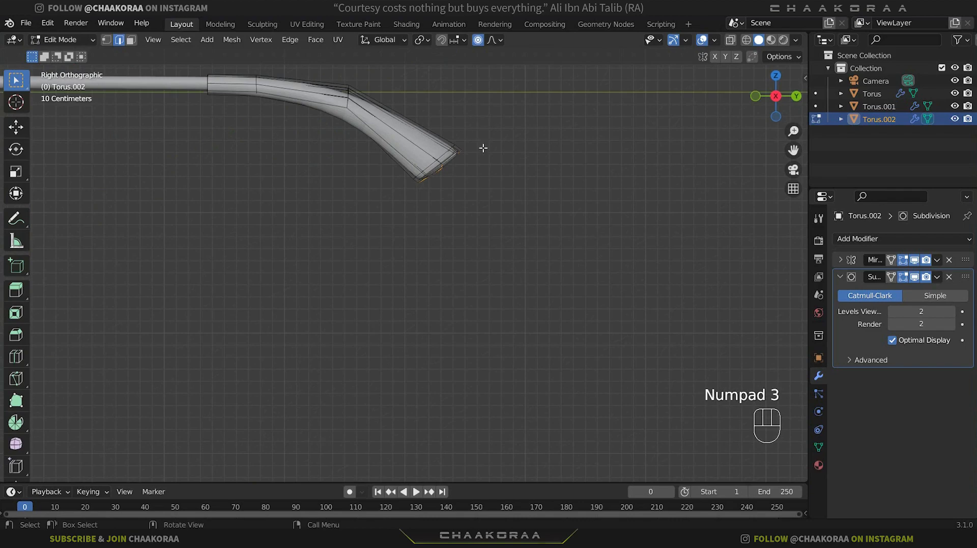
click(731, 40)
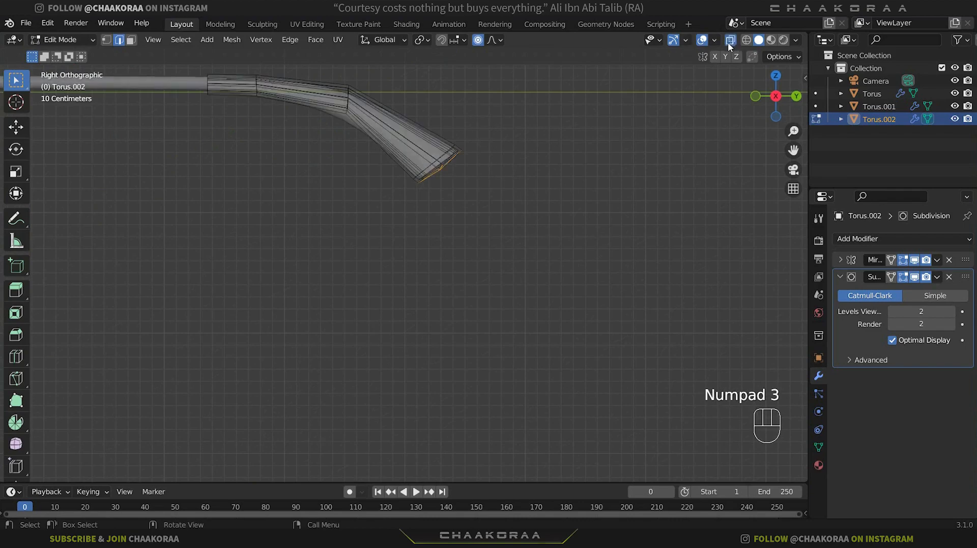
Step: Select the end cap of the temple tip and move it about 0.02 m along Y and -0.02 m along Z with proportional editing
drag(480, 149, 440, 174)
scroll(432, 157, up, 2)
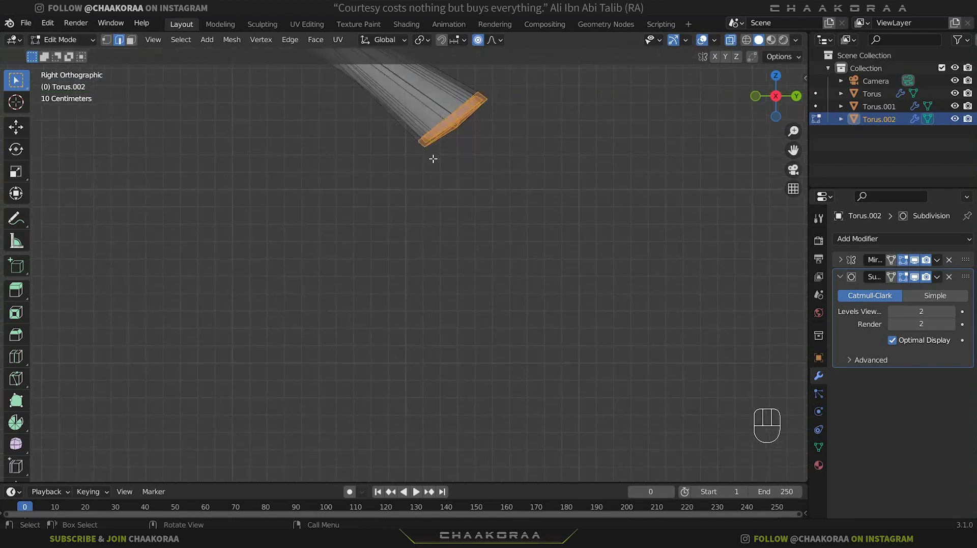
shift+middle_drag(432, 157, 484, 233)
key(g)
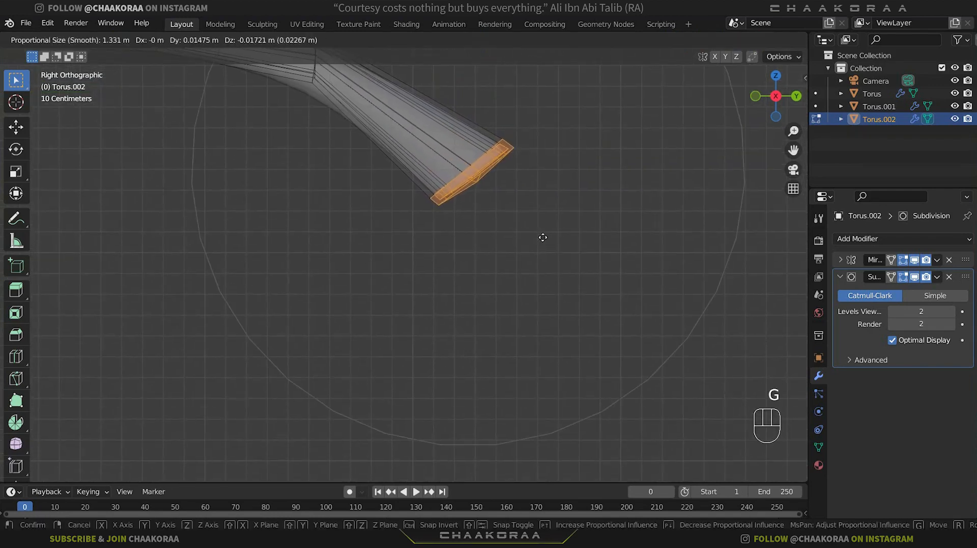
click(482, 231)
scroll(475, 230, down, 2)
middle_drag(475, 230, 496, 180)
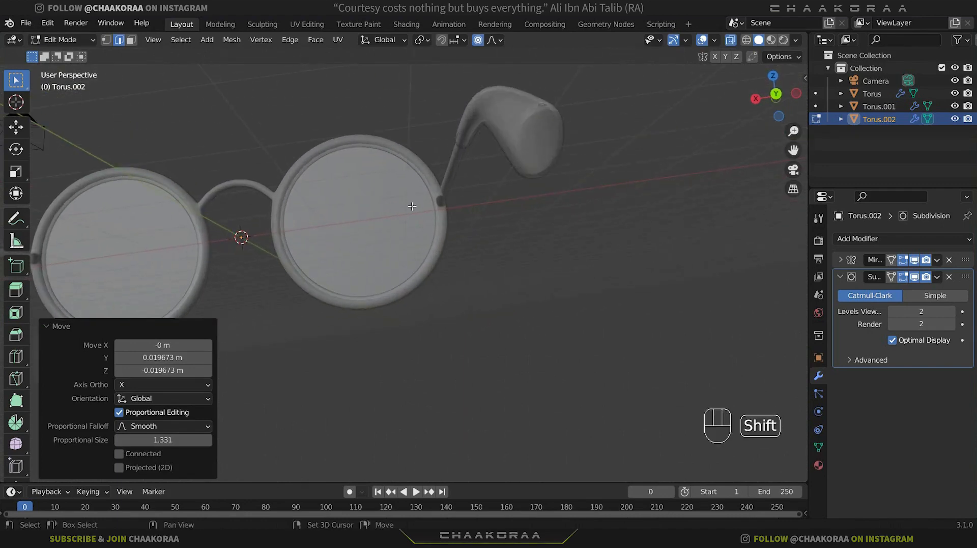
Step: Scale the selected end of the temple tip to about 1.06 with proportional editing
scroll(381, 236, down, 1)
middle_drag(437, 244, 585, 259)
middle_drag(391, 251, 501, 262)
key(s)
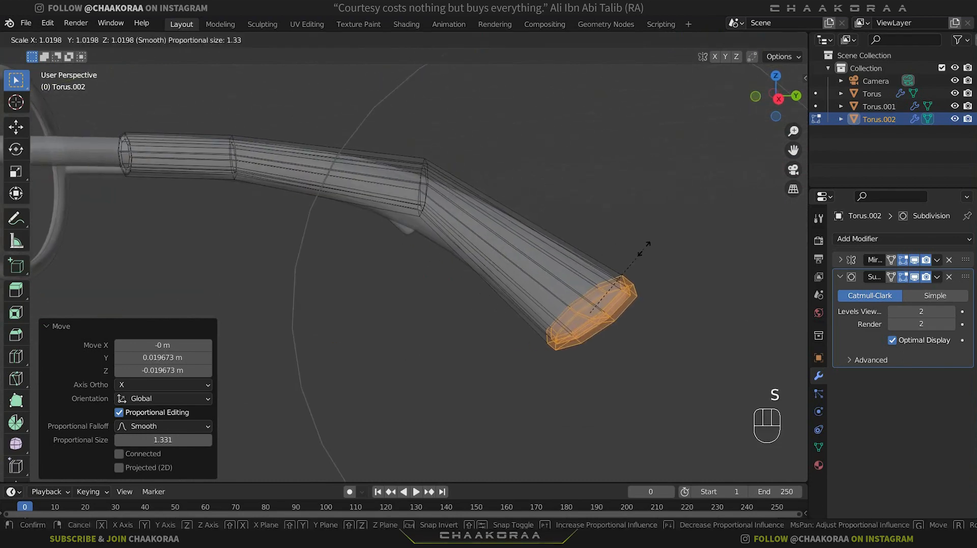
click(645, 248)
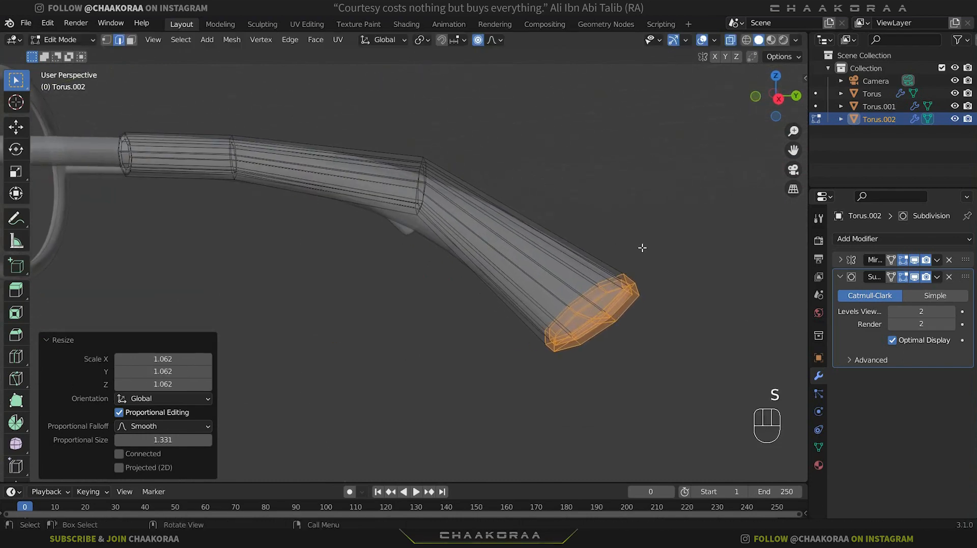
Step: From the right orthographic view, extend the temple tip's end about 0.019 m along Y with proportional editing
key(KP_3)
scroll(300, 199, up, 6)
shift+middle_drag(491, 125, 493, 249)
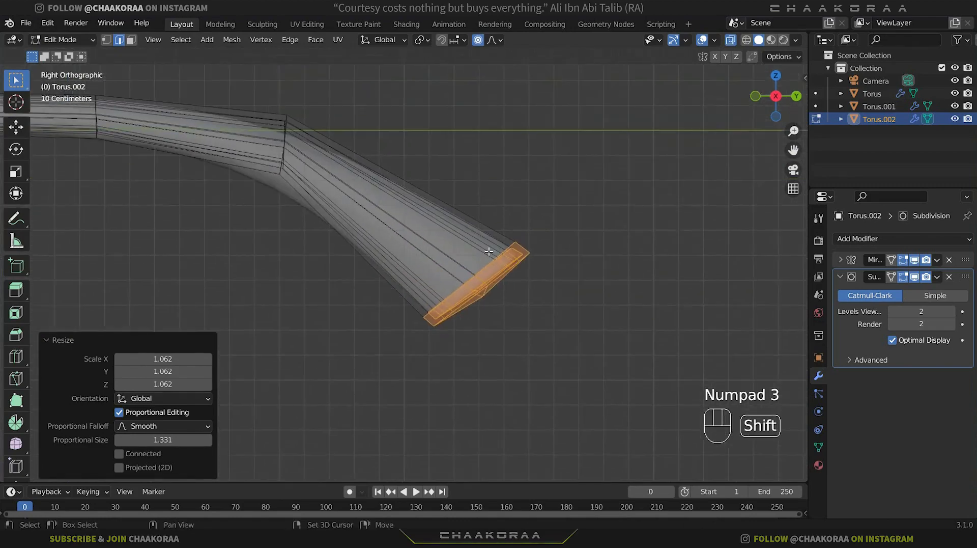
scroll(490, 250, up, 3)
scroll(498, 249, down, 2)
key(g)
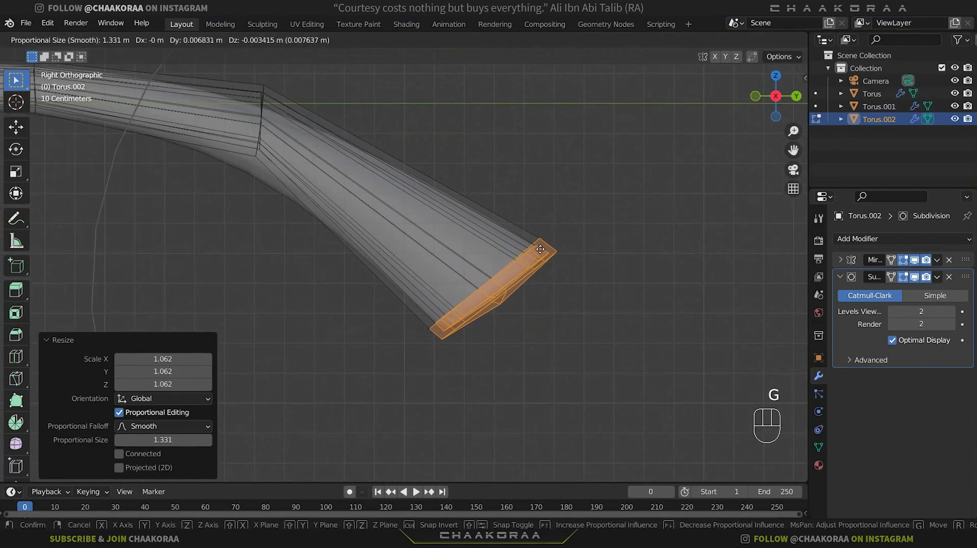
click(545, 245)
scroll(568, 173, down, 4)
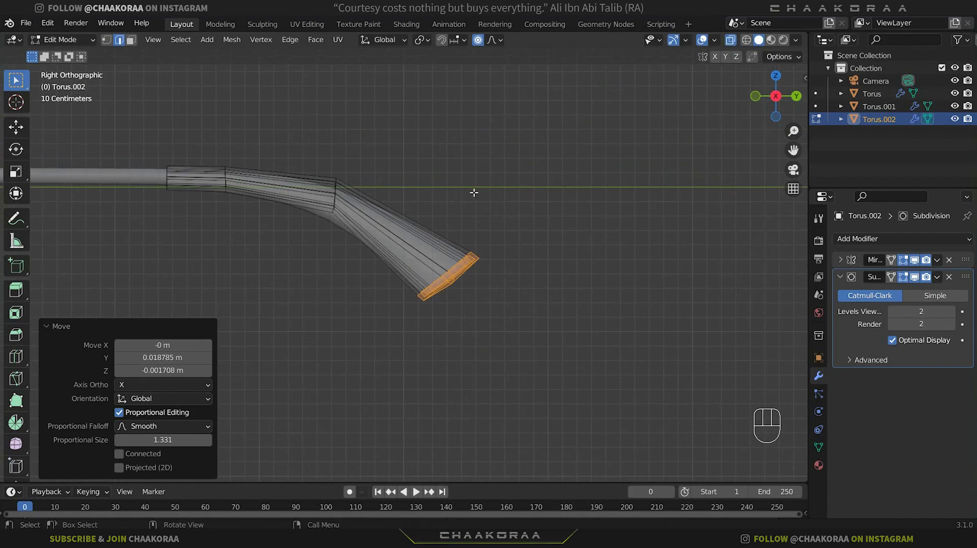
Step: Turn off X-ray, return to Object Mode and apply Shade Smooth to the temple tips
middle_drag(474, 193, 450, 234)
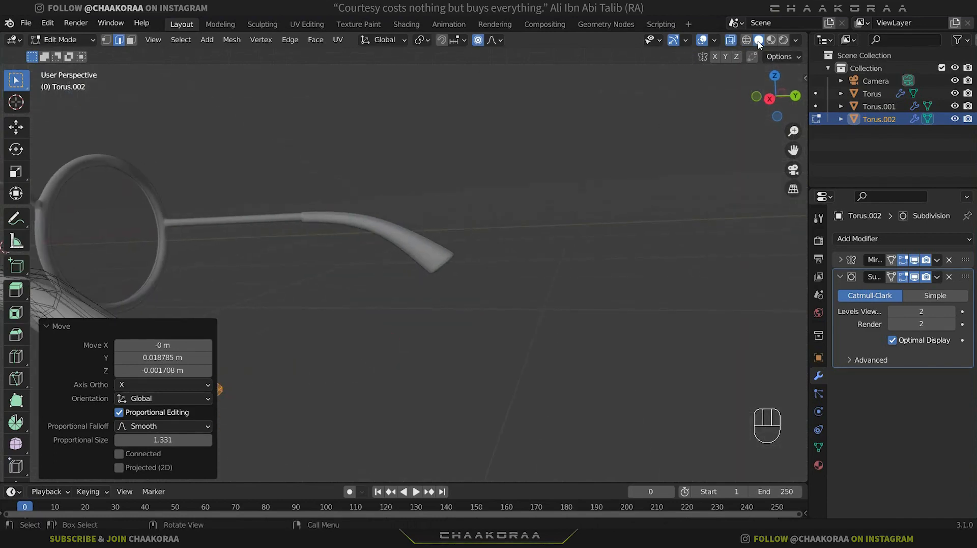
key(alt+z)
key(Tab)
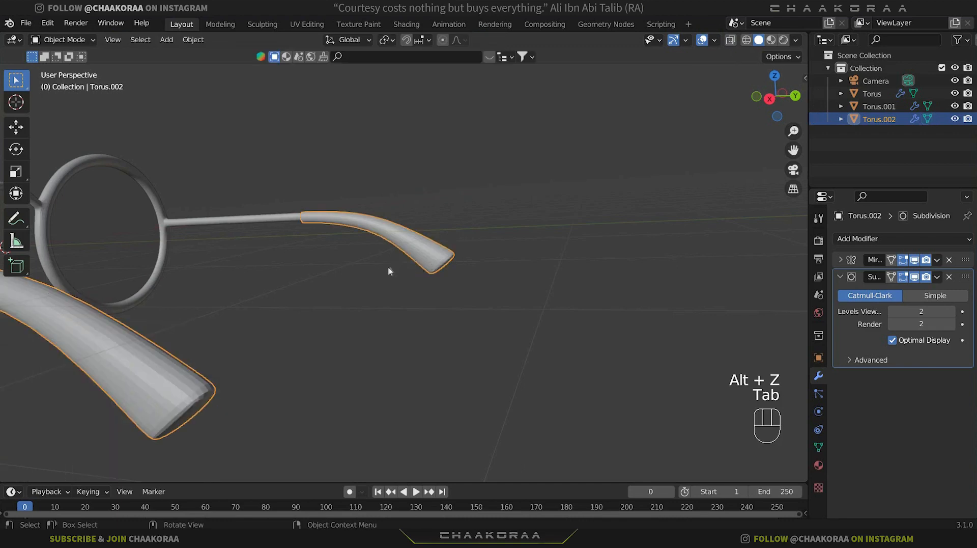
shift+middle_drag(388, 268, 468, 286)
click(615, 252)
click(469, 286)
right_click(434, 279)
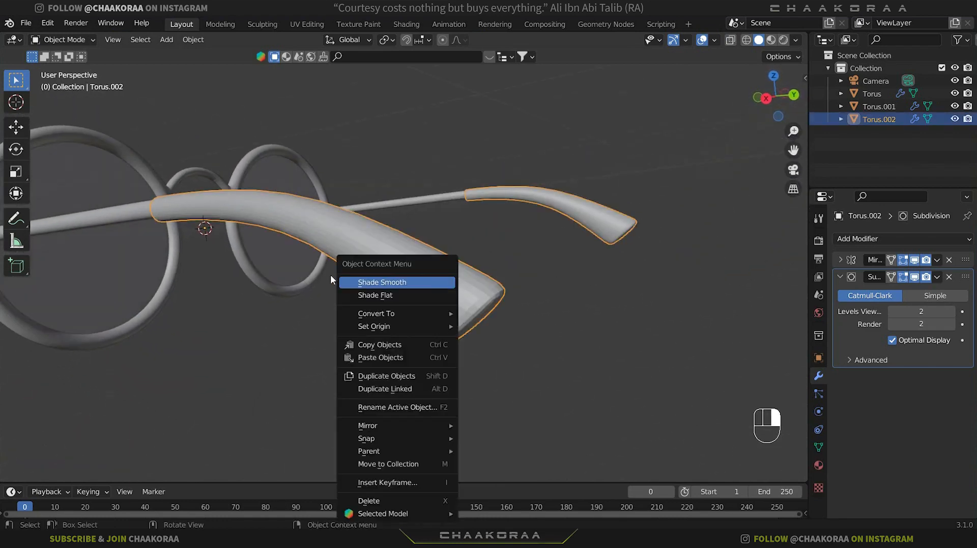
click(380, 281)
Step: Apply Shade Smooth to the main glasses frame
click(313, 313)
middle_drag(313, 313, 498, 287)
click(271, 270)
right_click(272, 269)
click(270, 266)
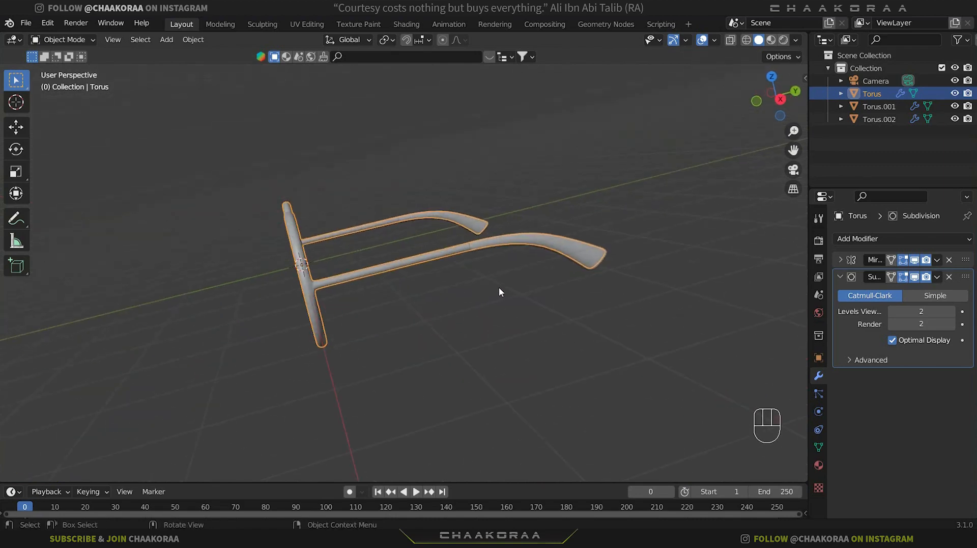
Step: Select the temple tips, the lenses and lastly the frame, and parent them to the frame with the Object option
click(498, 252)
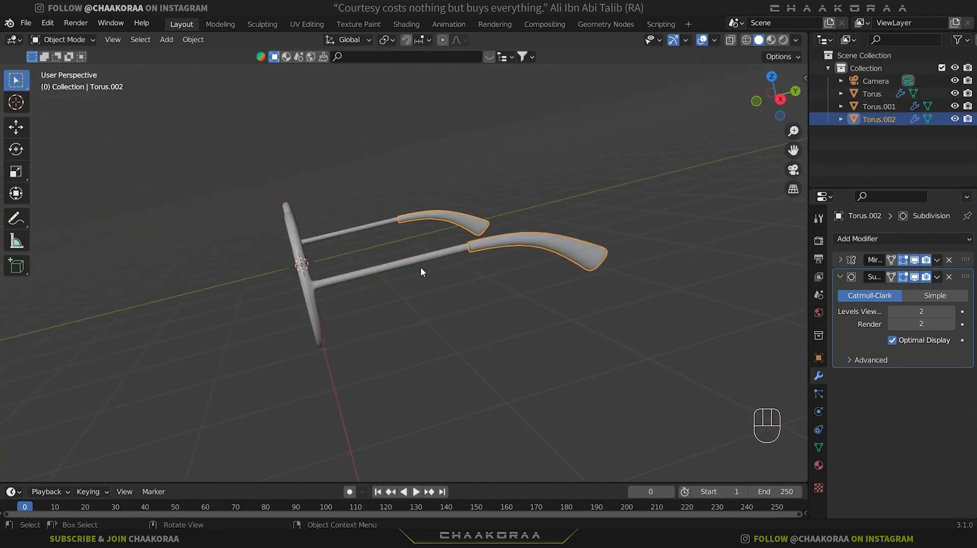
middle_drag(416, 287, 445, 286)
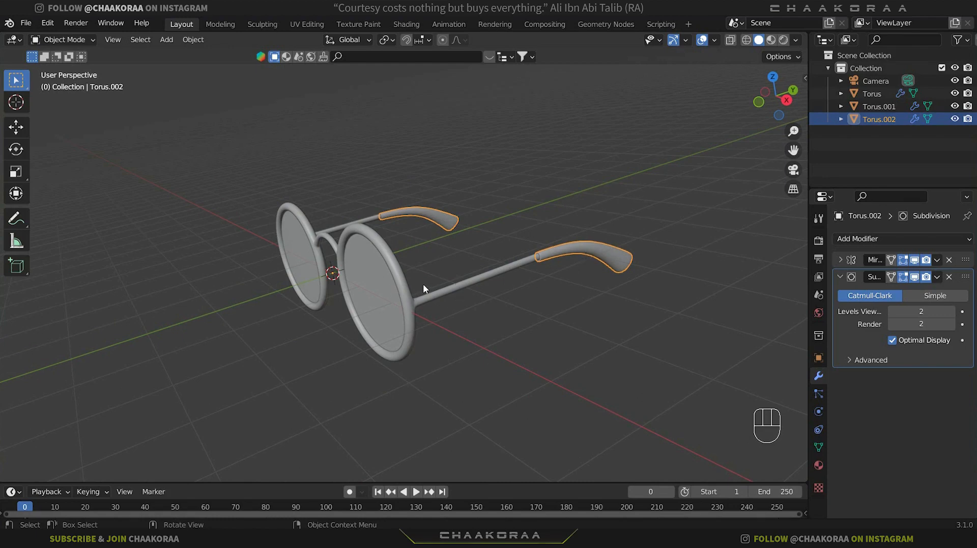
shift+click(387, 289)
shift+click(439, 297)
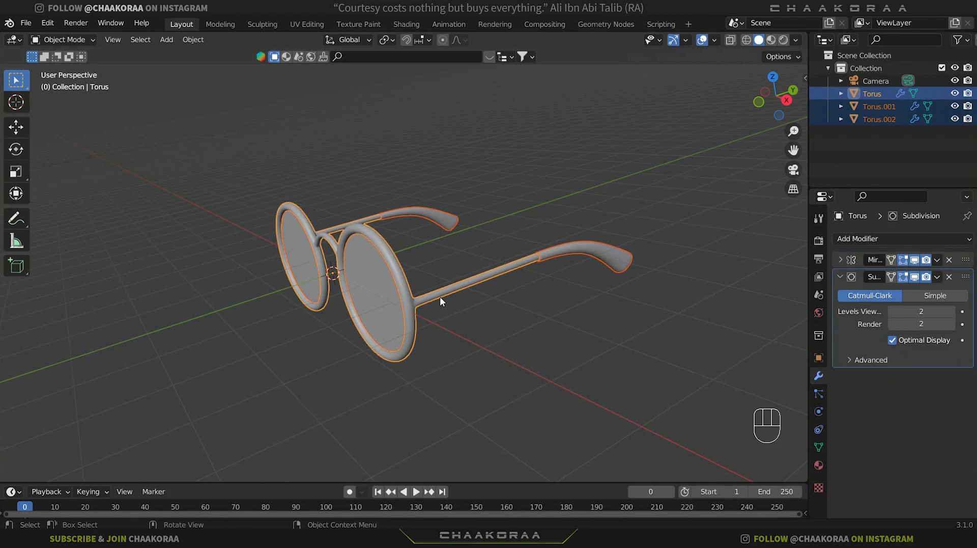
key(ctrl+p)
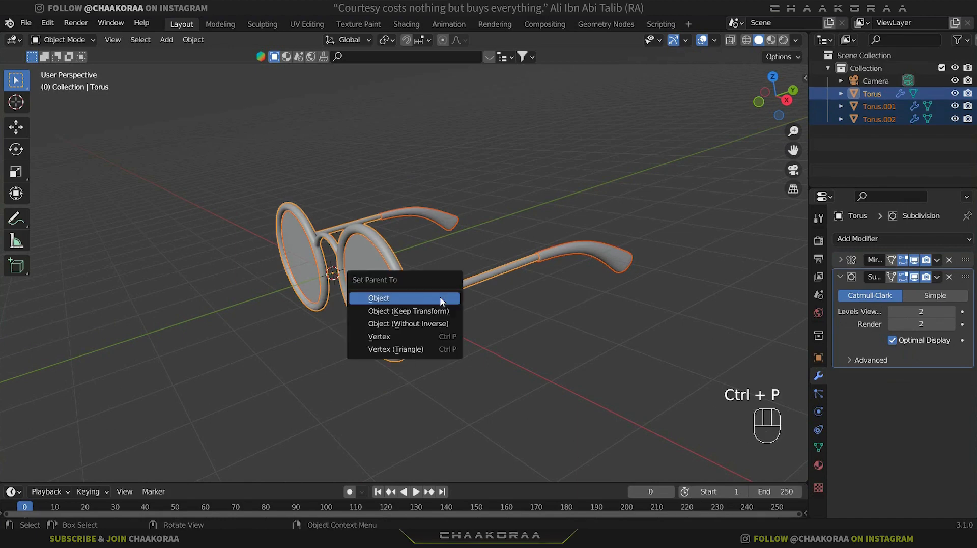
click(440, 296)
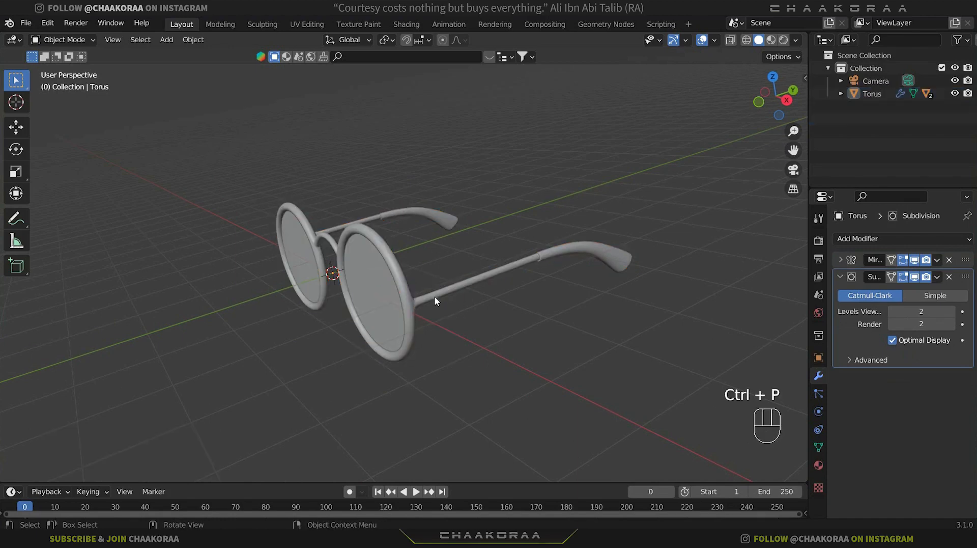
Step: Test the parenting by moving the frame with its attached parts, and cancel the move
click(532, 301)
click(481, 275)
key(g)
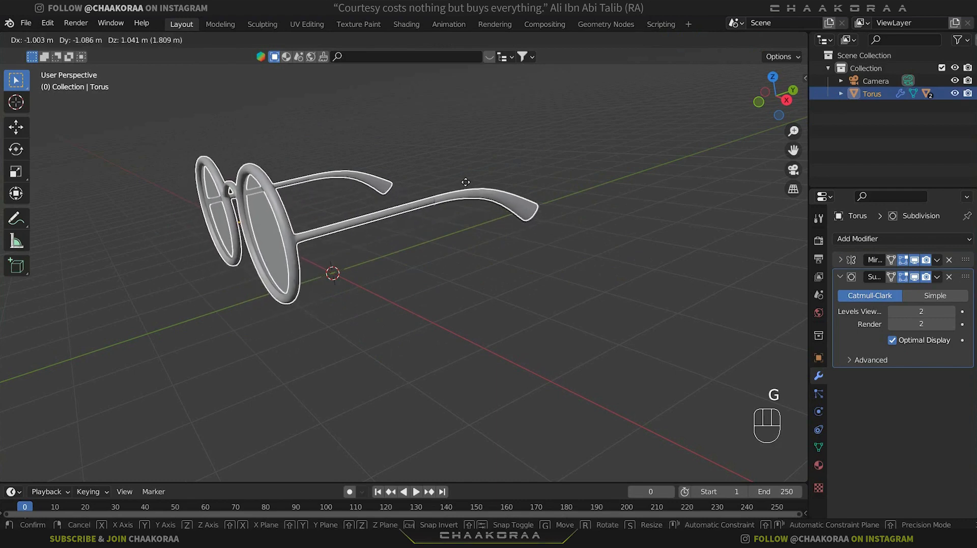
right_click(389, 276)
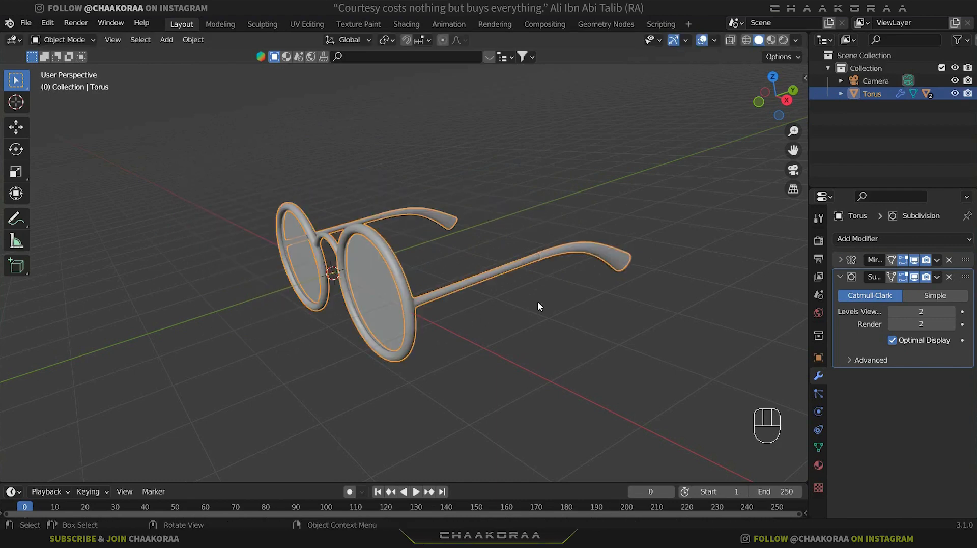
Step: Add a 2 m plane at the origin and scale it up into a ground surface extending far beyond the glasses
middle_drag(539, 305, 520, 319)
key(shift+a)
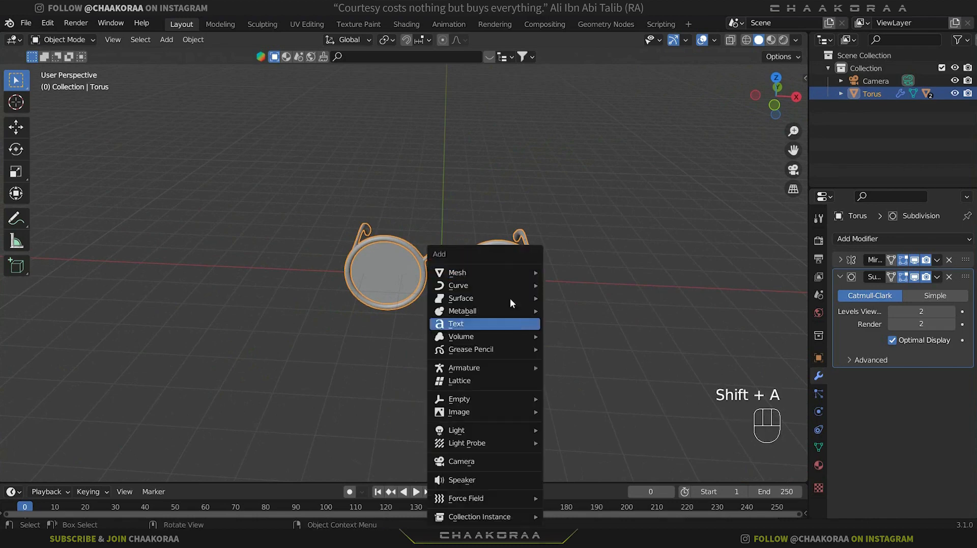
mouse_move(517, 273)
click(616, 271)
key(s)
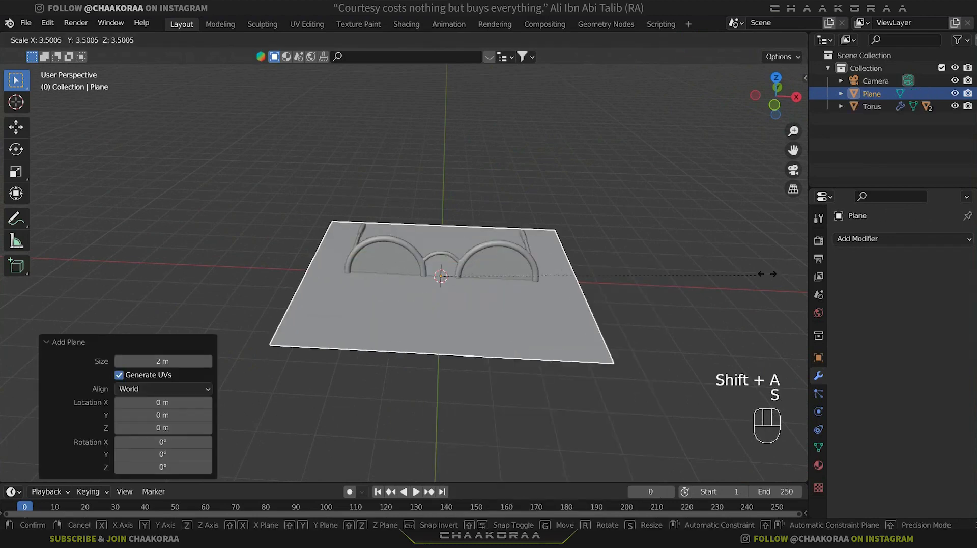
key(s)
click(26, 268)
key(s)
key(s)
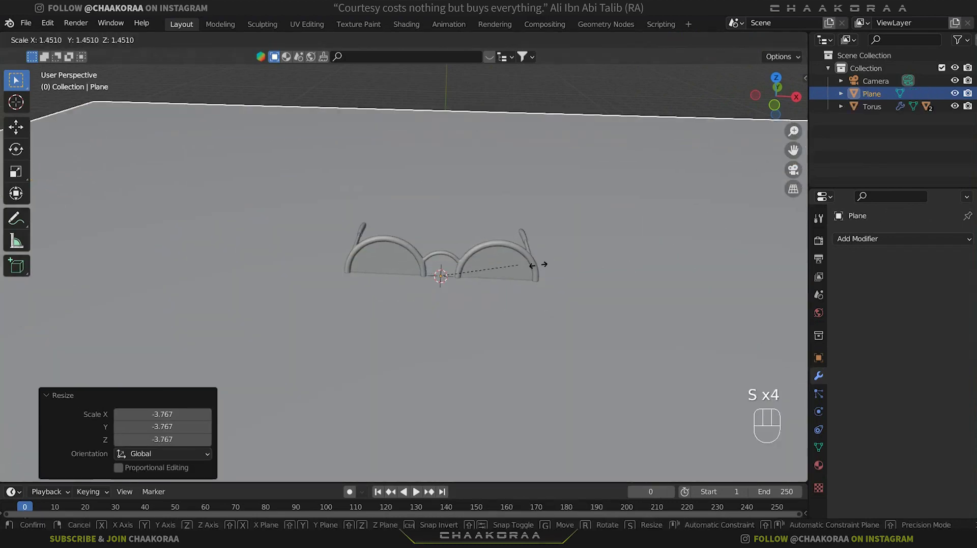
click(480, 292)
key(s)
right_click(456, 284)
scroll(457, 283, up, 2)
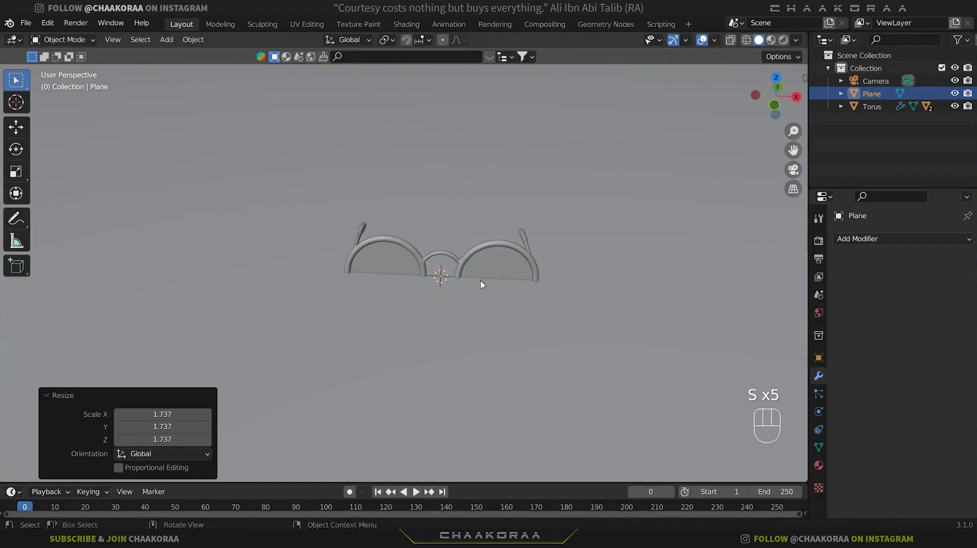
Step: Select the glasses frame and raise it about 1.02 m along Z so it sits on the ground plane
middle_drag(480, 280, 434, 279)
click(430, 257)
scroll(430, 260, up, 3)
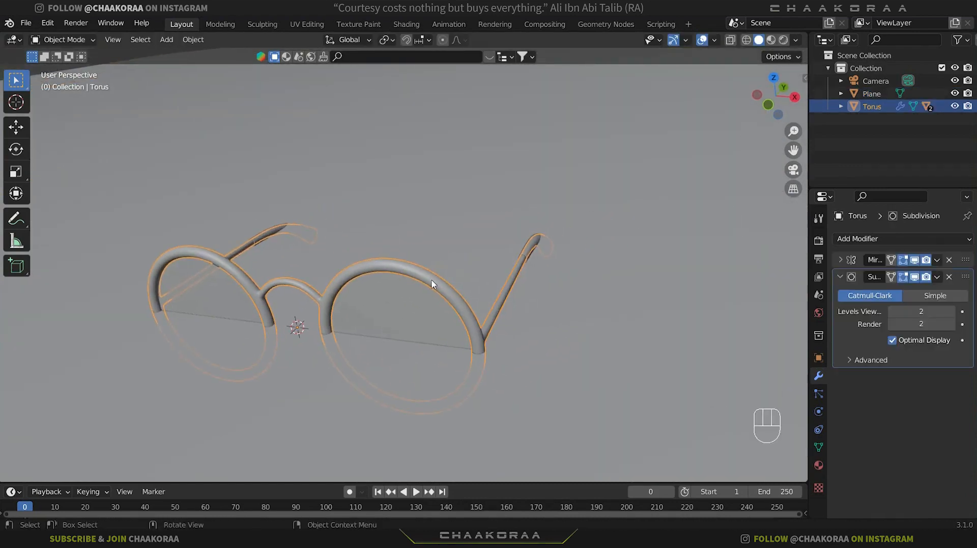
key(g)
key(z)
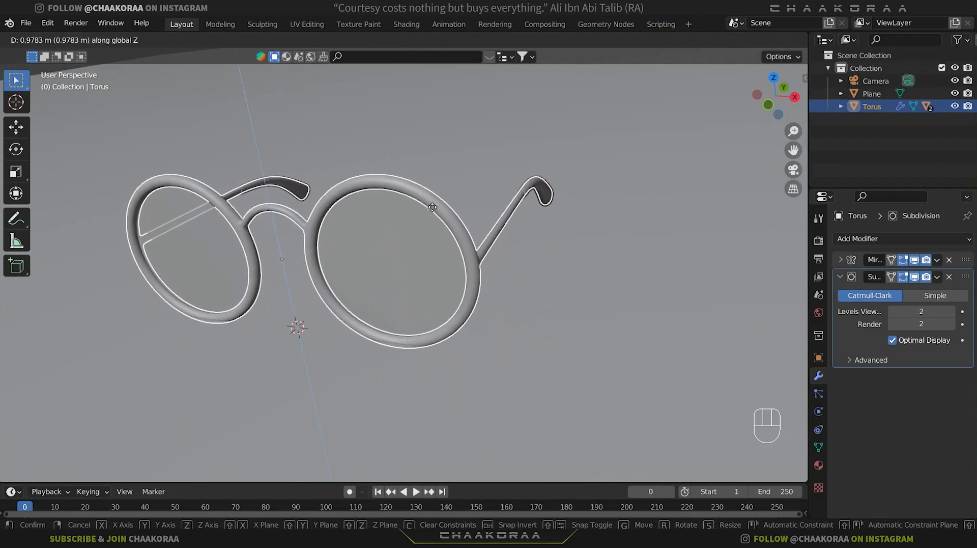
click(421, 230)
Step: From the right orthographic view, rotate the glasses about 4.43° so the temple tips tilt down to the ground
middle_drag(484, 262, 323, 258)
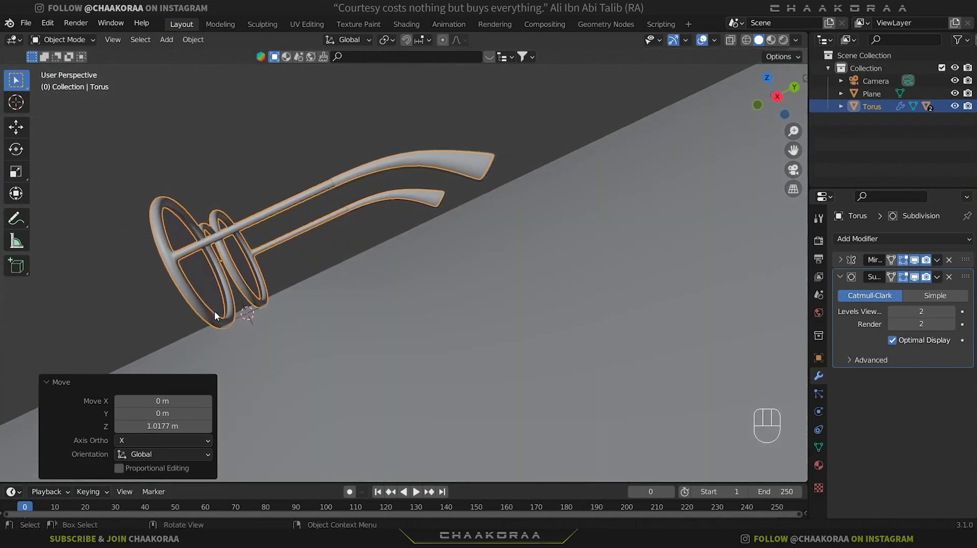
key(KP_3)
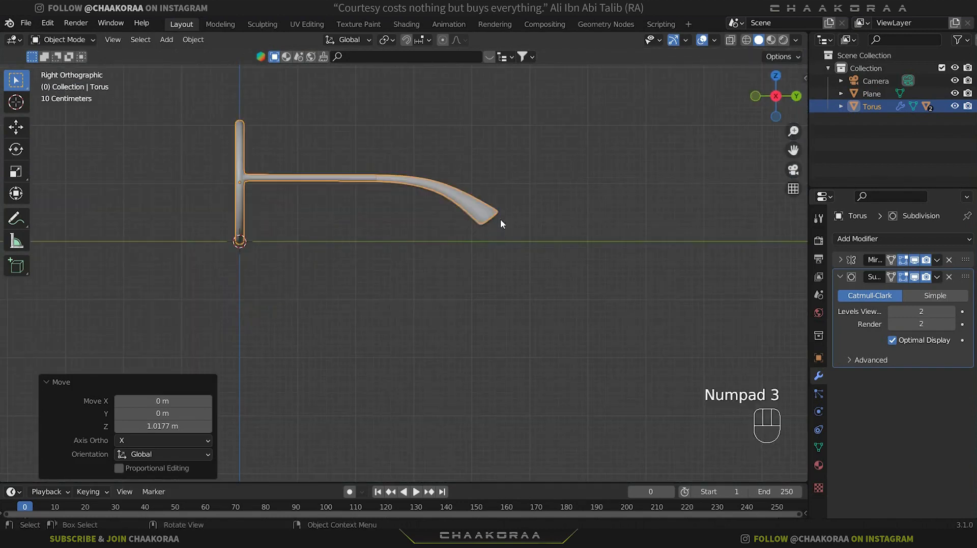
scroll(419, 199, up, 2)
shift+middle_drag(435, 197, 521, 260)
key(r)
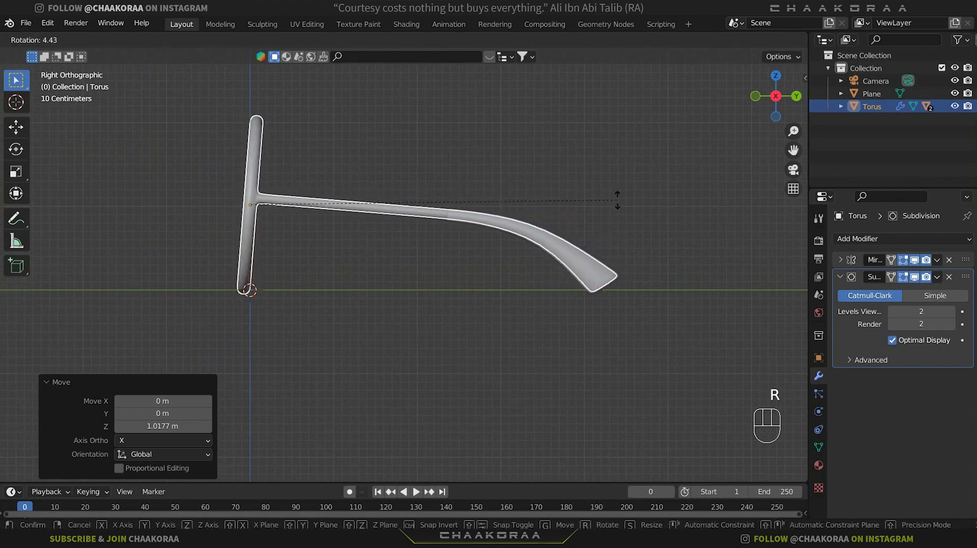
click(617, 200)
Step: Raise the glasses about 0.013 m along Z and deselect them
middle_drag(615, 200, 500, 250)
key(g)
key(z)
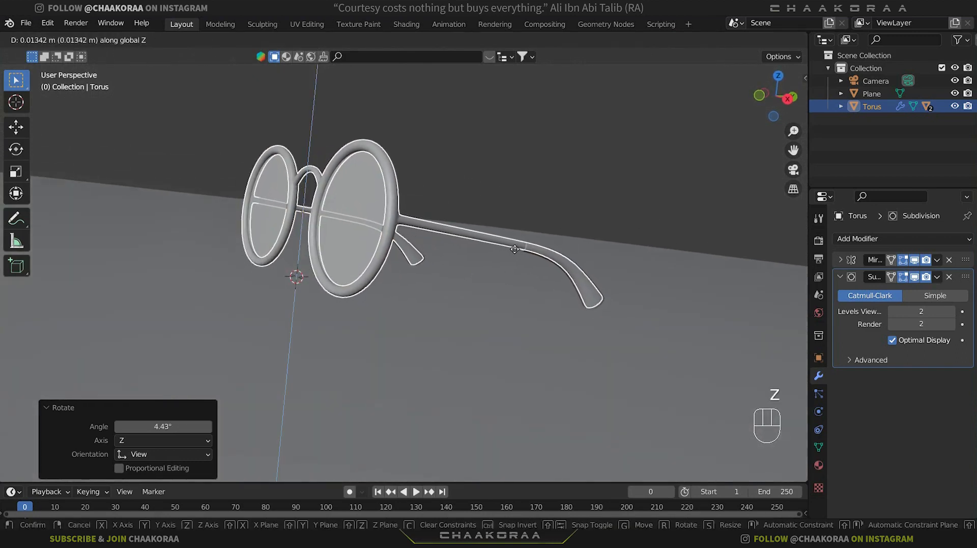
click(515, 249)
click(213, 214)
Step: Add a second 2 m plane and, from the top view, move it in front of the glasses
middle_drag(227, 227, 376, 334)
scroll(376, 334, down, 2)
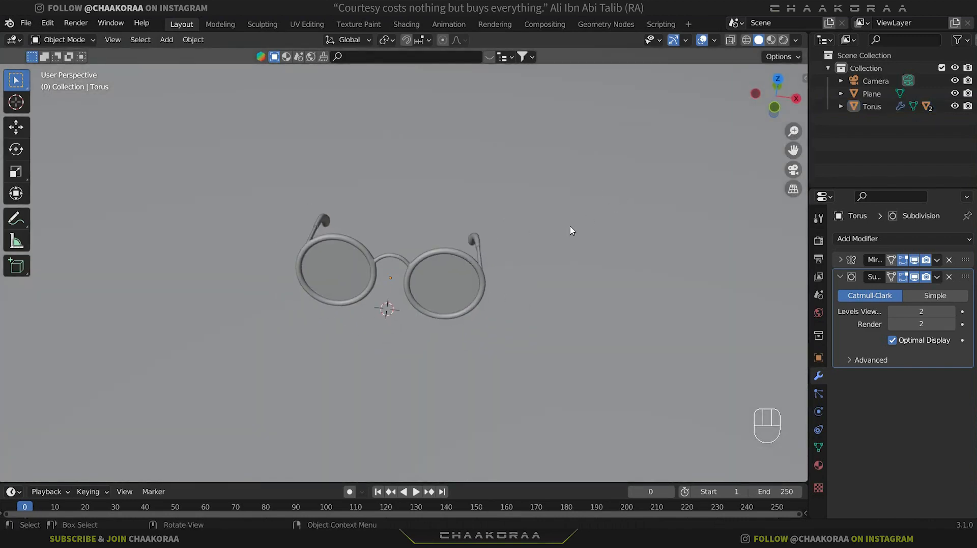
shift+middle_drag(447, 237, 472, 207)
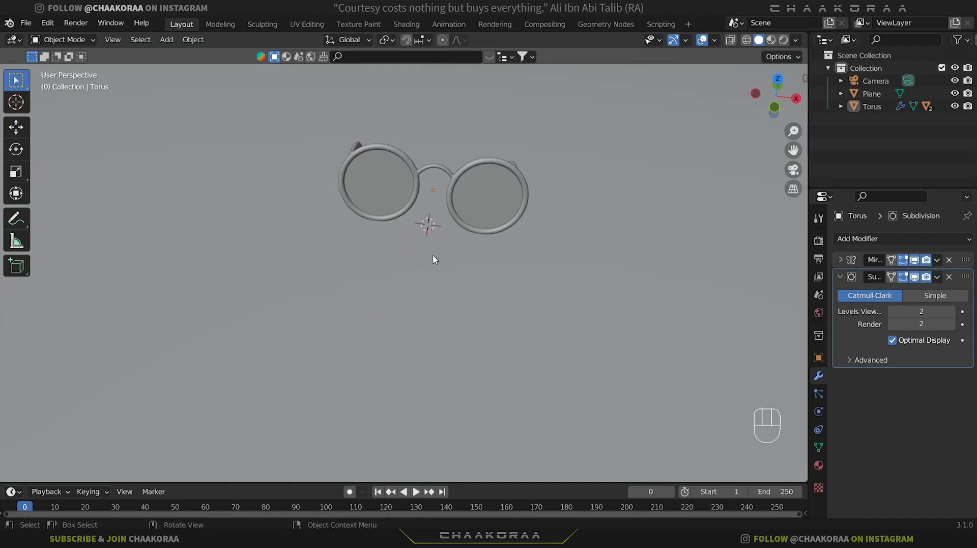
key(shift+a)
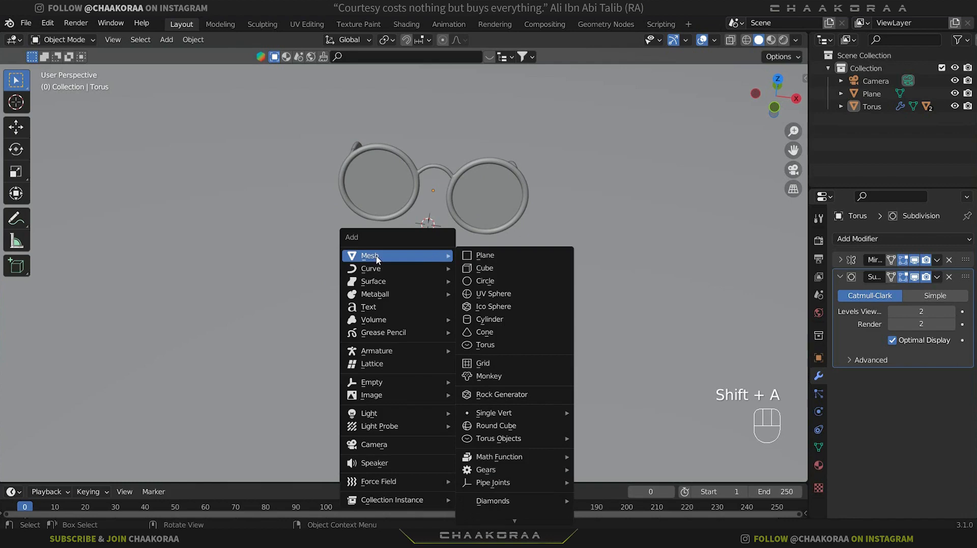
click(509, 255)
key(KP_7)
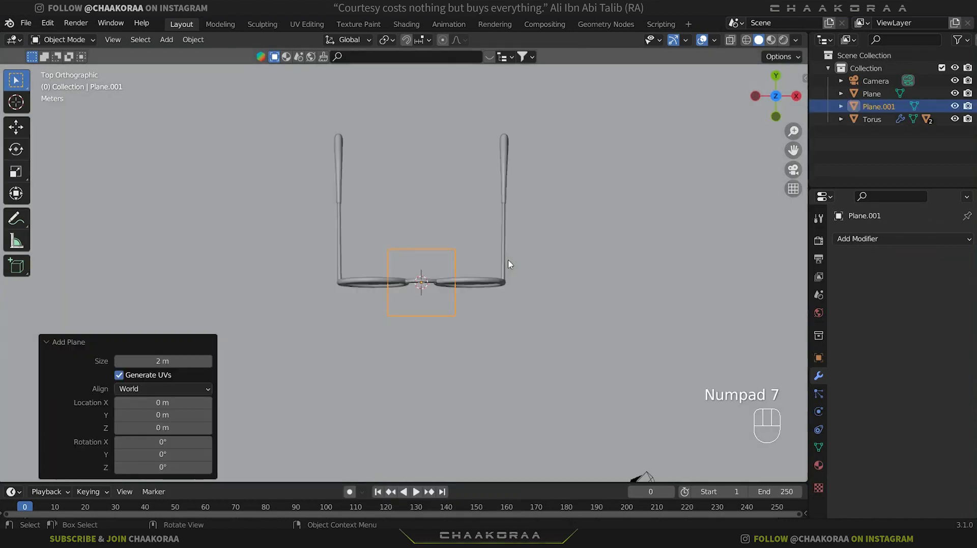
key(g)
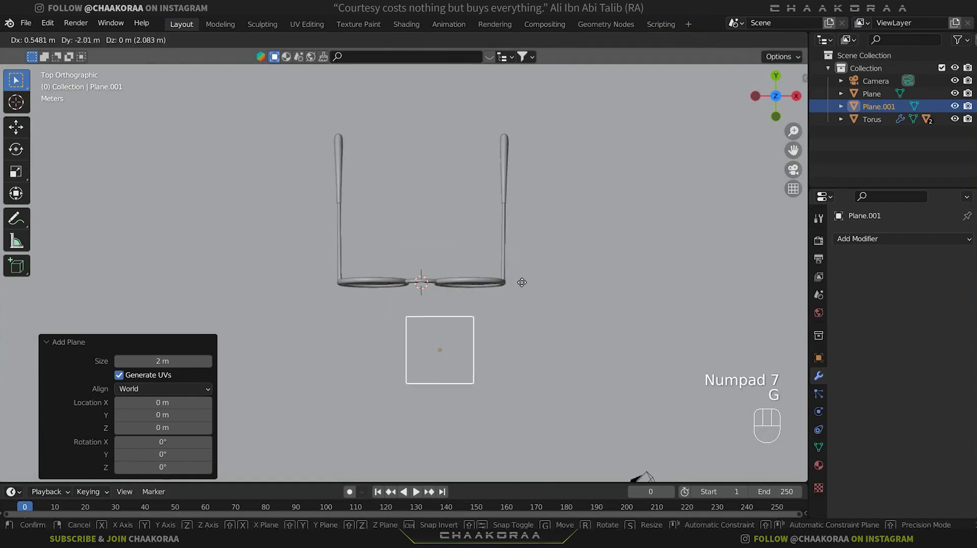
click(478, 329)
Step: Edit the new plane's vertices with proportional editing off, moving its upper-left corner about 0.39 m in X and -0.59 m in Y
key(Tab)
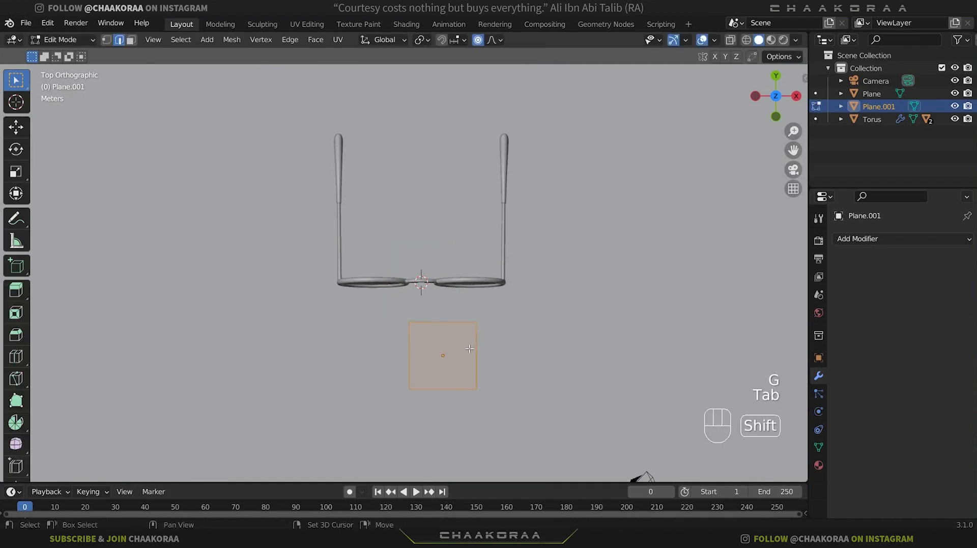
shift+middle_drag(470, 347, 461, 281)
key(1)
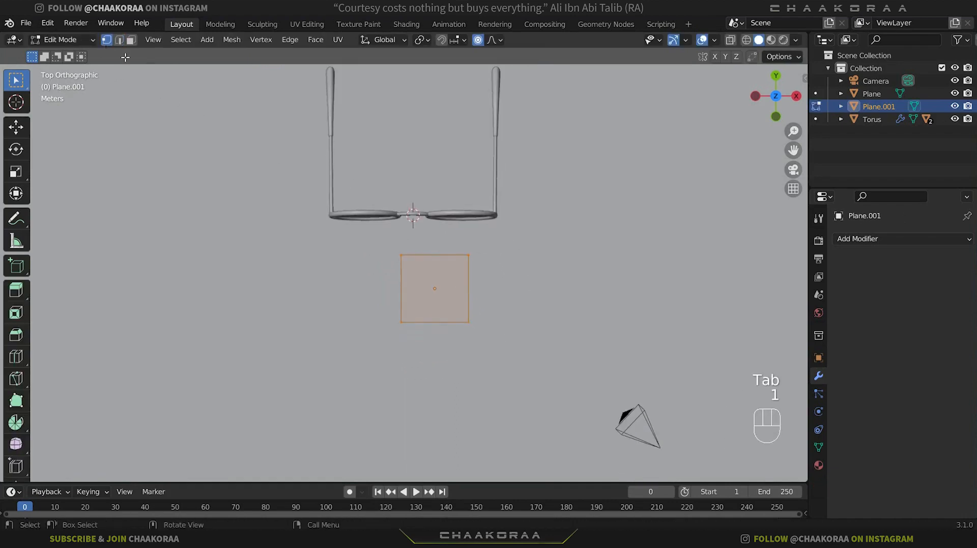
scroll(443, 260, up, 2)
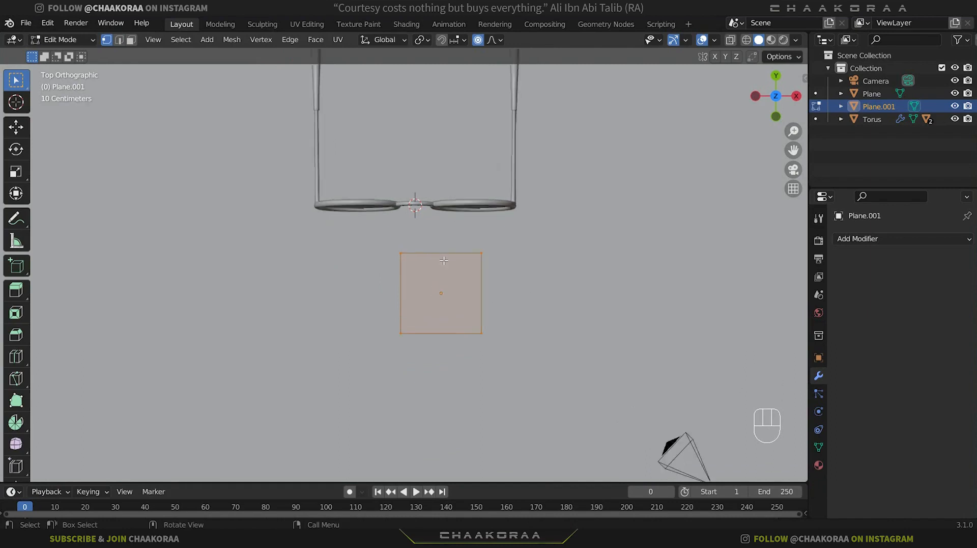
click(410, 246)
key(g)
right_click(471, 284)
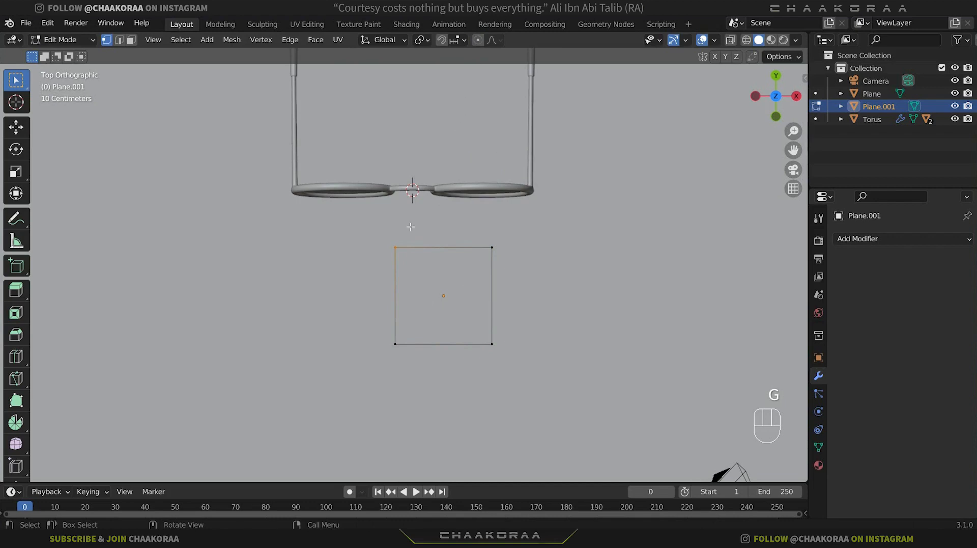
key(g)
click(502, 330)
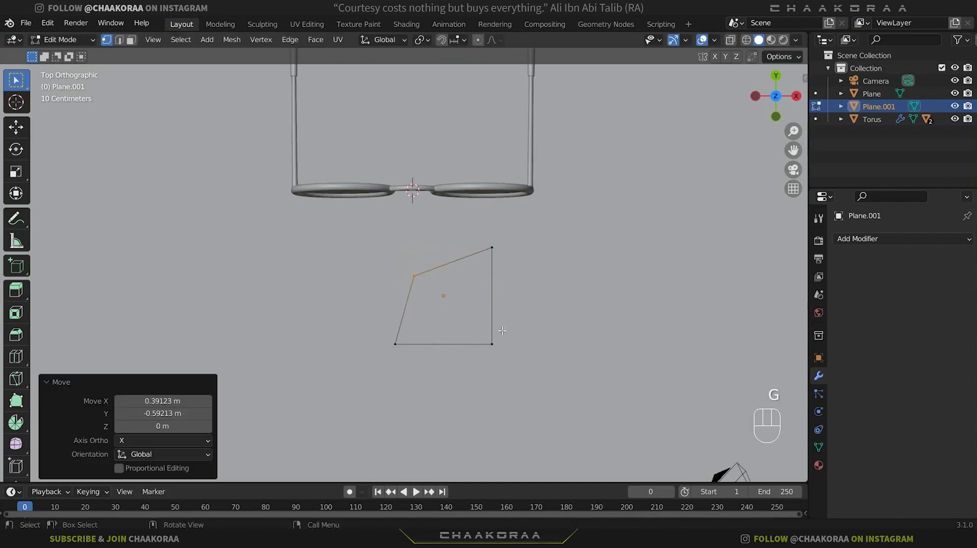
Step: Move the plane's two lower corners inward and upward to narrow its bottom edge
drag(503, 329, 464, 358)
key(g)
click(447, 332)
drag(428, 314, 366, 370)
key(g)
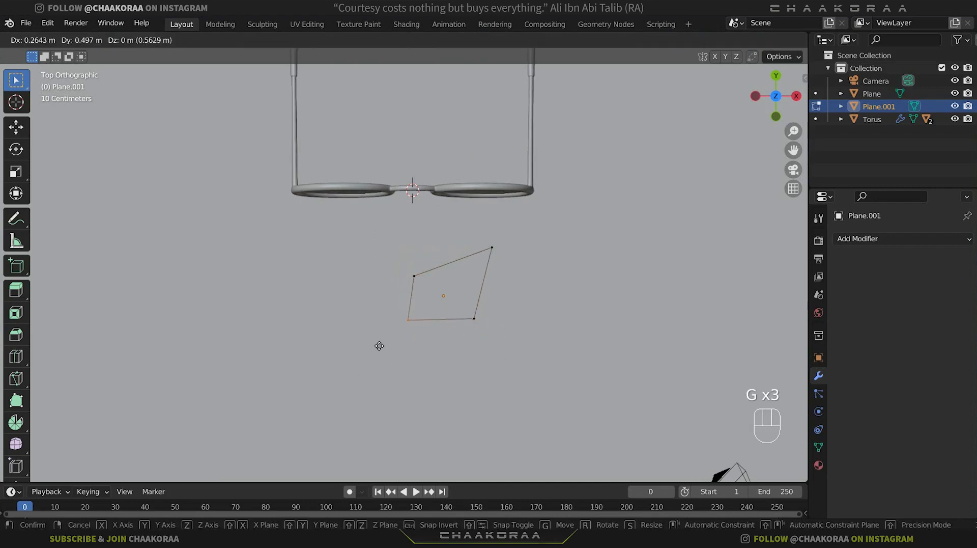
click(377, 344)
Step: Shape the face into a narrow triangle by moving the upper-right vertex inward as its peak, the upper-left onto the slope, and the lower-right about 0.50 m inward
drag(500, 234, 460, 268)
key(g)
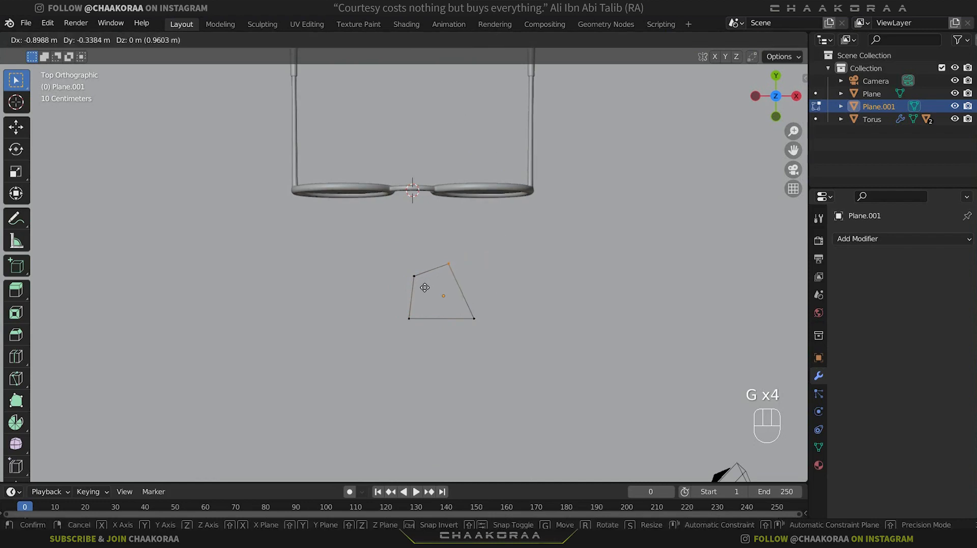
click(421, 298)
click(414, 275)
key(g)
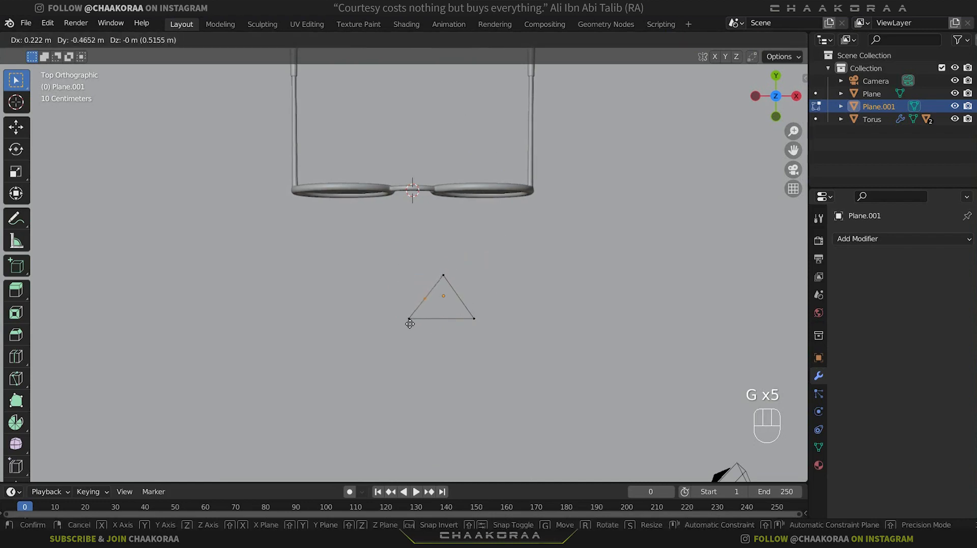
click(409, 324)
click(476, 319)
key(g)
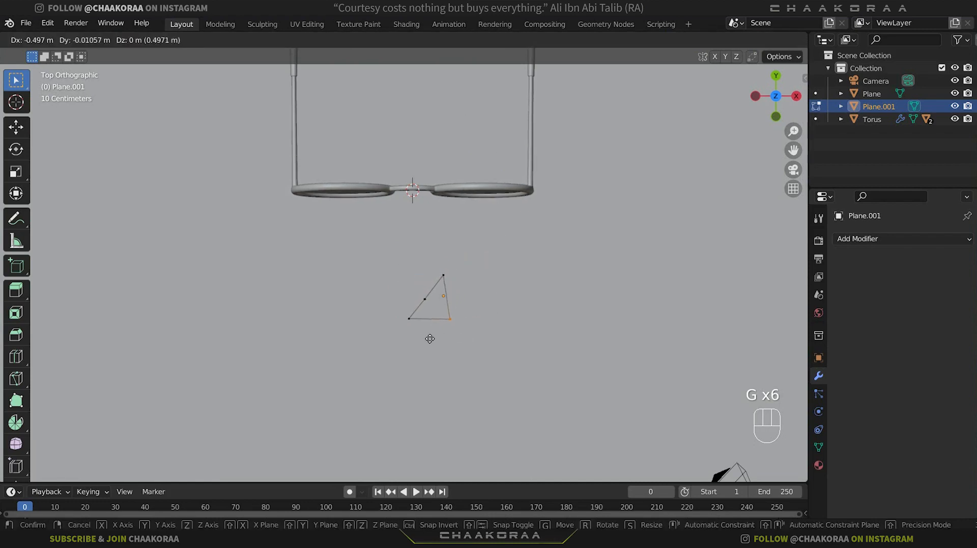
click(430, 338)
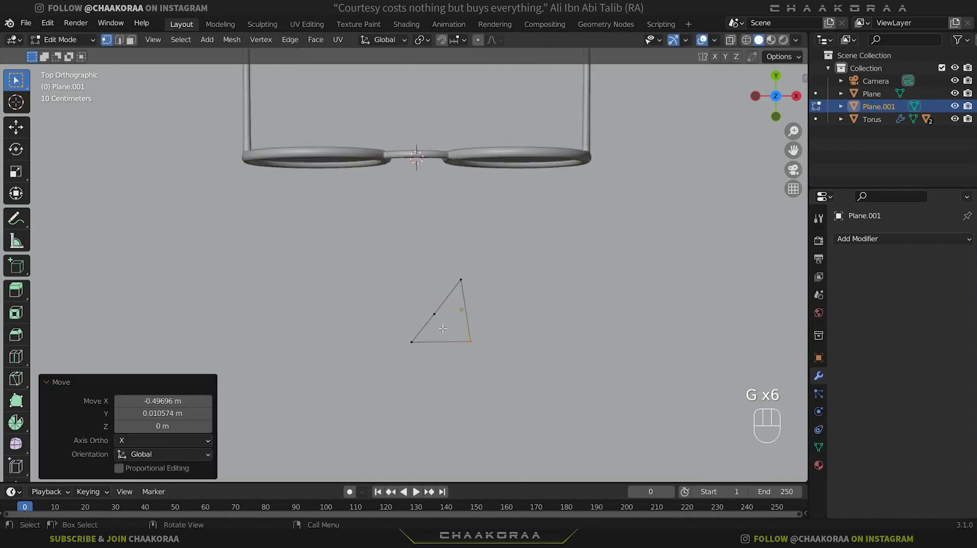
Step: Extrude the triangle's bottom edge twice, first about 0.85 m in X and -0.34 m in Y, and again down to the left, forming a zigzag
scroll(430, 338, up, 2)
shift+middle_drag(430, 339, 432, 293)
drag(438, 285, 344, 311)
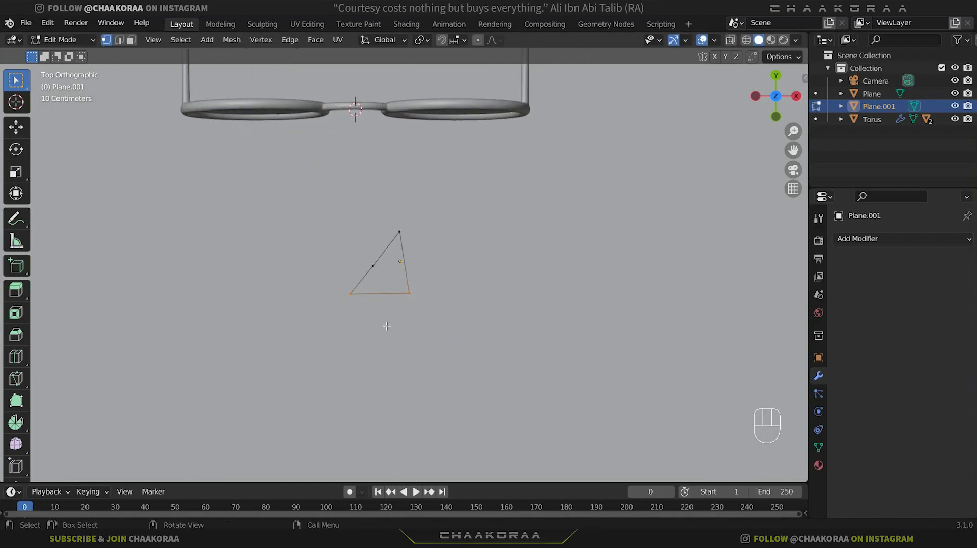
key(e)
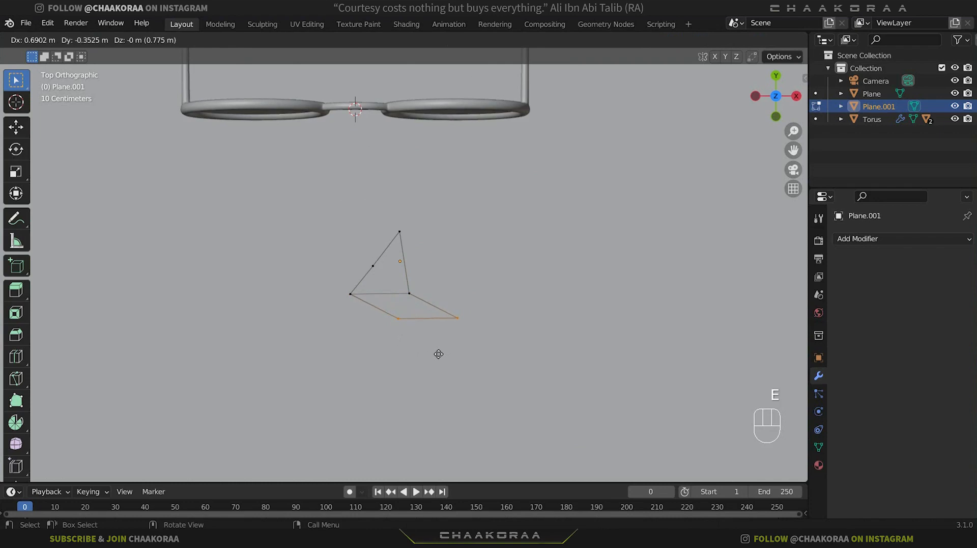
click(448, 353)
key(e)
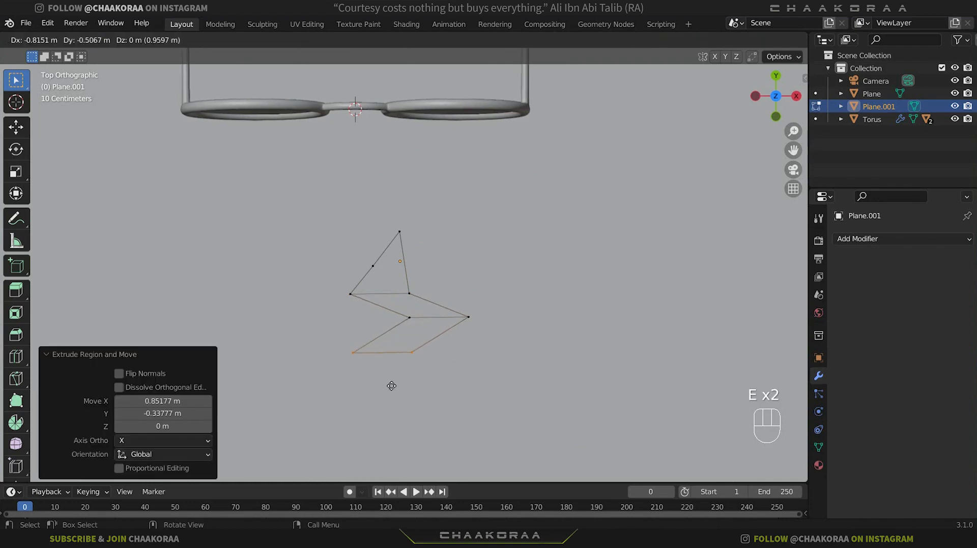
click(392, 385)
Step: Nudge the lower-right vertex about 0.18 m up in Y and move both inner notch vertices slightly up to slant the zigzag
click(409, 366)
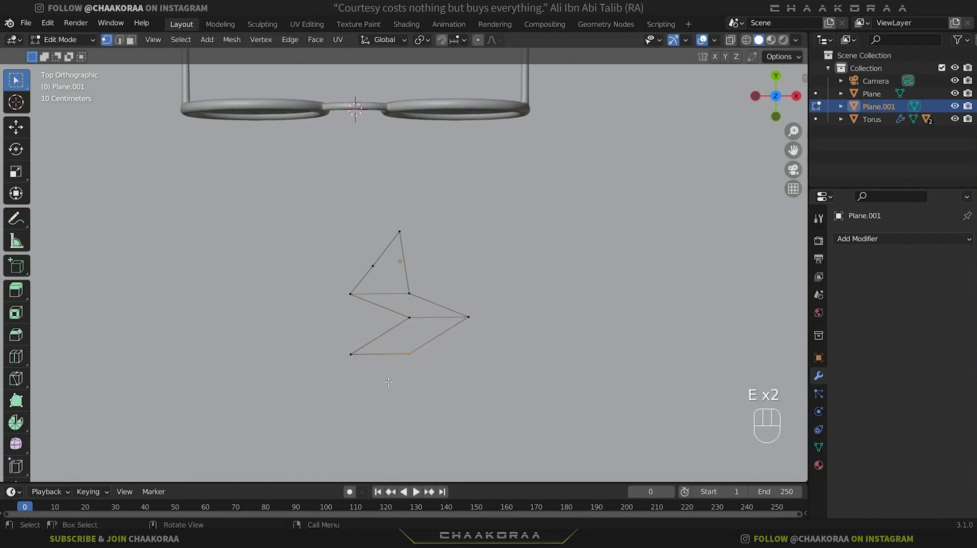
key(g)
click(426, 343)
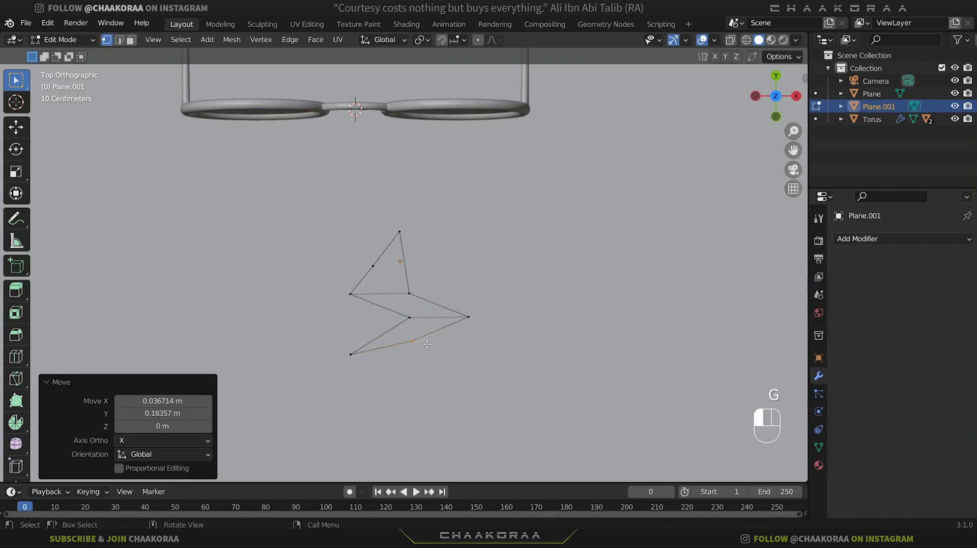
key(g)
click(401, 303)
click(416, 283)
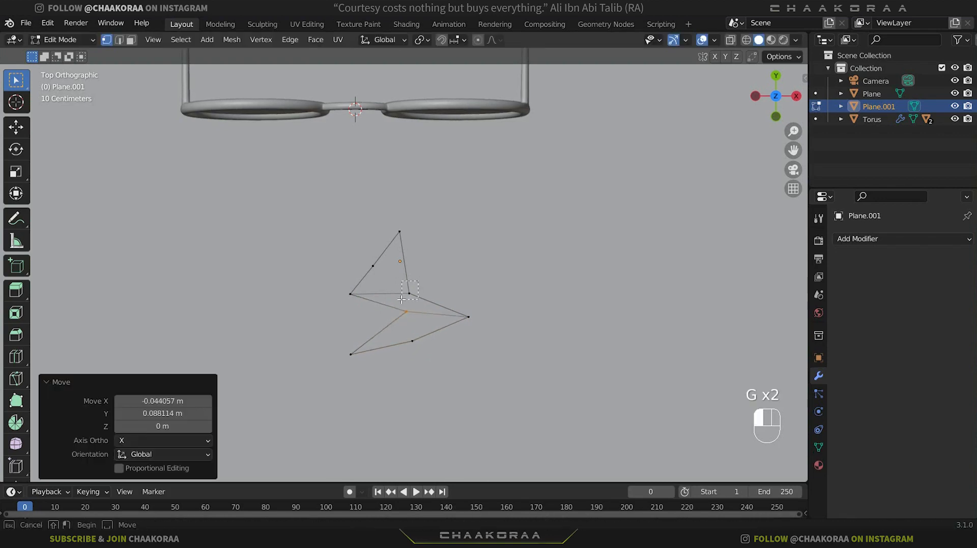
key(g)
click(420, 275)
Step: Raise the rightmost vertex about 0.19 m, shift the lower edge vertex outward about 0.18 m, and pull the bottom tip down to the right
click(464, 319)
key(g)
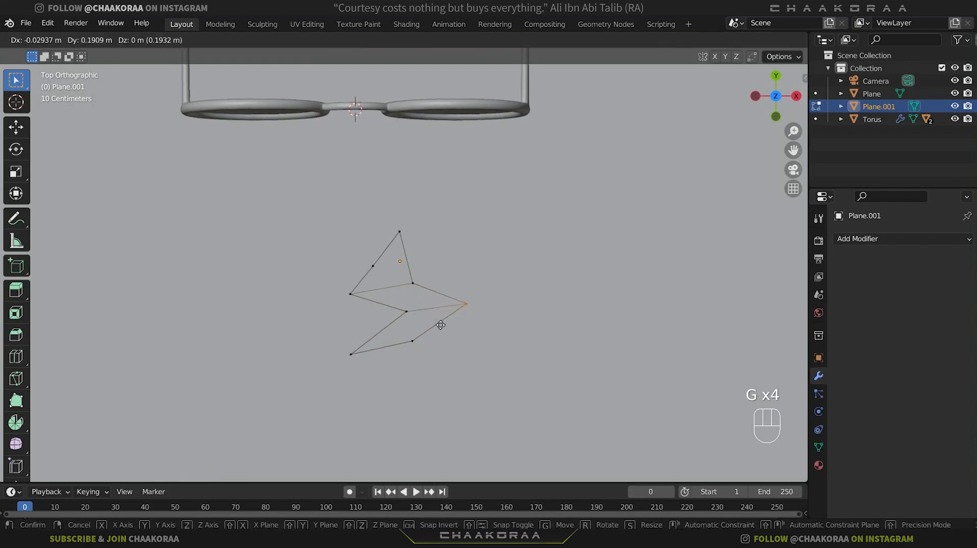
click(442, 325)
click(405, 351)
key(g)
click(408, 352)
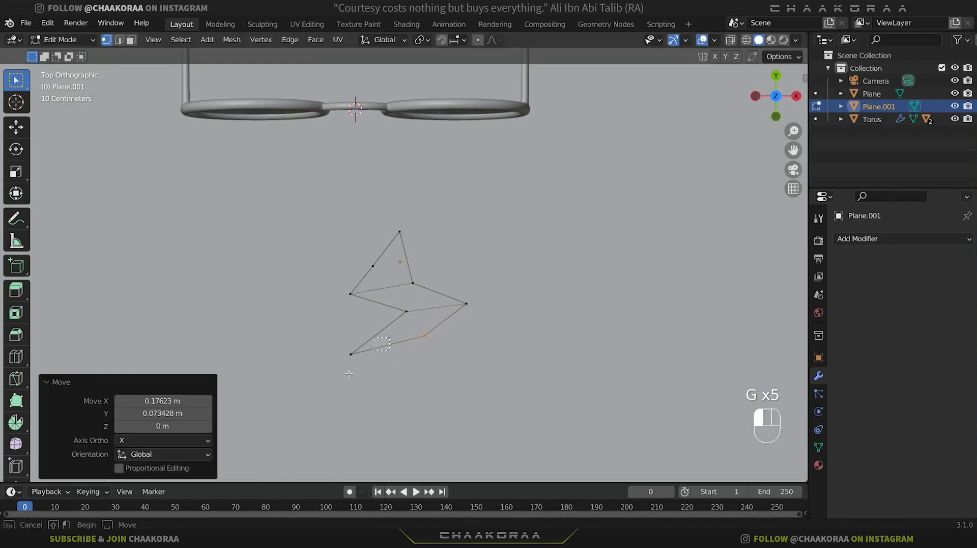
click(351, 353)
key(g)
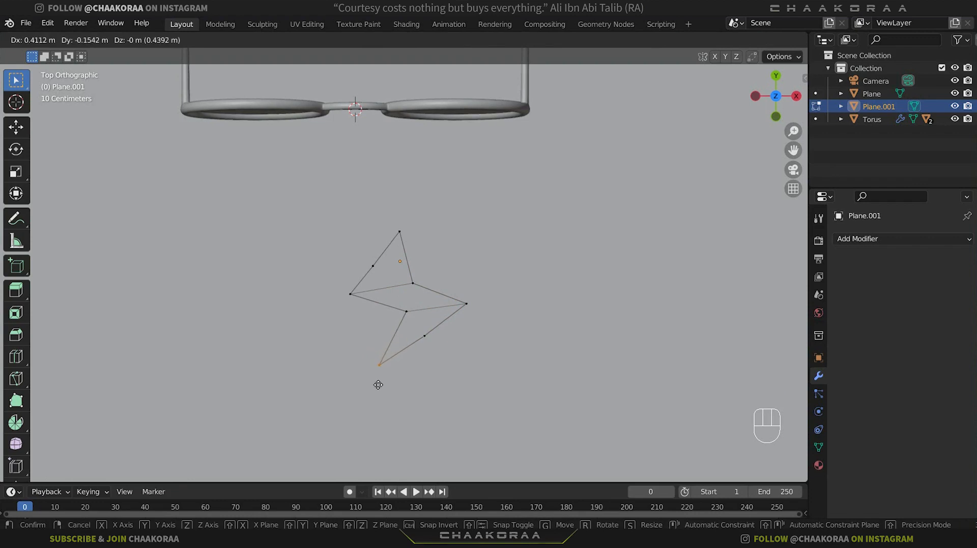
click(378, 384)
Step: Reshape the bolt's upper half by shifting the inner notch vertex about 0.10 m left, aligning the slope vertex, and pulling the top tip up to the right
click(410, 284)
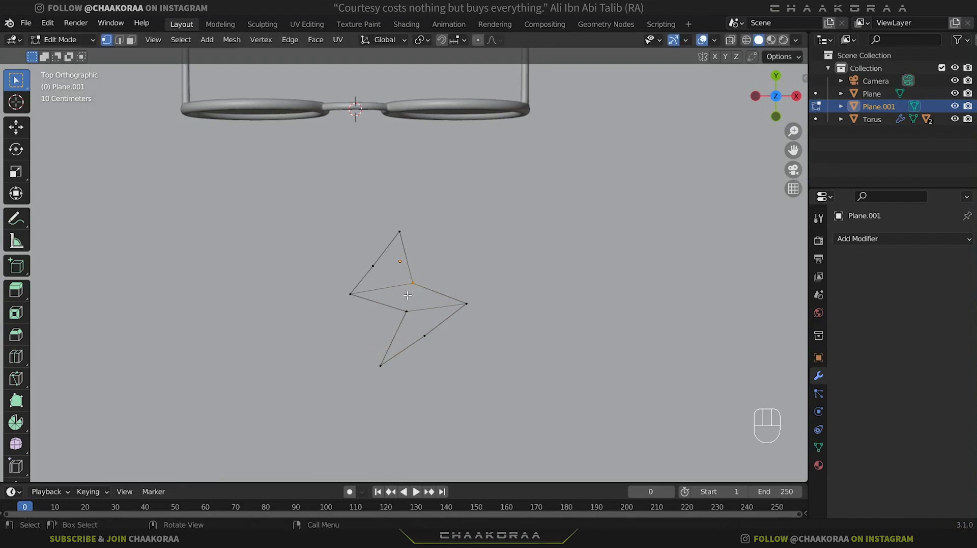
key(g)
click(466, 275)
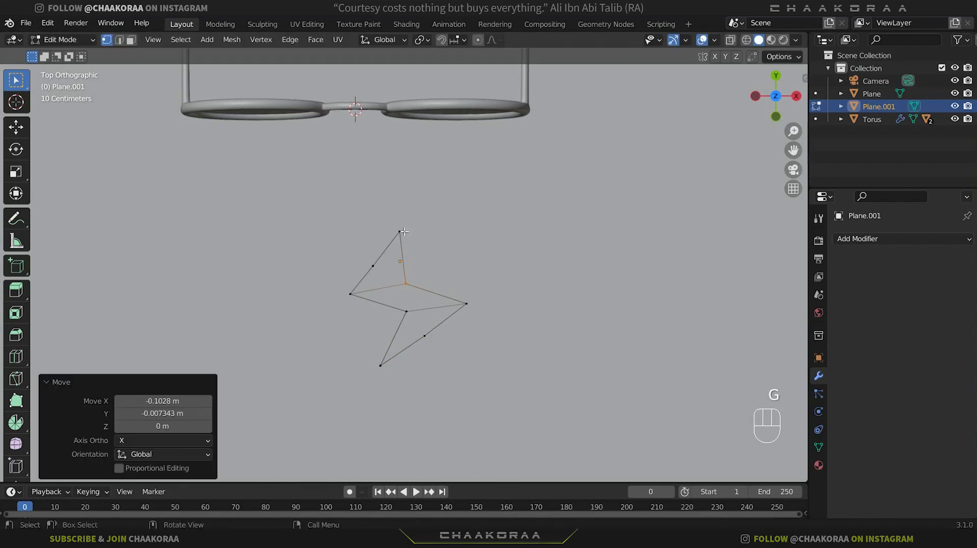
click(400, 232)
key(g)
click(409, 263)
click(372, 279)
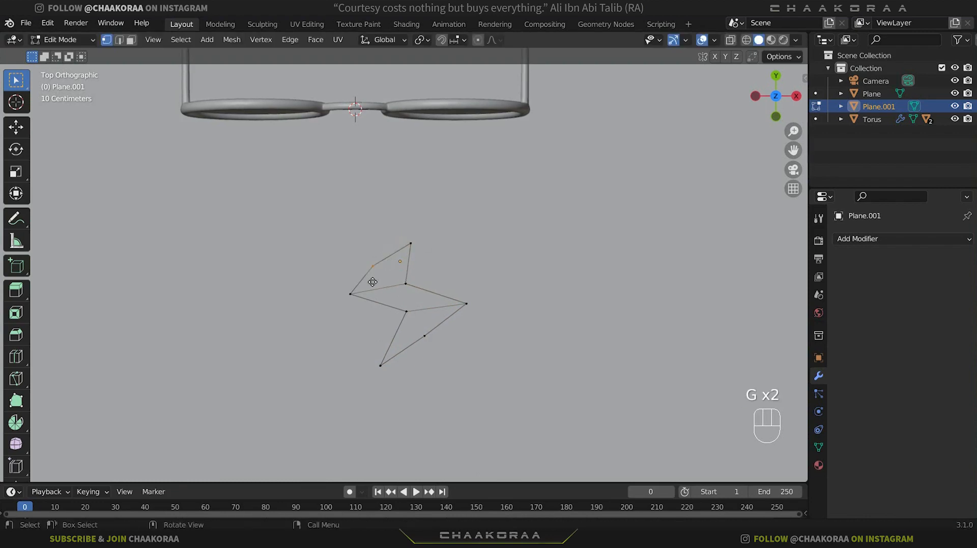
key(g)
click(382, 281)
click(410, 244)
key(g)
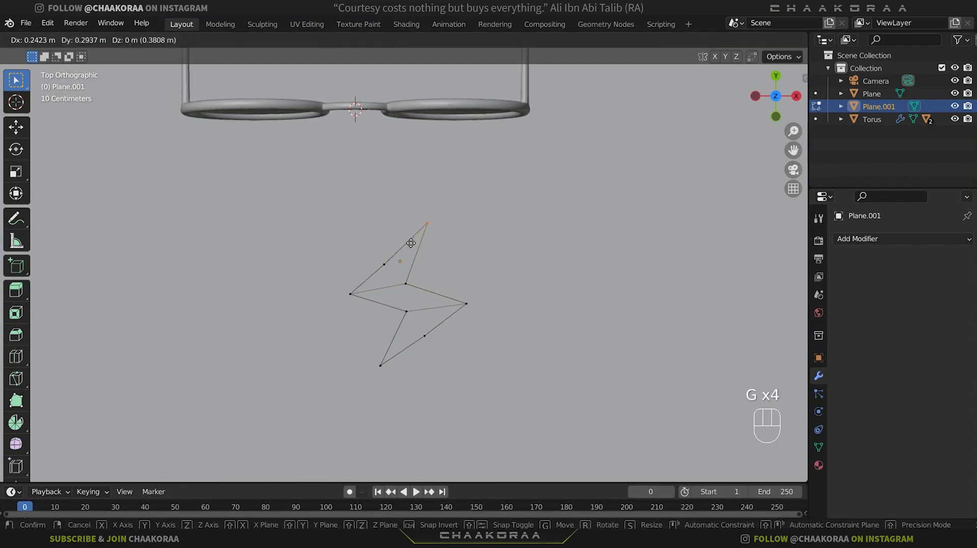
click(426, 224)
Step: Fine-tune the upper-left slope vertex, then widen the bolt's middle by moving the upper notch vertex right and the lower notch vertex left
key(g)
drag(377, 279, 404, 290)
click(378, 276)
key(g)
click(411, 287)
click(407, 310)
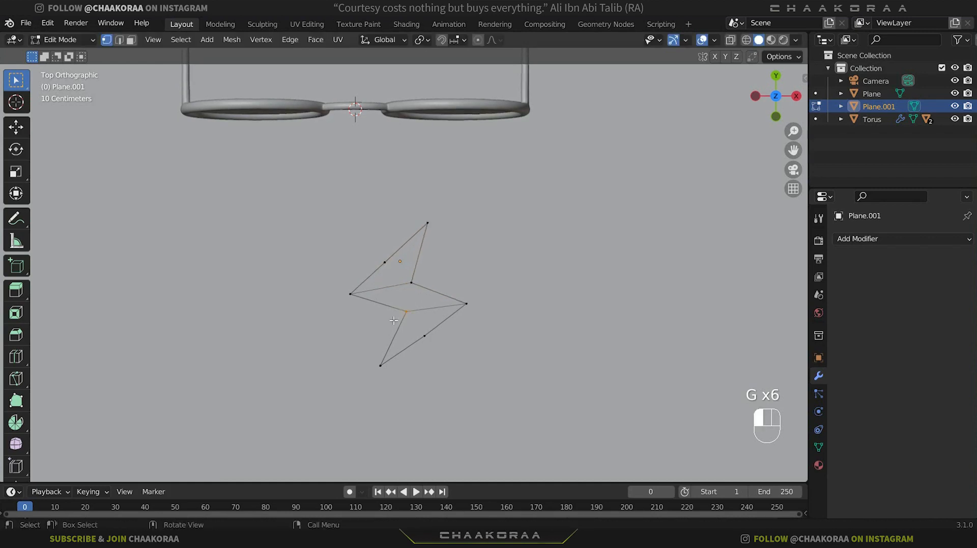
key(g)
click(383, 319)
Step: Pull the bolt's rightmost vertex slightly left and move the lower edge vertex about -0.05 m in X and 0.06 m in Y to align the slope
drag(474, 293, 410, 348)
key(g)
click(445, 312)
key(g)
click(407, 345)
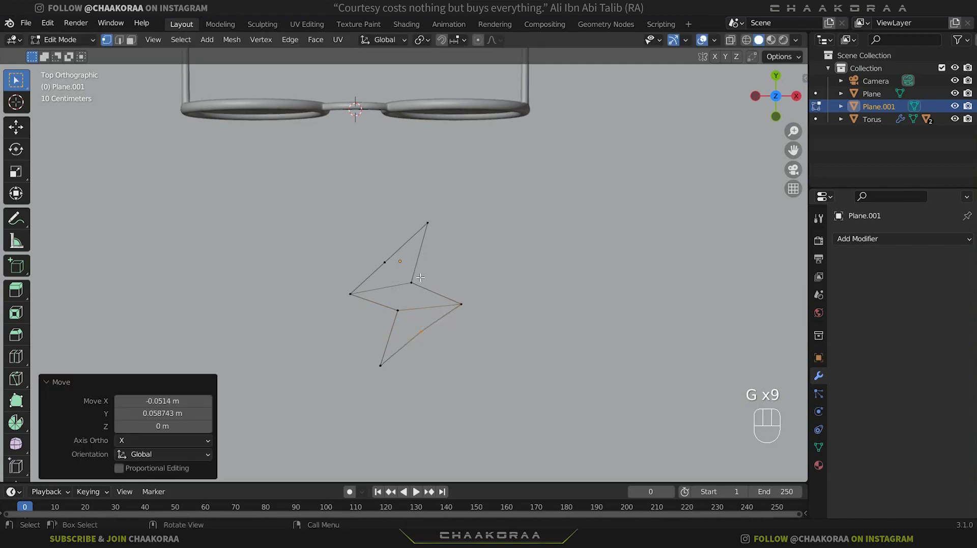
Step: Move the upper notch vertex slightly up and the lower notch vertex about 0.10 m right, finishing the lightning bolt outline and leaving Edit Mode
drag(422, 270, 404, 292)
key(g)
click(404, 286)
click(396, 315)
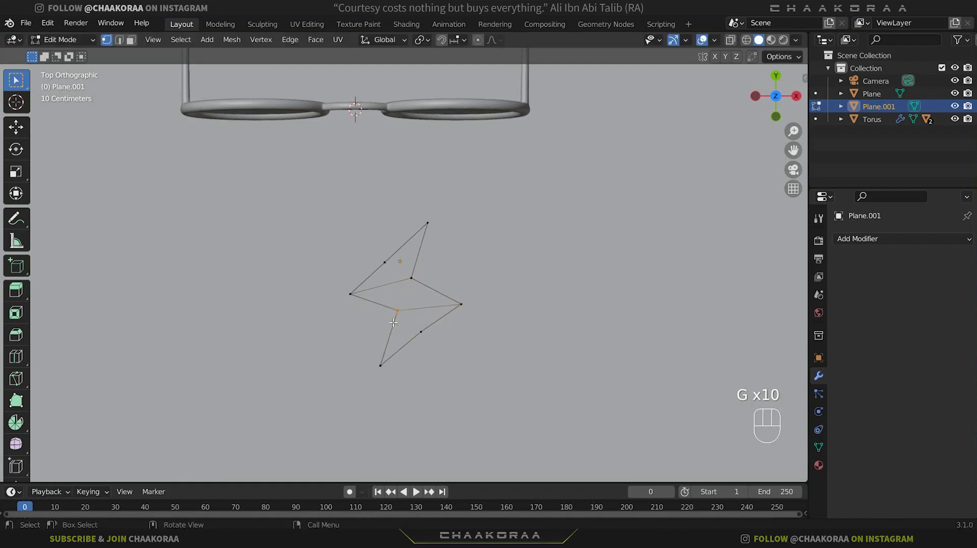
key(g)
click(401, 322)
scroll(458, 302, down, 2)
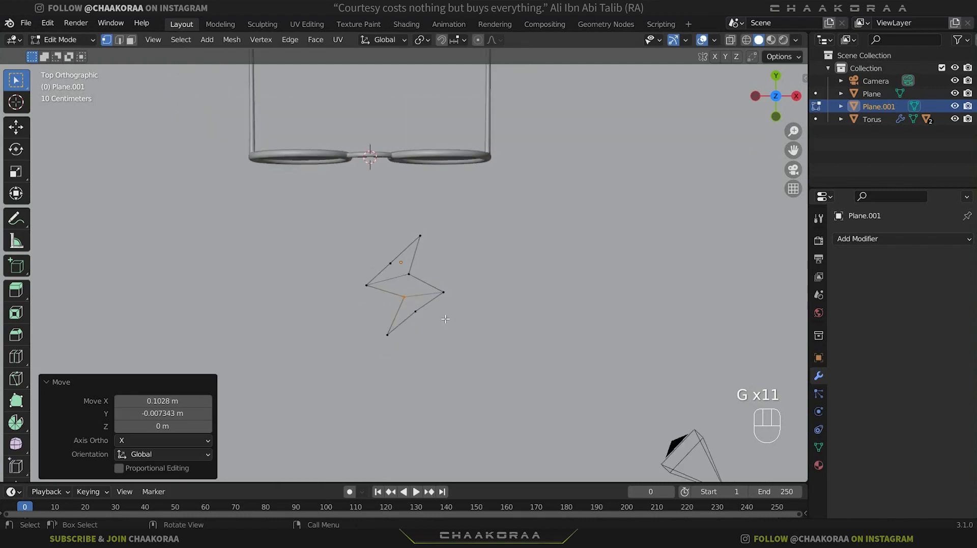
key(Tab)
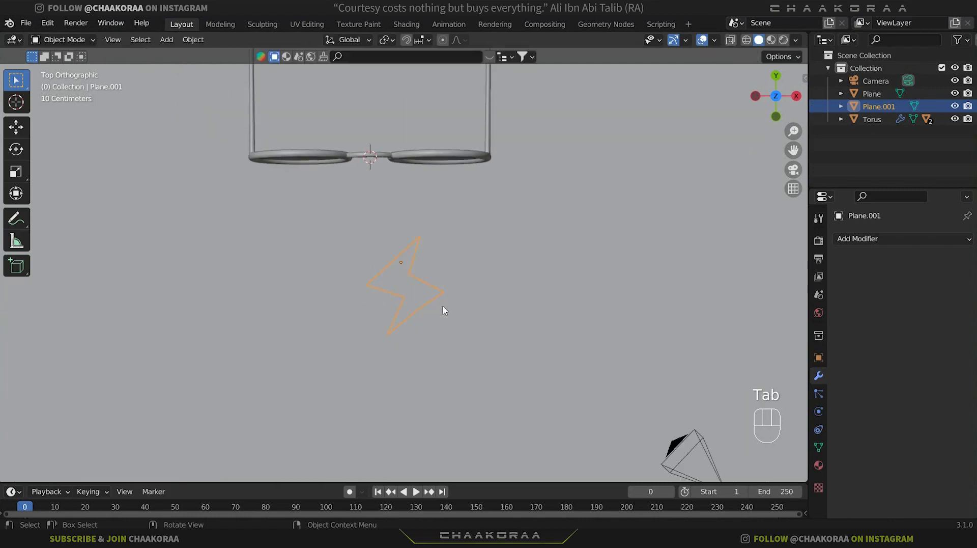
Step: Raise the flat lightning bolt along Z, off the ground plane
middle_drag(444, 310, 493, 284)
key(g)
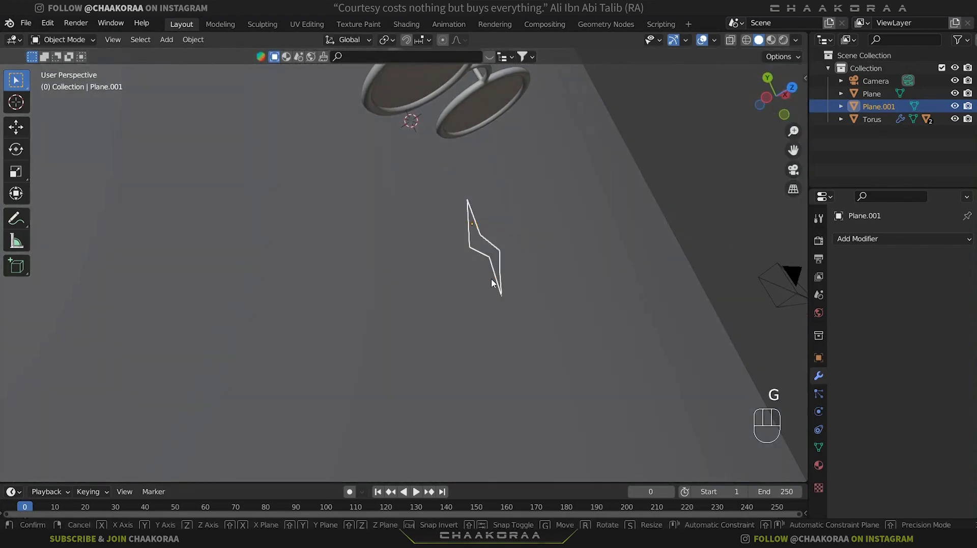
key(y)
key(z)
click(532, 261)
Step: Extrude the entire lightning bolt about 0.32 m along its normal to give it thickness, then return to Object Mode
key(Tab)
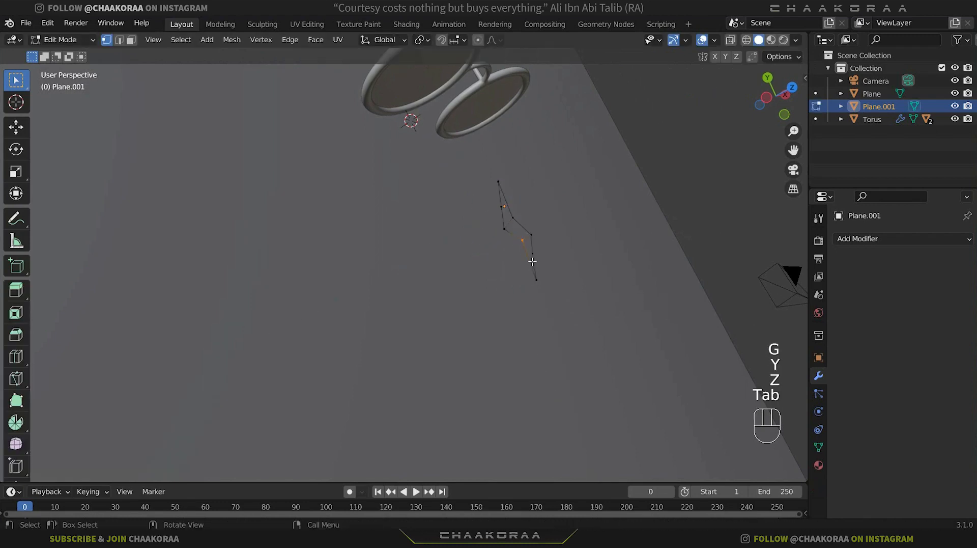
middle_drag(532, 261, 630, 221)
key(a)
key(e)
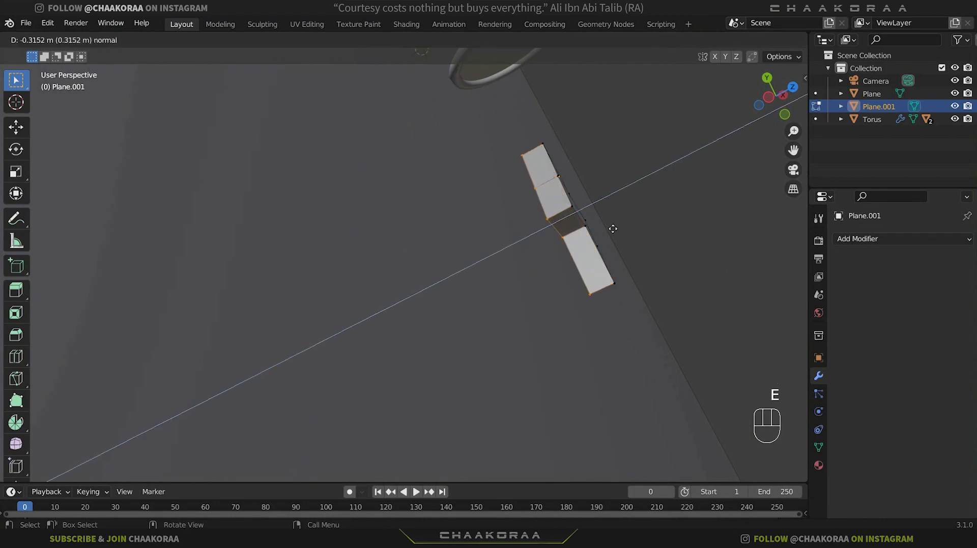
click(613, 229)
key(Tab)
Step: Rotate the lightning bolt about 90.5° around the global X axis so it stands upright
middle_drag(589, 234, 529, 250)
key(r)
key(z)
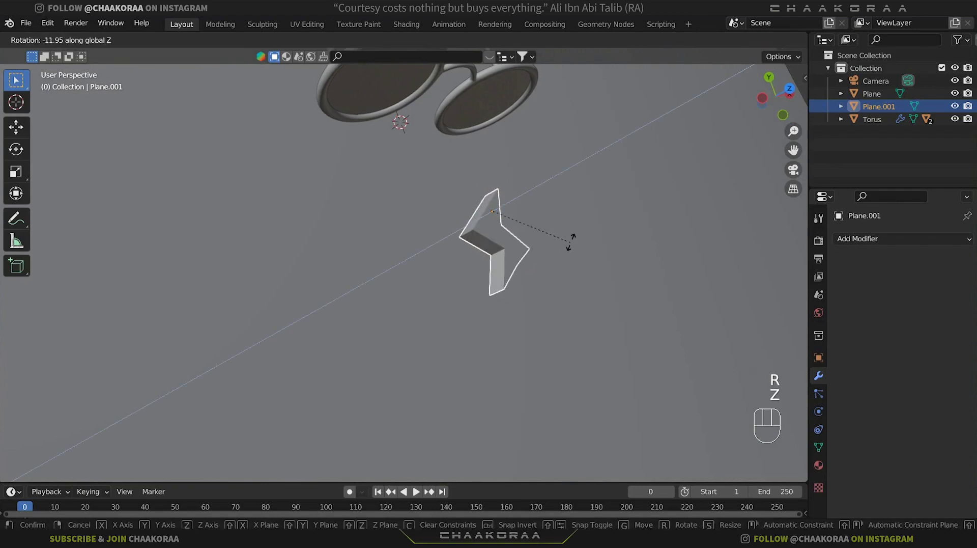
key(x)
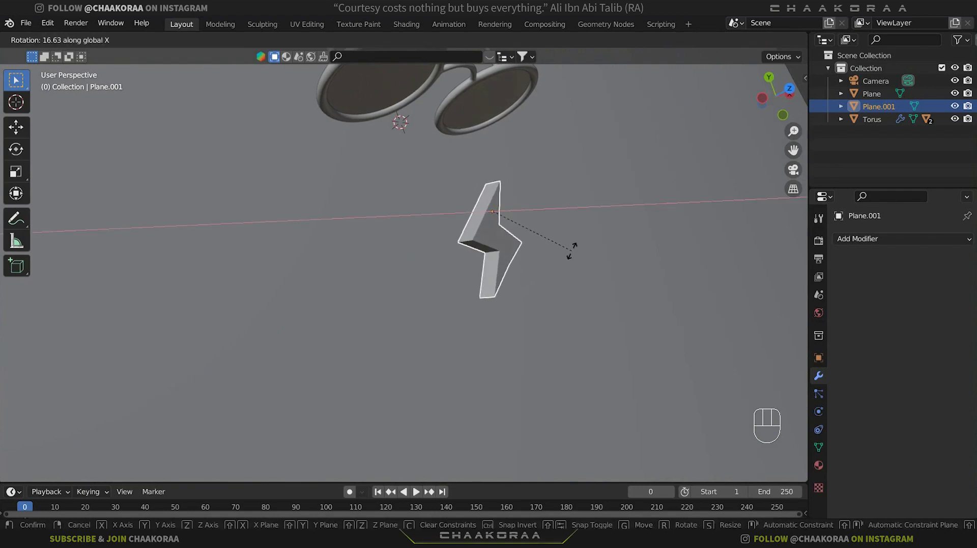
key(y)
key(x)
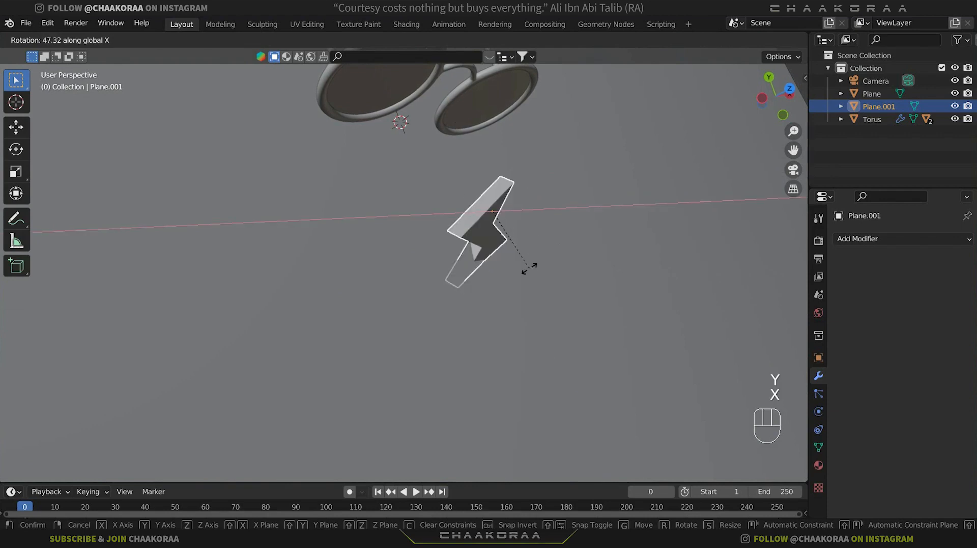
click(478, 290)
Step: Raise the upright lightning bolt about 0.62 m along the global Z axis
key(g)
key(z)
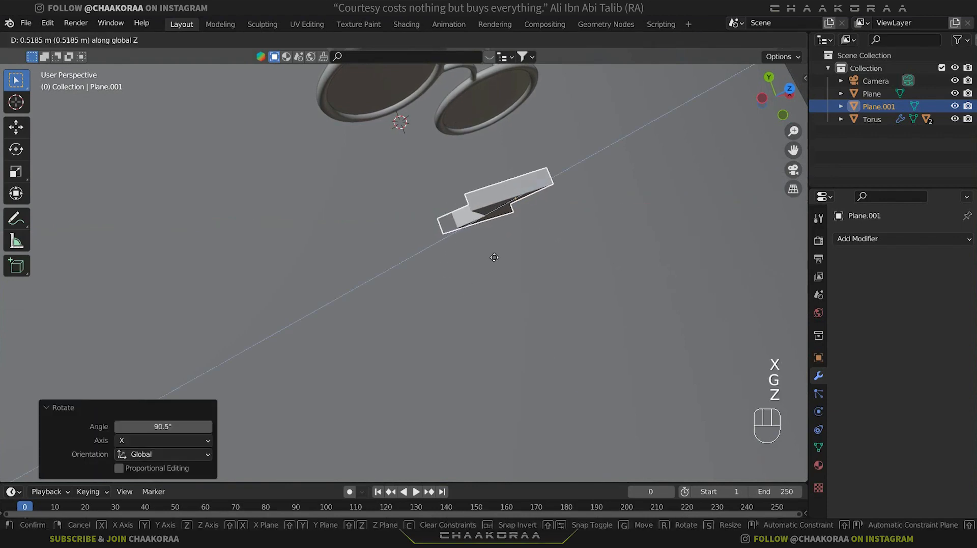
click(498, 256)
Step: Scale the lightning bolt to about 0.697, then move it about -0.13 m in X and -0.32 m in Z in front view
key(KP_1)
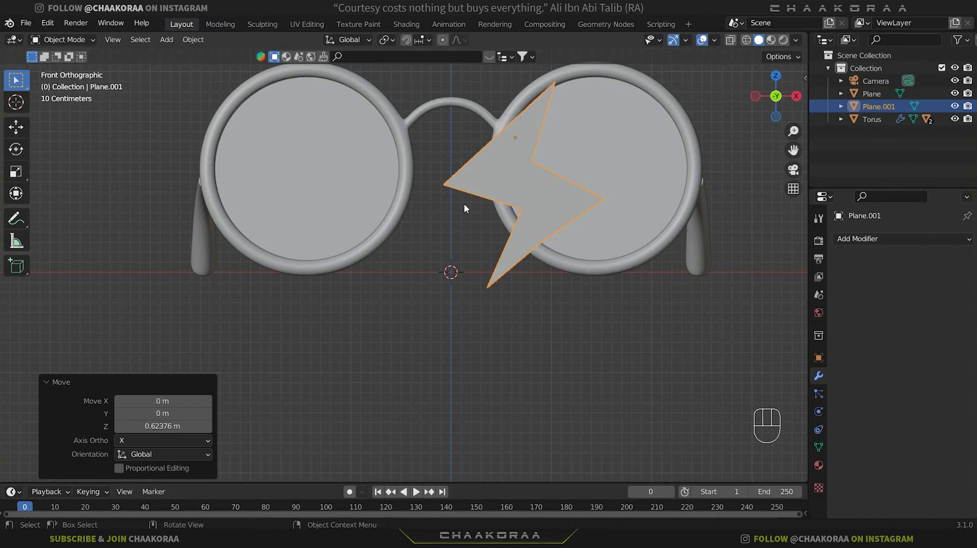
key(s)
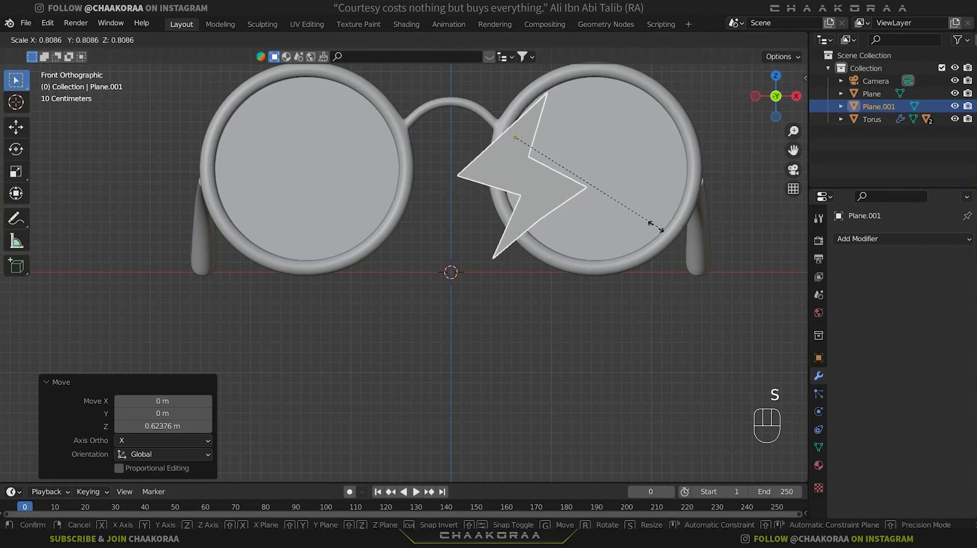
click(633, 229)
key(g)
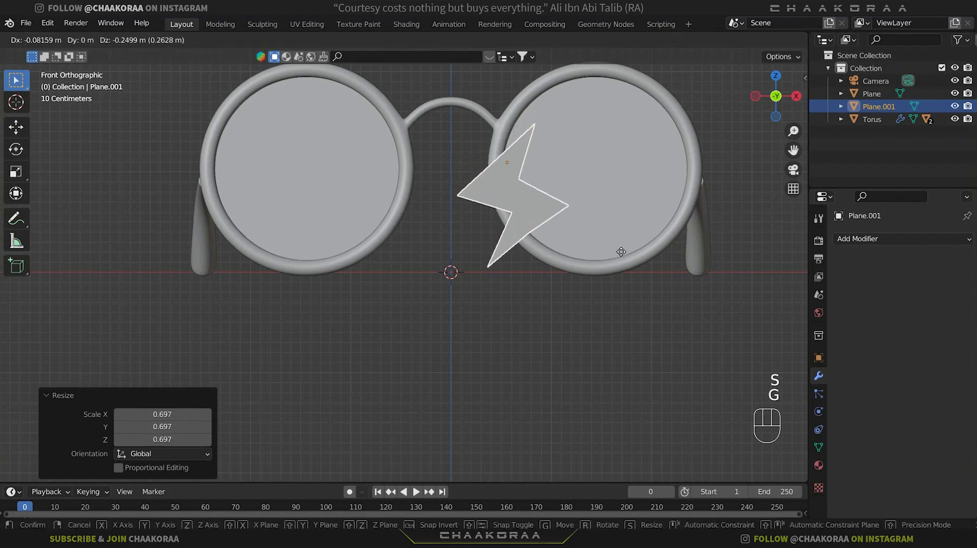
click(618, 256)
Step: Raise the lightning bolt about 0.12 m along global Z so its tip clears the ground plane
middle_drag(491, 258, 567, 320)
scroll(550, 311, up, 4)
middle_drag(511, 274, 474, 274)
key(g)
key(z)
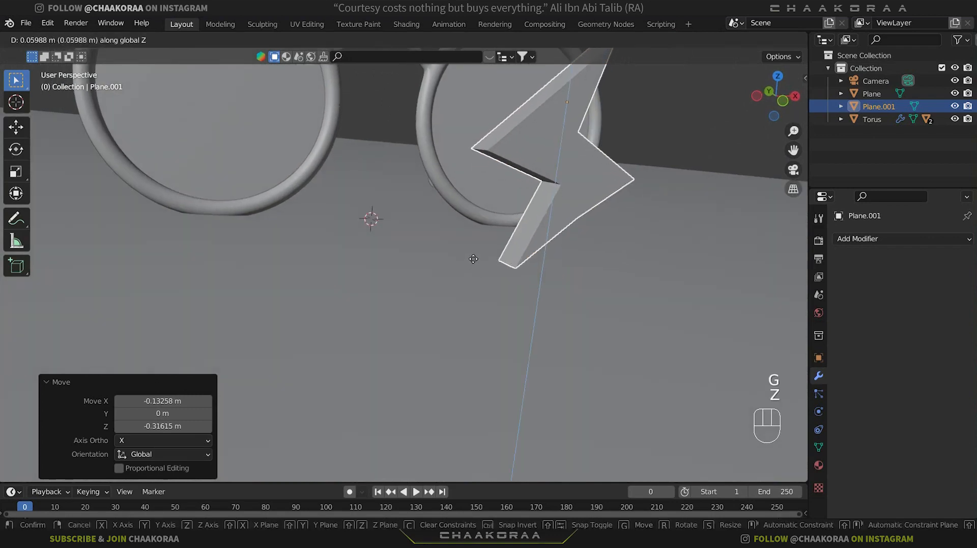
click(512, 259)
middle_drag(502, 266, 509, 312)
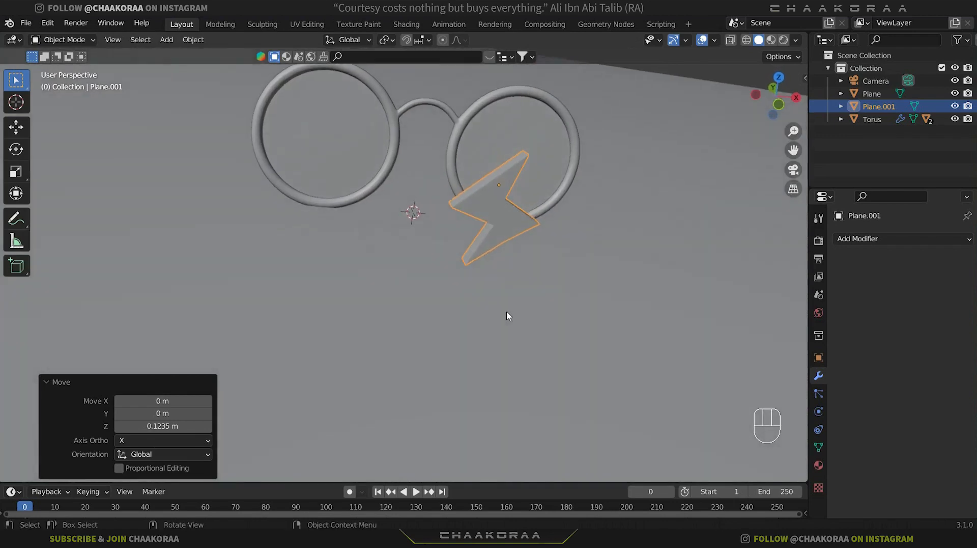
Step: Rotate the lightning bolt about -38° around global Z and move it about -0.25 m in X and 0.22 m in Y
key(r)
key(z)
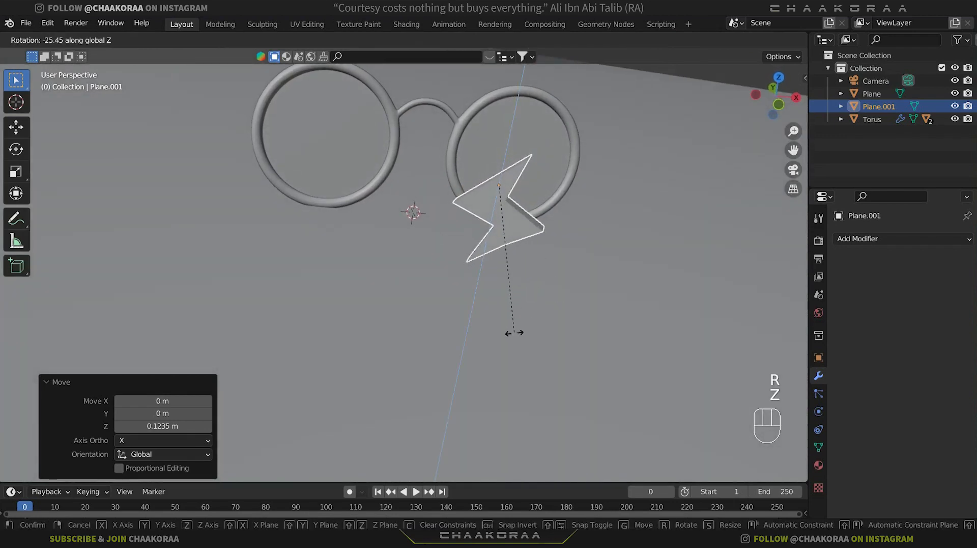
click(478, 365)
middle_drag(484, 340, 412, 329)
key(g)
click(525, 321)
scroll(425, 319, down, 3)
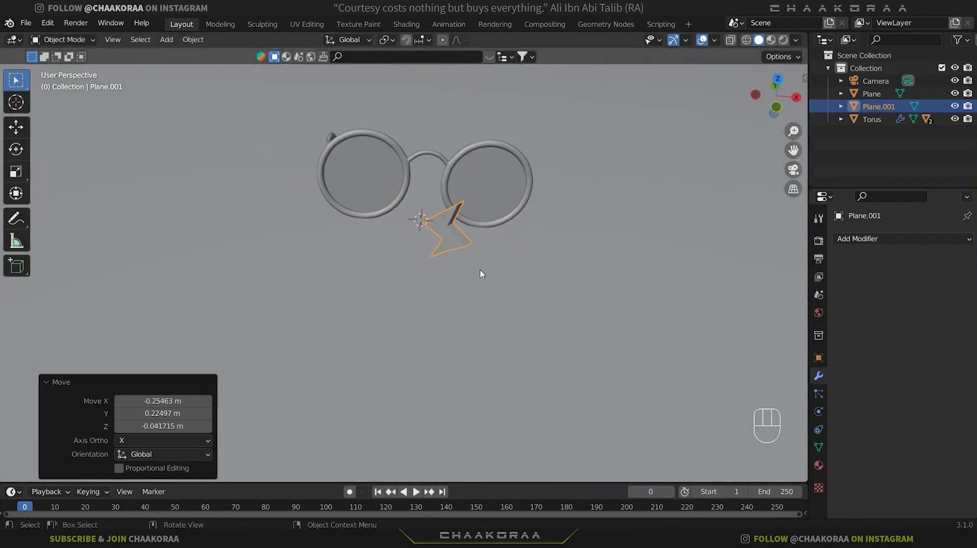
key(r)
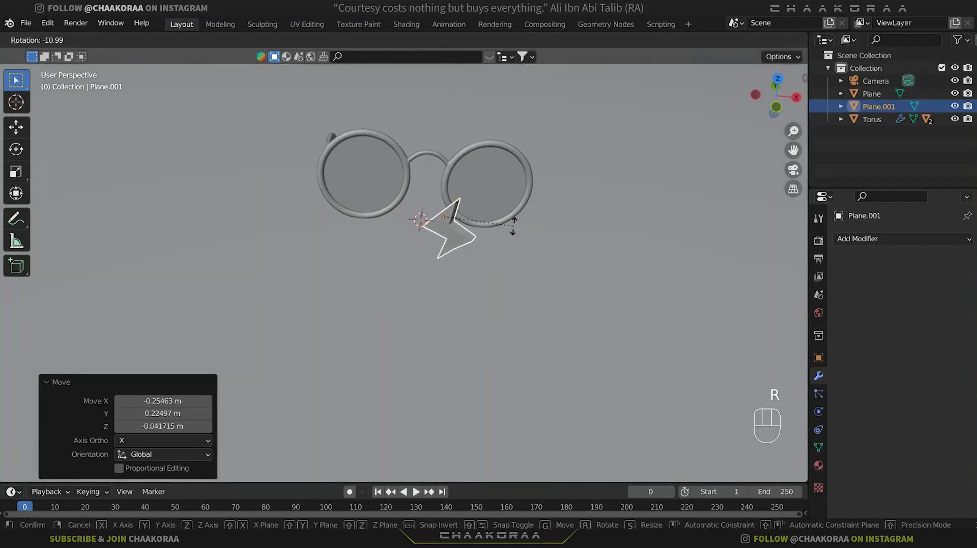
click(525, 207)
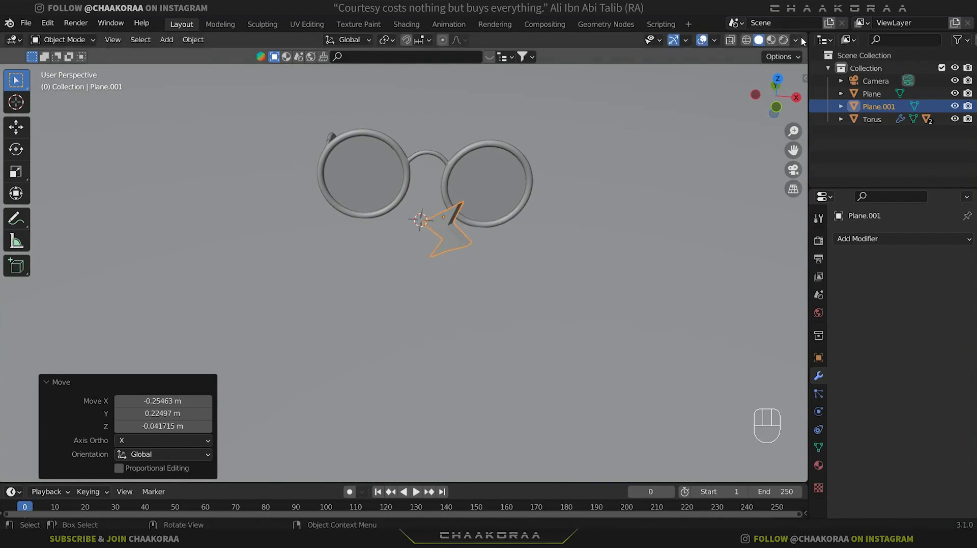
Step: Split the 3D viewport into two side-by-side views and show the right one in rendered shading with its toolbar hidden
drag(807, 34, 414, 155)
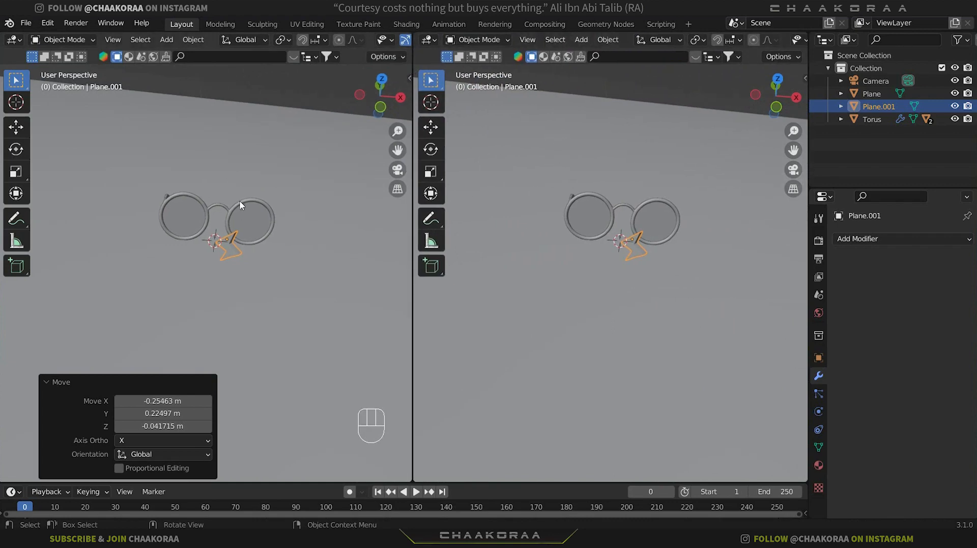
key(t)
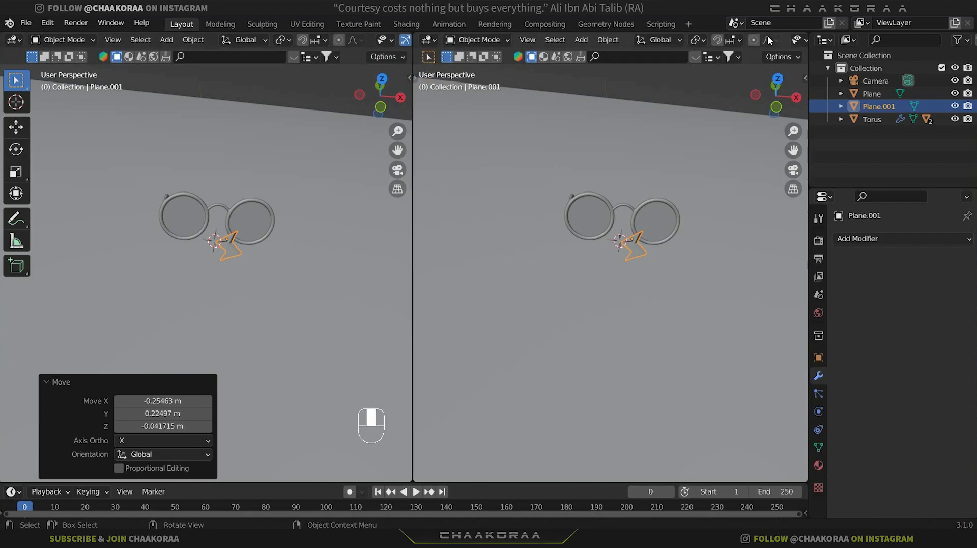
scroll(767, 35, down, 6)
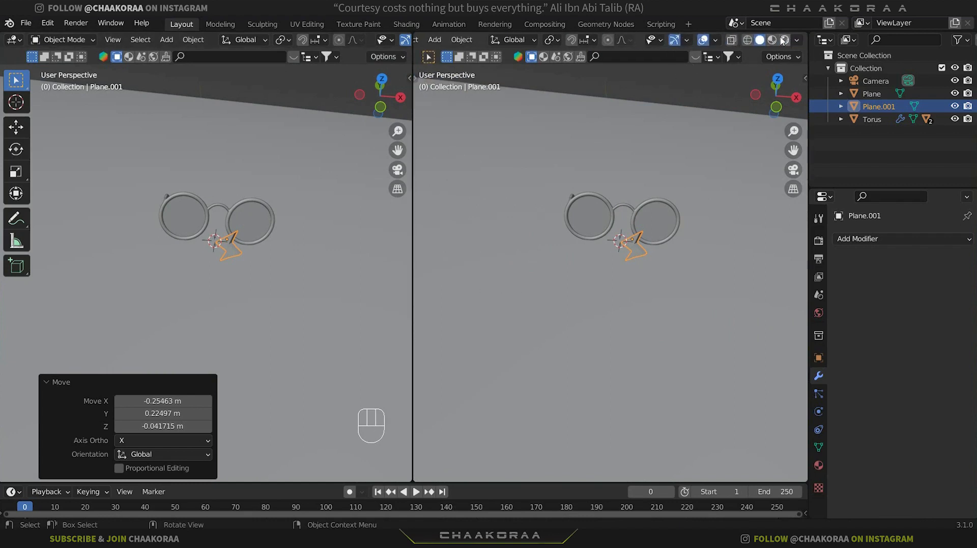
click(783, 41)
Step: Frame the glasses and lightning bolt from an angled front view and align the scene camera to that view
mouse_move(281, 243)
middle_down()
mouse_move(266, 209)
mouse_move(279, 224)
mouse_move(232, 205)
mouse_move(205, 209)
mouse_move(326, 251)
mouse_move(102, 154)
mouse_move(151, 226)
mouse_move(170, 207)
mouse_move(294, 290)
mouse_move(128, 224)
mouse_move(310, 313)
mouse_move(304, 291)
mouse_move(331, 301)
mouse_move(301, 320)
mouse_move(294, 304)
mouse_move(334, 323)
mouse_move(367, 309)
mouse_move(329, 307)
mouse_move(341, 307)
middle_up()
scroll(279, 224, up, 3)
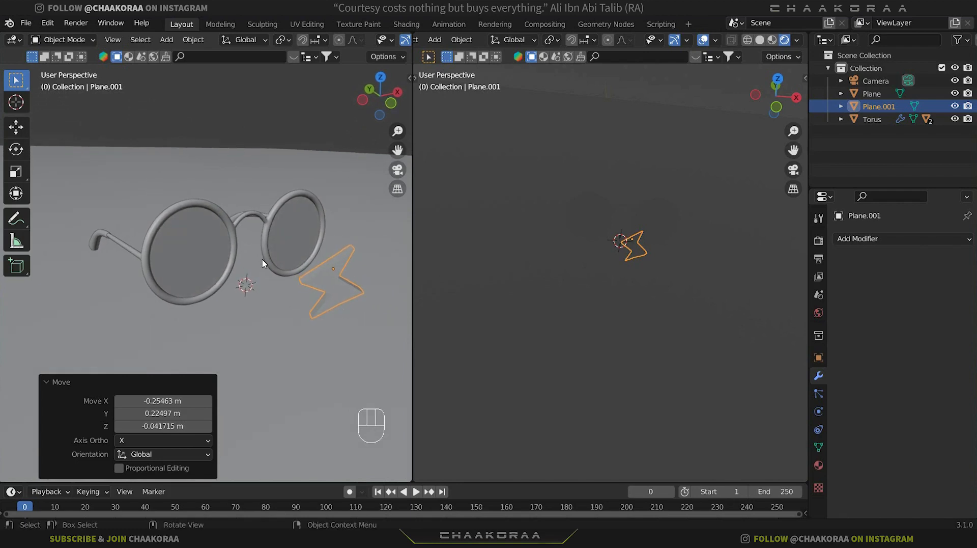
key(ctrl+alt+KP_0)
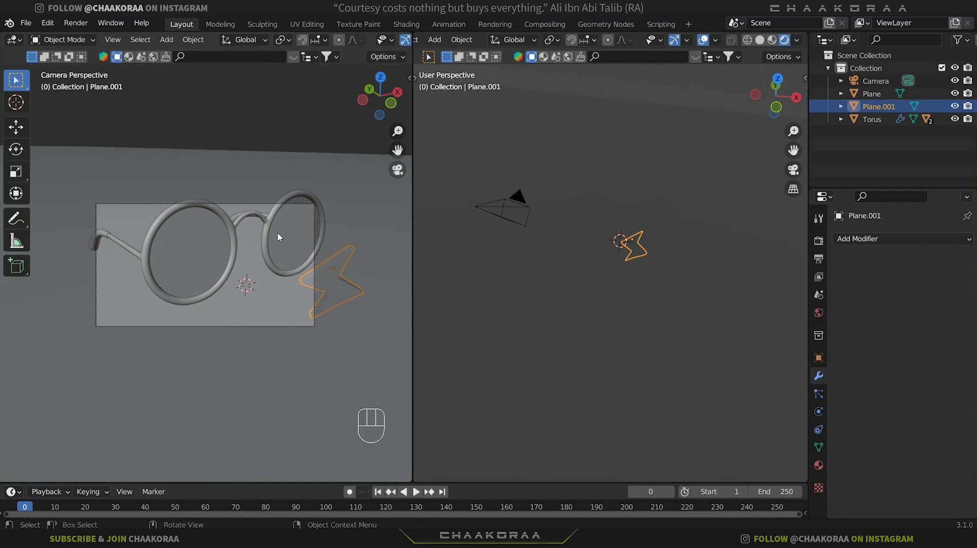
key(n)
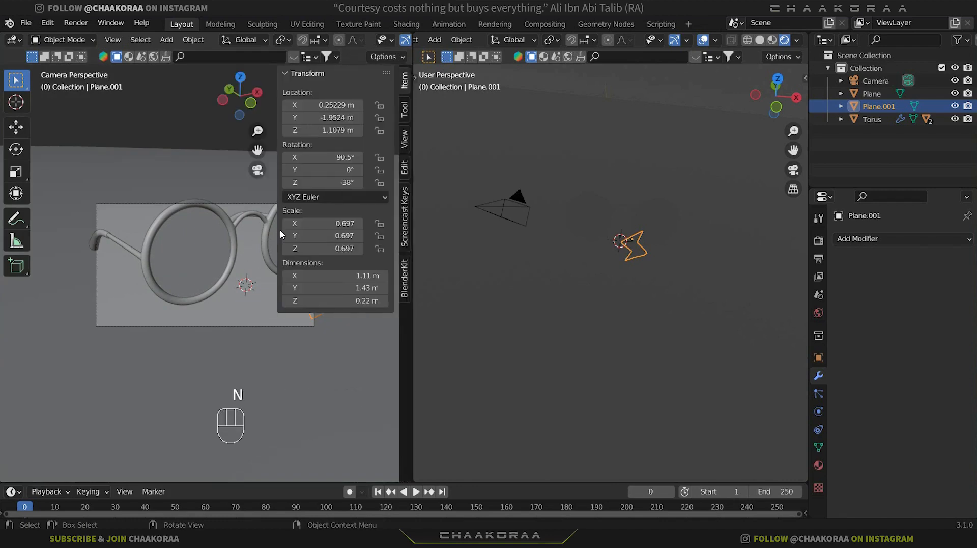
click(405, 144)
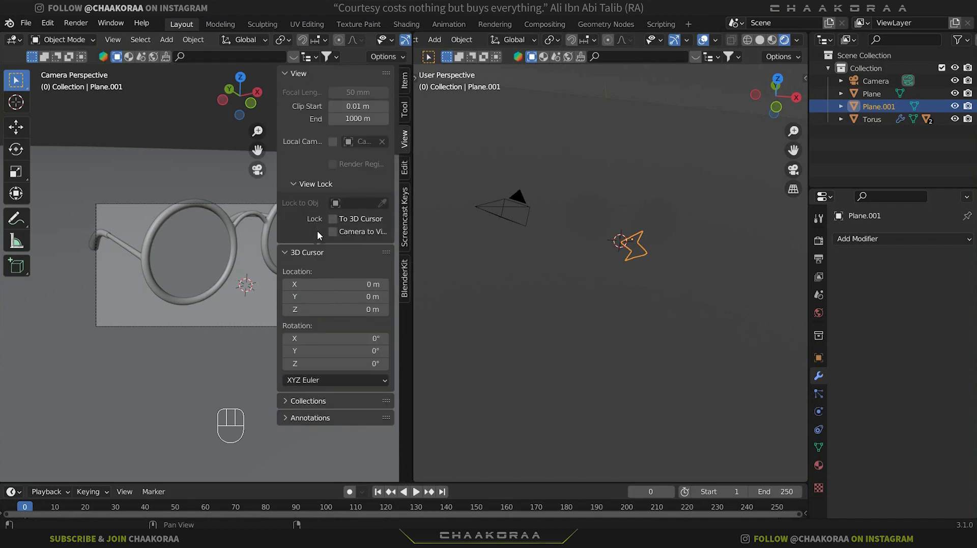
key(n)
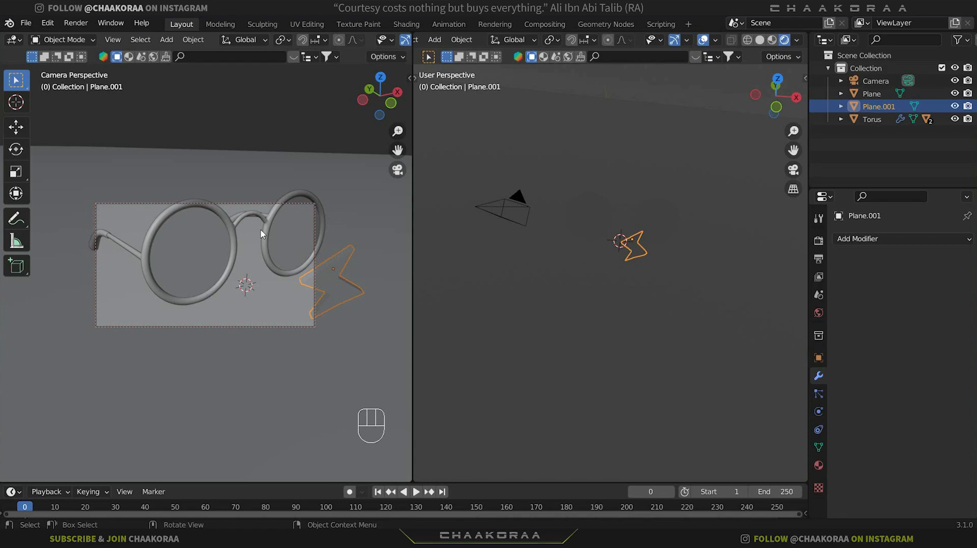
Step: Move the camera back about 3.2 m along its local Z axis to fit the whole scene in frame
click(252, 208)
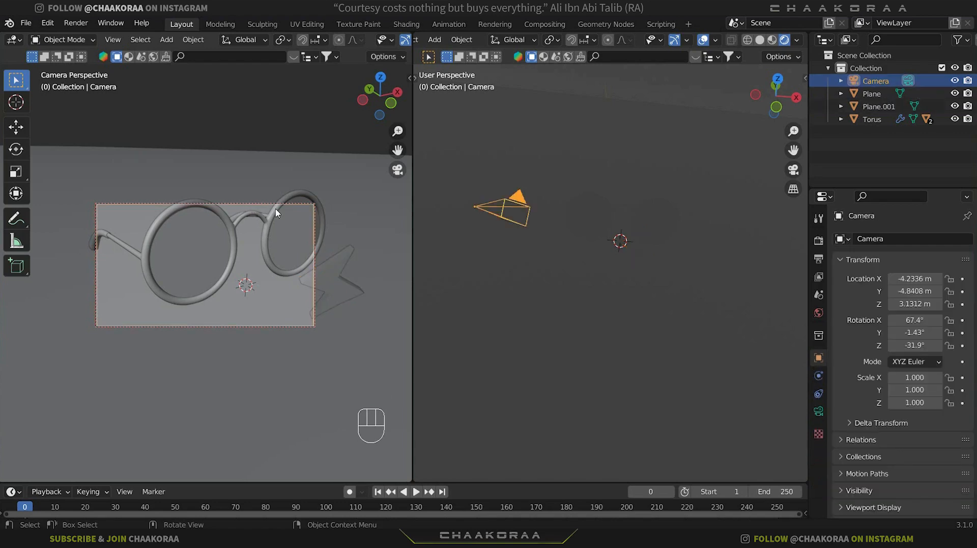
key(g)
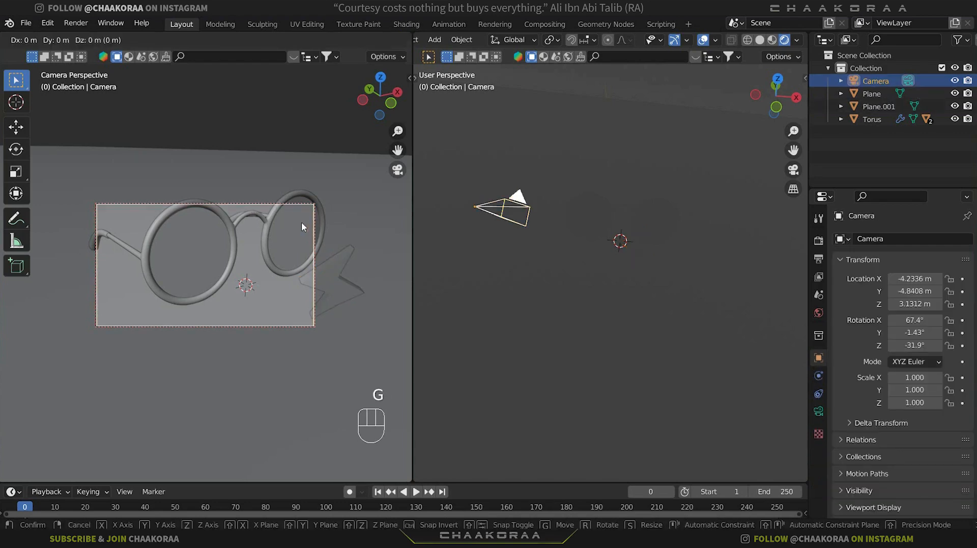
key(z)
key(z)
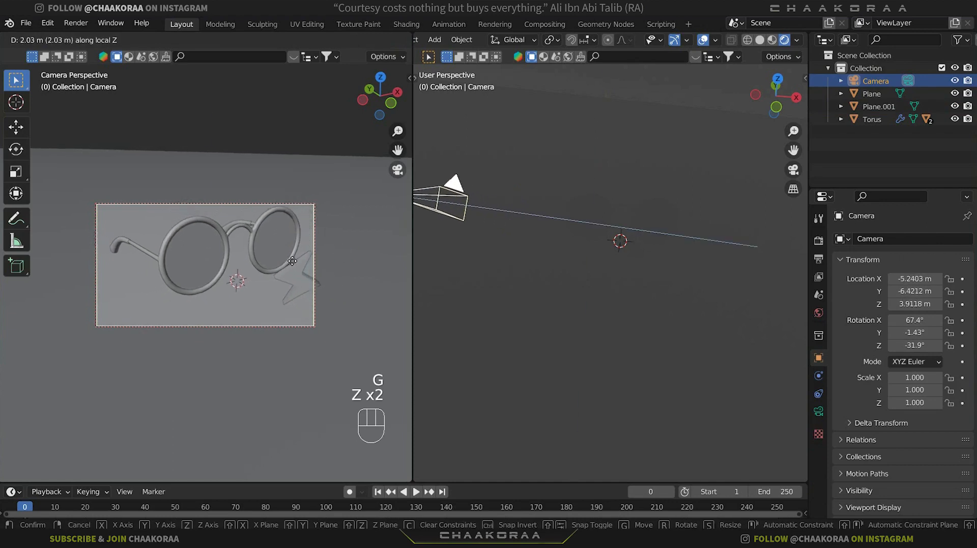
click(292, 267)
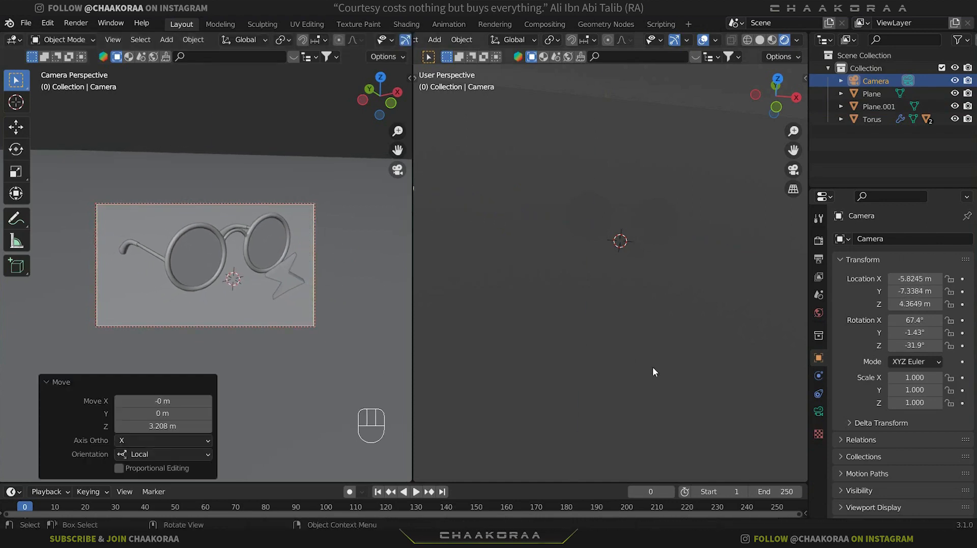
Step: Set the camera's focal length to 80 mm
click(819, 412)
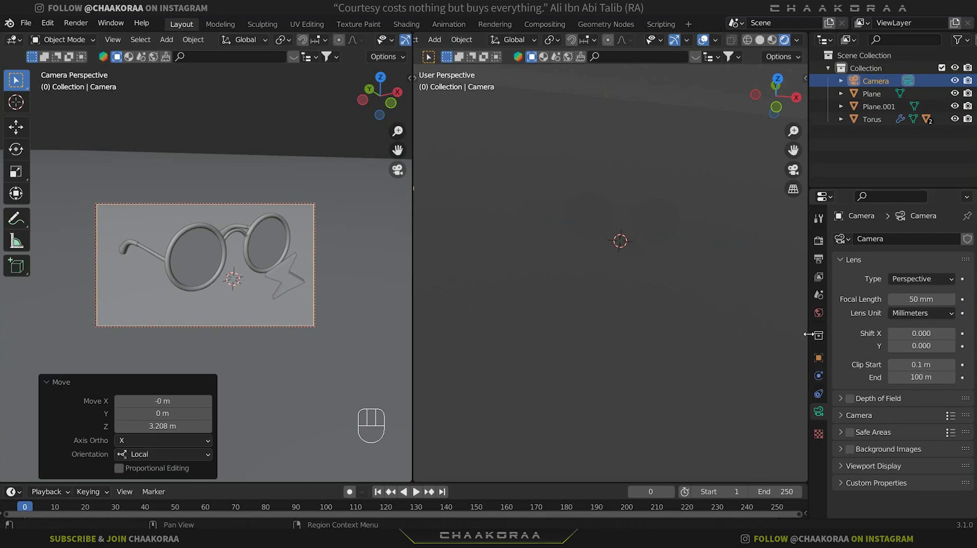
click(916, 299)
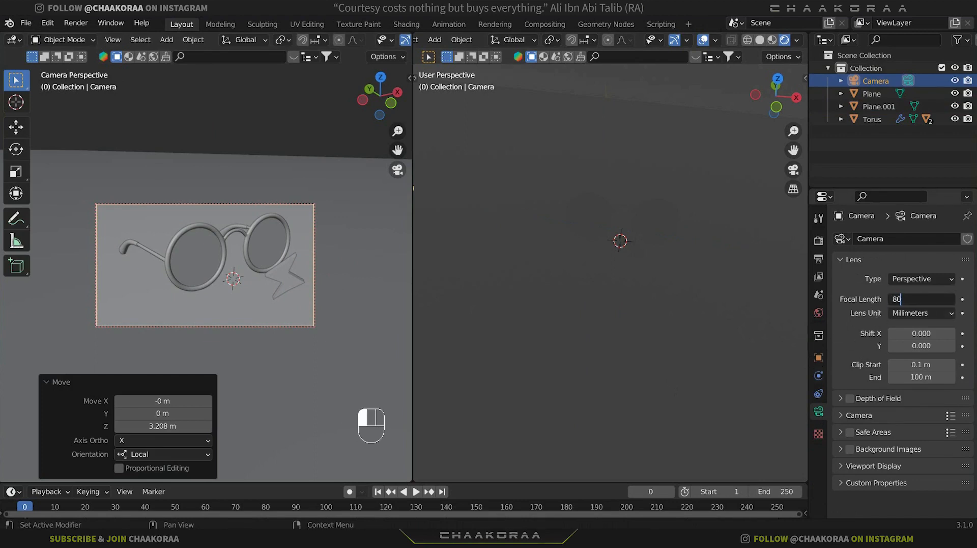
key(Return)
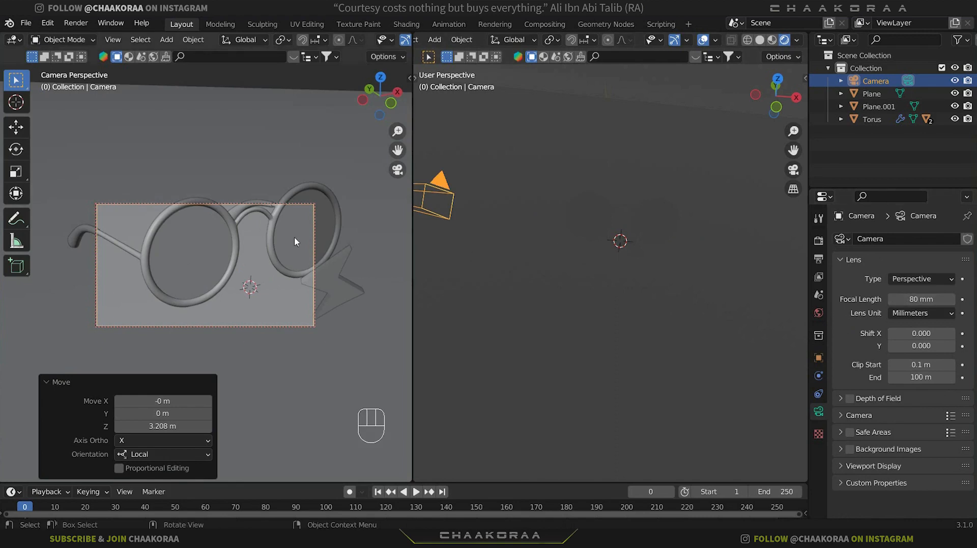
Step: Move the camera back about 4.96 m along its local Z axis, then shift it slightly to centre the glasses and bolt
key(g)
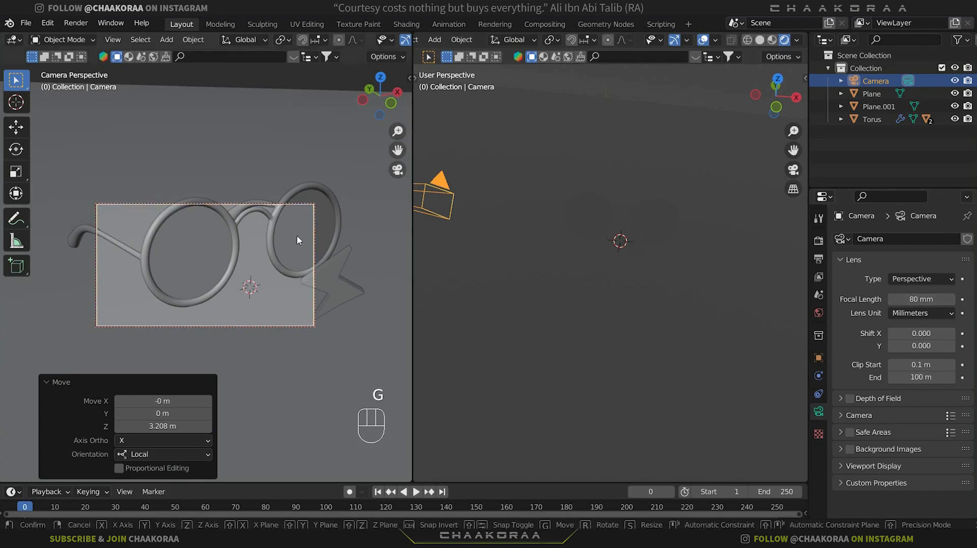
key(z)
key(z)
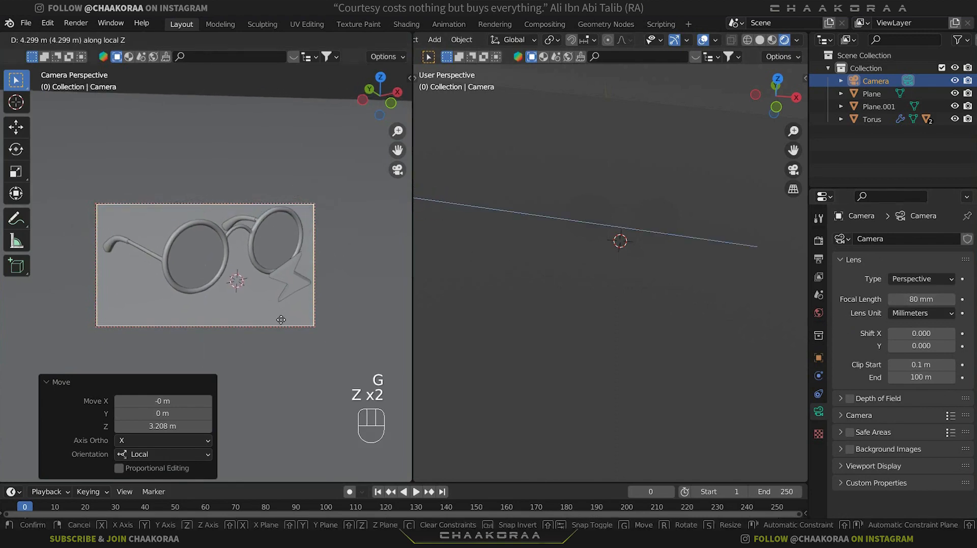
click(283, 330)
key(g)
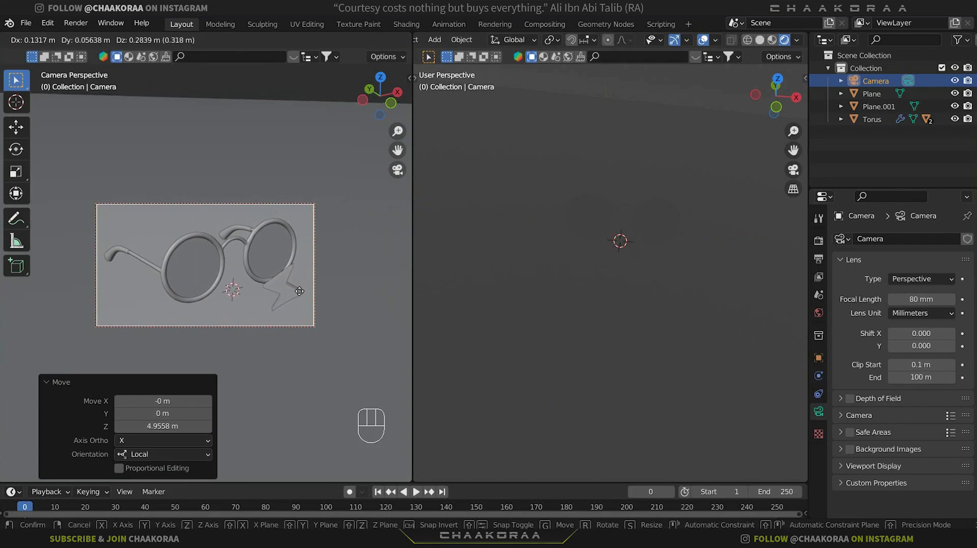
click(302, 293)
Step: Scale the lightning bolt up to about 1.256 and move it about 0.16 m in Y and 0.29 m in Z
click(287, 293)
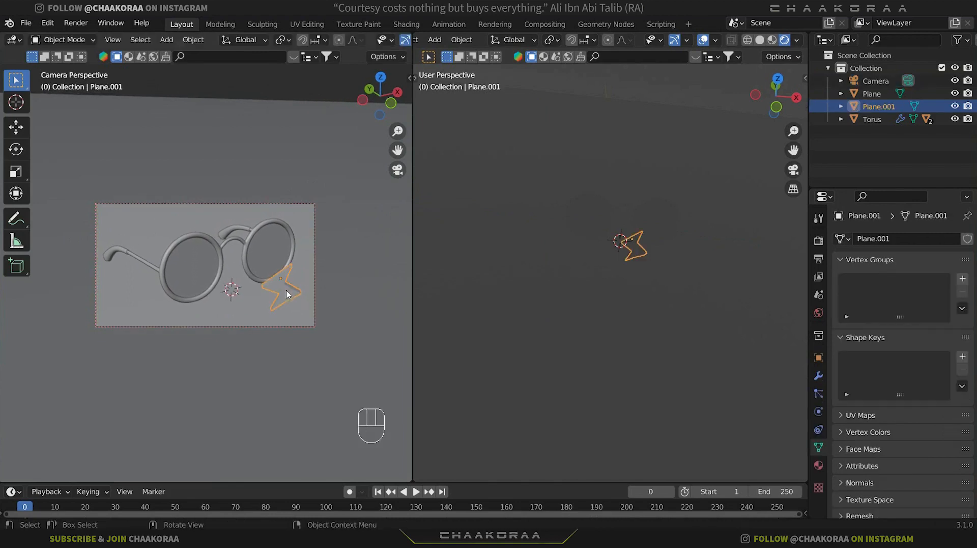
click(363, 266)
key(g)
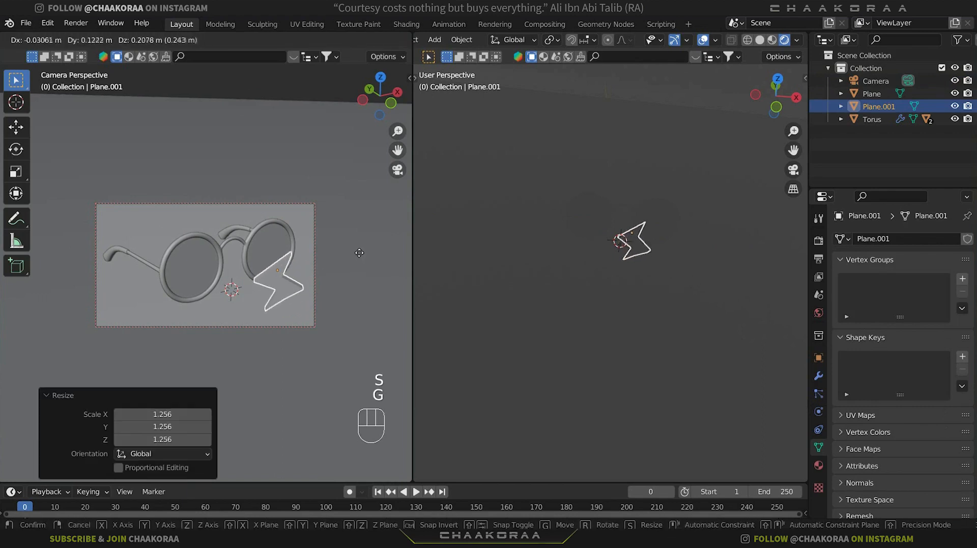
click(360, 255)
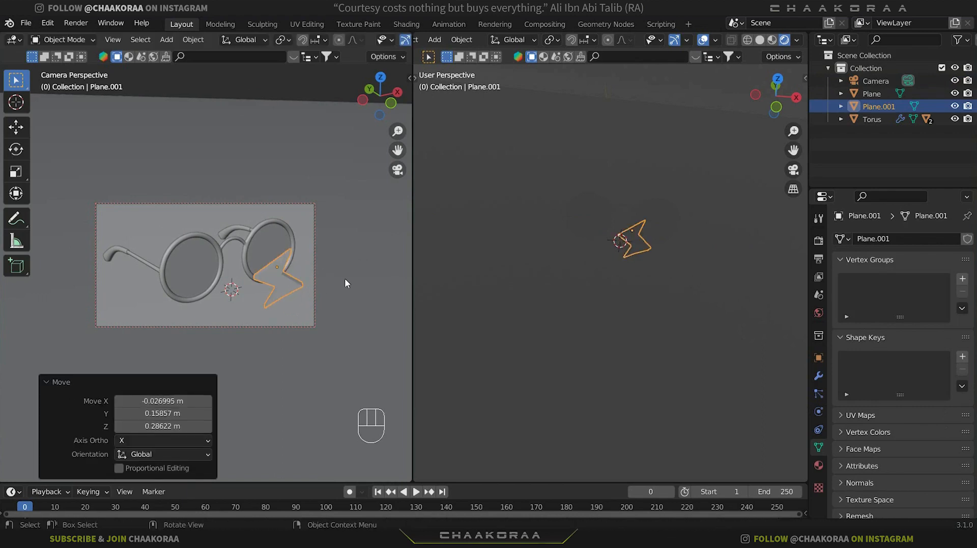
Step: Rotate the lightning bolt about -33° around global Z and move it about -0.16 m in X and 0.08 m in Y
key(r)
key(z)
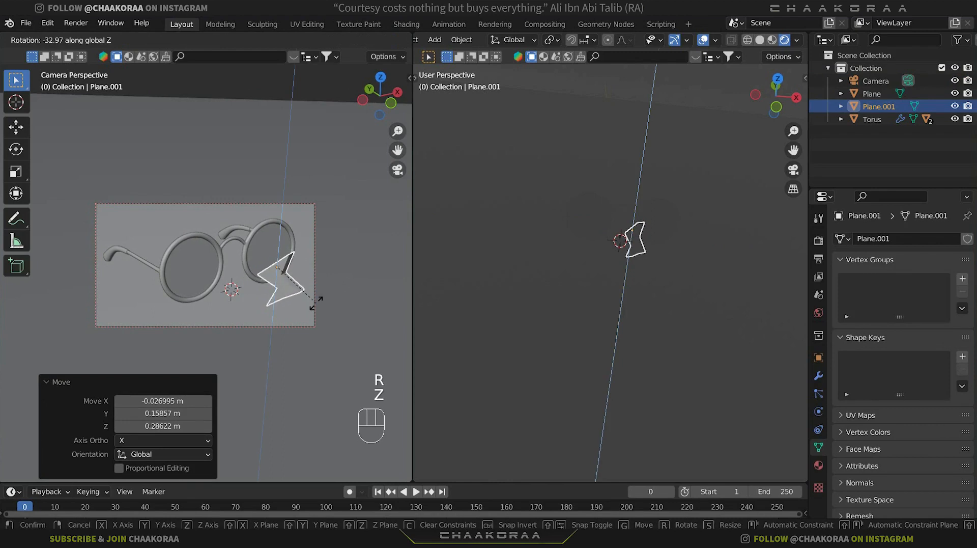
click(316, 302)
key(g)
click(309, 304)
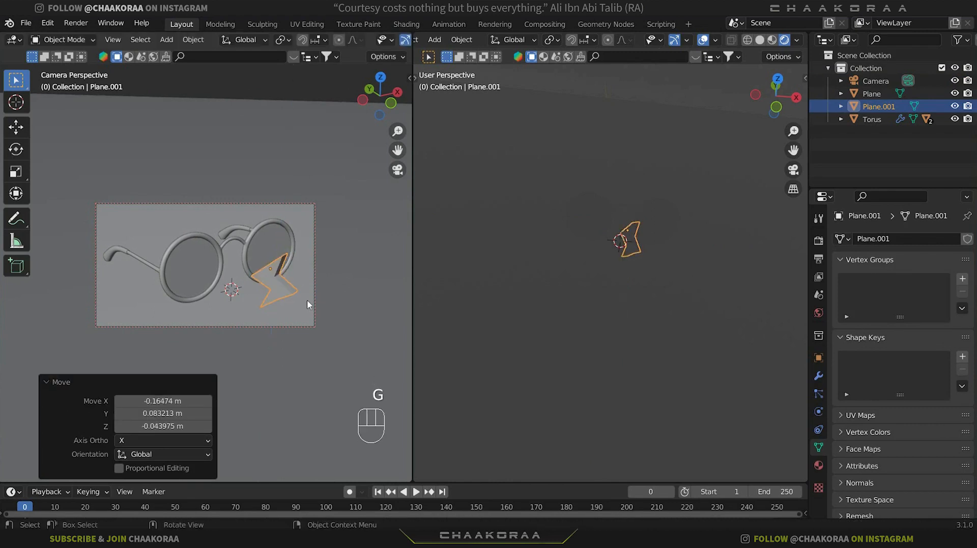
Step: Enable Depth of Field on the camera and expand its settings
click(294, 204)
click(850, 399)
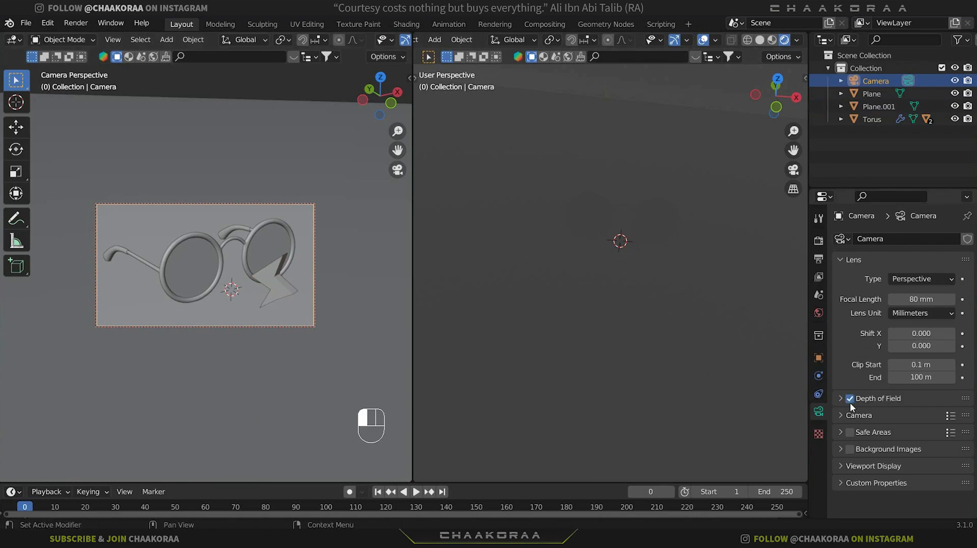
click(842, 398)
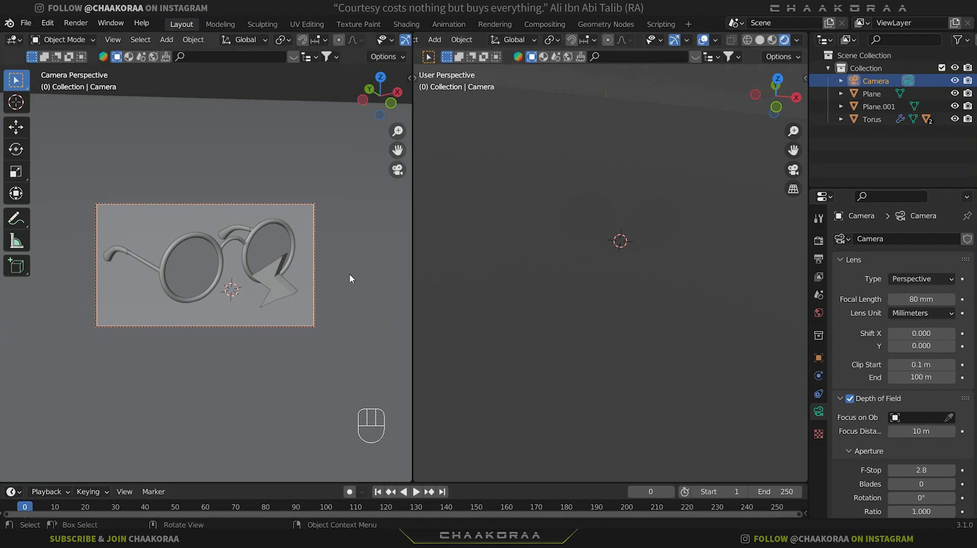
Step: Add a Plain Axes empty and move it about -1.74 m in X, 1.25 m in Y and 0.29 m in Z
key(shift+a)
mouse_move(350, 399)
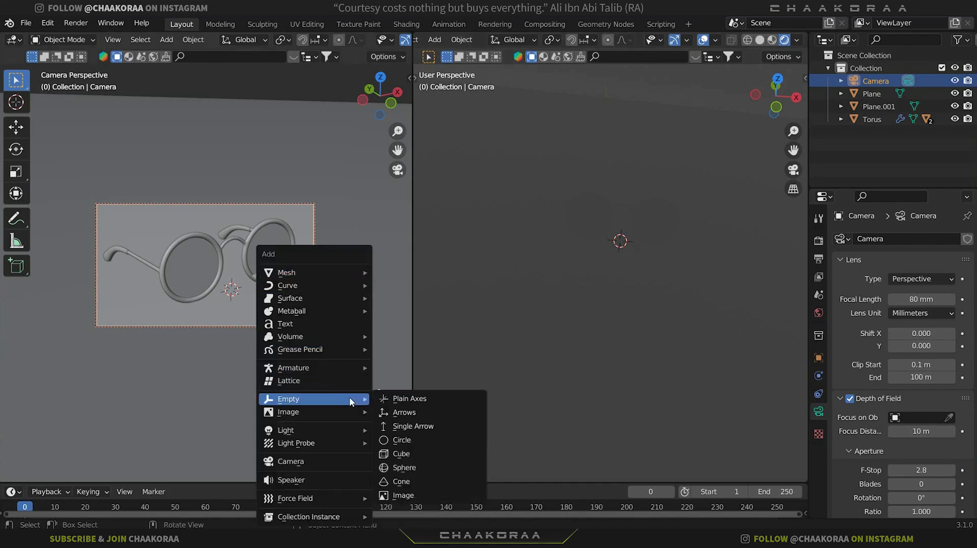
click(440, 399)
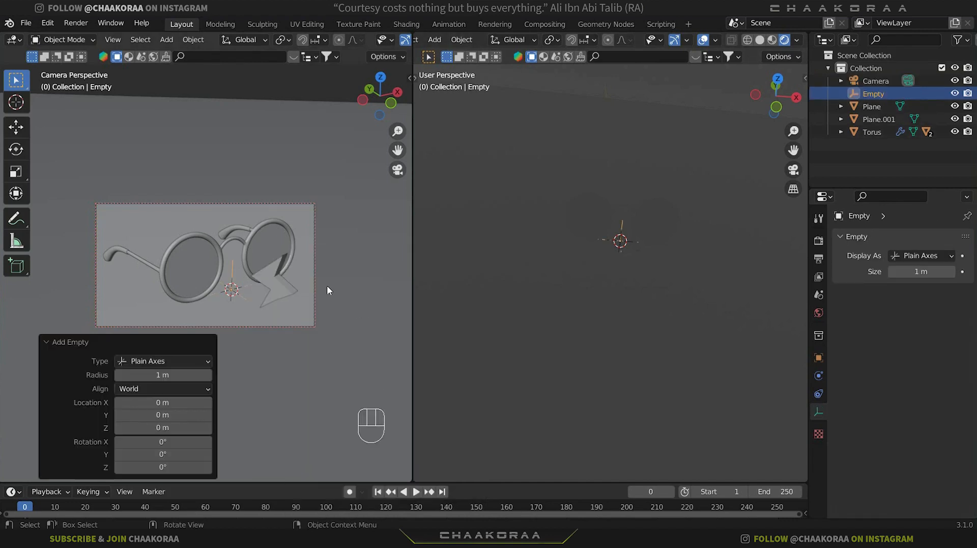
key(g)
click(260, 280)
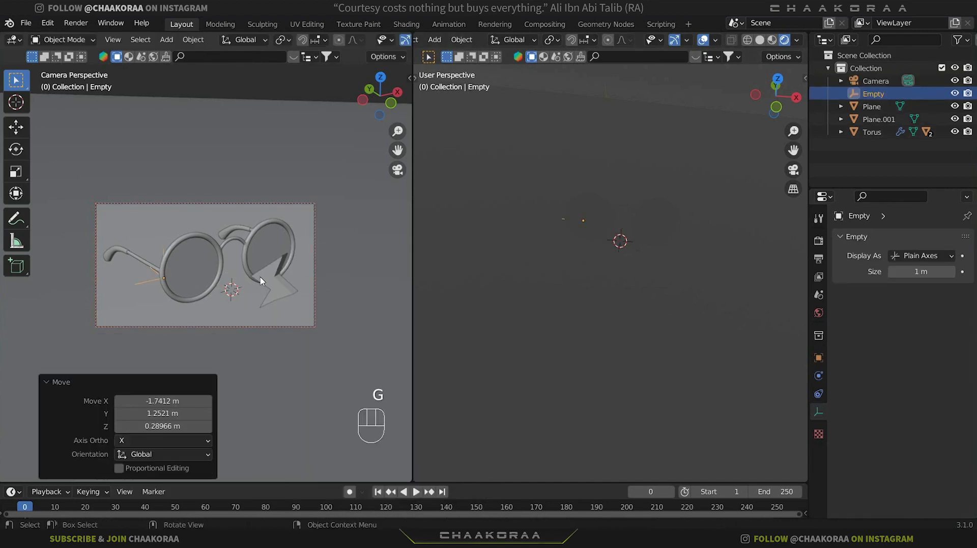
Step: Turn off the Camera to View lock
key(n)
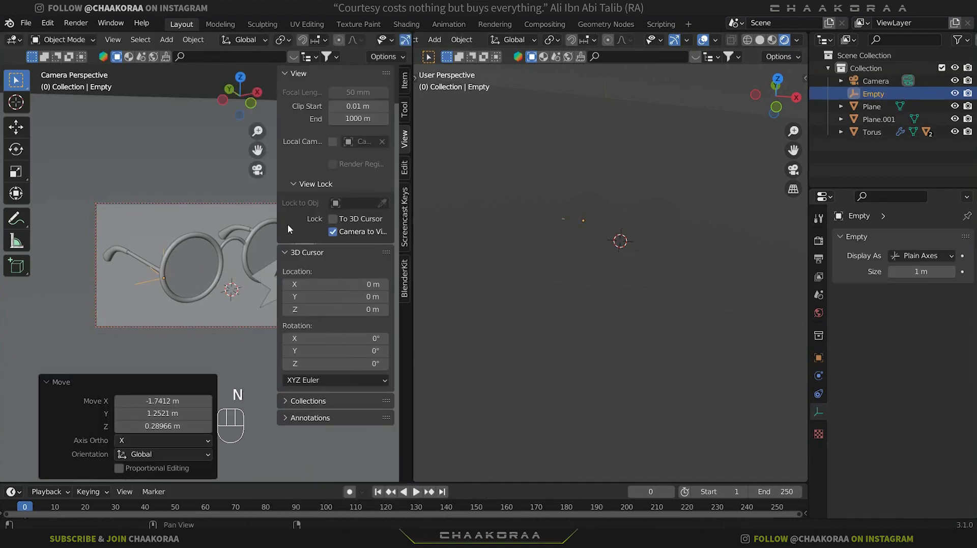
click(331, 234)
key(n)
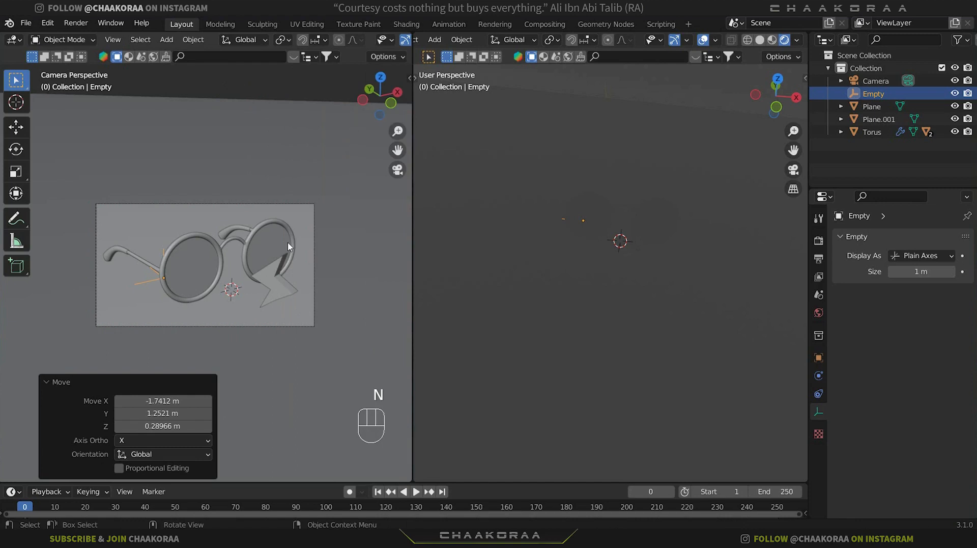
Step: Place the empty at the glasses' front hinge corner, moving it about -0.69 m in X, -1.2 m in Y and 0.86 m in Z
key(KP_7)
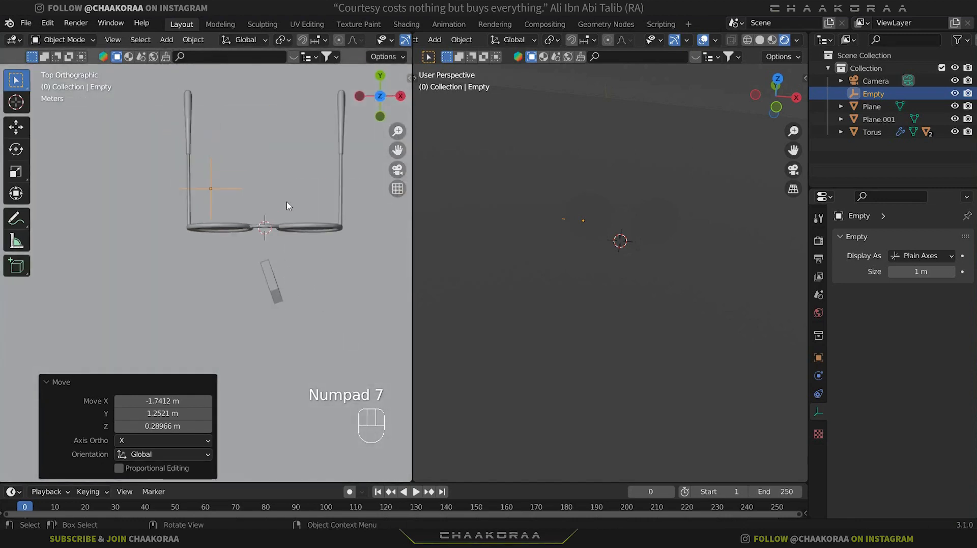
key(g)
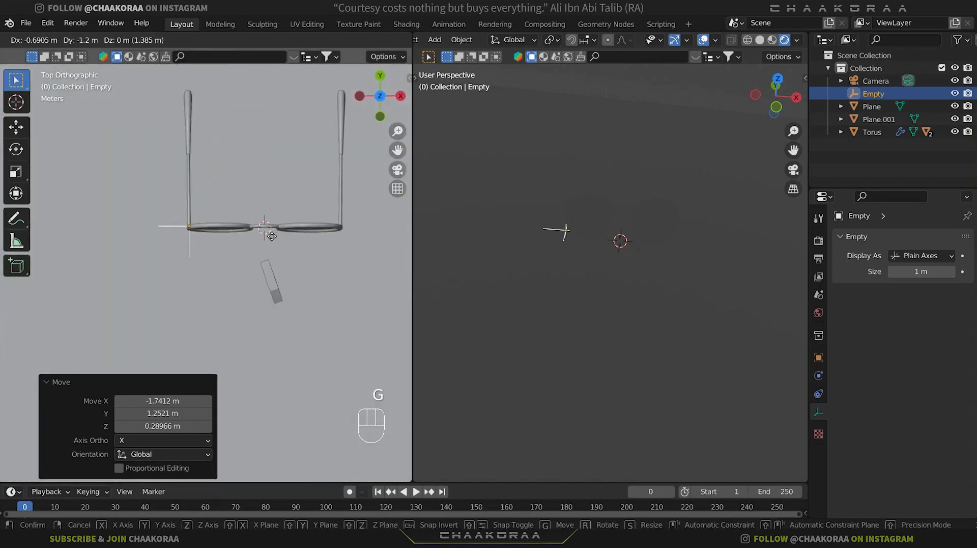
click(272, 235)
middle_drag(209, 254, 259, 253)
key(g)
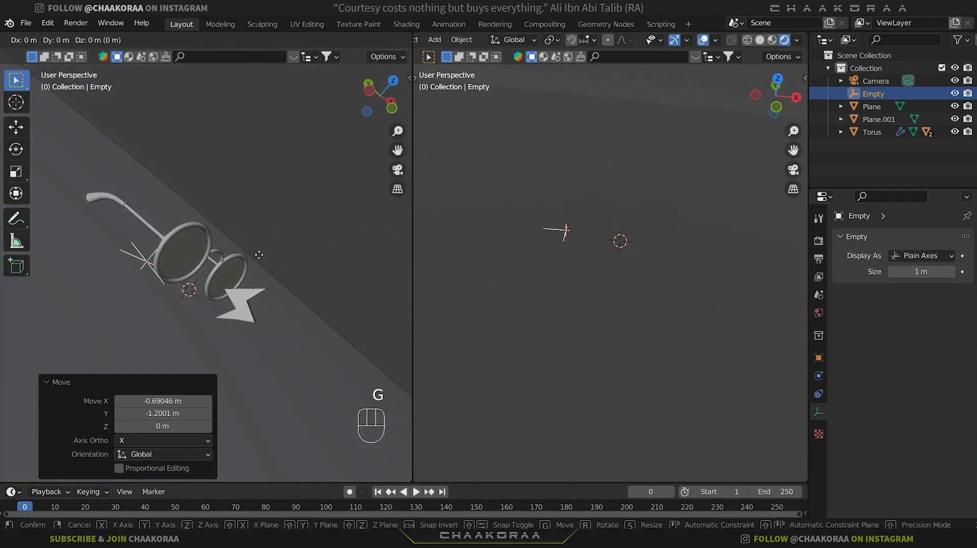
key(z)
click(363, 257)
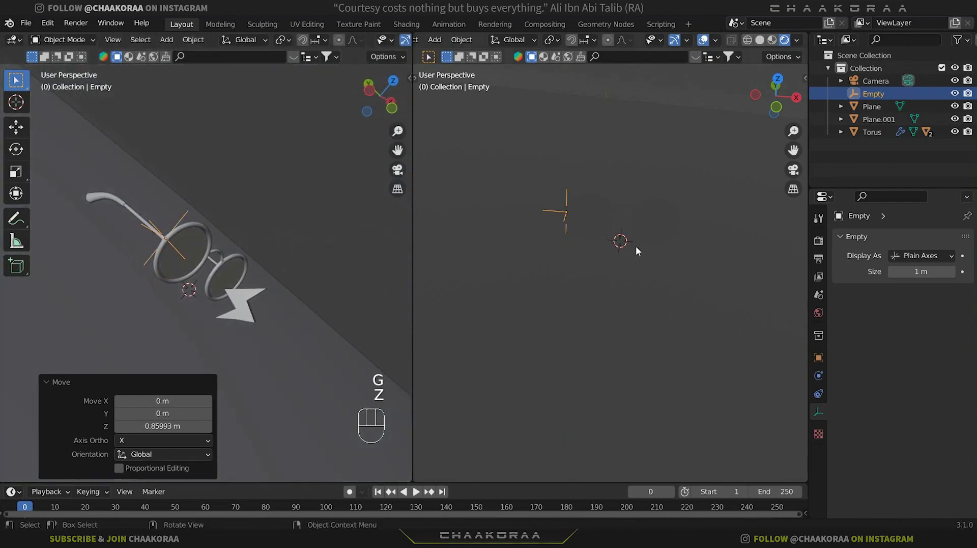
Step: Select the camera and set the empty as its Depth of Field focus object
middle_drag(295, 243, 214, 275)
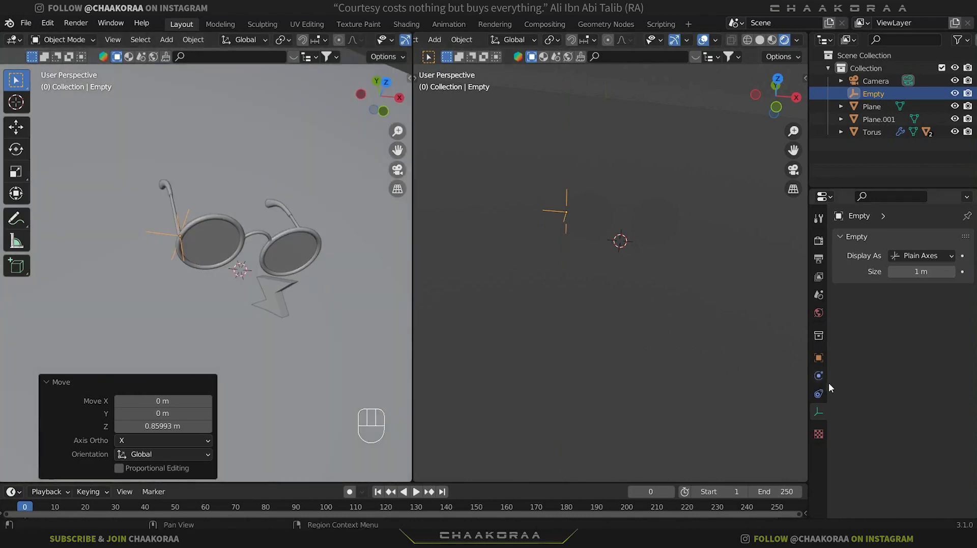
scroll(269, 286, down, 5)
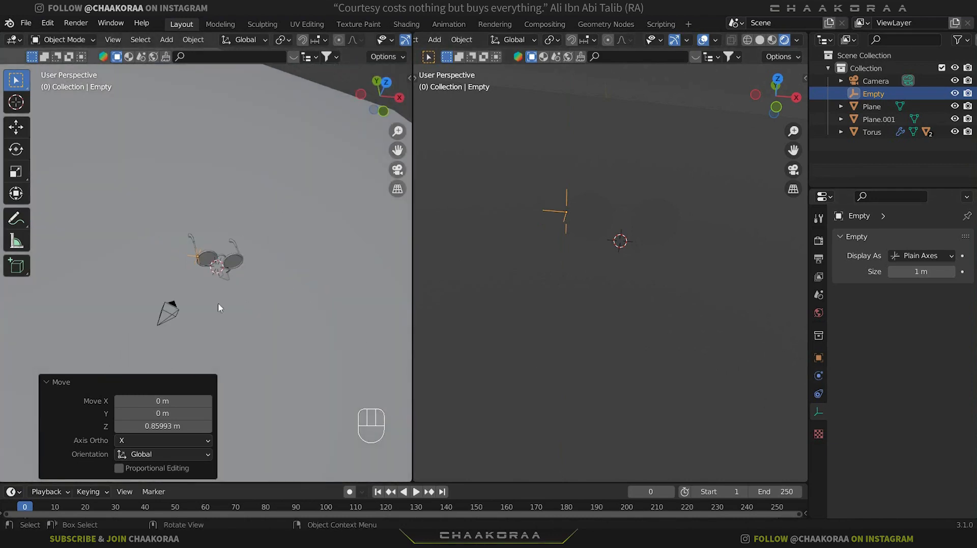
click(175, 312)
scroll(227, 296, up, 5)
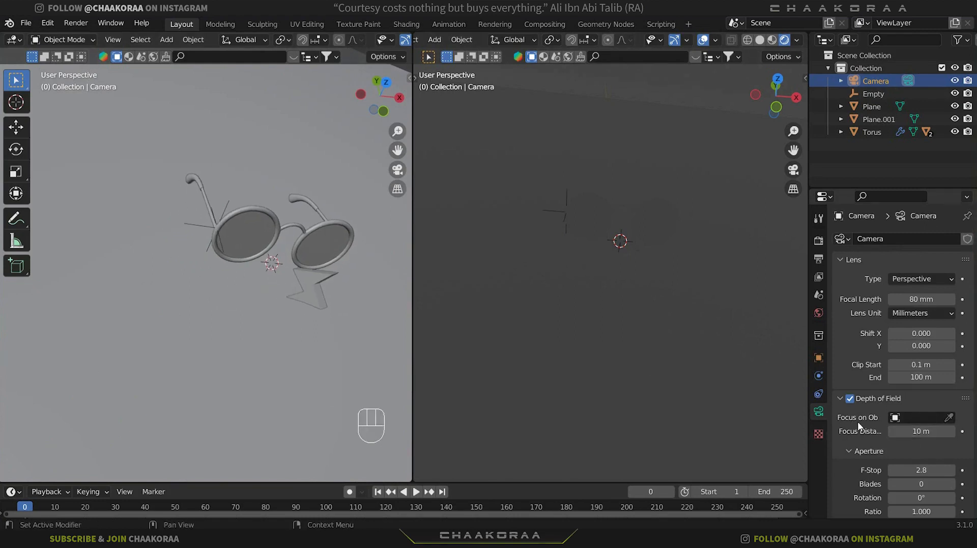
click(950, 417)
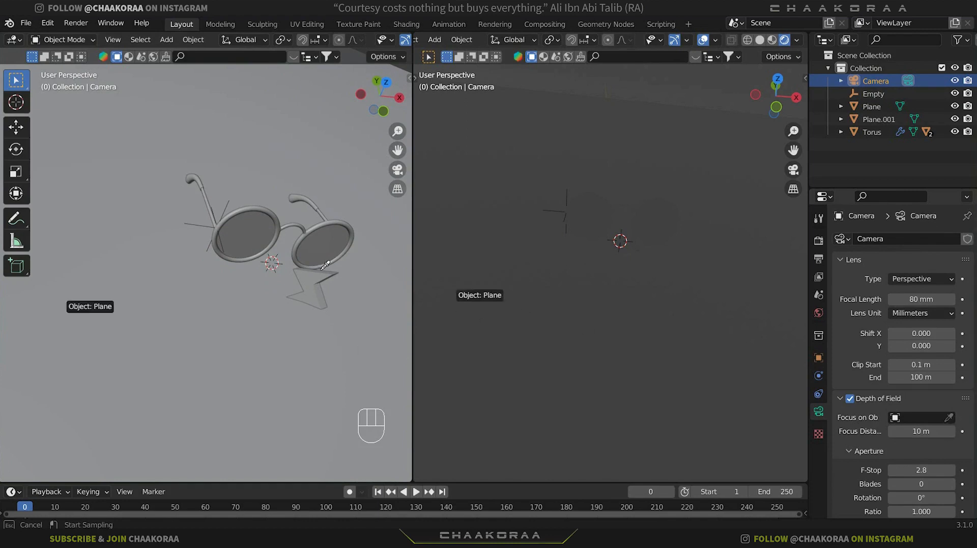
click(198, 222)
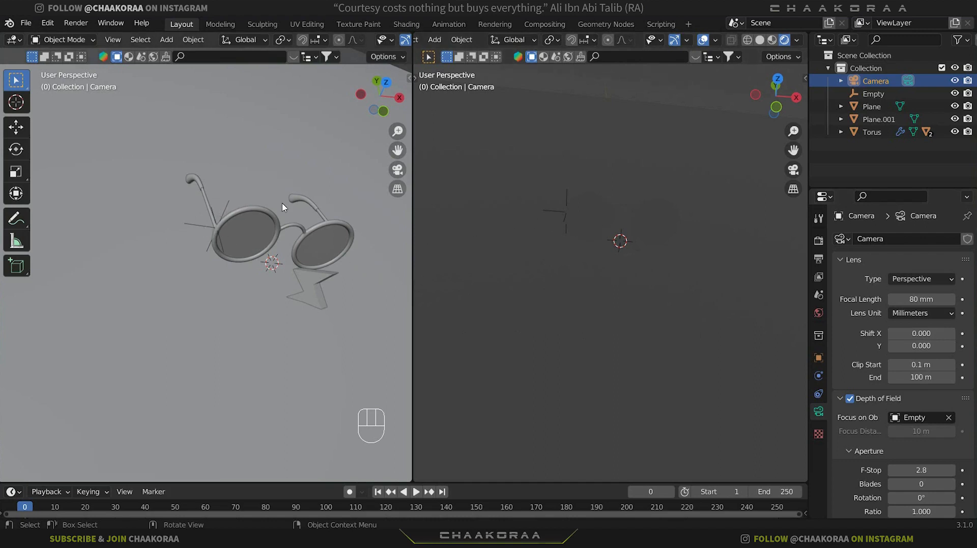
Step: Switch the solid-shaded viewport to rendered shading
scroll(382, 43, down, 5)
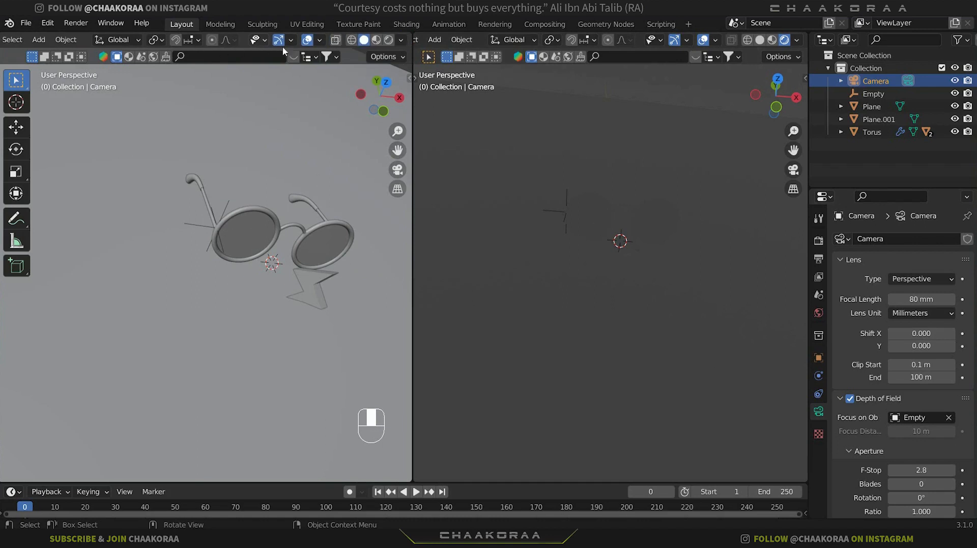
click(389, 40)
scroll(319, 237, down, 3)
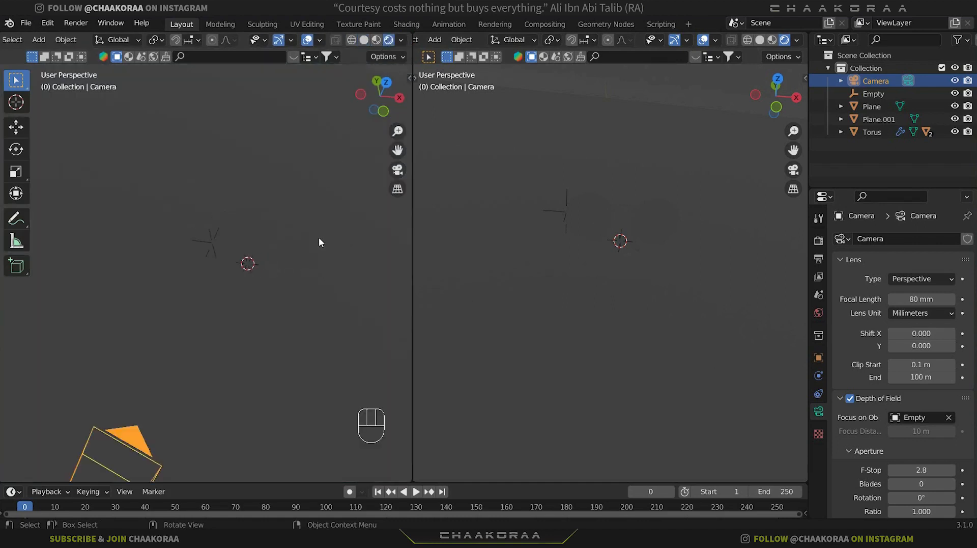
Step: Add an area light and raise it about 3 m along global Z above the glasses
mouse_move(303, 217)
middle_down()
mouse_move(231, 199)
mouse_move(310, 161)
mouse_move(282, 177)
mouse_move(278, 205)
middle_up()
key(shift+a)
mouse_move(280, 234)
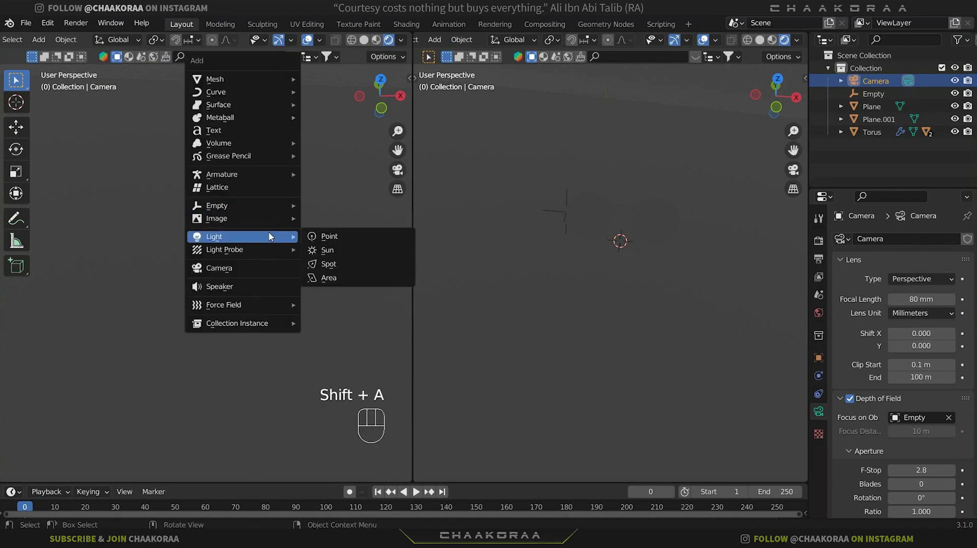
click(350, 278)
key(g)
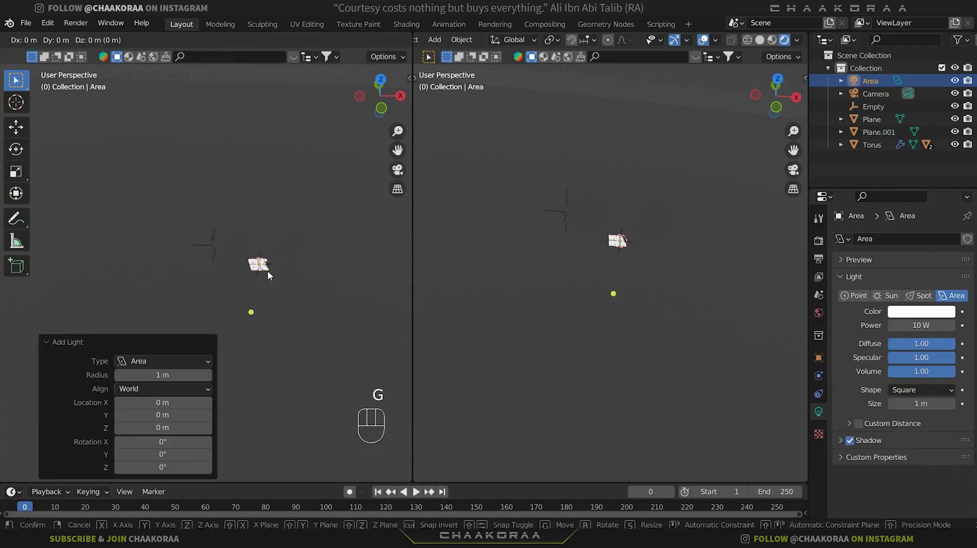
key(z)
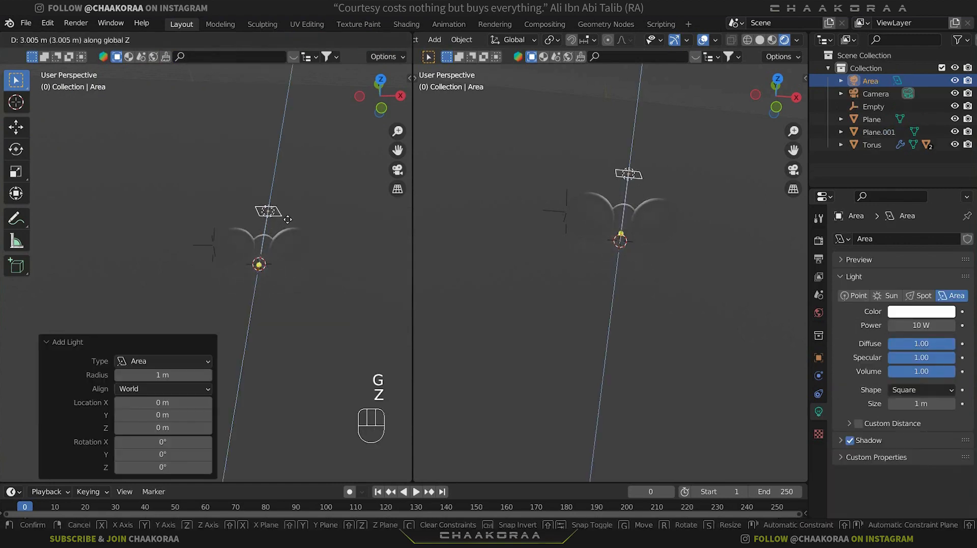
click(286, 217)
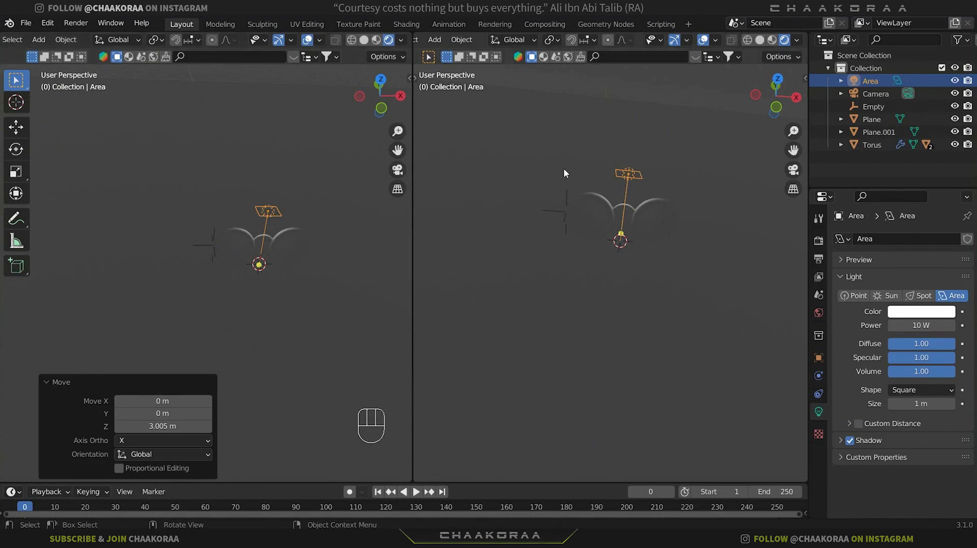
Step: Show the fitted camera view in the second viewport and move the area light about 2.33 m in X and -0.15 m in Y
key(KP_0)
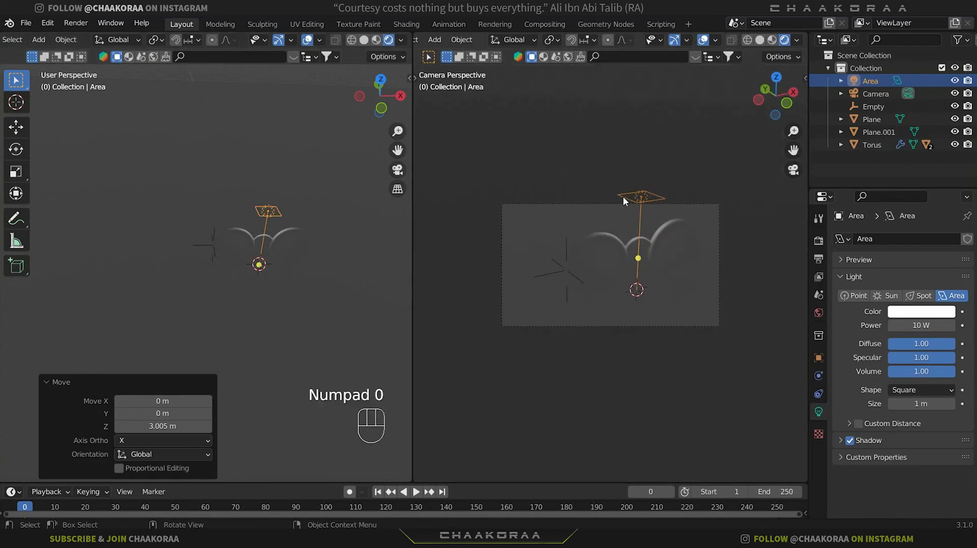
key(Home)
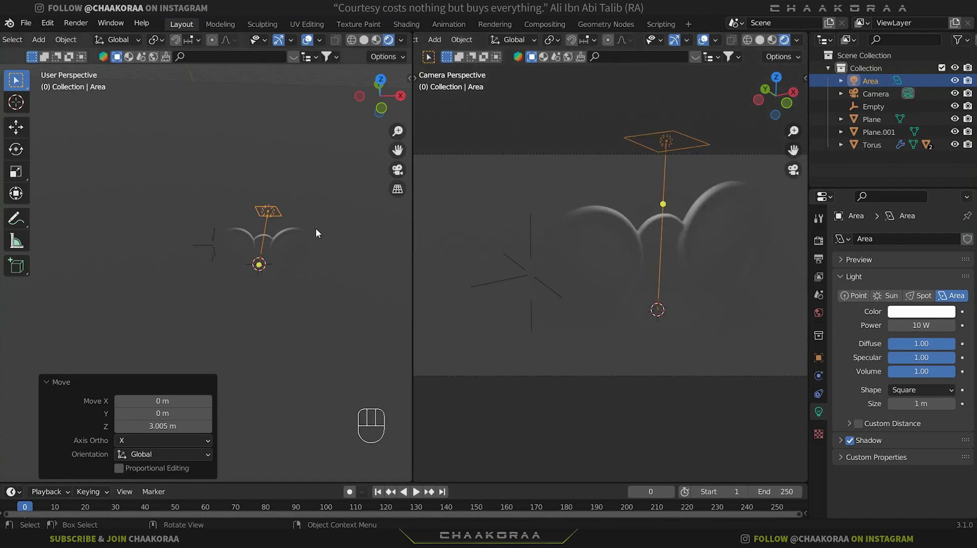
key(g)
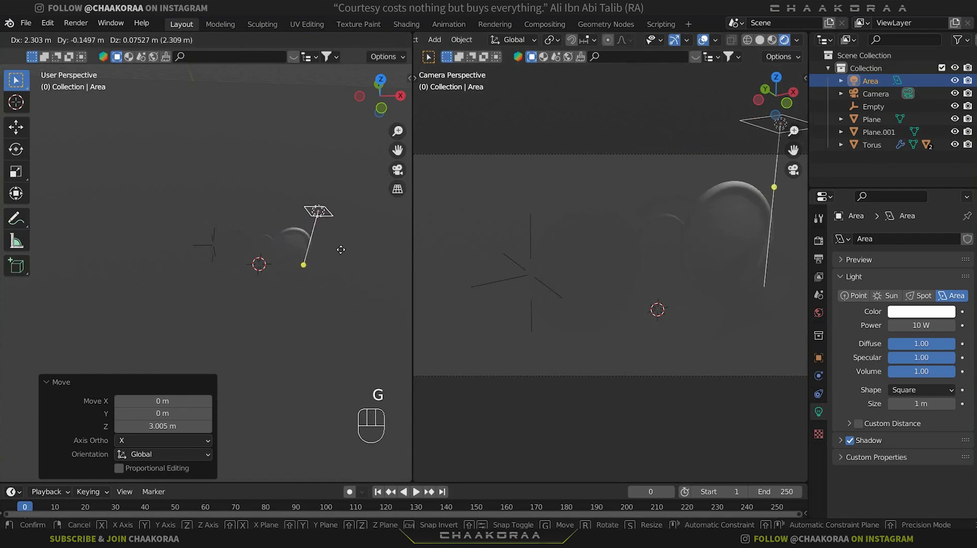
click(340, 248)
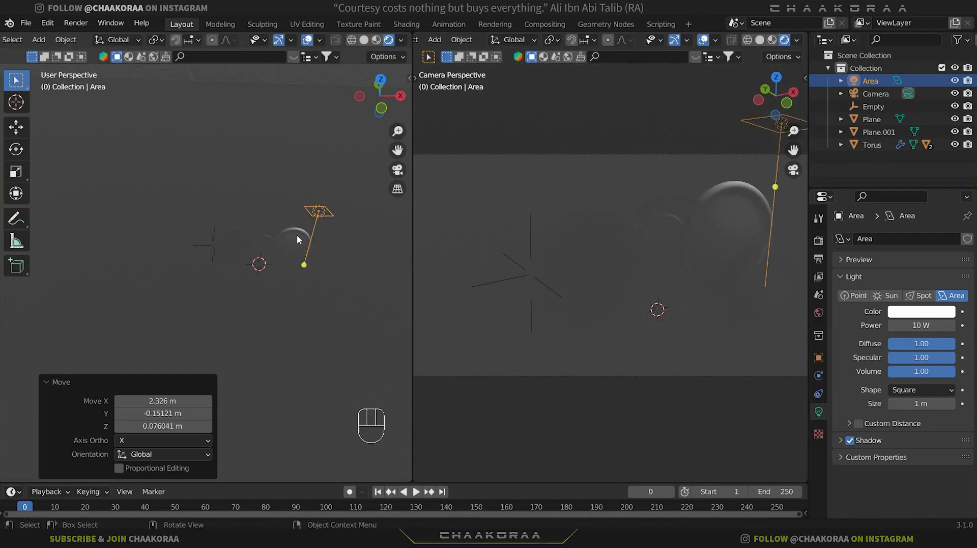
key(KP_7)
shift+middle_drag(309, 263, 209, 280)
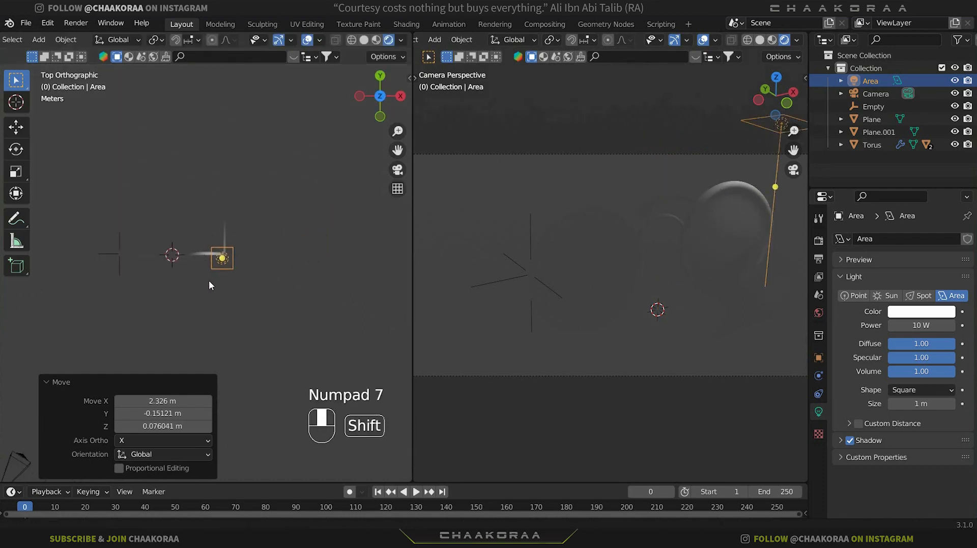
key(r)
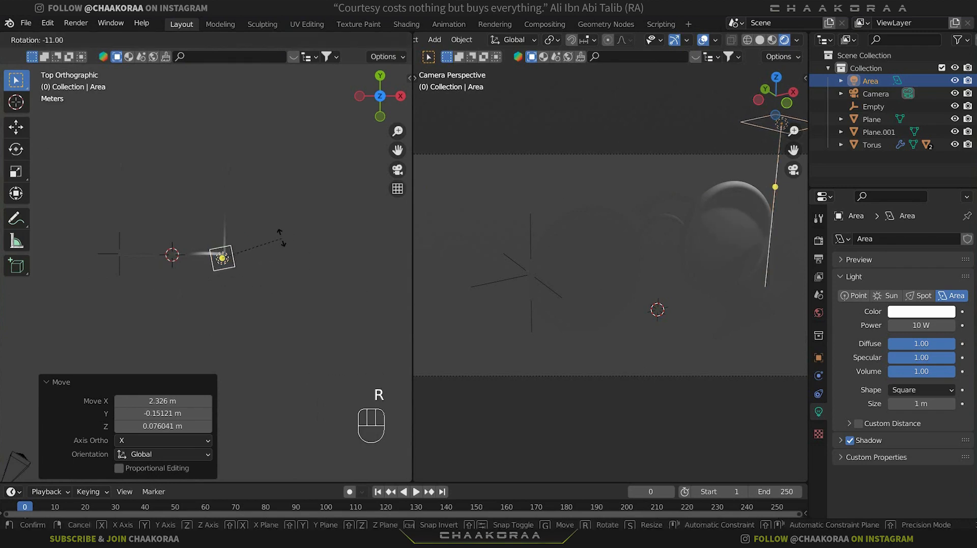
right_click(250, 233)
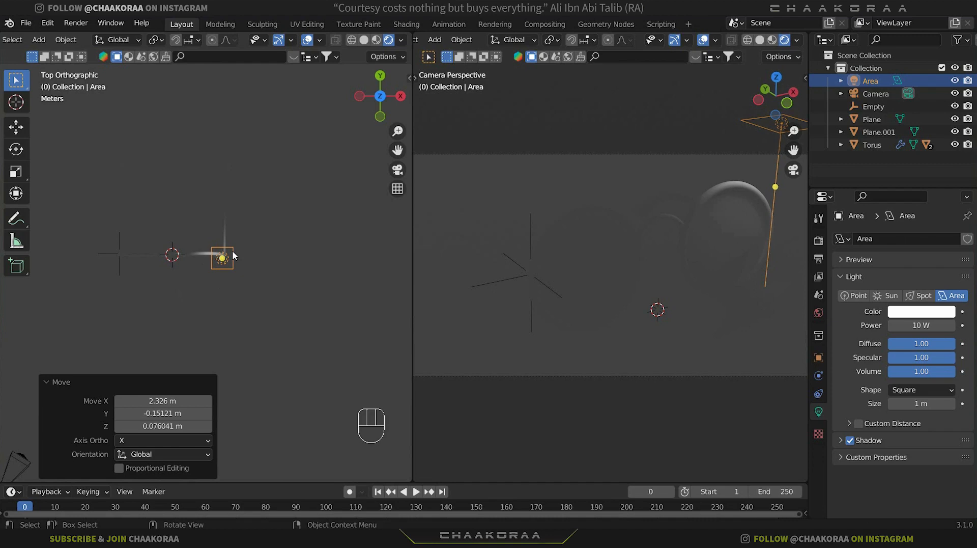
Step: Rotate the area light about 50.8° in the front view so it tilts toward the glasses
key(KP_1)
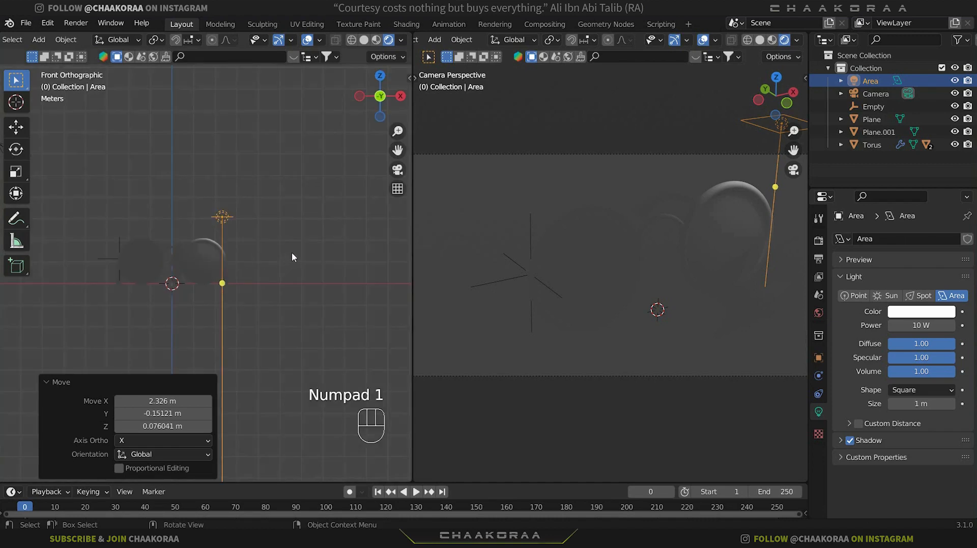
key(r)
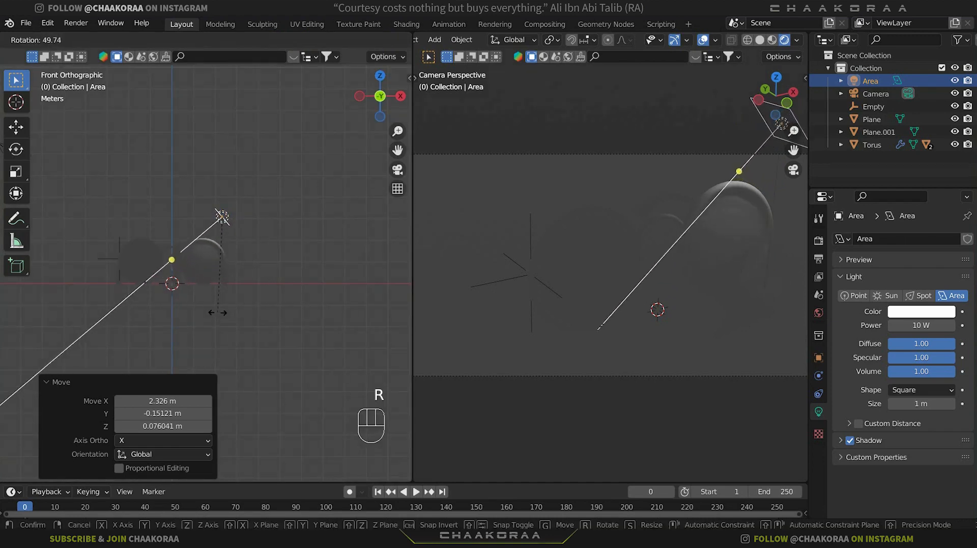
click(216, 309)
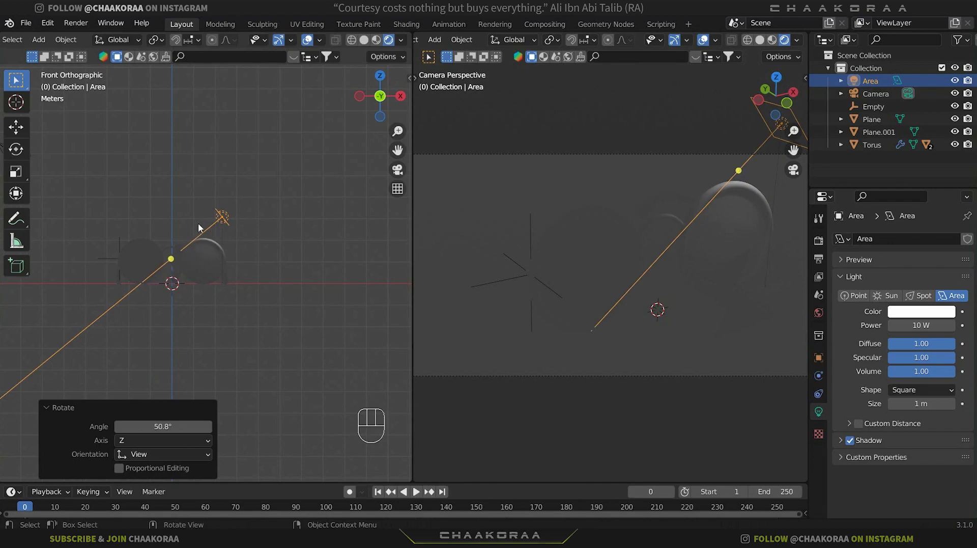
Step: Rotate the area light about 56.4° in the top view and move it about 1.49 m in X and -2.3 m in Y
key(KP_1)
key(KP_7)
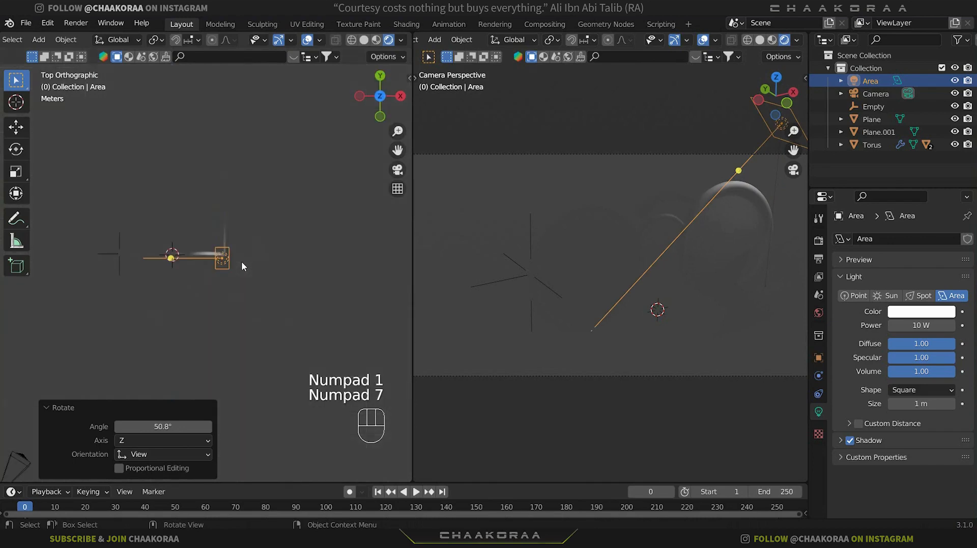
key(r)
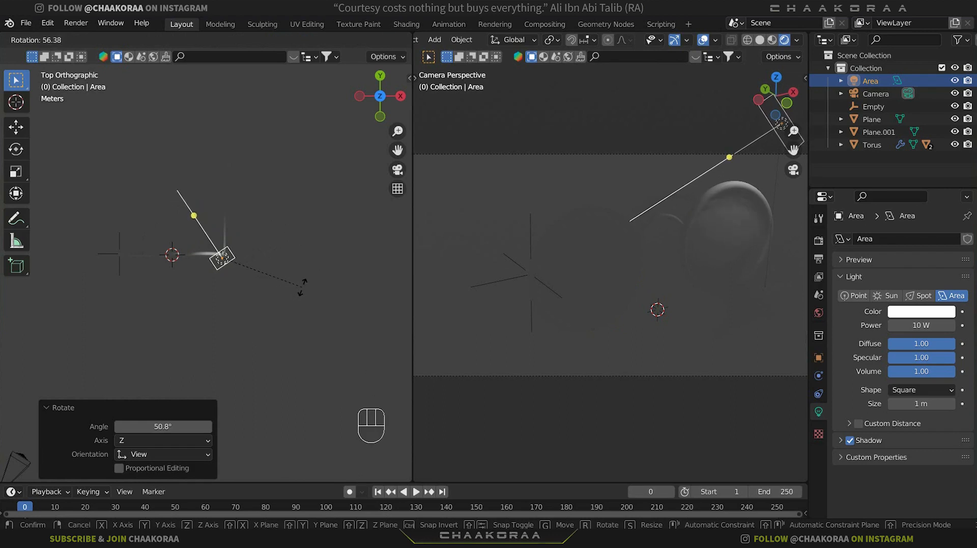
click(232, 254)
key(g)
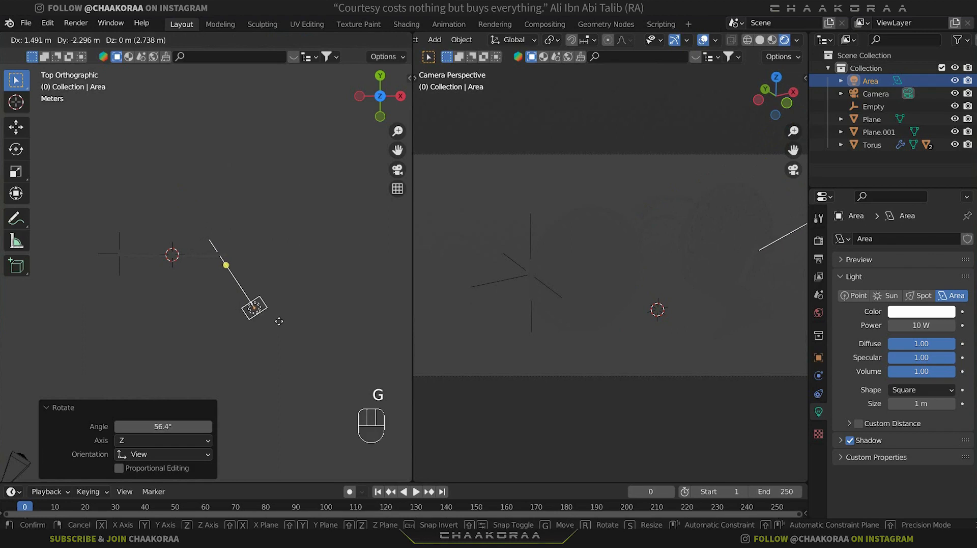
click(277, 320)
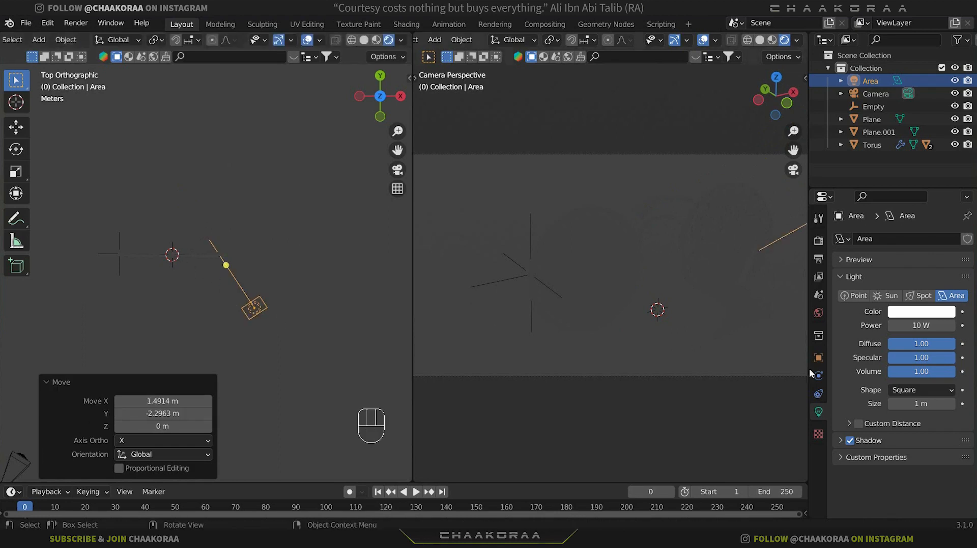
Step: Try the area light's power at 50 W, 100 W and 120 W
click(919, 325)
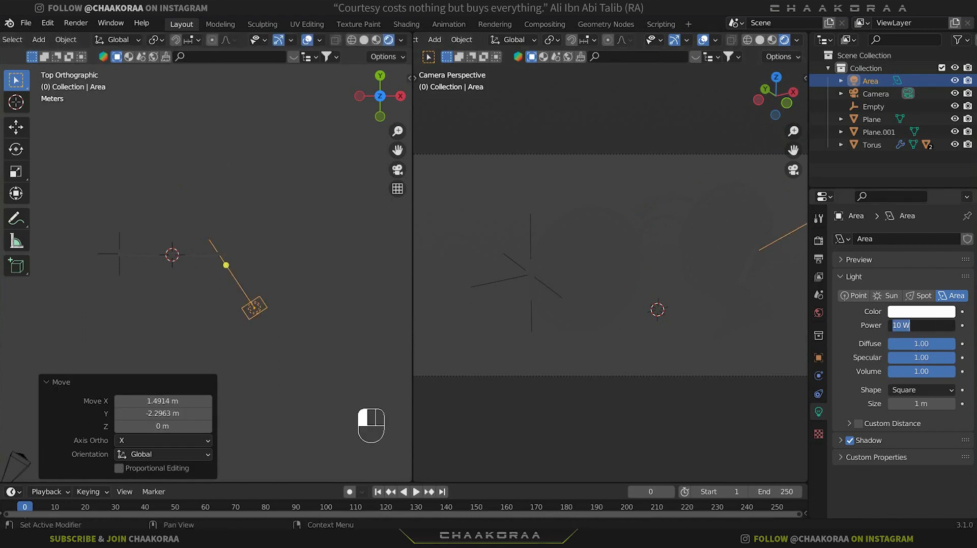
text(50)
key(Return)
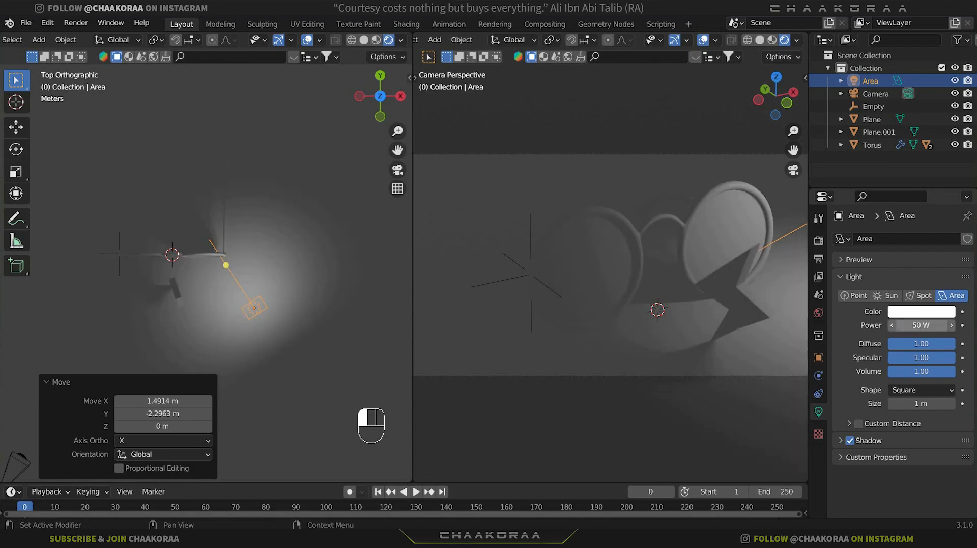
click(916, 325)
text(100)
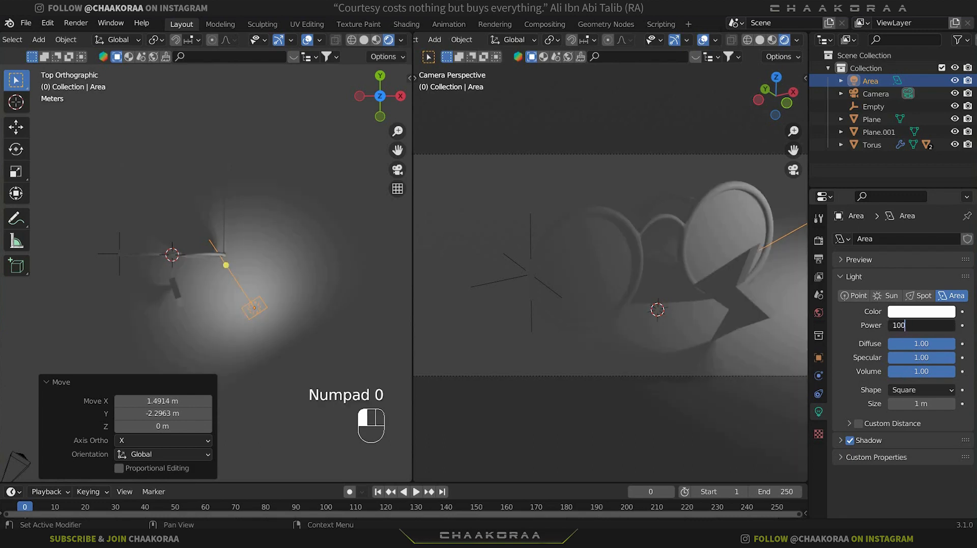
key(Return)
click(916, 324)
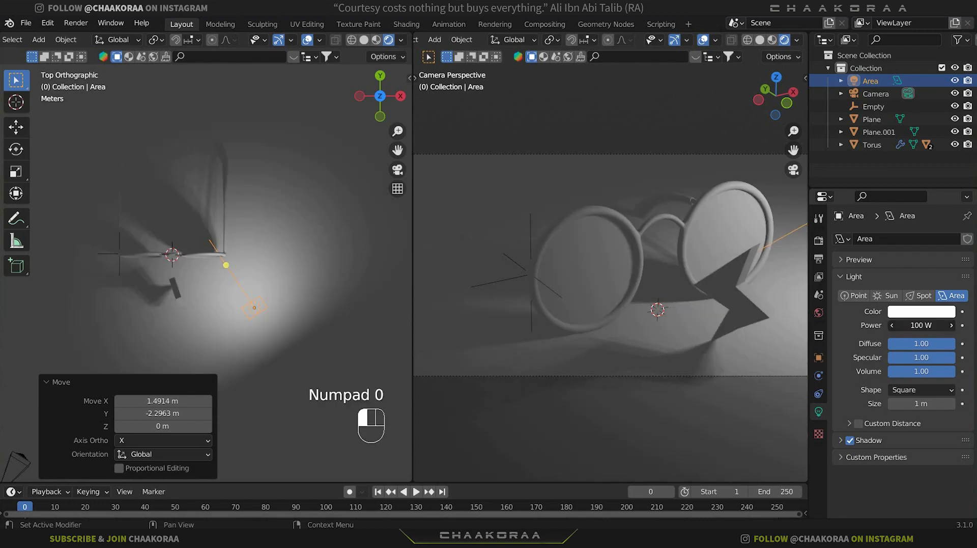
text(120)
key(Return)
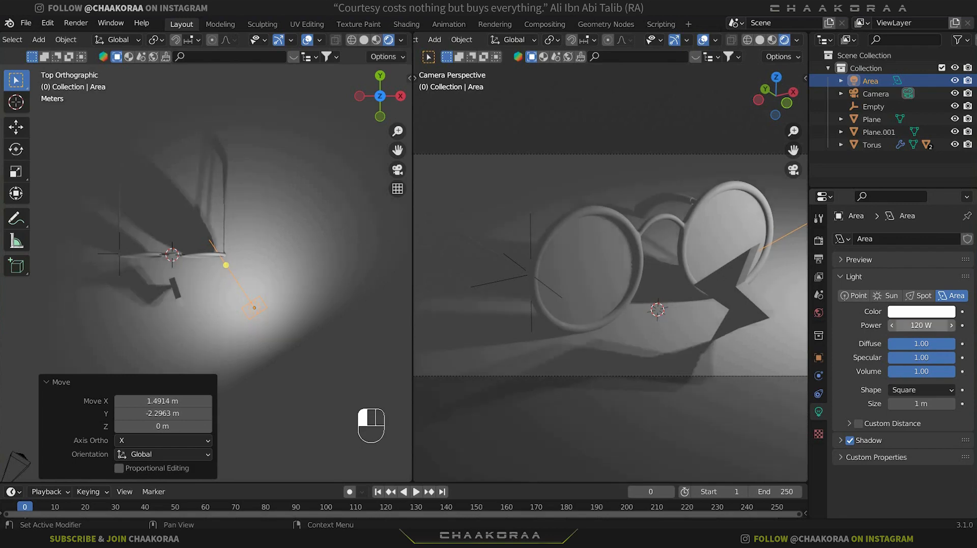
Step: Set the area light's power to 150 W
click(921, 325)
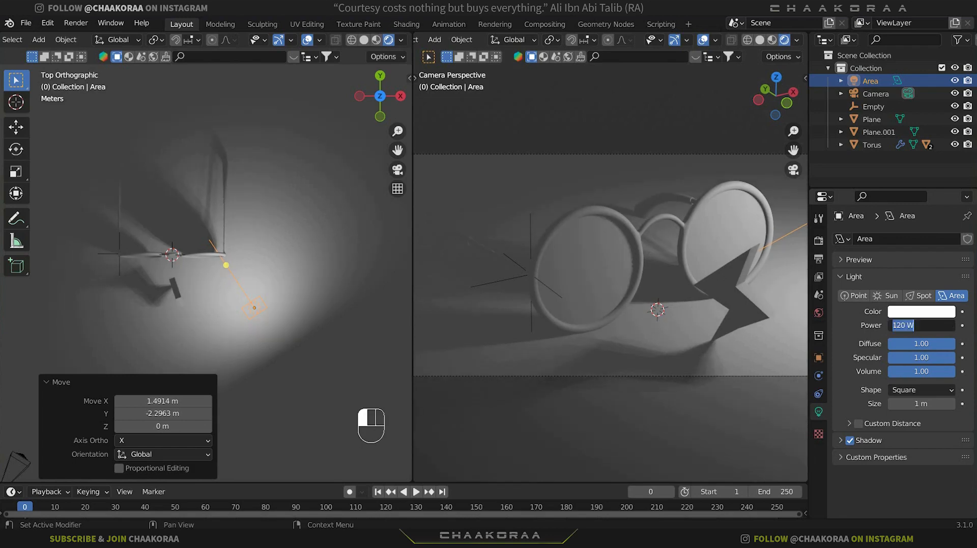
text(150)
key(Return)
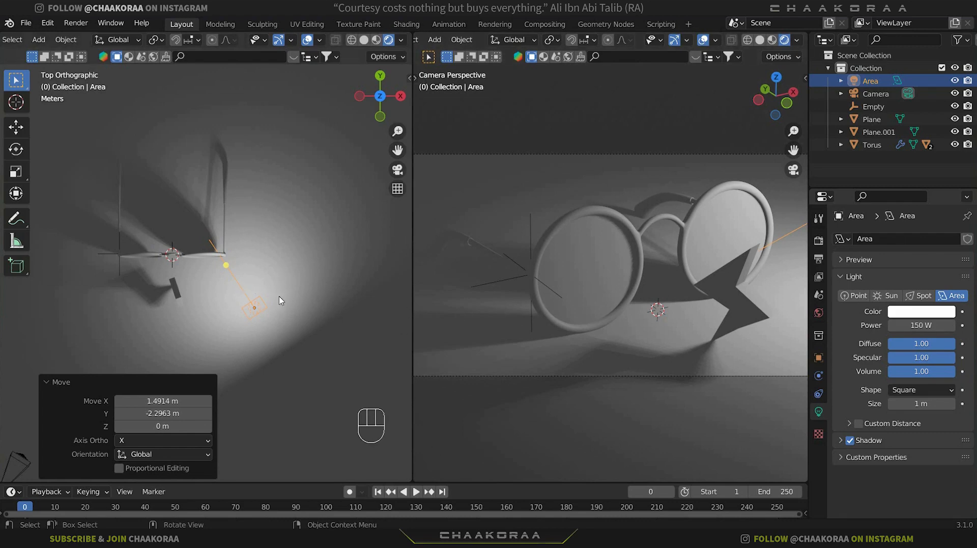
Step: Duplicate the area light about -7.34 m in X and 0.4 m in Y, and rotate the copy about 85.4° in the top view
key(shift+d)
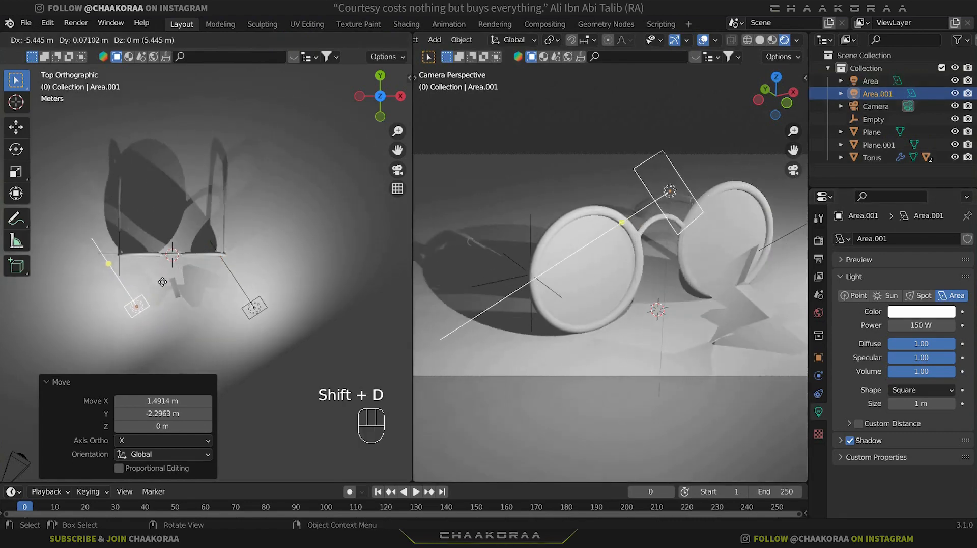
click(122, 275)
key(r)
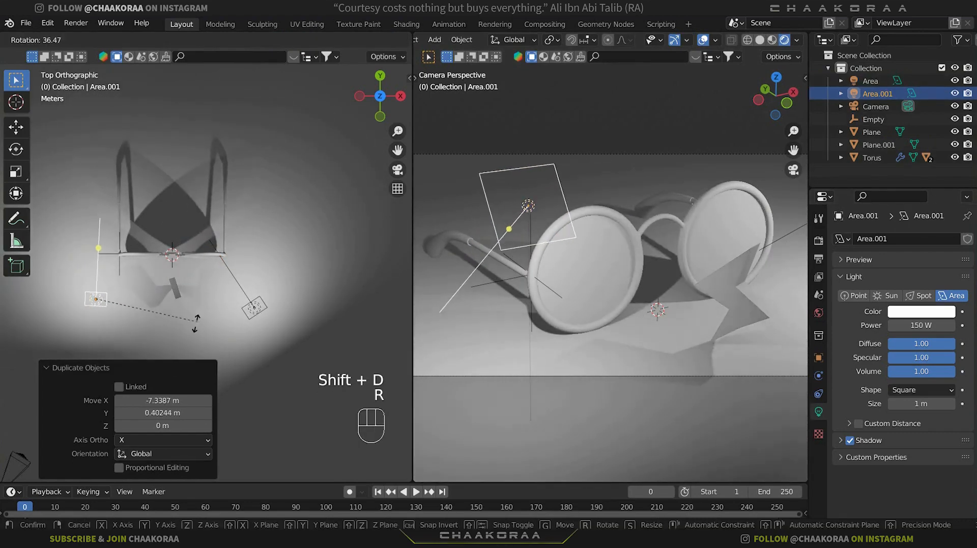
click(173, 324)
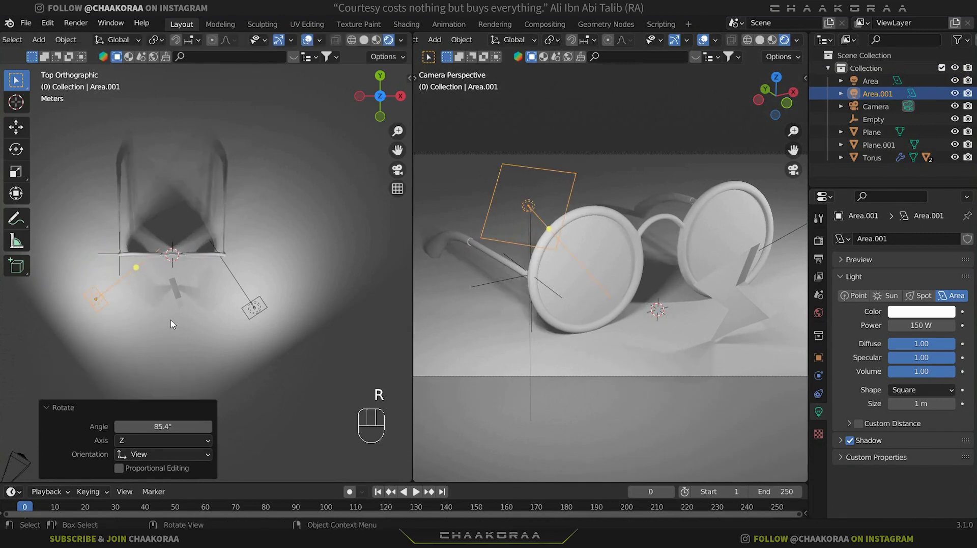
Step: Move the second area light about -1.02 m in X and 1.09 m in Y, and nudge it back about 0.38 m and -0.17 m
key(g)
click(125, 278)
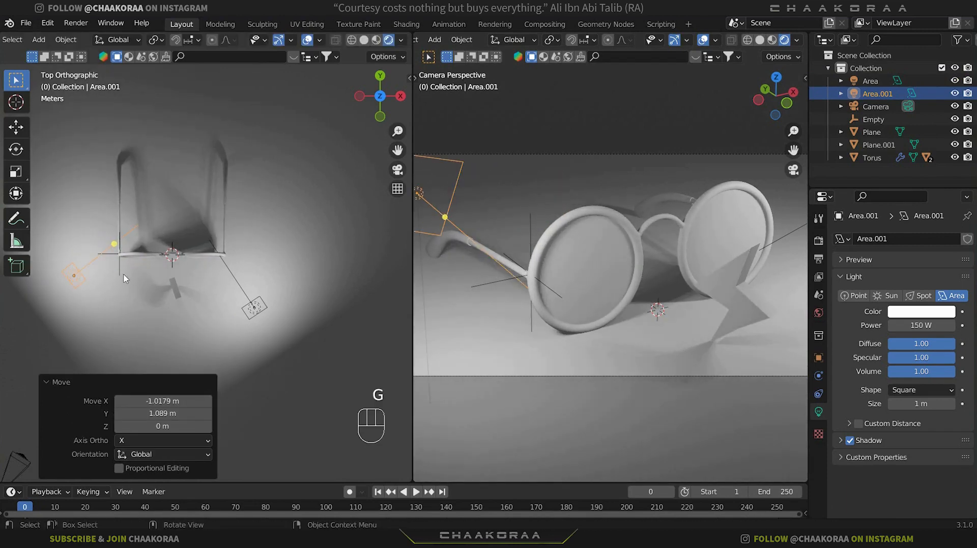
key(g)
click(168, 274)
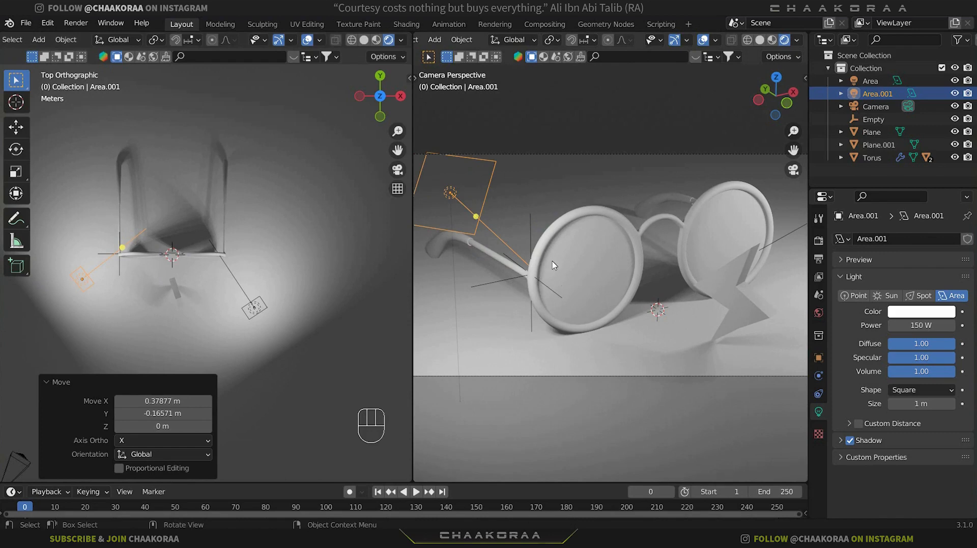
Step: Try the second area light at 20 W and set its power to 30 W
click(910, 326)
text(20)
key(Return)
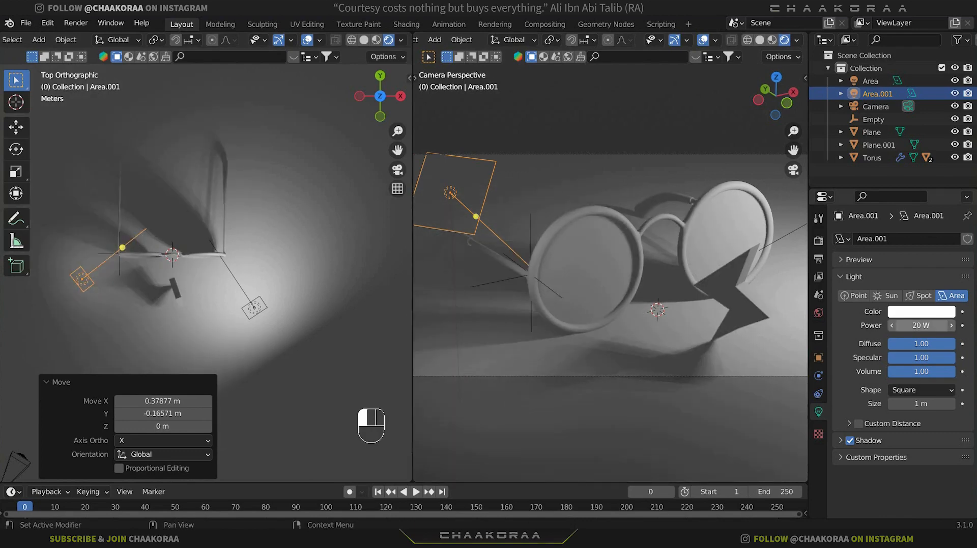
click(921, 325)
text(30)
key(Return)
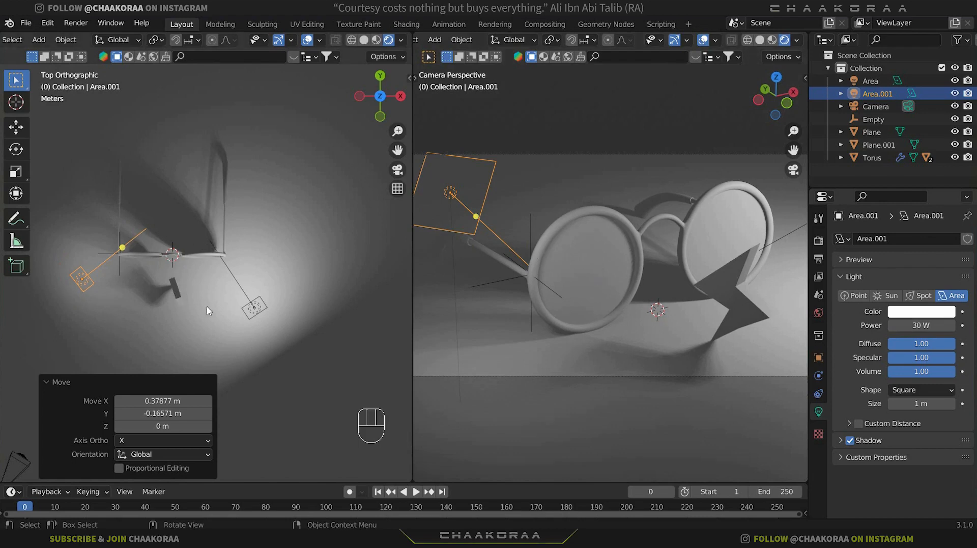
Step: Duplicate the 30 W light about 3.72 m in X and 2.11 m in Y, and rotate the copy about 129° in the top view
key(shift+d)
click(273, 274)
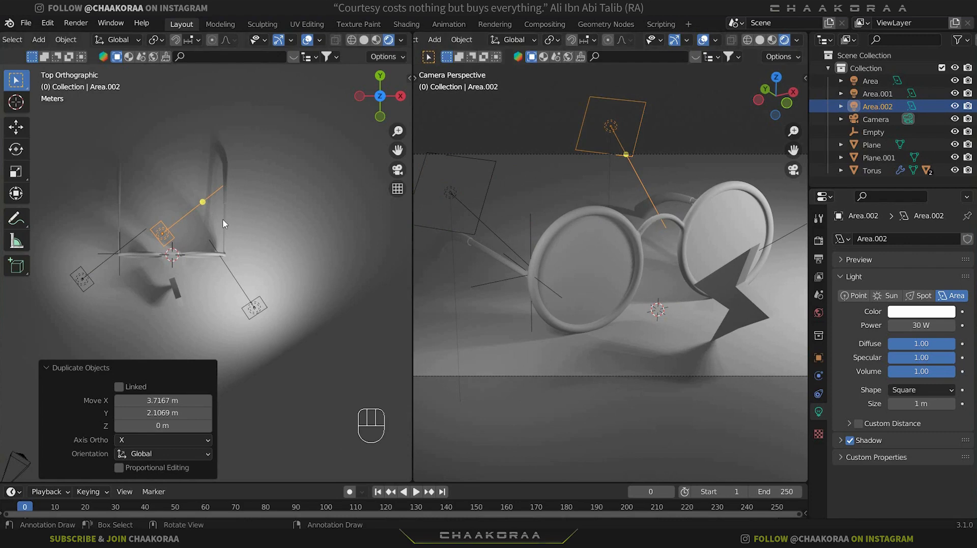
key(r)
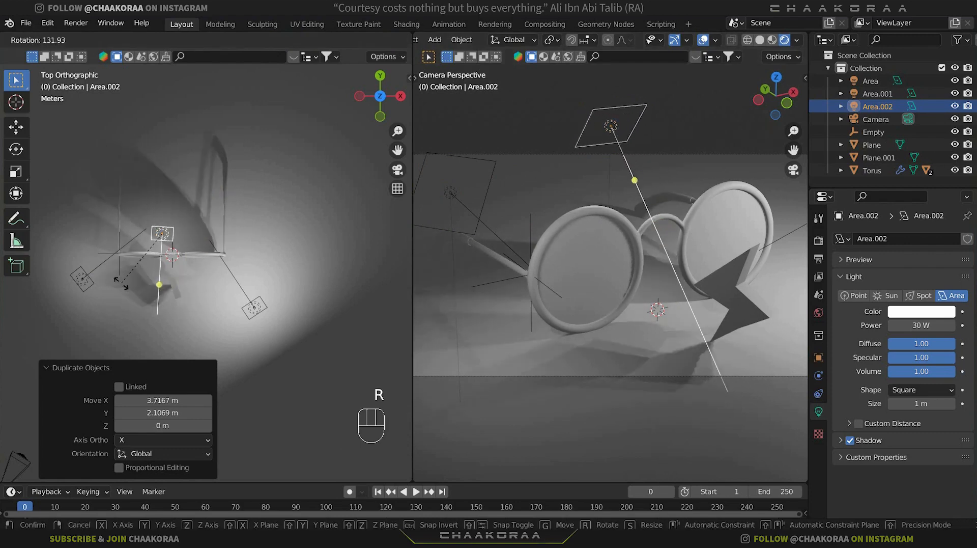
click(127, 283)
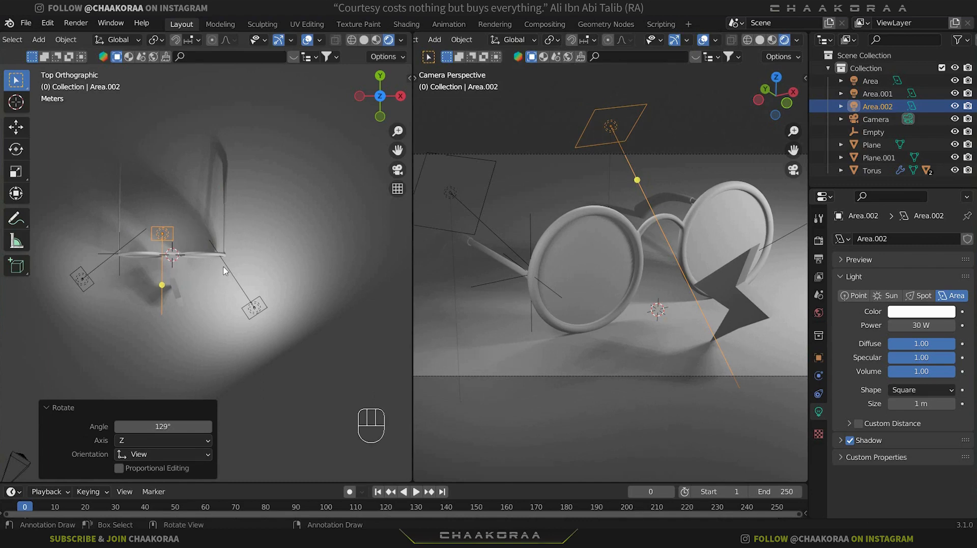
Step: Rotate the third area light about 52.8° in the right view and move it about 1.16 m in Y and -1.89 m in Z
key(KP_3)
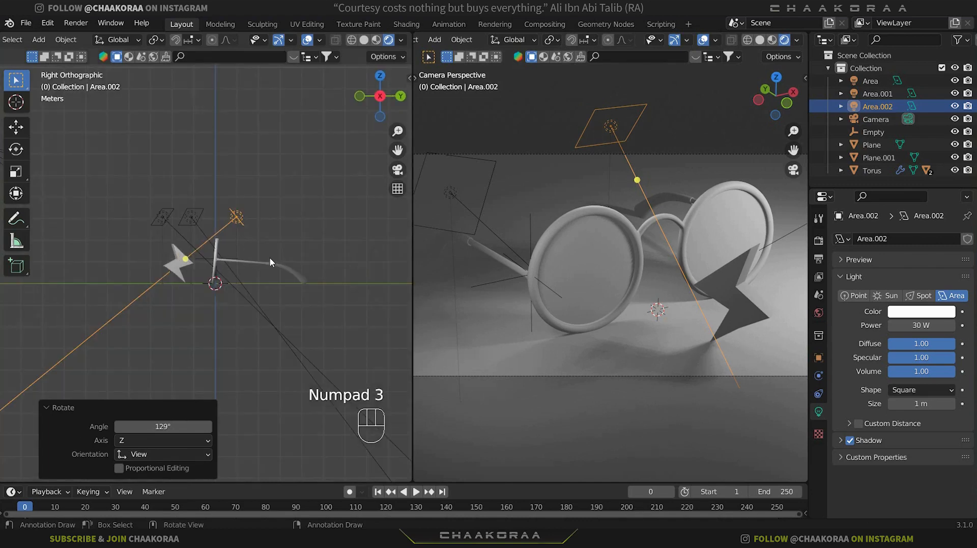
key(r)
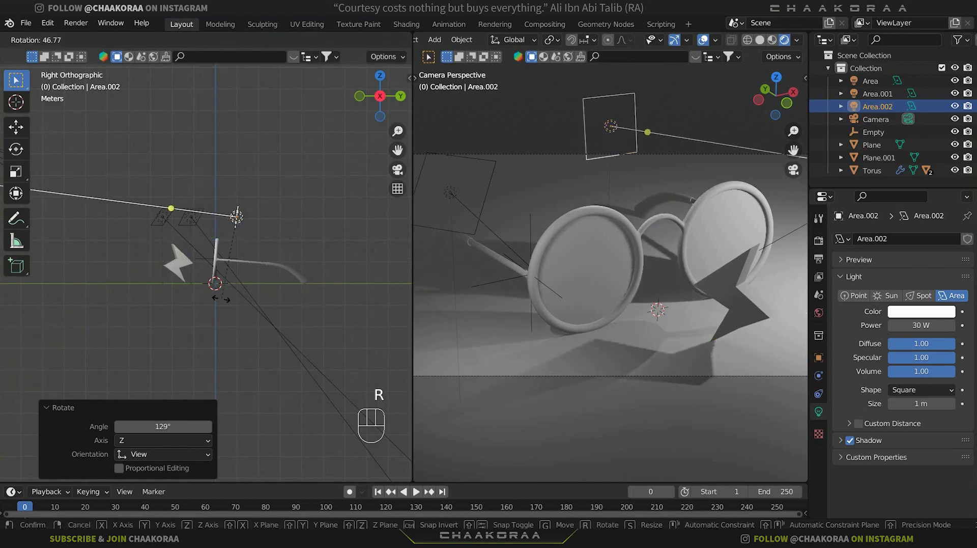
click(213, 299)
key(g)
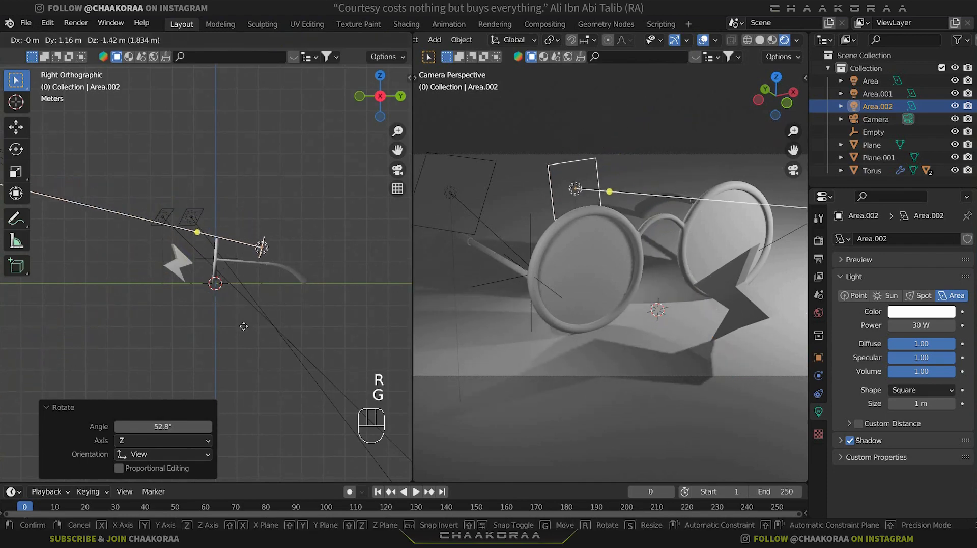
click(200, 287)
Step: Scale the third area light about 3.46 times along global X and move it about 0.59 m in X and -1.25 m in Y
middle_drag(214, 280, 280, 312)
key(s)
key(x)
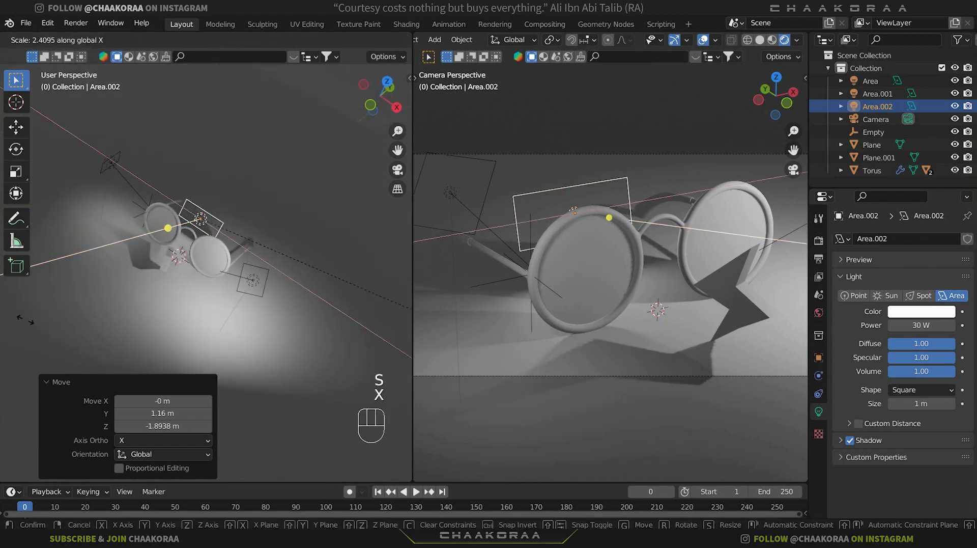
click(136, 323)
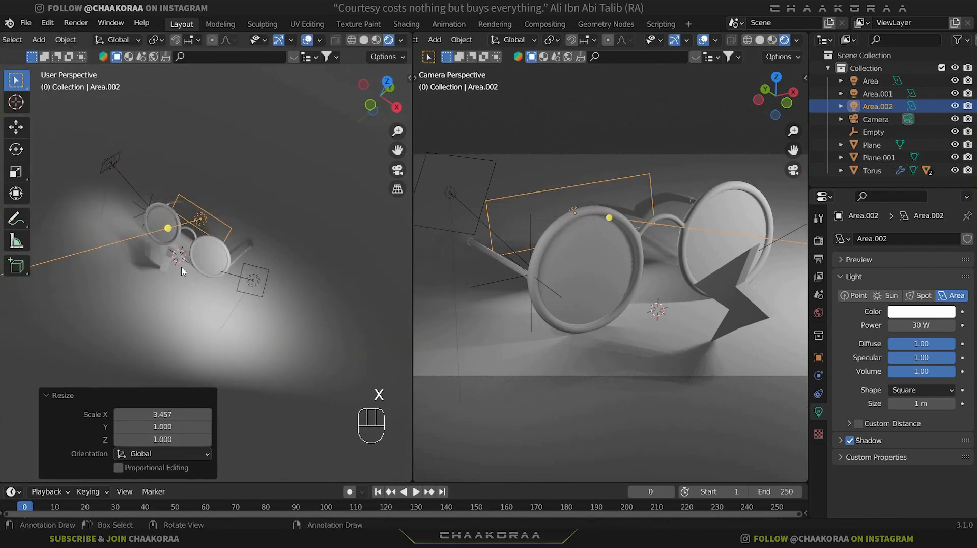
key(KP_7)
key(g)
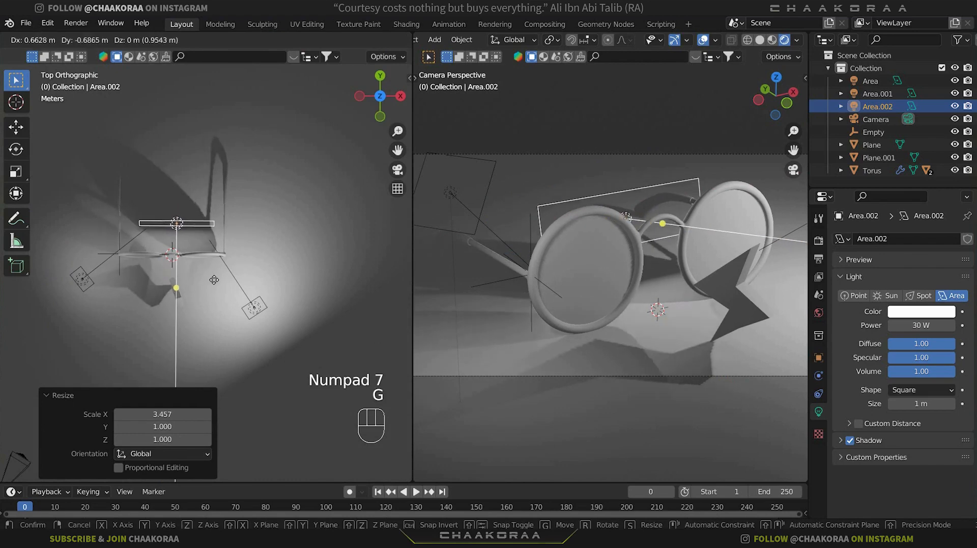
click(212, 291)
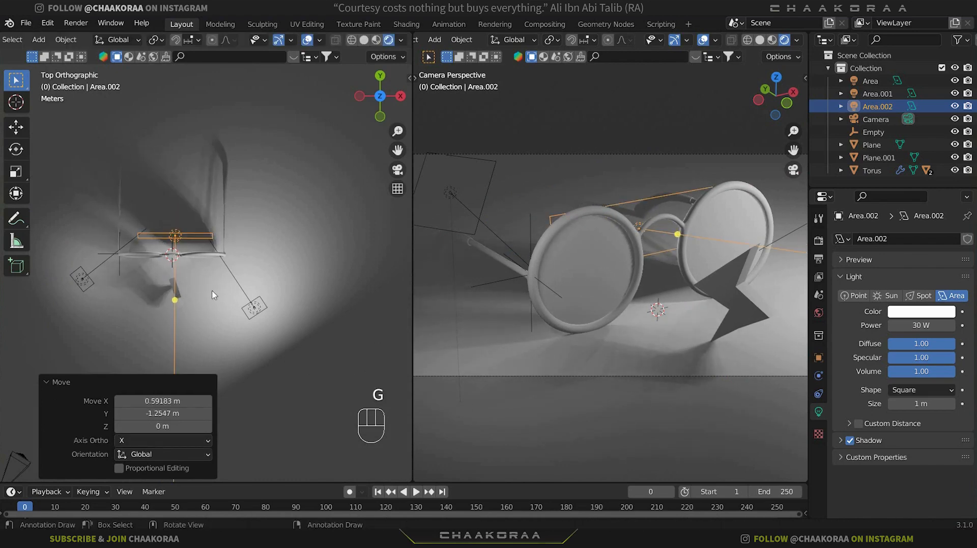
Step: Try the third area light at 120 W and set its power to 150 W
click(922, 325)
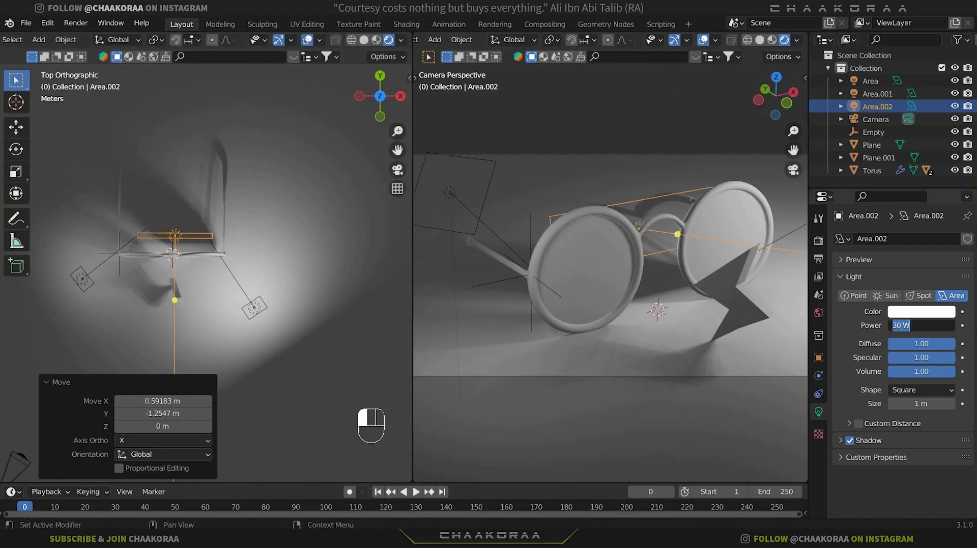
text(120)
key(Return)
click(920, 324)
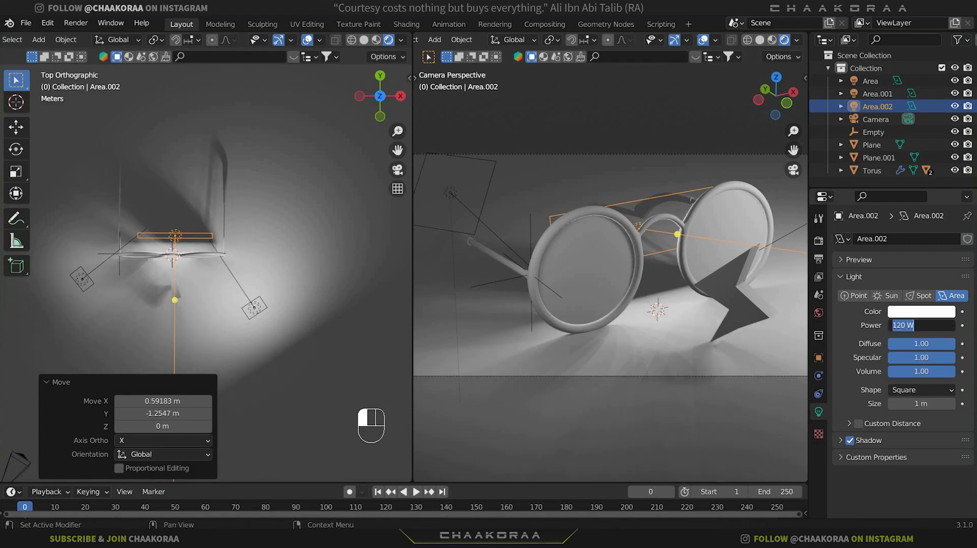
text(150)
key(Return)
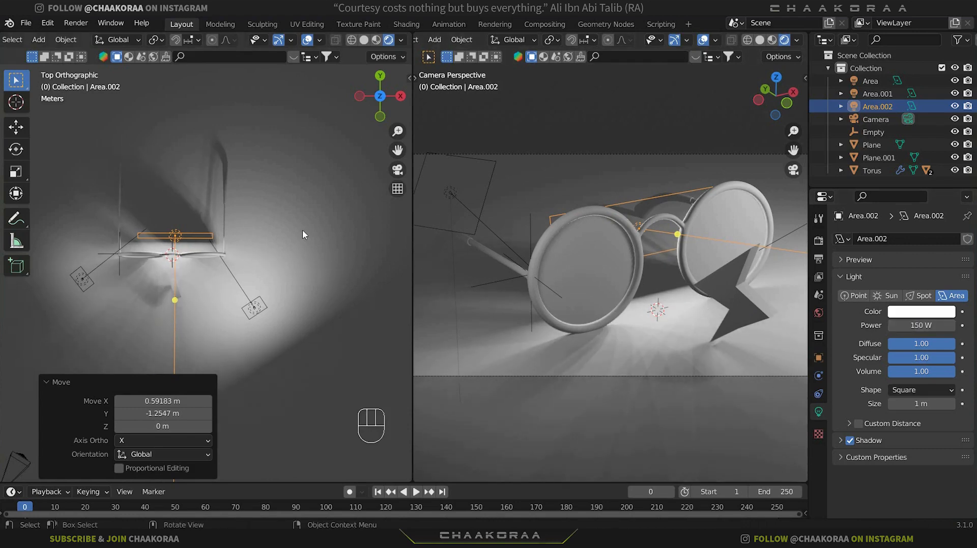
Step: Raise the third area light behind the glasses about 0.5 m along global Z
key(g)
key(z)
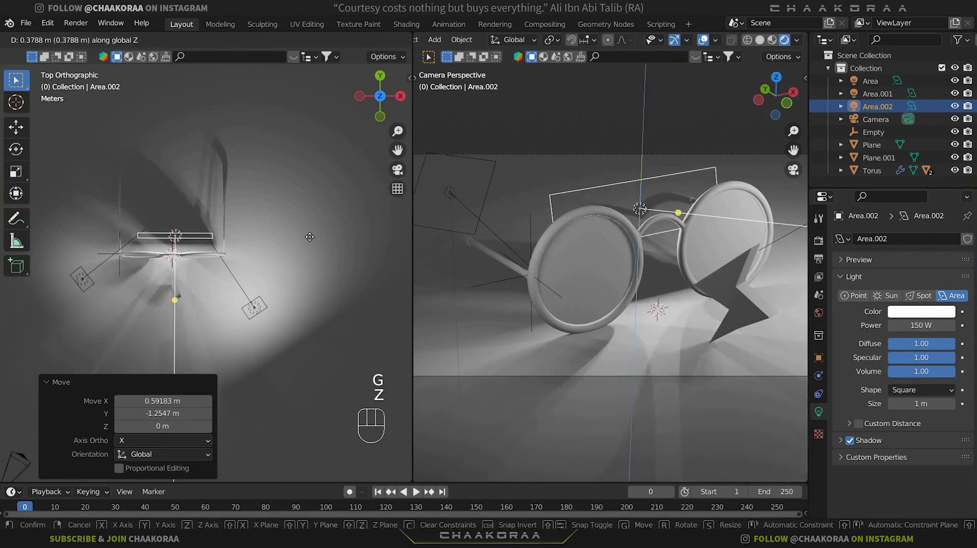
click(752, 244)
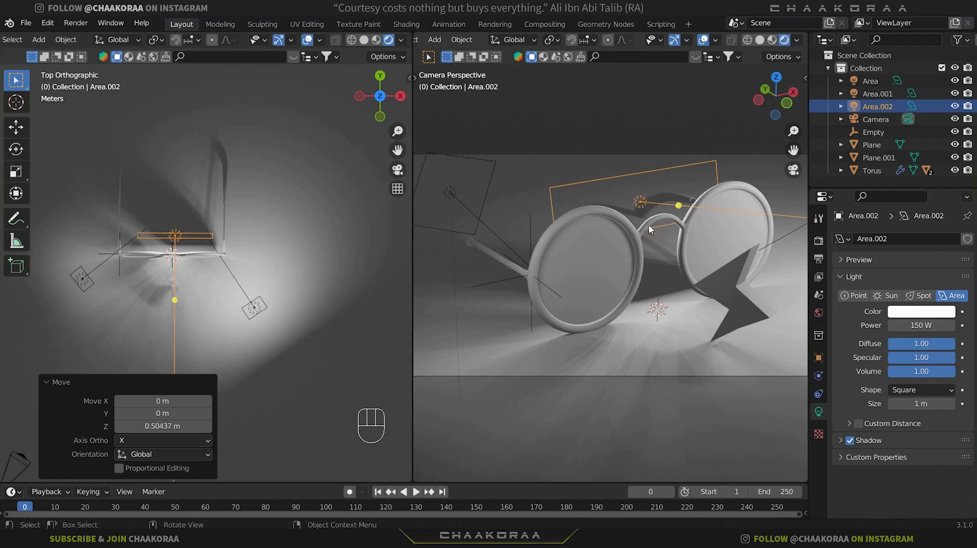
Step: Try the third area light at 300 W and return its power to 150 W
double_click(918, 325)
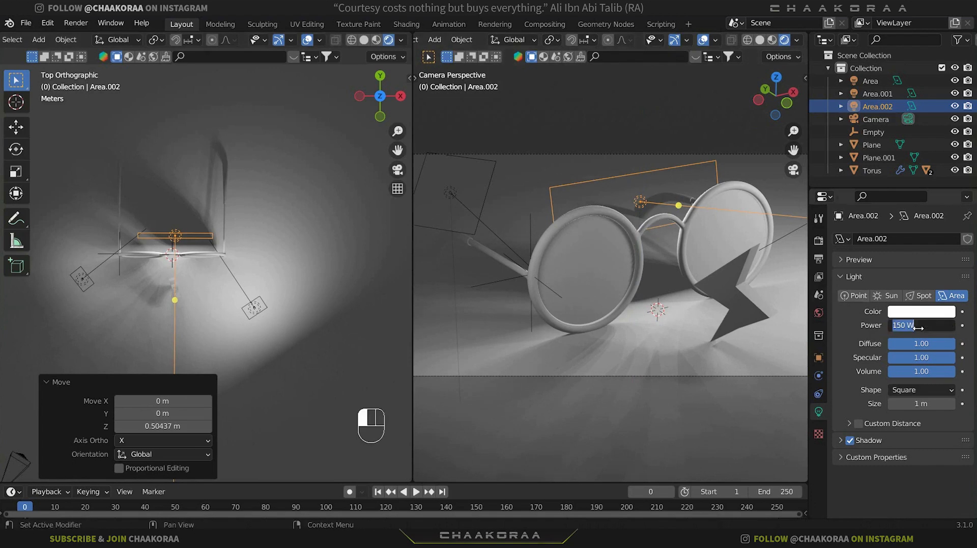
text(300)
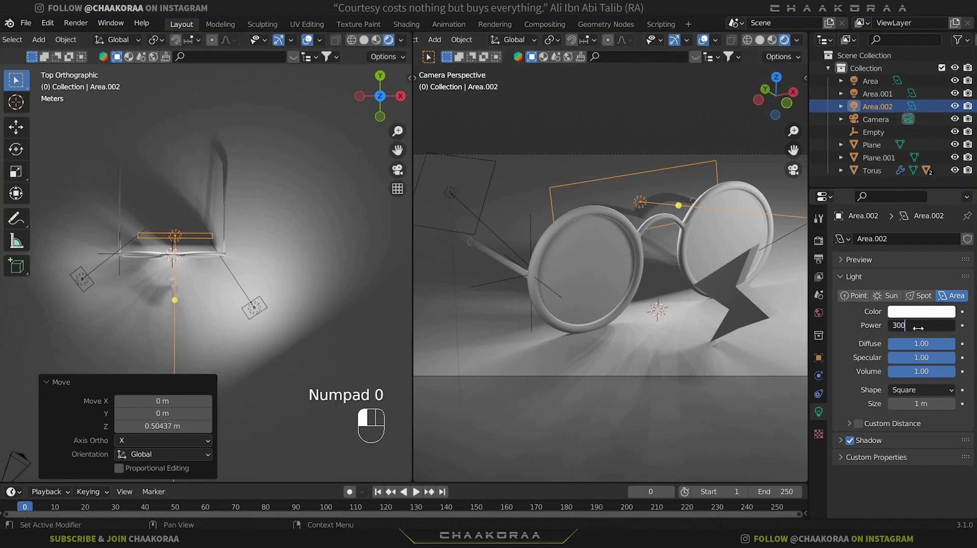
key(Return)
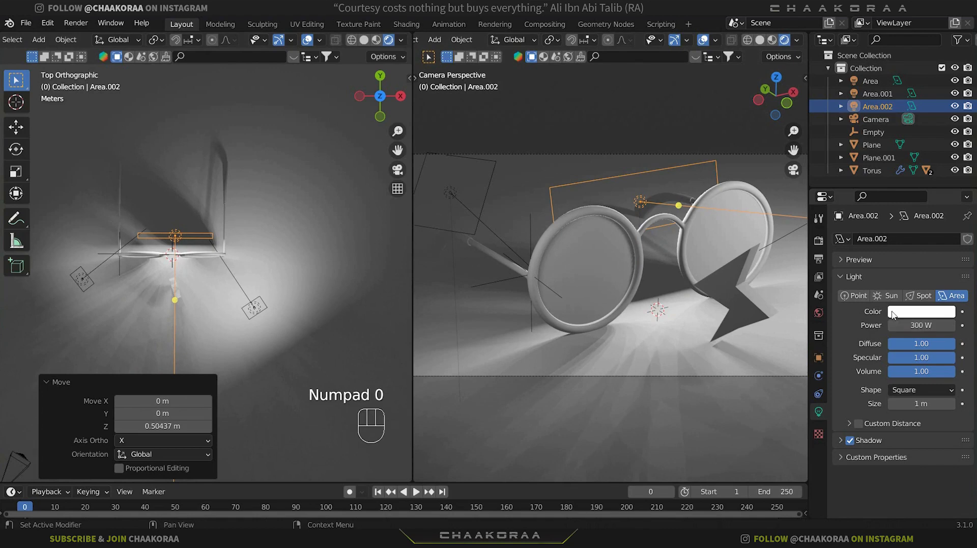
double_click(919, 325)
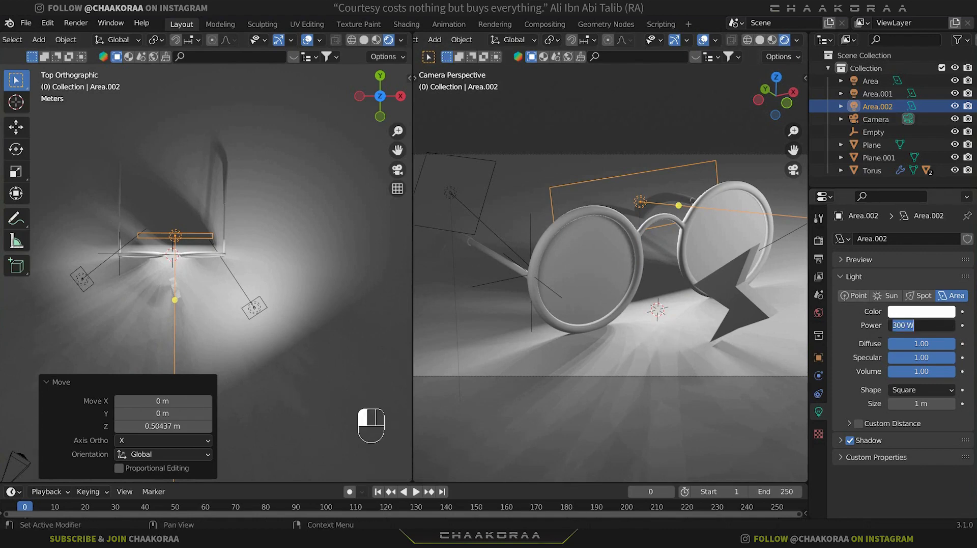
text(2)
text(150)
key(Return)
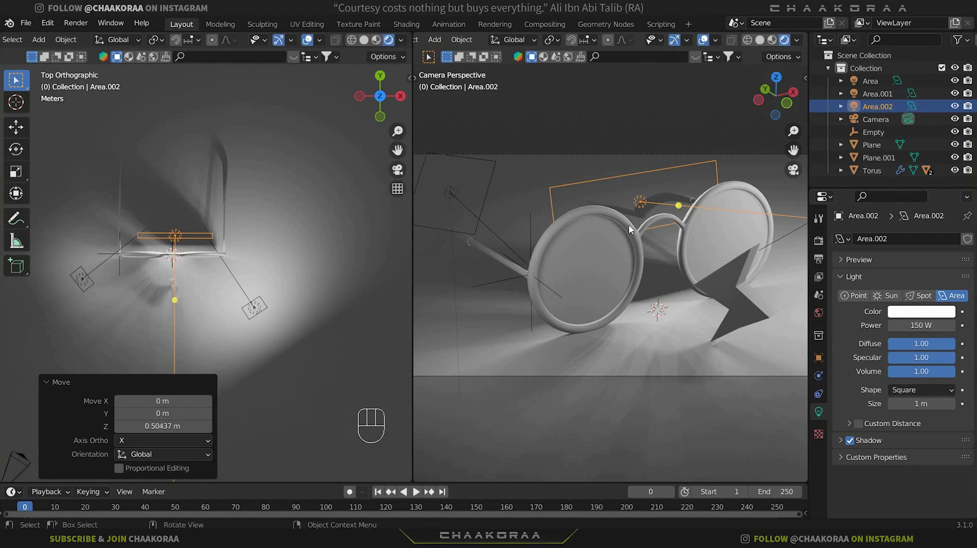
Step: Give the glasses frame a new material with a near-black base color
click(586, 207)
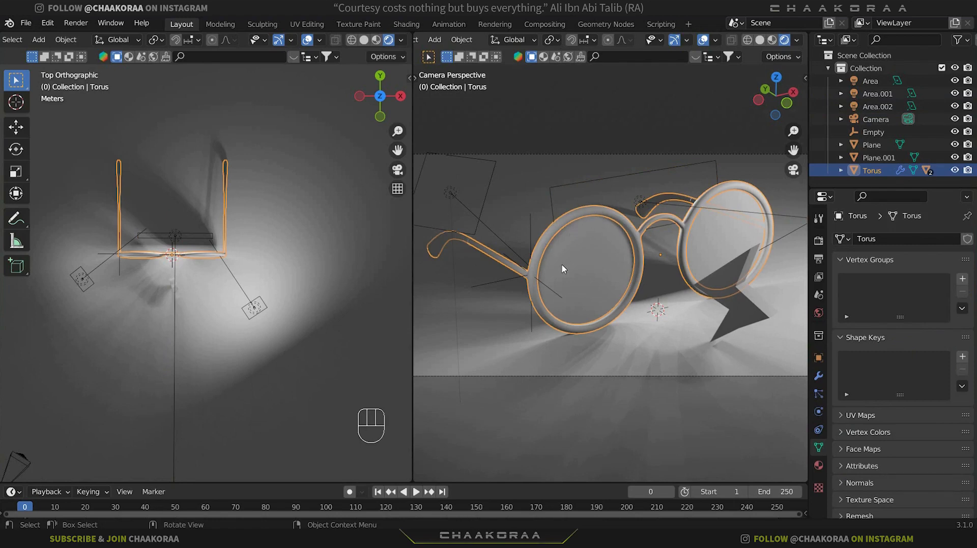
click(819, 464)
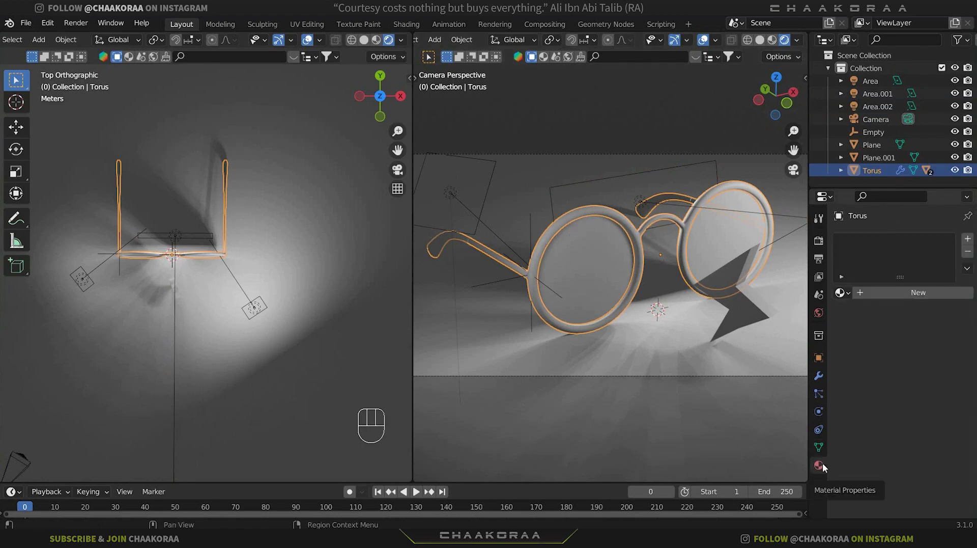
click(918, 291)
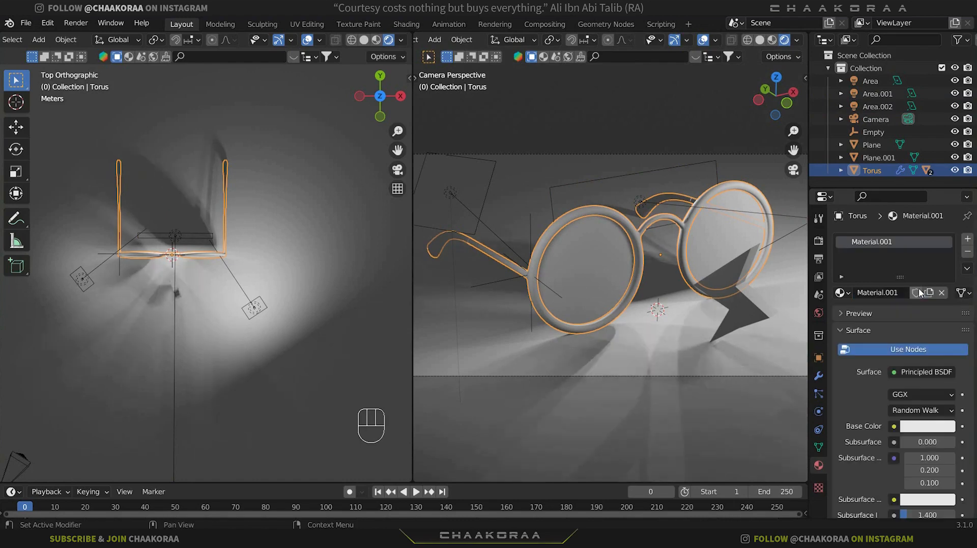
click(927, 426)
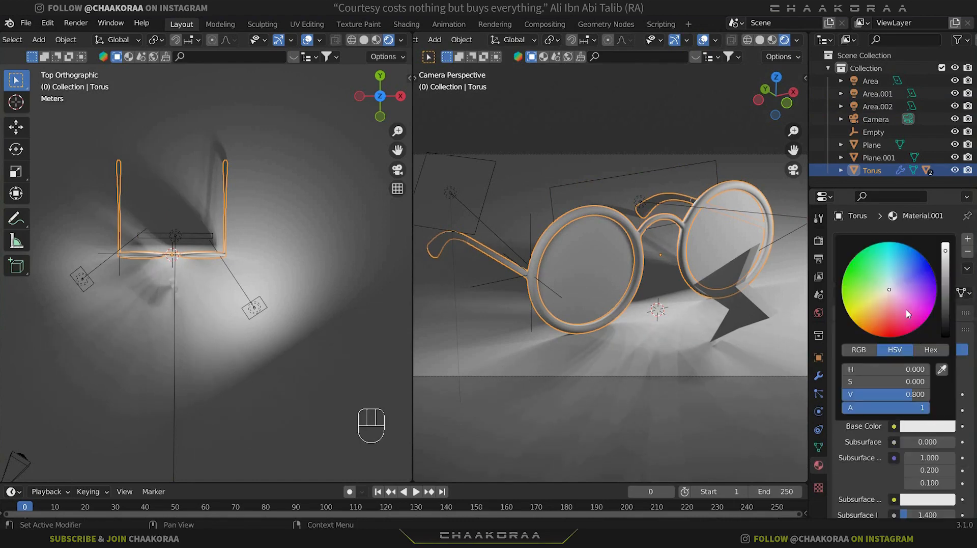
drag(945, 278, 945, 333)
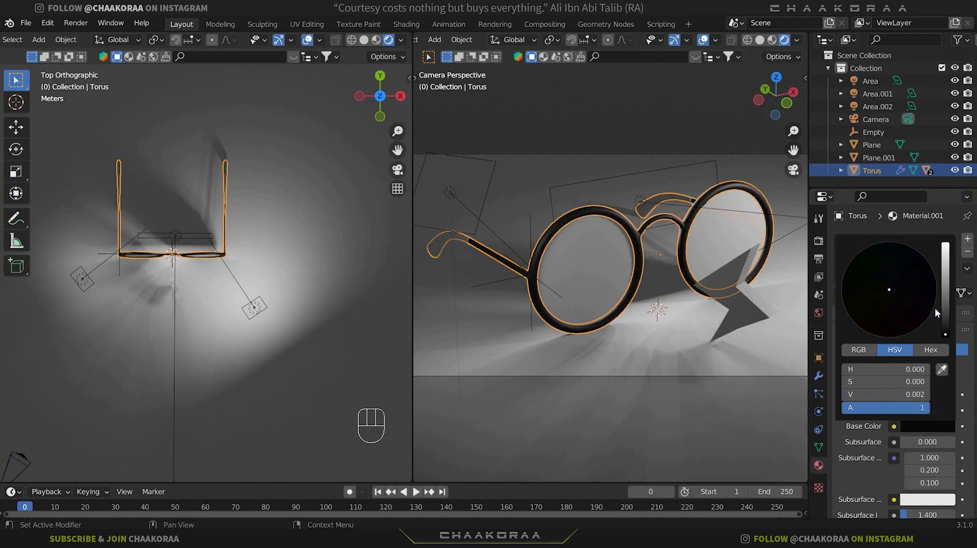
Step: Set the roughness of the frame's material to about 0.711
scroll(859, 473, down, 5)
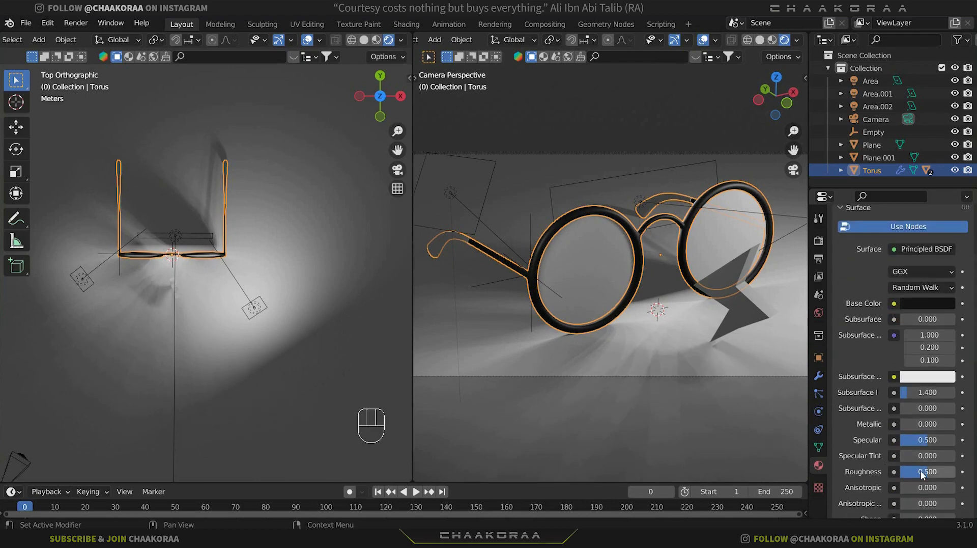
drag(921, 471, 933, 471)
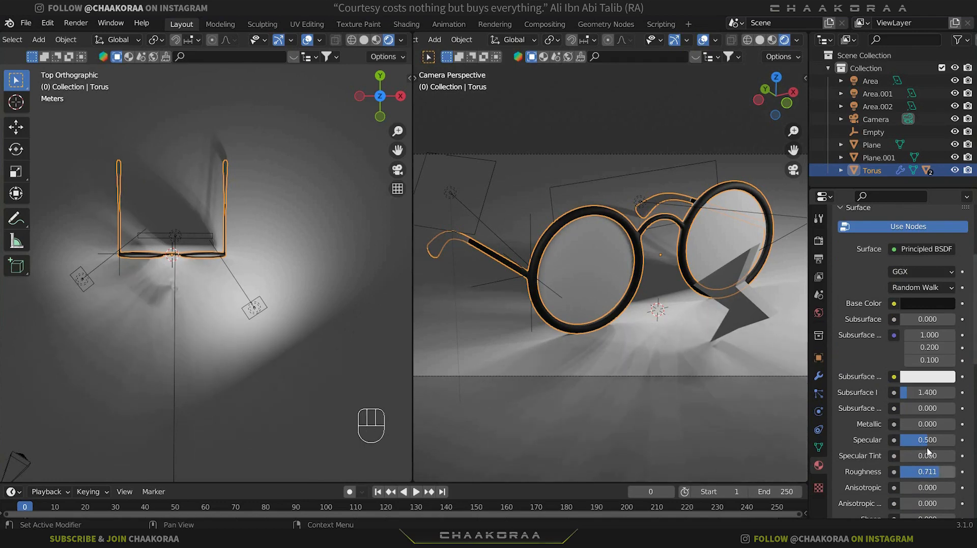
scroll(954, 453, down, 3)
scroll(953, 450, up, 1)
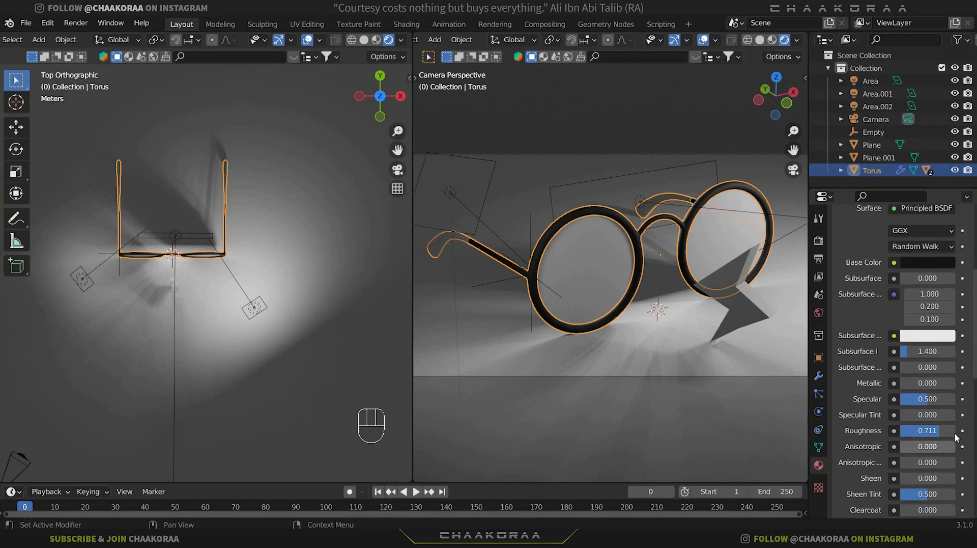
Step: Give the floor plane a new material with a pale yellow base color and slightly lower its roughness
click(736, 365)
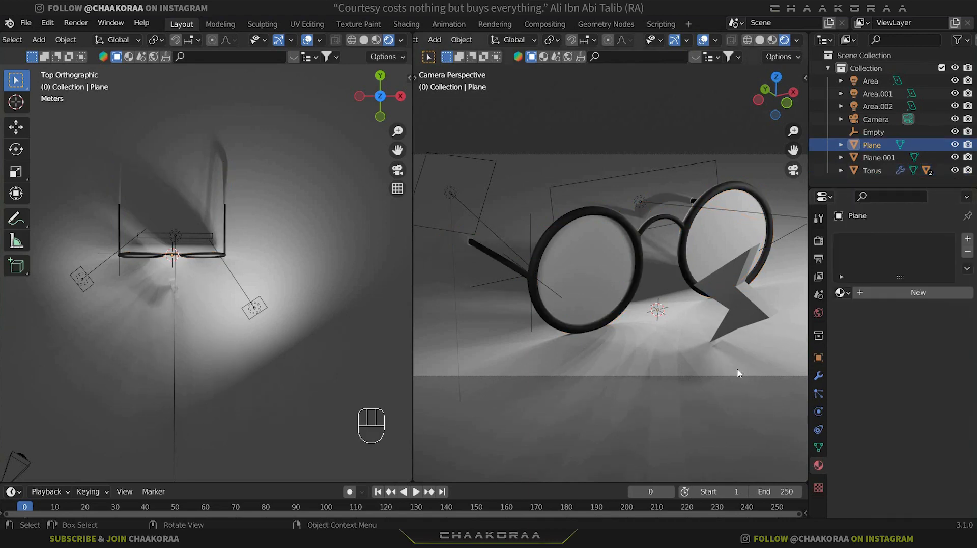
click(897, 290)
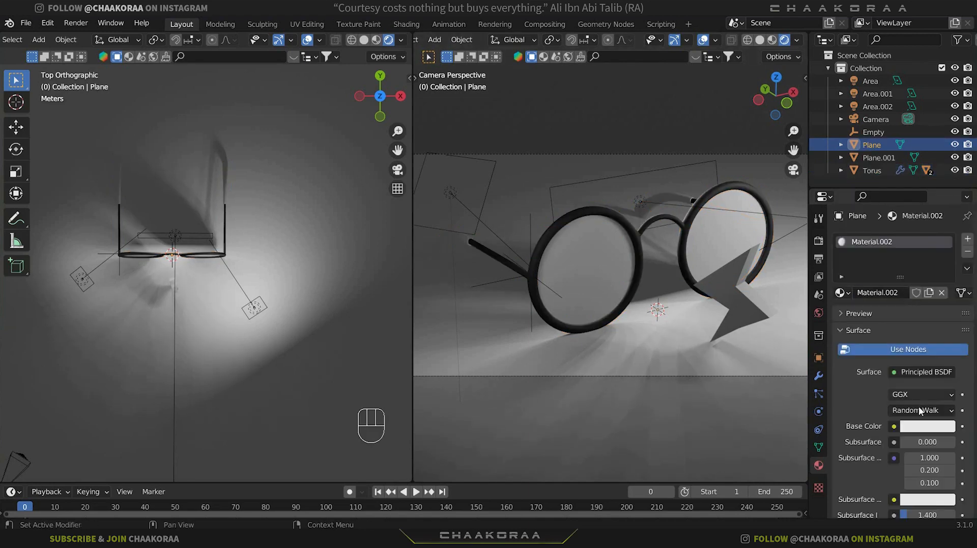
click(925, 427)
click(890, 292)
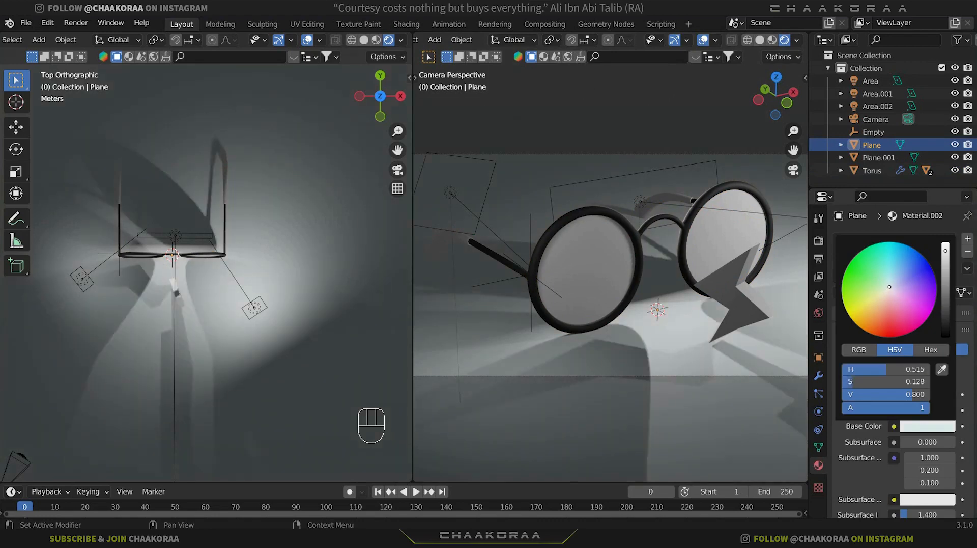
click(885, 296)
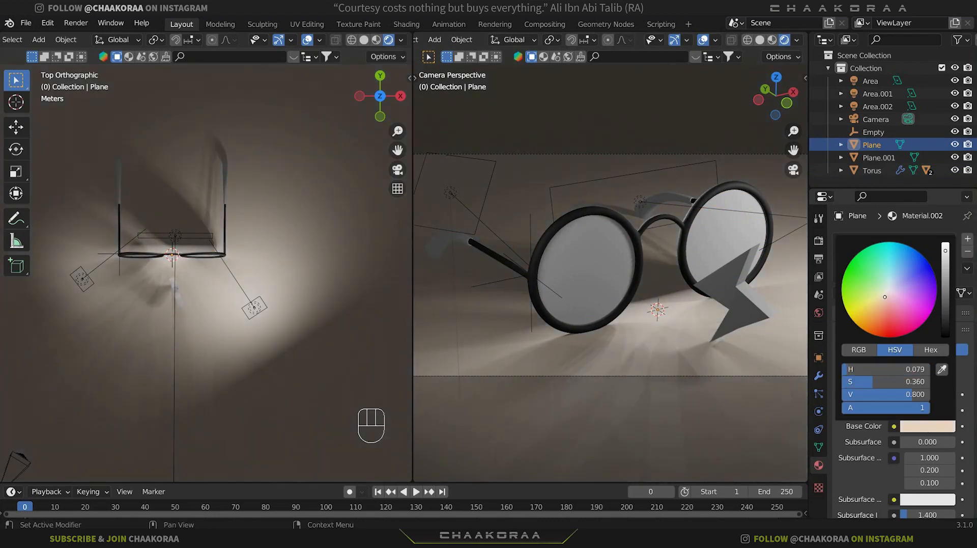
click(884, 295)
scroll(855, 394, down, 7)
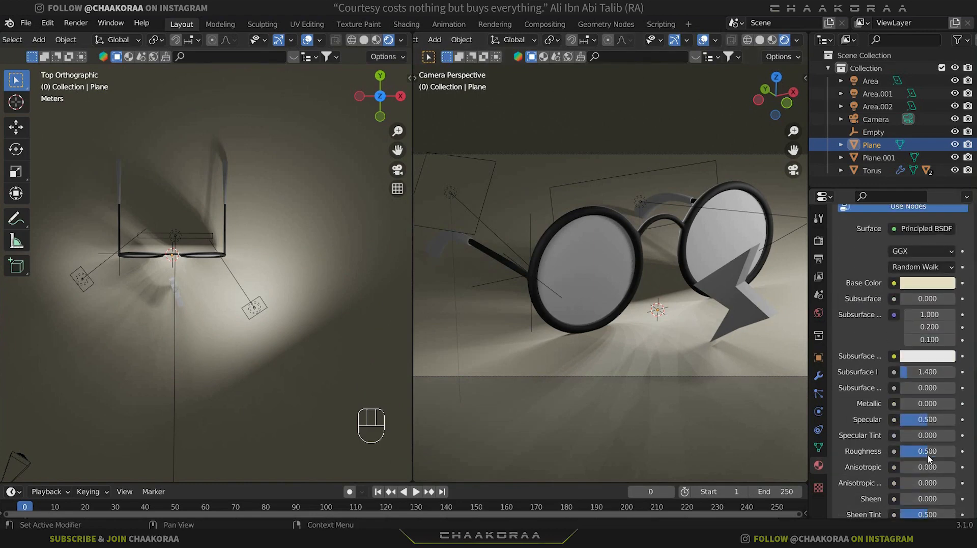
drag(927, 451, 923, 450)
Step: Give the lightning bolt a new material and change its surface shader to Emission
click(746, 324)
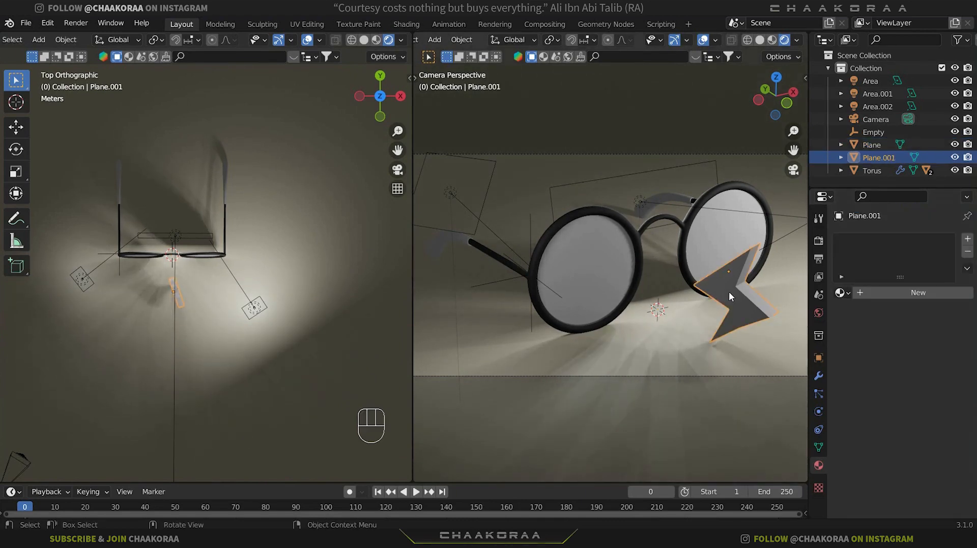
click(903, 294)
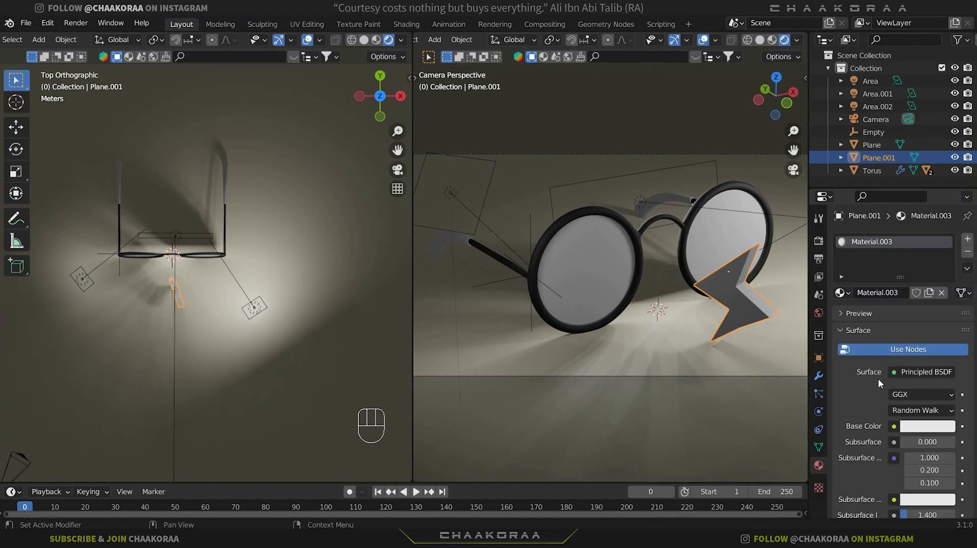
click(893, 374)
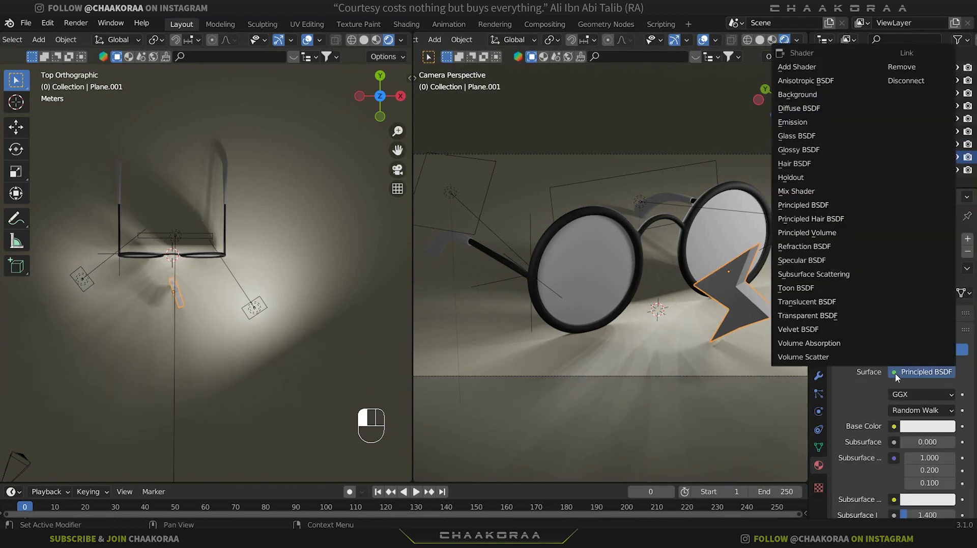
click(805, 122)
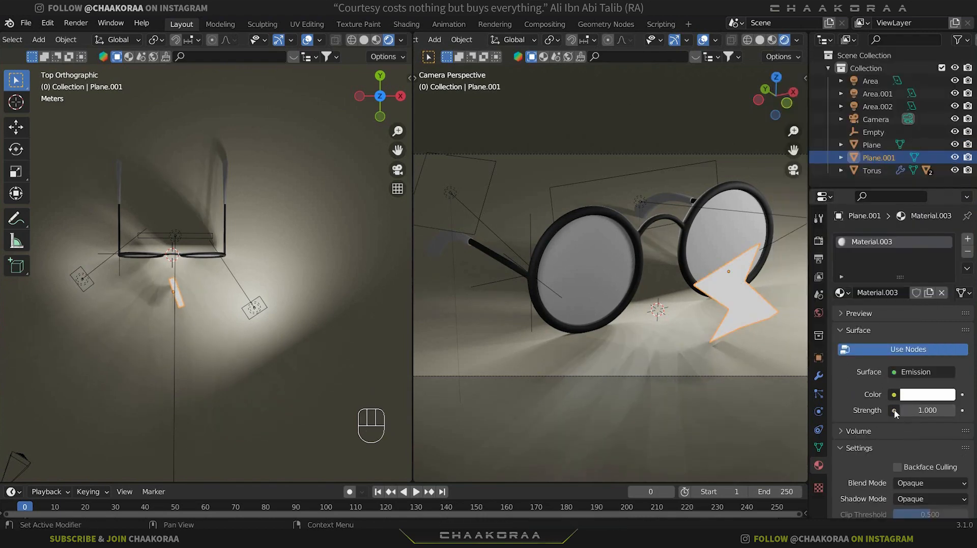
Step: Set the bolt's emission strength to 20 and tint its emission color a pale warm peach
click(911, 410)
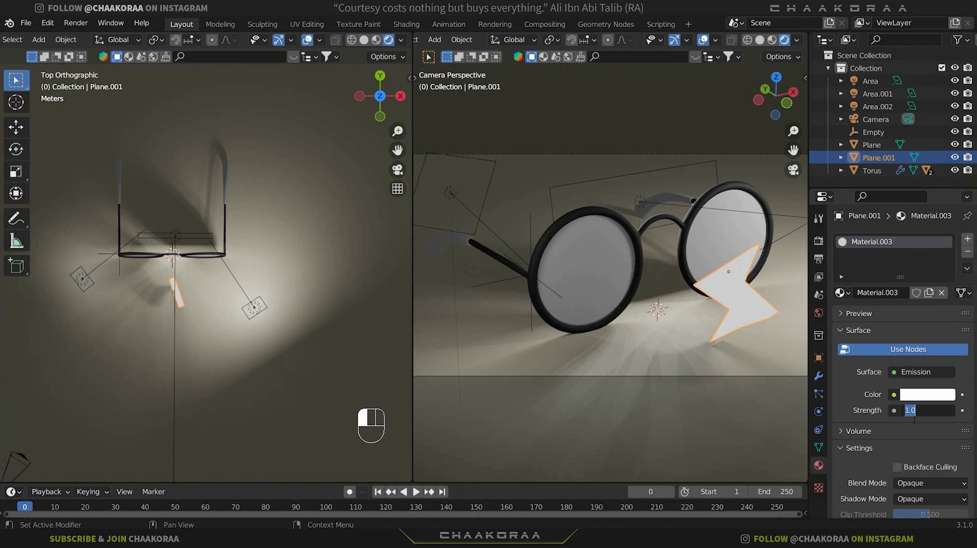
text(20)
key(Return)
click(930, 399)
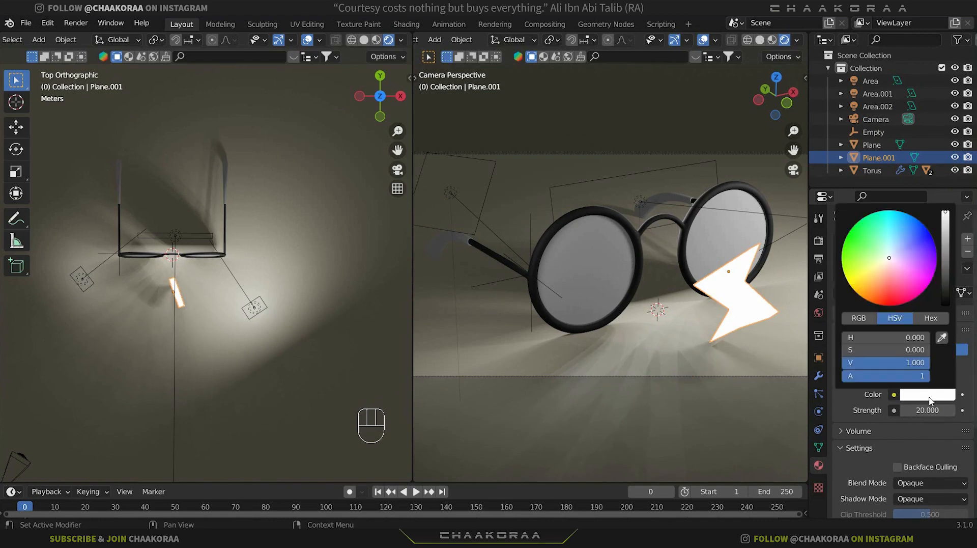
drag(886, 260, 885, 265)
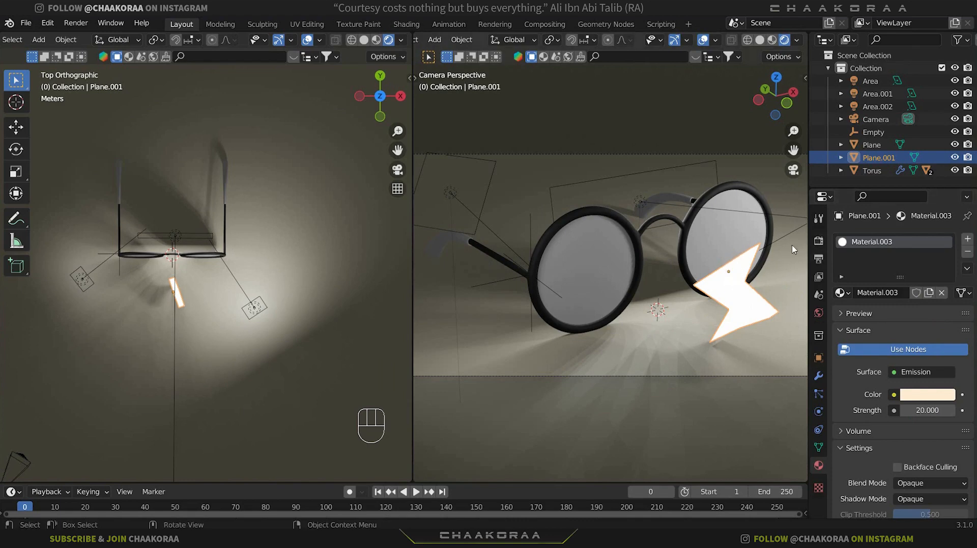
Step: Enable Ambient Occlusion, Bloom and Screen Space Reflections with Refraction in the Eevee render settings
click(814, 241)
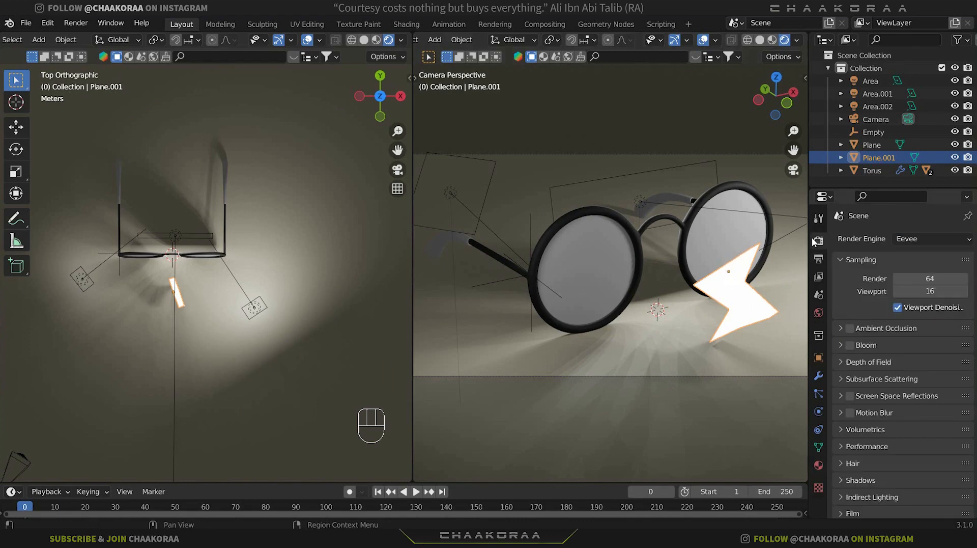
click(851, 328)
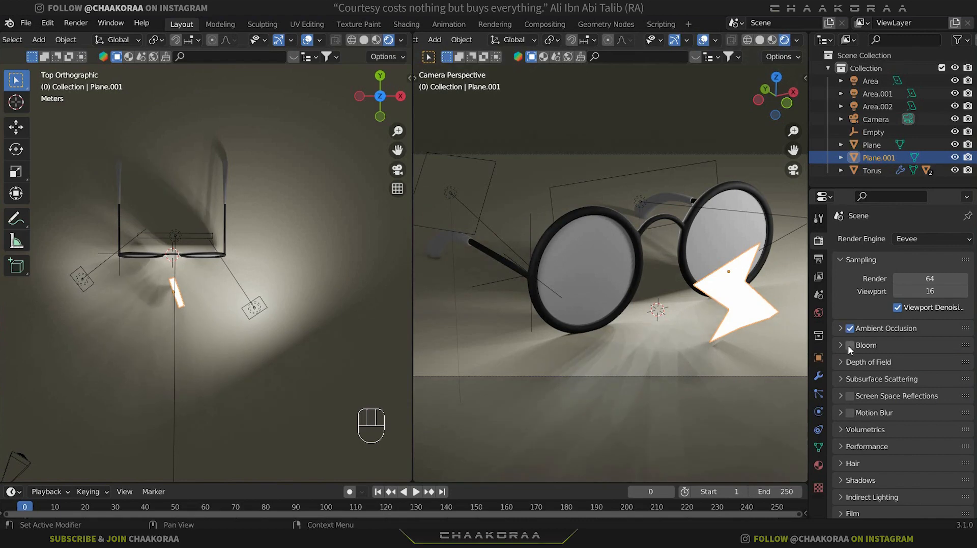
click(848, 344)
click(851, 397)
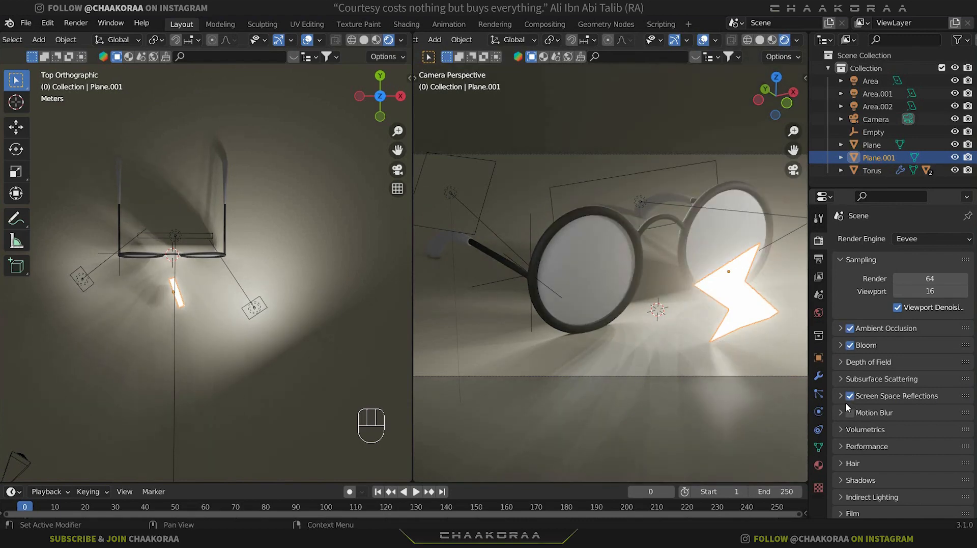
click(845, 400)
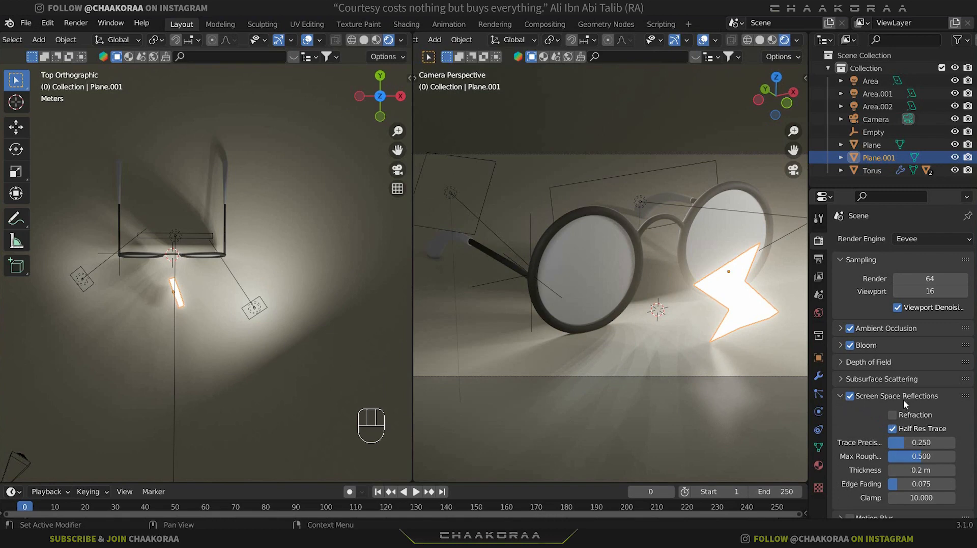
click(899, 416)
click(840, 401)
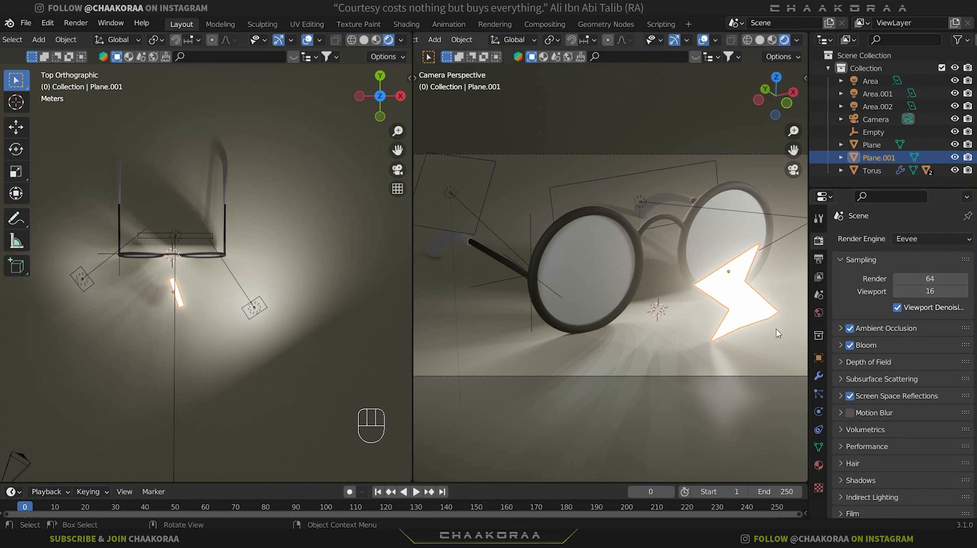
Step: Darken the world background color to a value of about 0.015
click(818, 313)
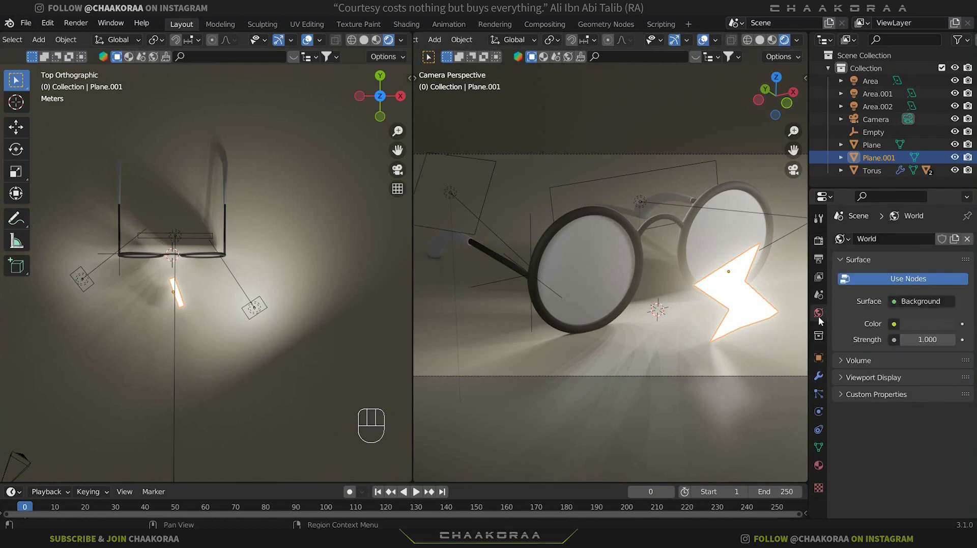
click(912, 324)
click(943, 221)
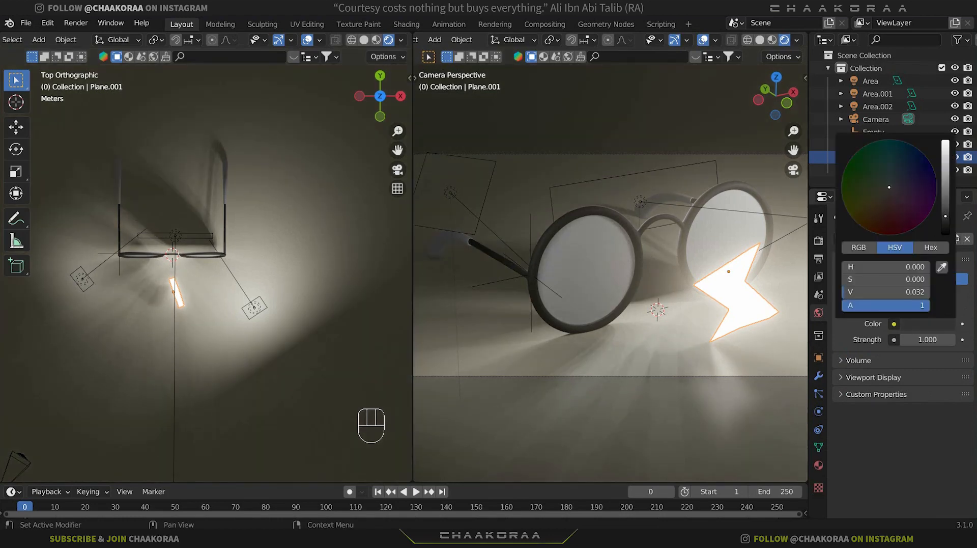
drag(945, 221, 945, 223)
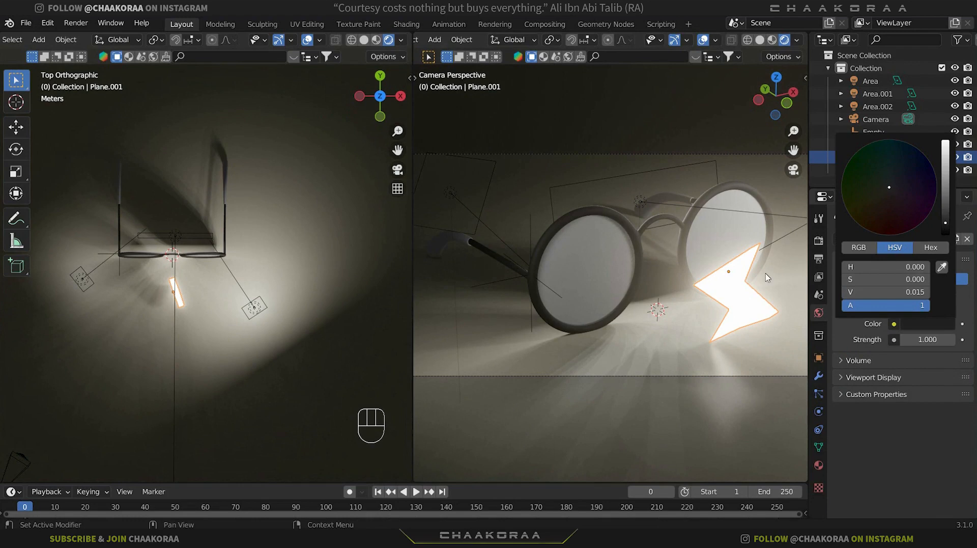
Step: Give the lenses a new material with transmission 1.000 and roughness 0.000
click(594, 251)
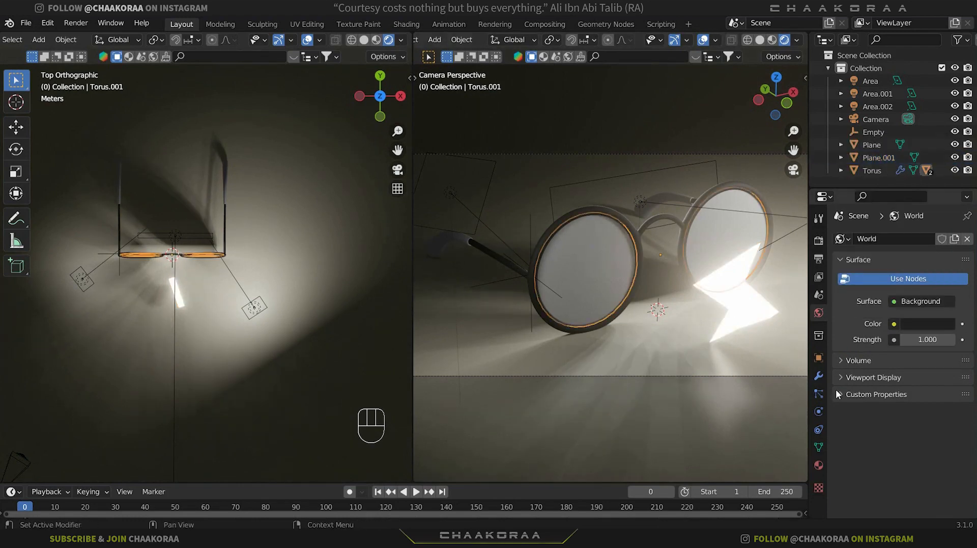
click(818, 465)
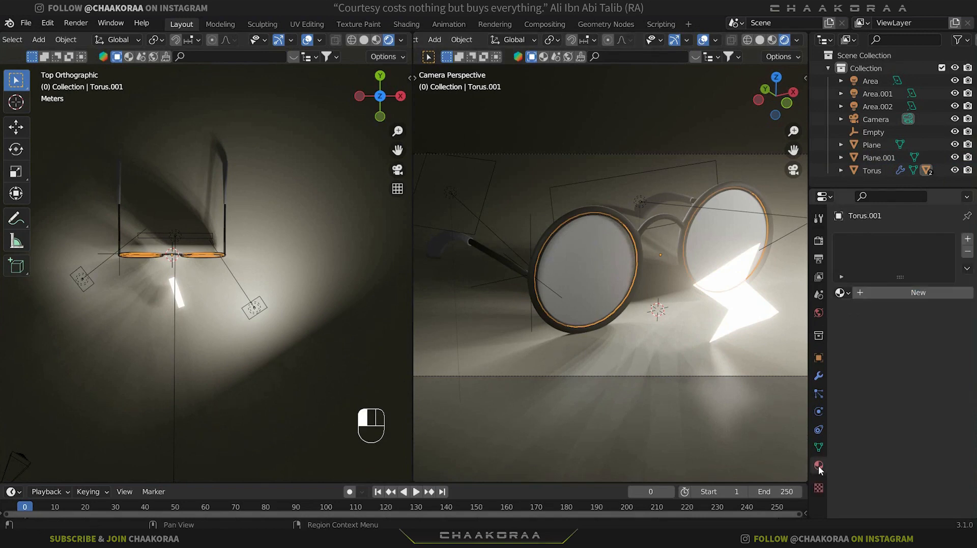
click(923, 289)
scroll(910, 378, down, 8)
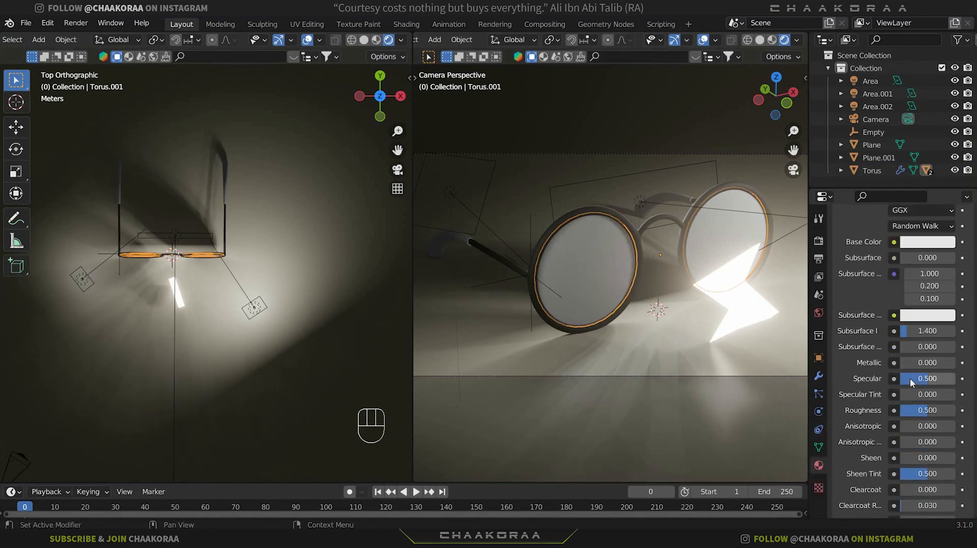
scroll(886, 390, down, 6)
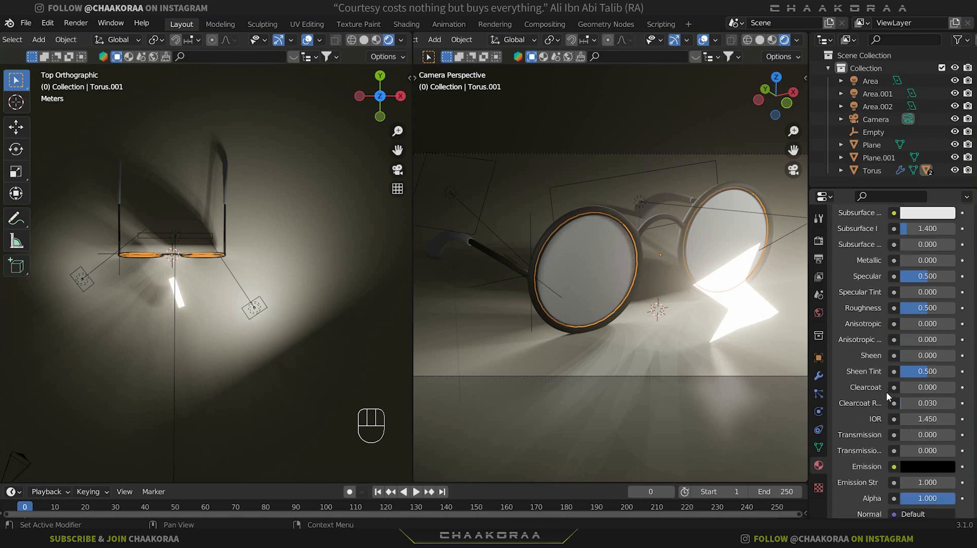
drag(915, 414, 957, 415)
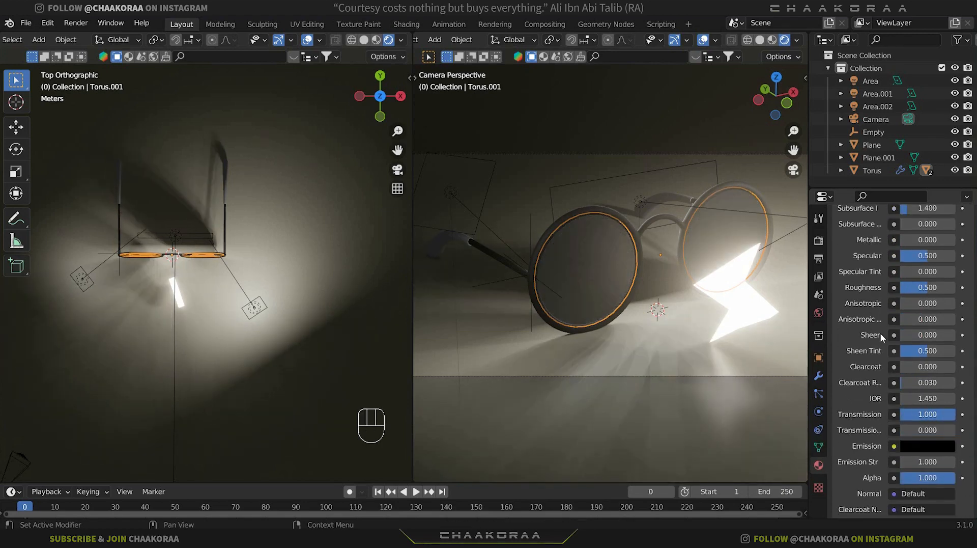
drag(920, 286, 897, 287)
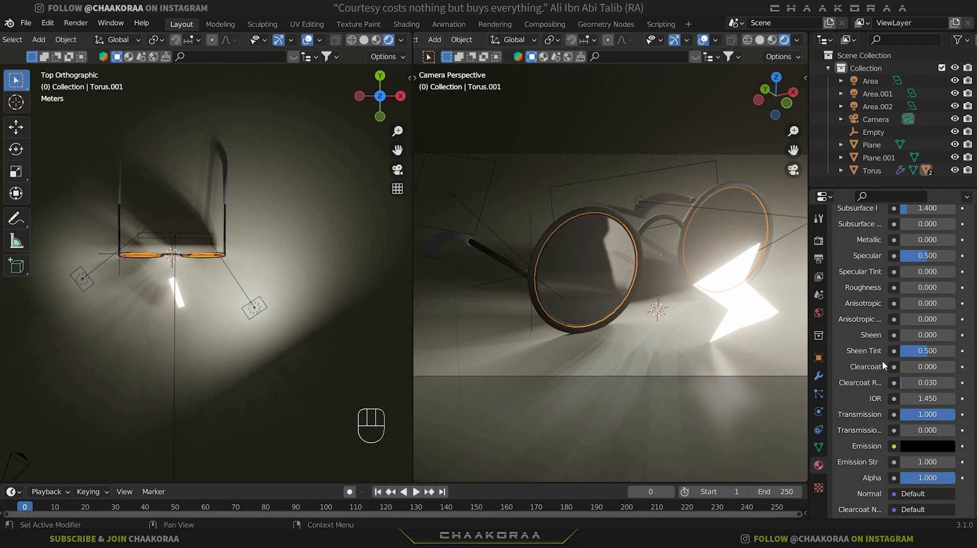
scroll(885, 372, down, 5)
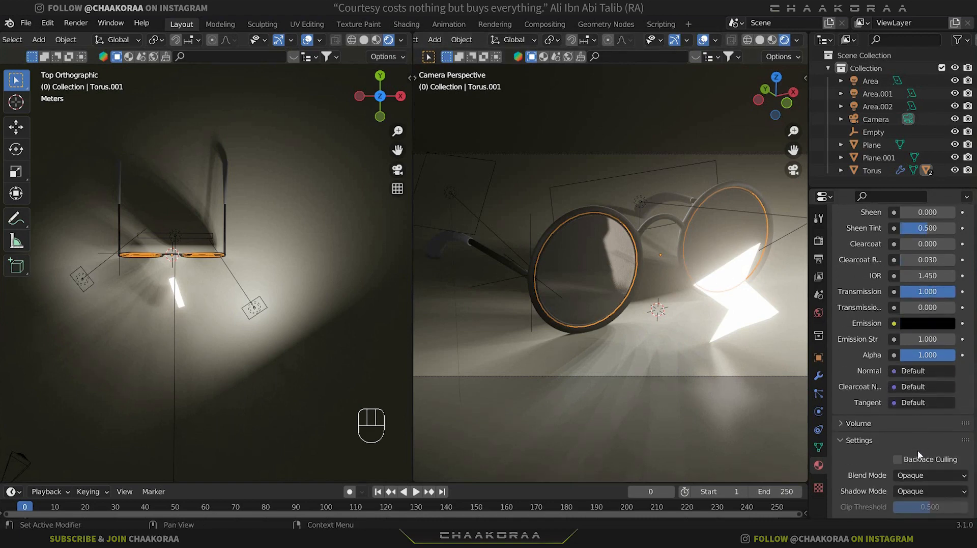
Step: Set the lens material's blend mode to Alpha Clip, its alpha to about 0.642 and its shadow mode to Alpha Hashed
scroll(875, 458, down, 2)
click(917, 435)
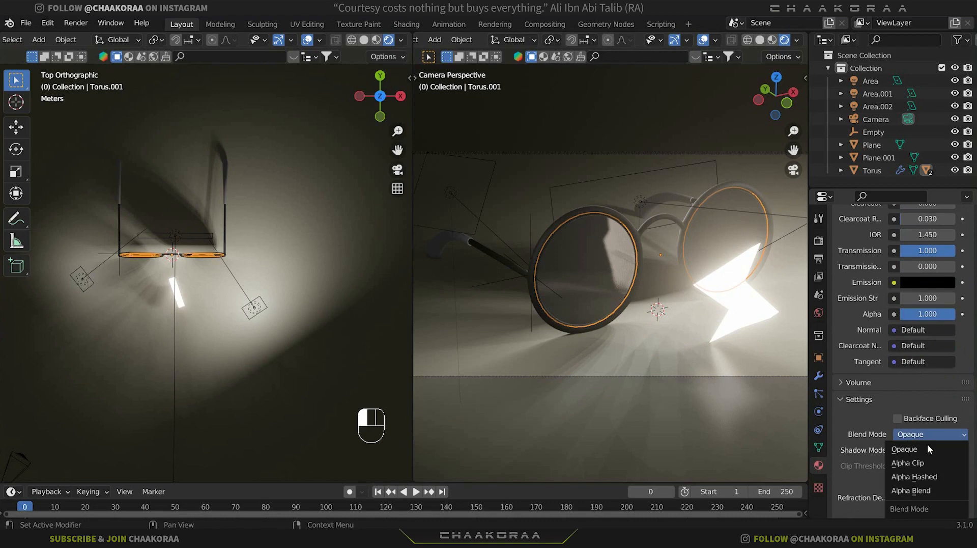
click(935, 463)
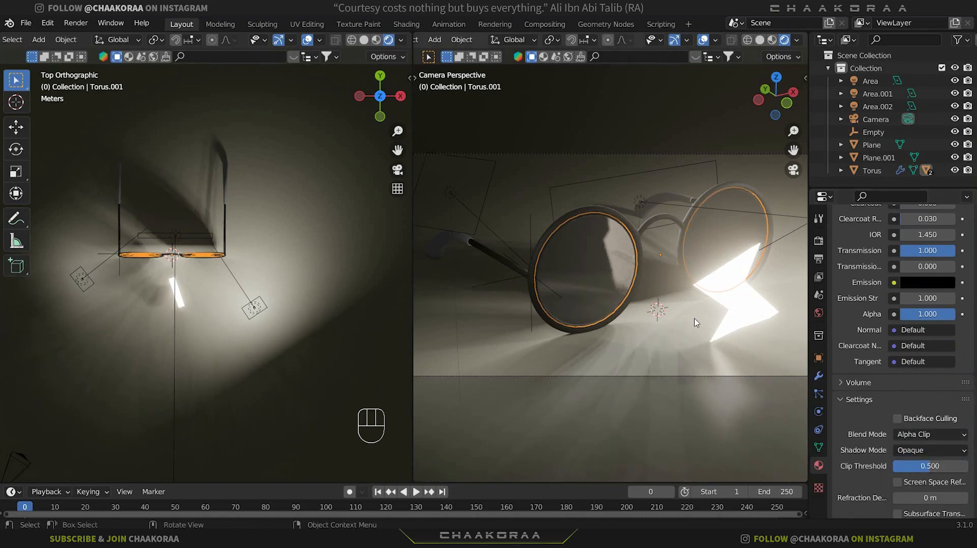
drag(933, 313, 904, 314)
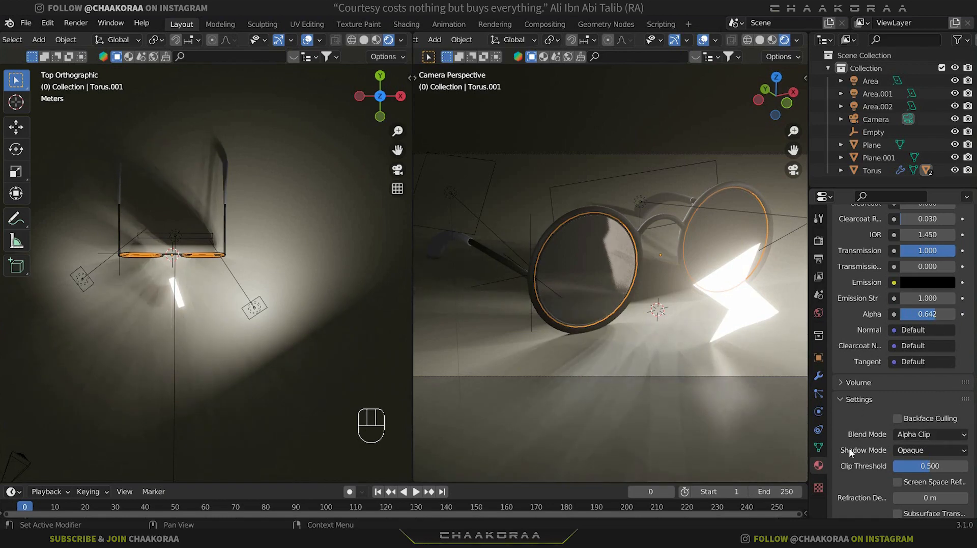
click(930, 449)
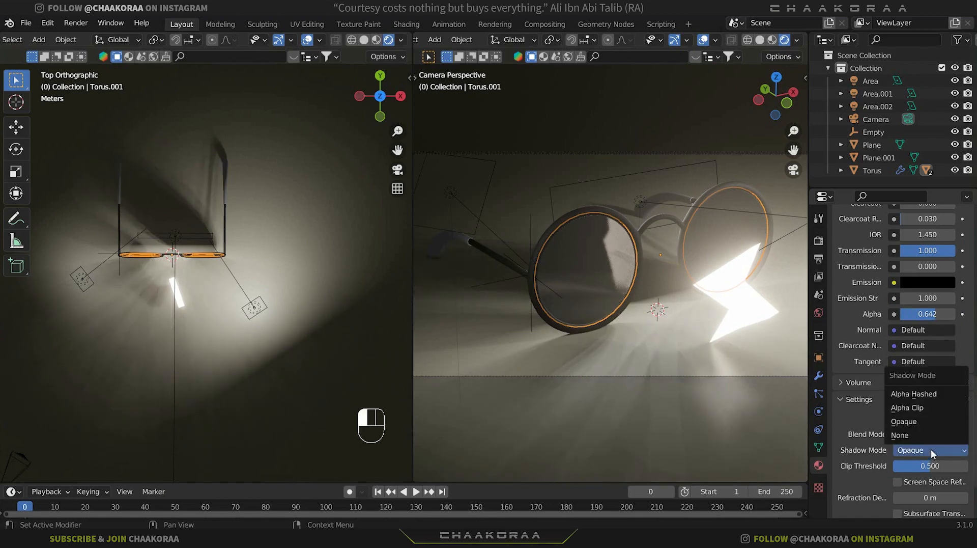
click(921, 395)
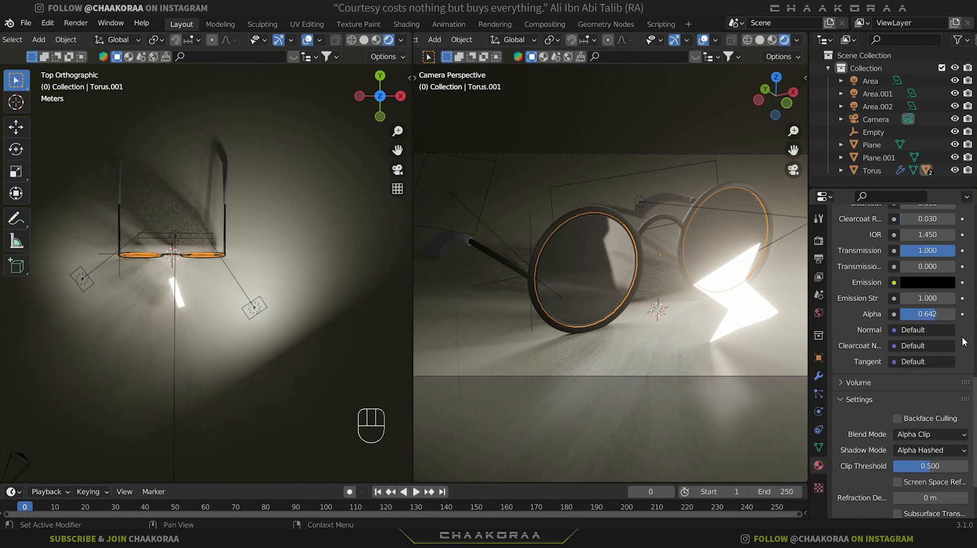
Step: Switch the lens material's blend mode to Alpha Blend and raise its alpha slightly, to just above 0.7
drag(938, 314, 941, 313)
click(930, 433)
click(914, 490)
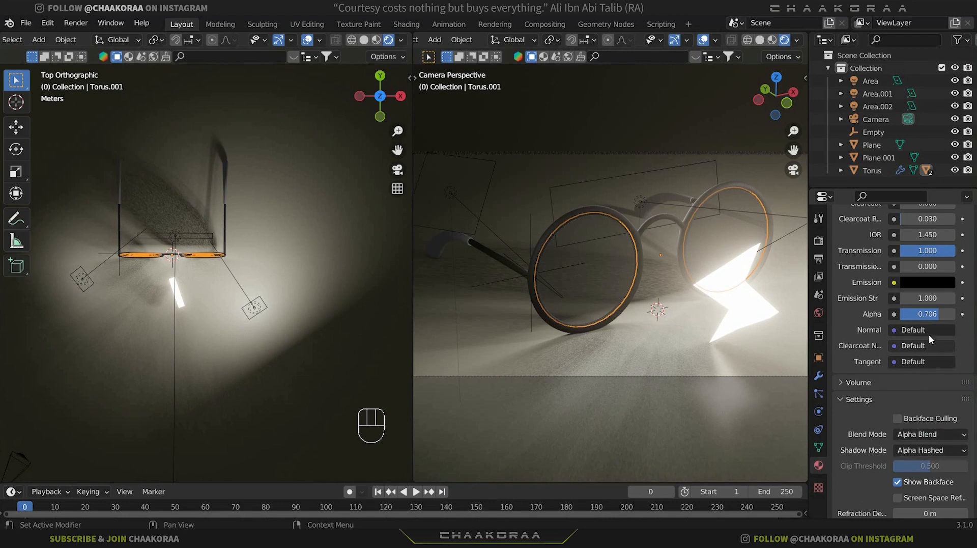
drag(929, 315, 938, 316)
Step: Give the temple tips a new material with a very dark reddish-brown base color, hue about 0.015 and saturation about 0.606
click(462, 240)
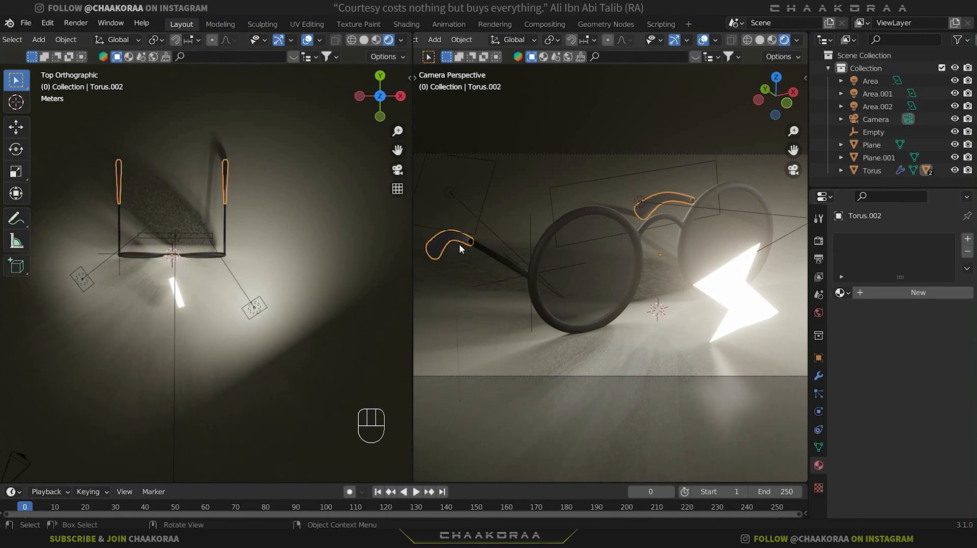
click(886, 295)
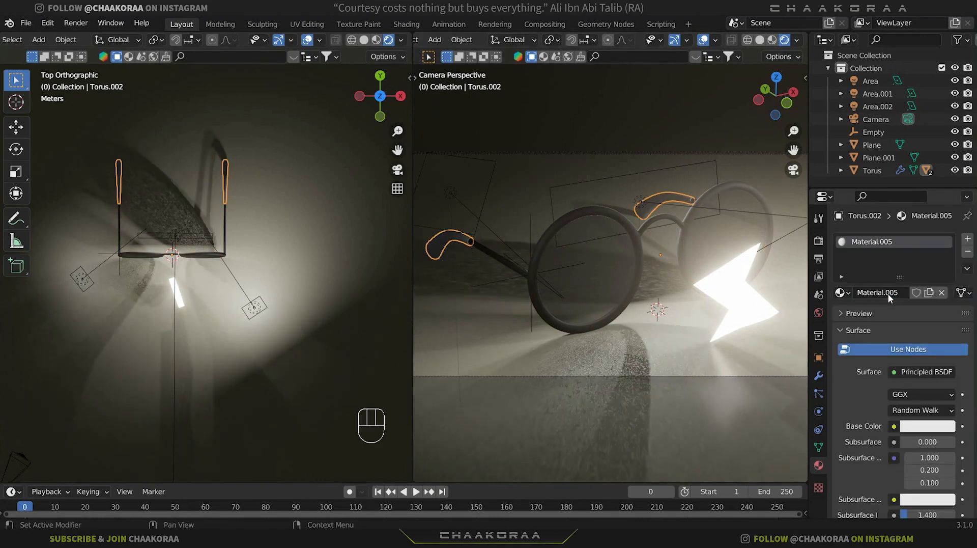
click(930, 426)
click(891, 324)
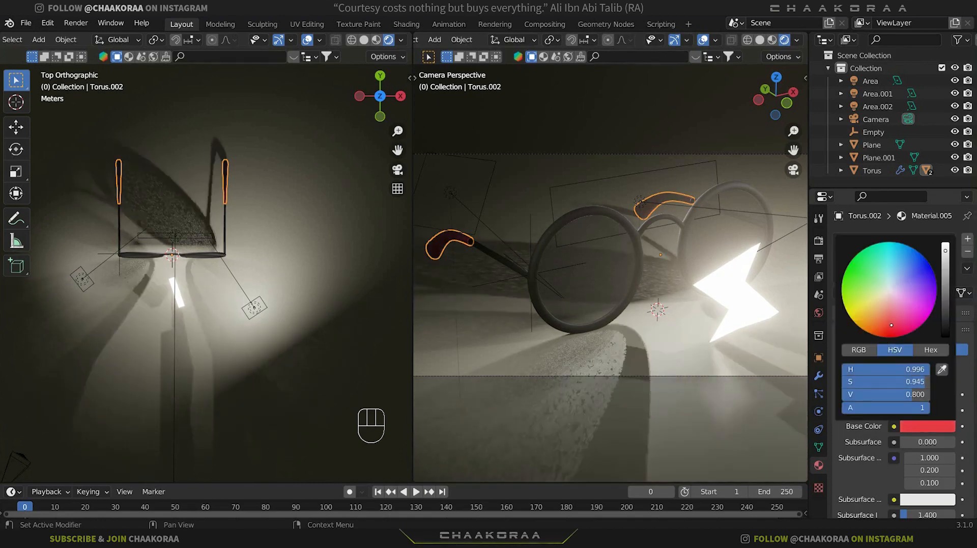
click(893, 298)
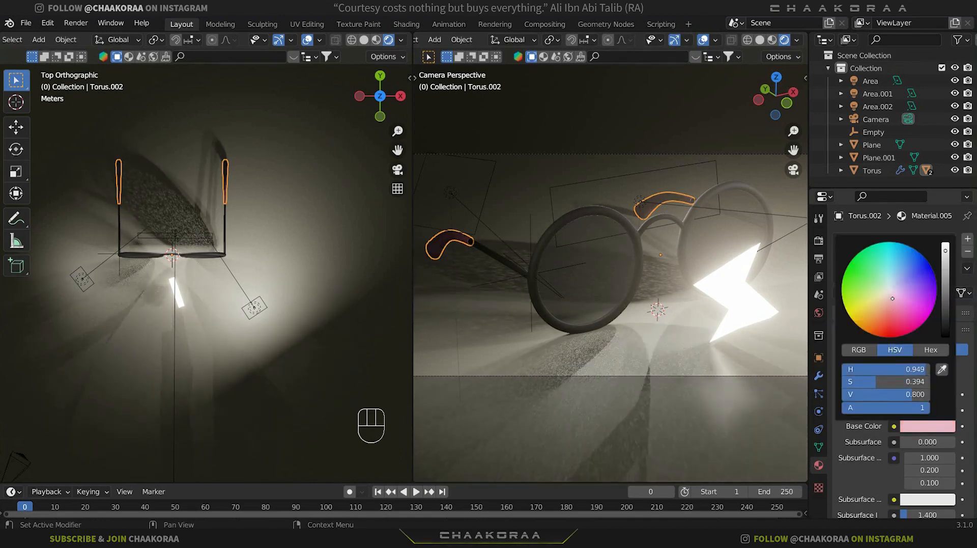
mouse_move(885, 369)
mouse_down()
mouse_move(817, 369)
mouse_move(866, 394)
mouse_up()
drag(881, 394, 856, 394)
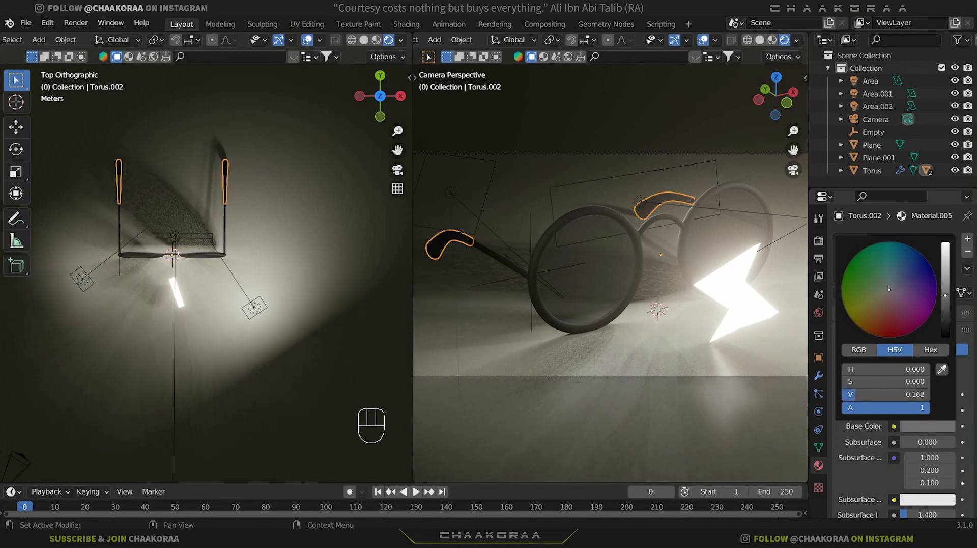
drag(889, 289, 887, 307)
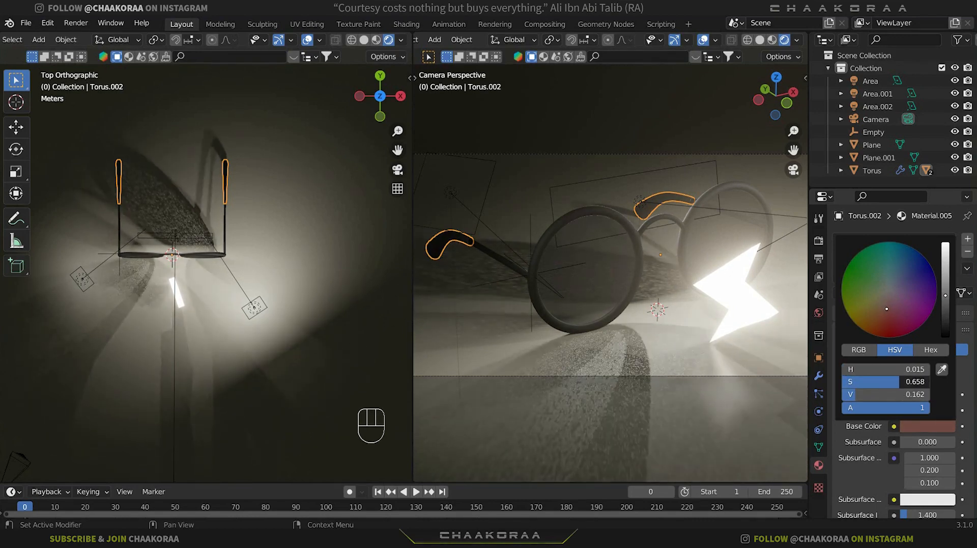
drag(870, 391, 862, 394)
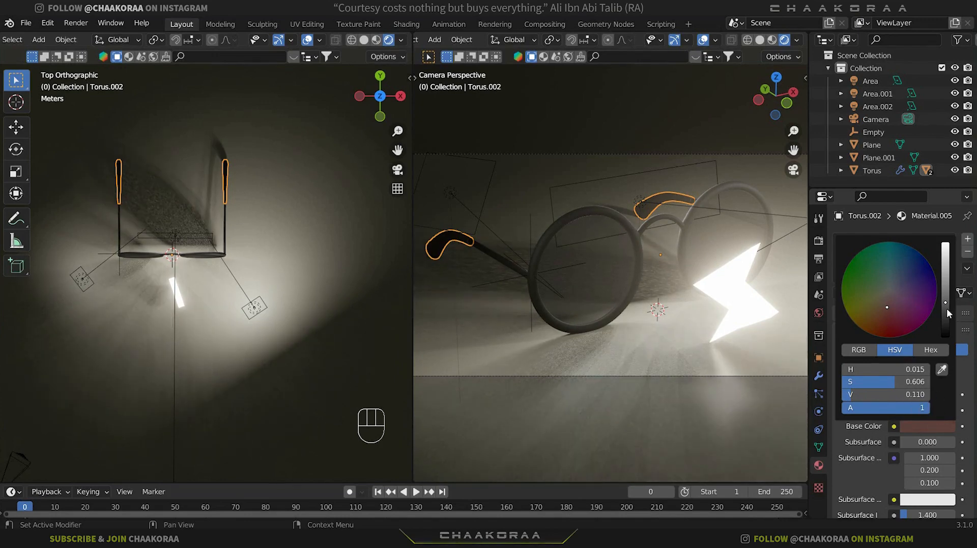
drag(946, 308, 945, 317)
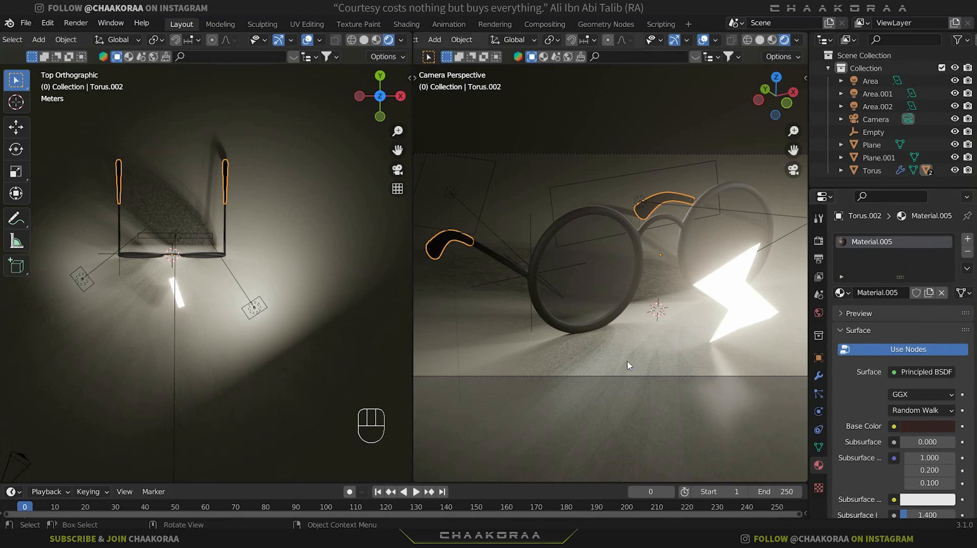
Step: Increase the roughness of the glasses frame material to about 0.913
click(536, 258)
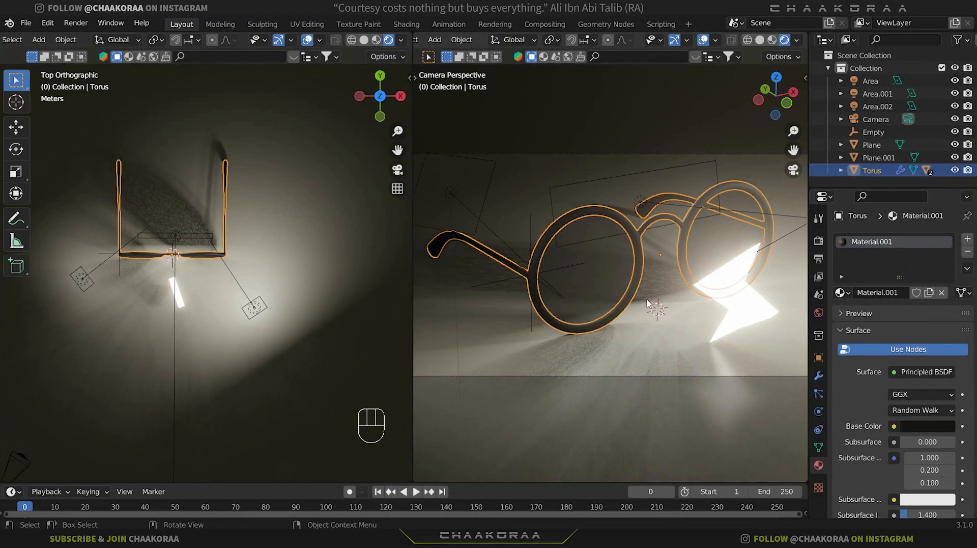
scroll(860, 407, down, 5)
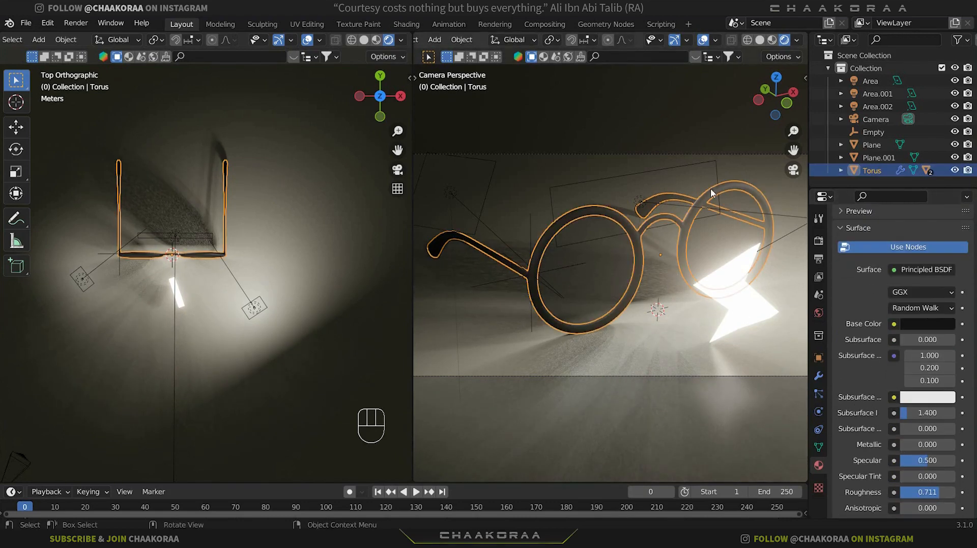
scroll(896, 374, down, 6)
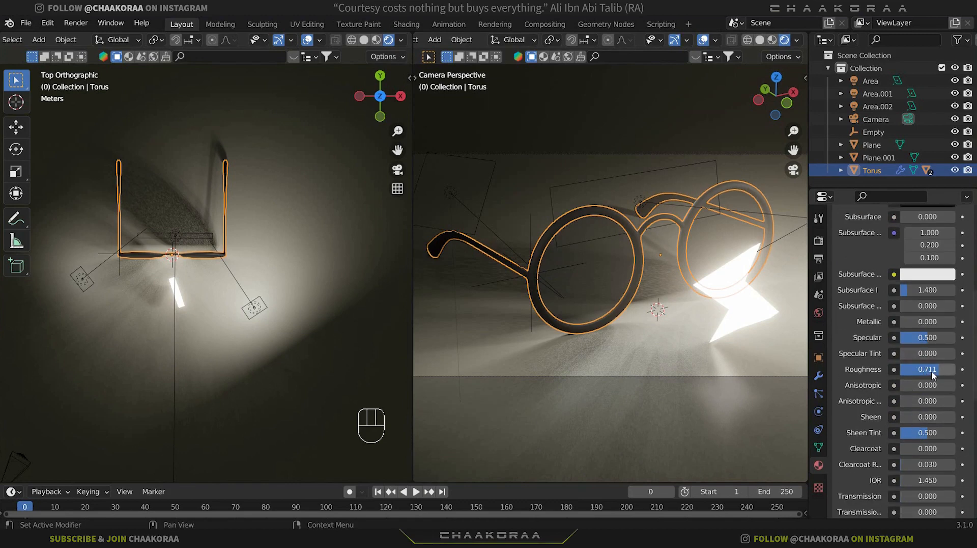
drag(932, 371, 943, 370)
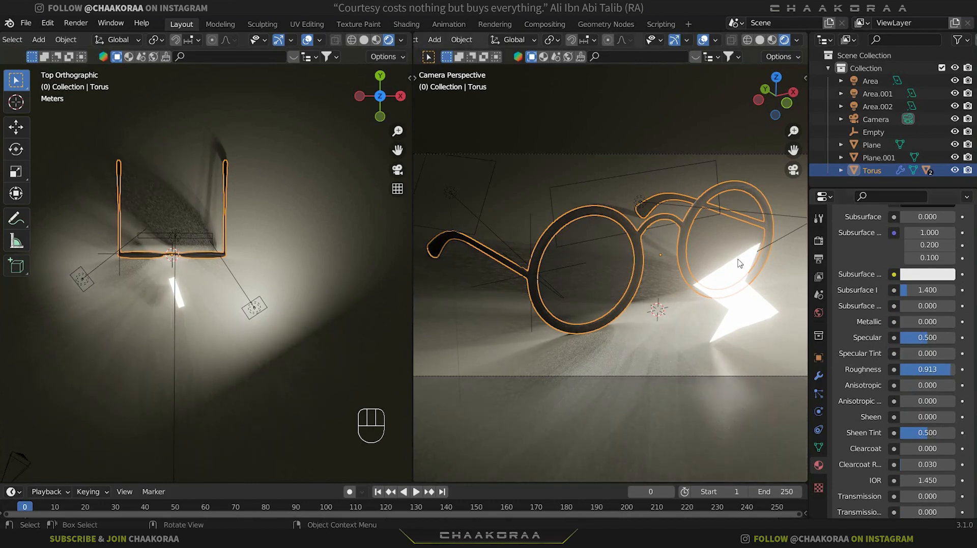
click(657, 235)
click(602, 258)
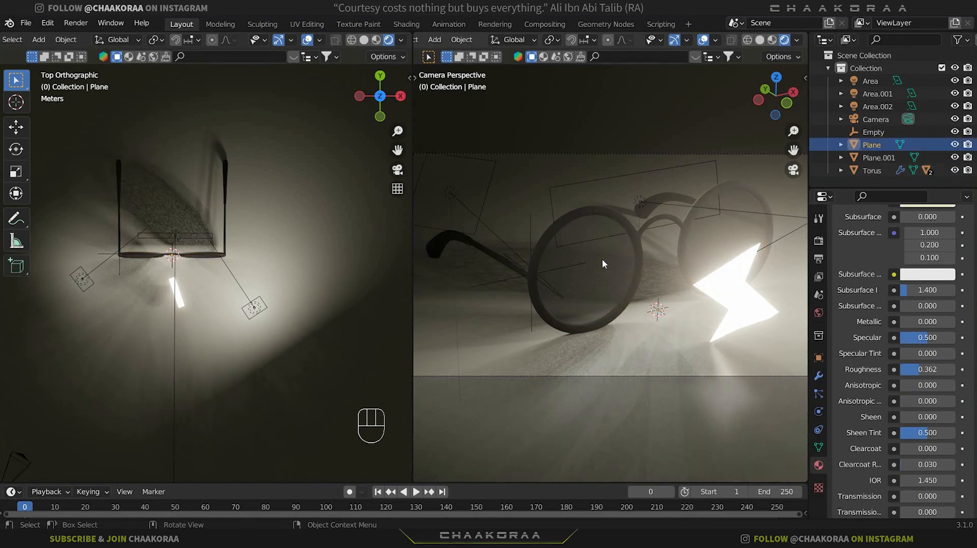
Step: Move the lightning bolt horizontally with Z locked, by about -0.16 m in X and -0.36 m in Y
click(748, 303)
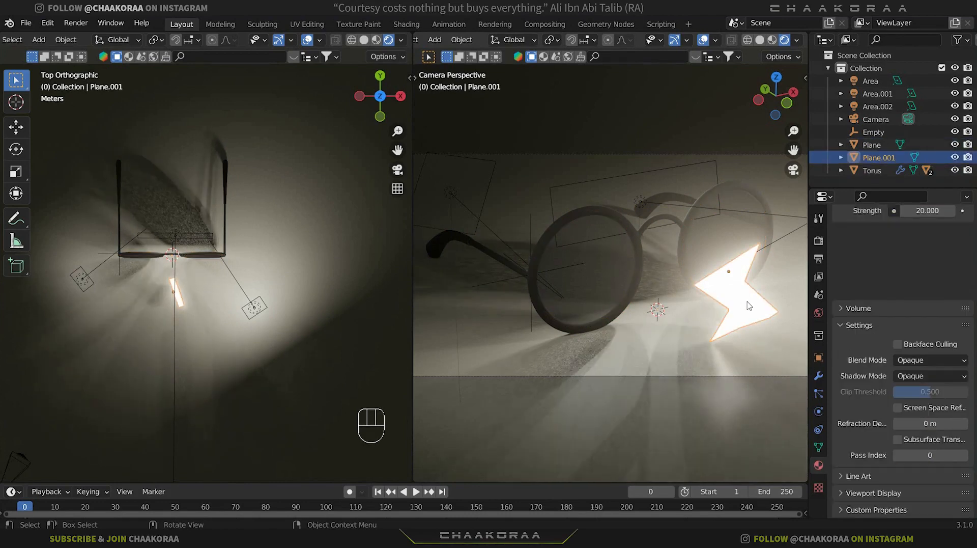
key(g)
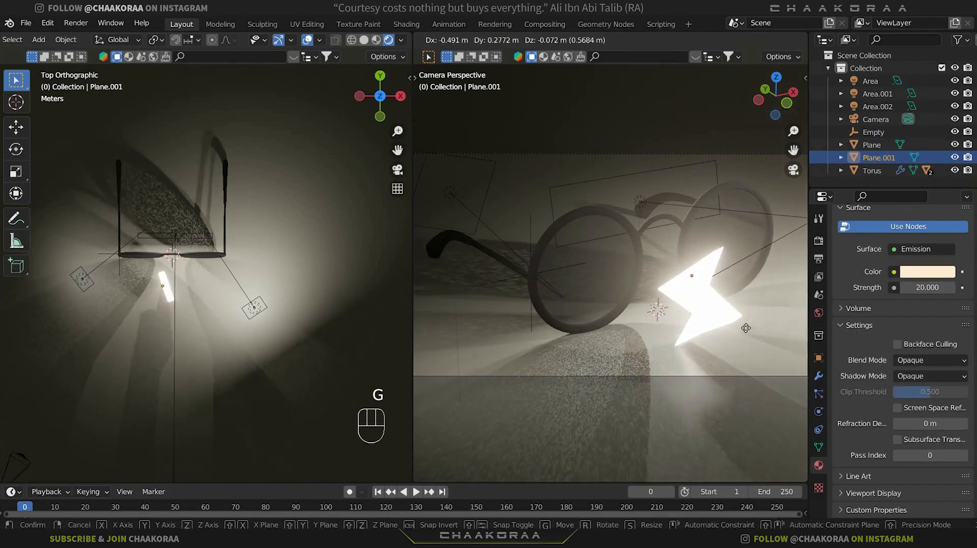
key(shift+z)
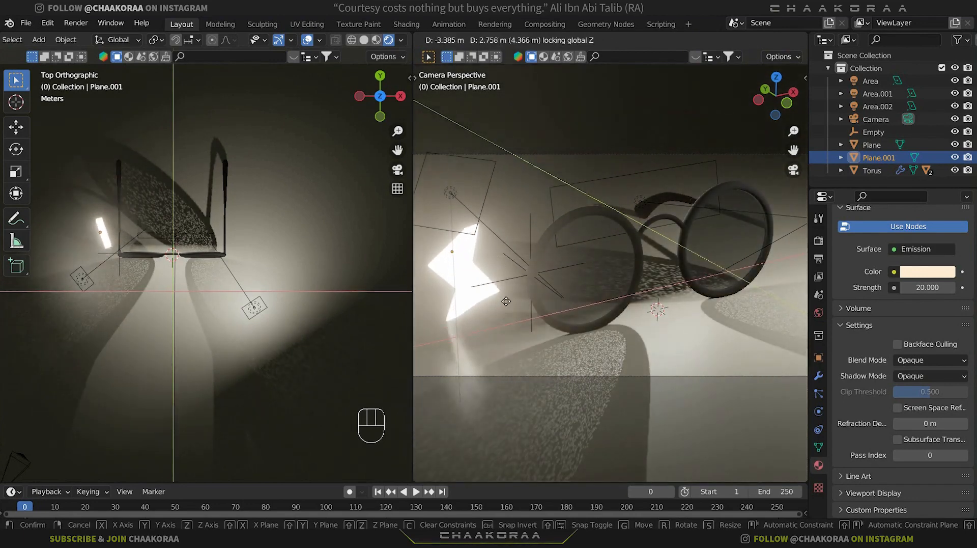
click(805, 340)
Step: Try an emission strength of 15 on the lightning bolt and settle on 10
click(920, 288)
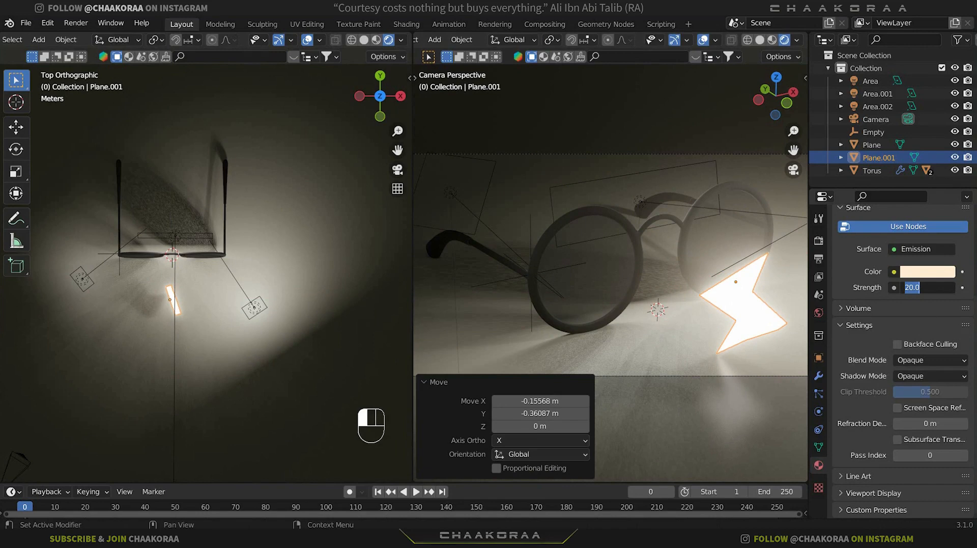
text(15)
key(Return)
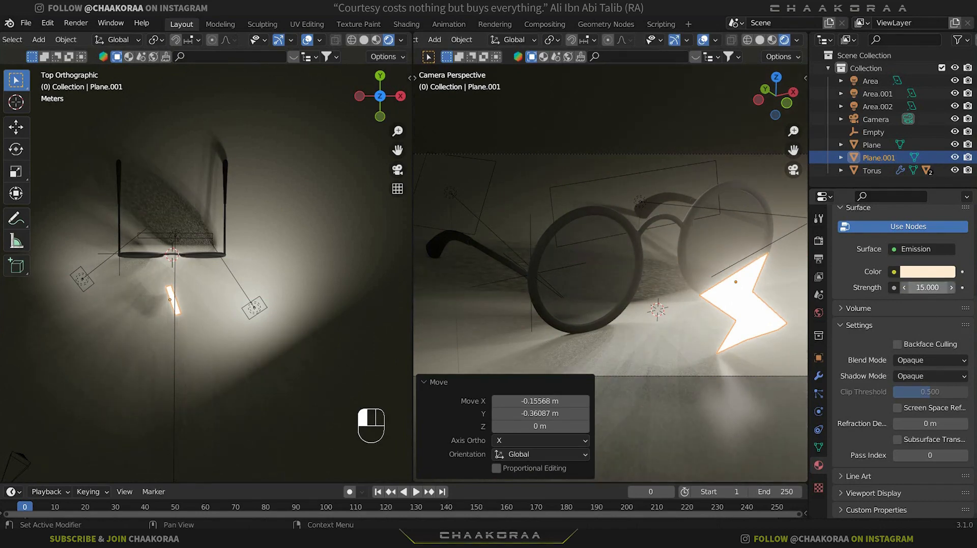
click(926, 287)
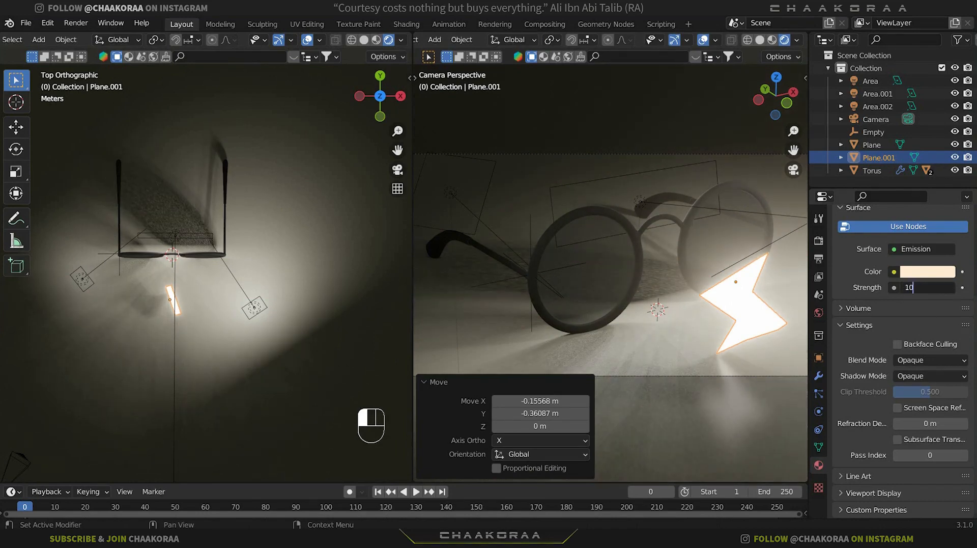
text(10)
key(Return)
Step: Rotate the lightning bolt about 29° around the global Z axis and turn it back by about 6°
key(r)
key(z)
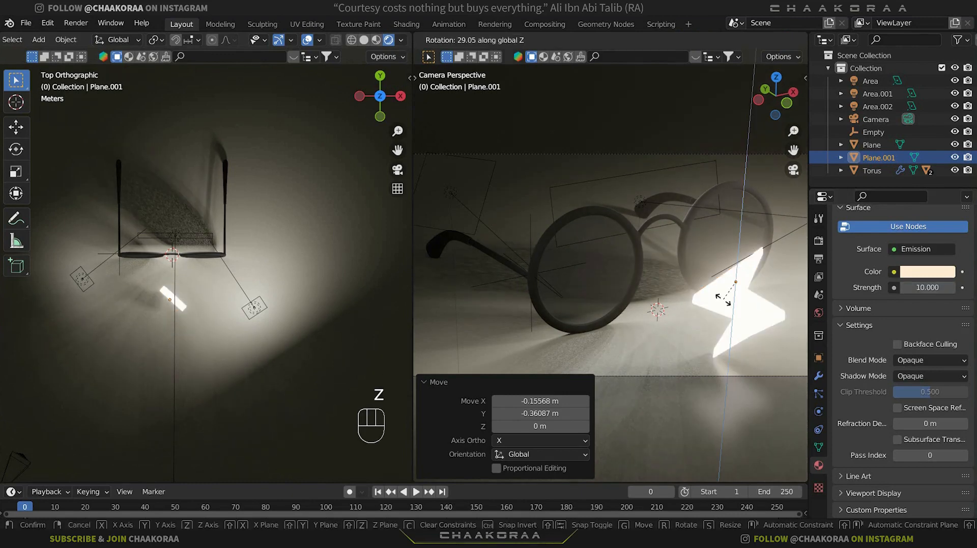
click(723, 301)
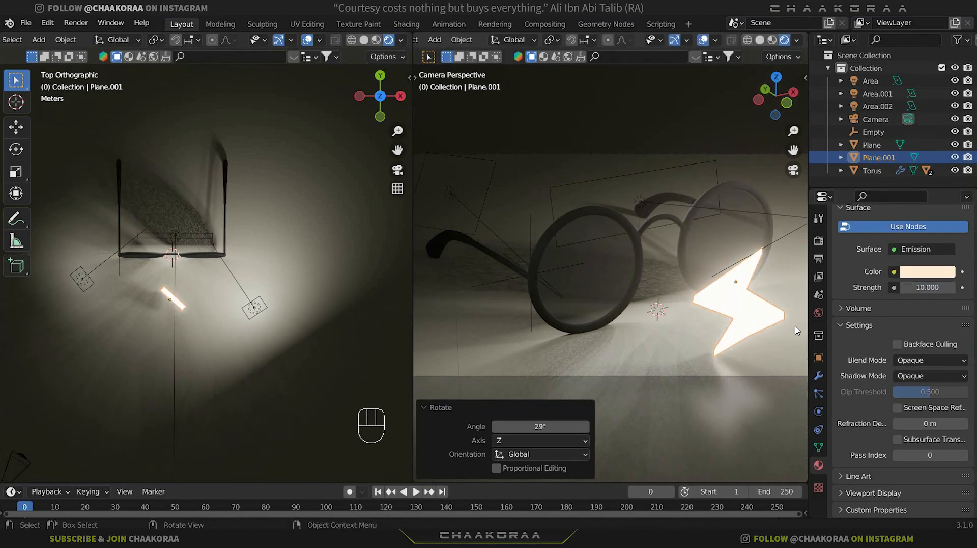
key(s)
key(r)
key(z)
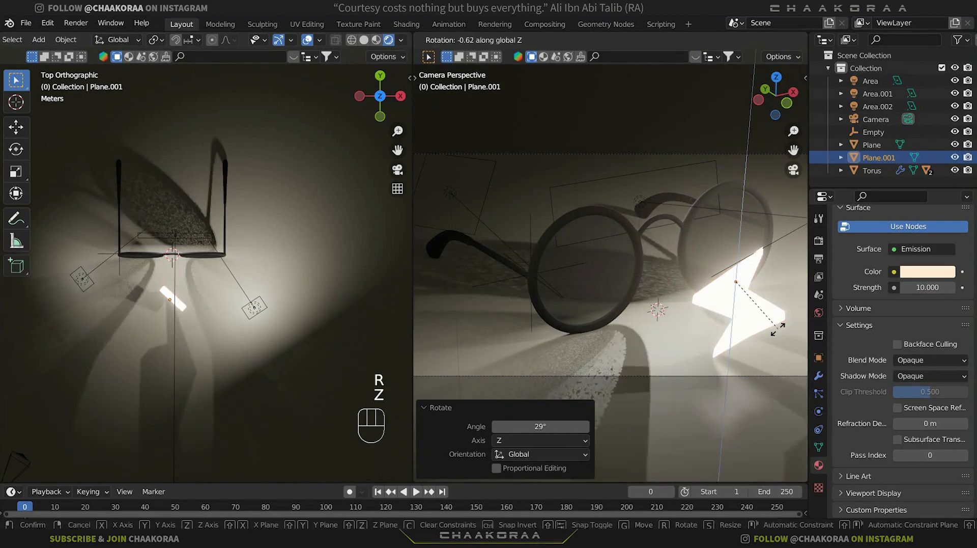
click(779, 337)
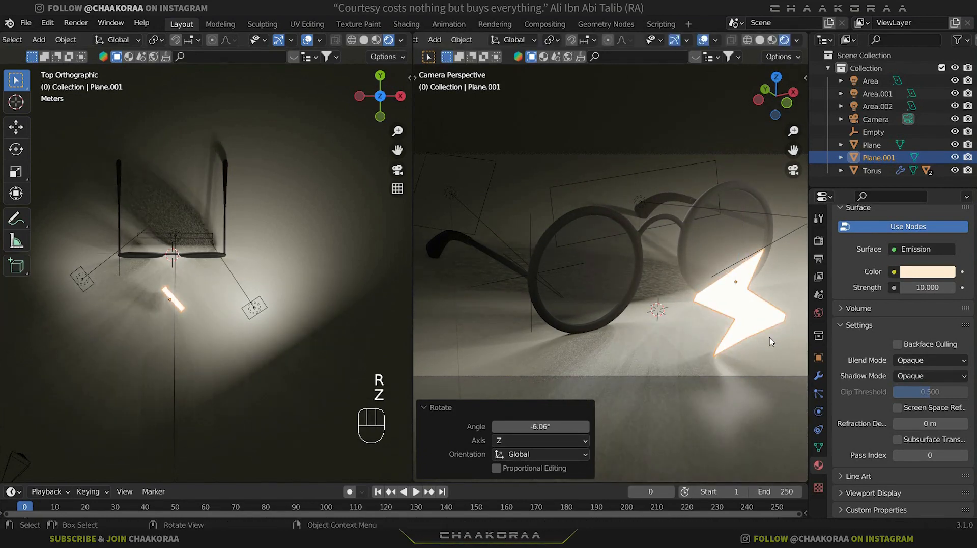